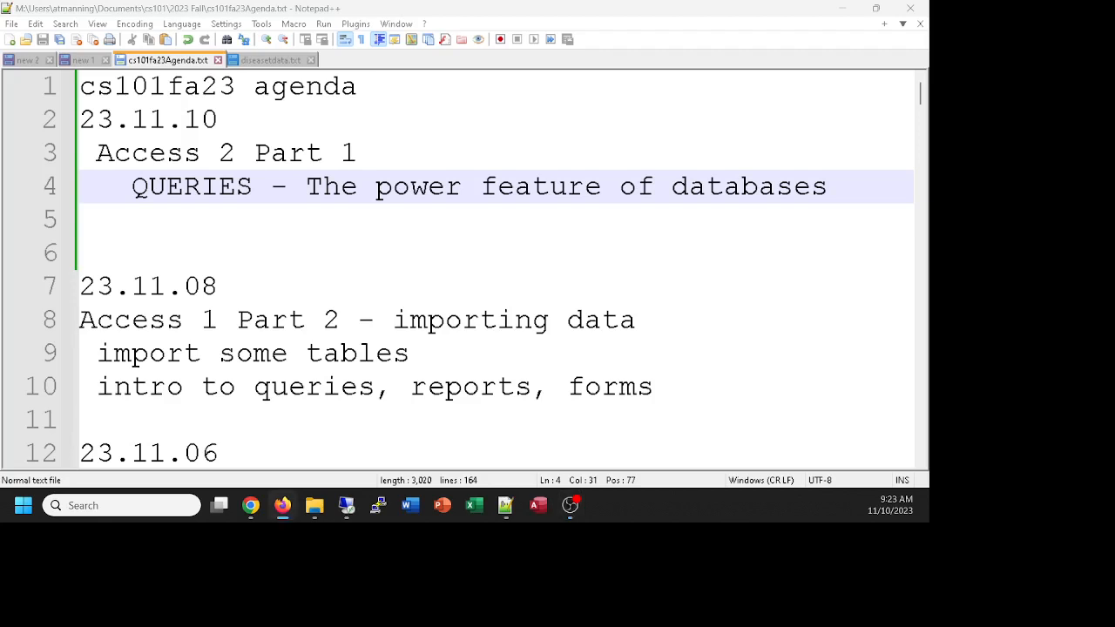
Step: Bring Chrome onto this screen, go back to the course assignments list, then move it away
{"action": "left_click_drag", "start_coordinate": [927, 96], "coordinate": [405, 2]}
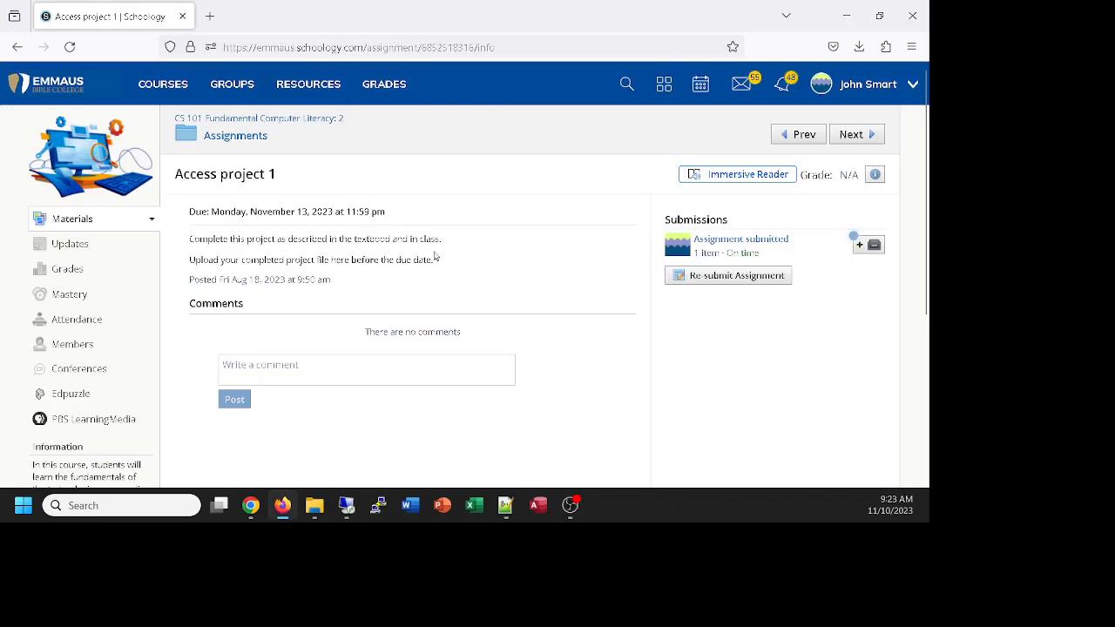
{"action": "left_click", "coordinate": [243, 142]}
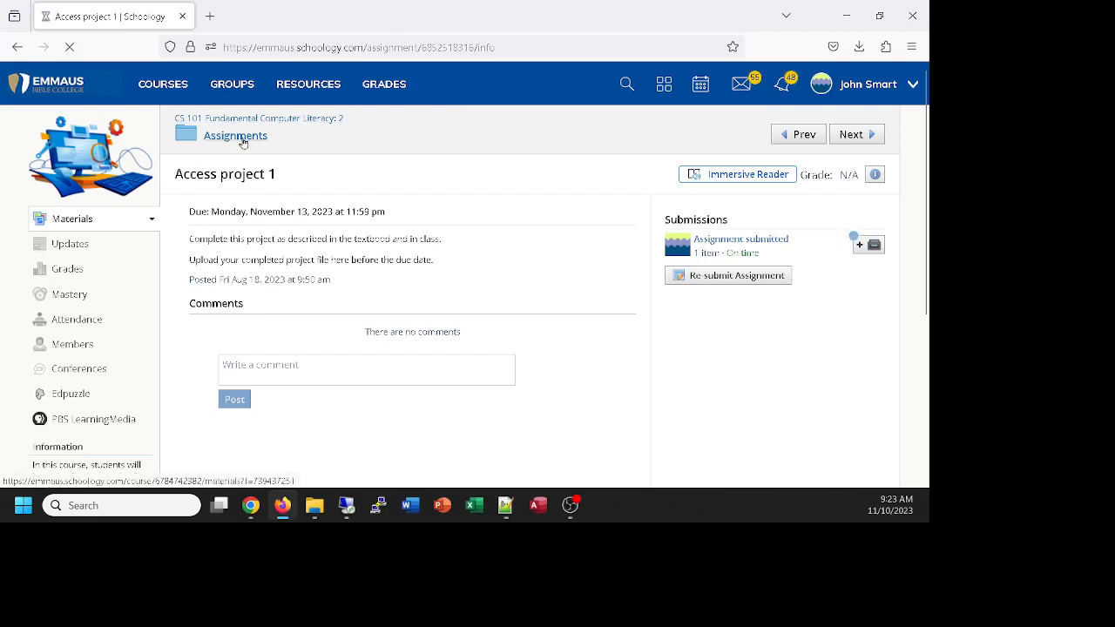
{"action": "left_click", "coordinate": [391, 227]}
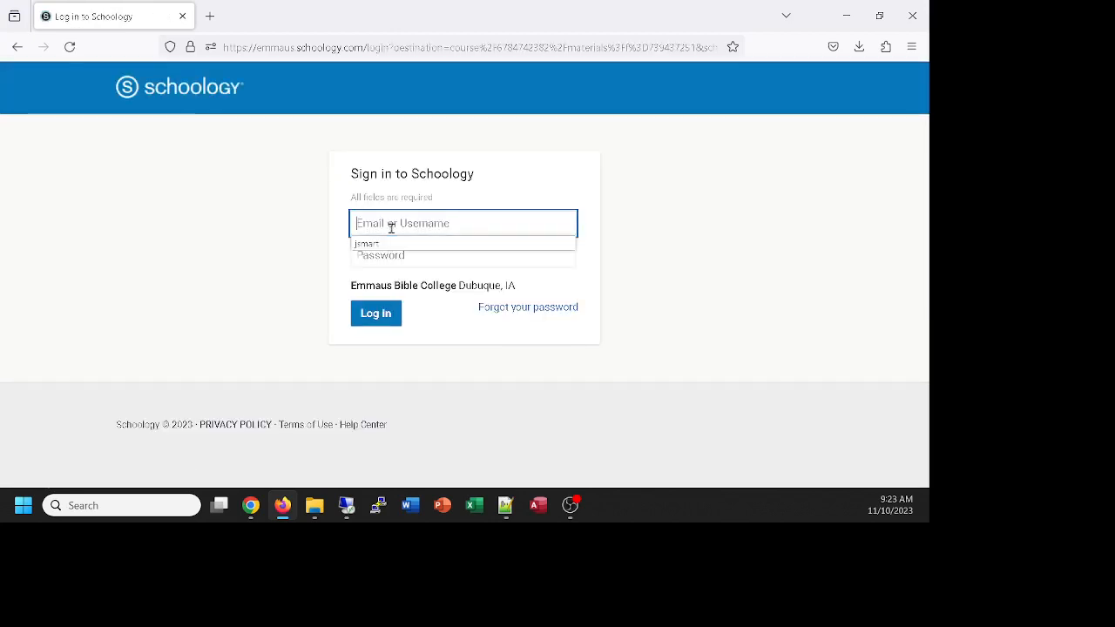
{"action": "left_click", "coordinate": [271, 21]}
{"action": "left_click_drag", "start_coordinate": [271, 21], "coordinate": [0, 21]}
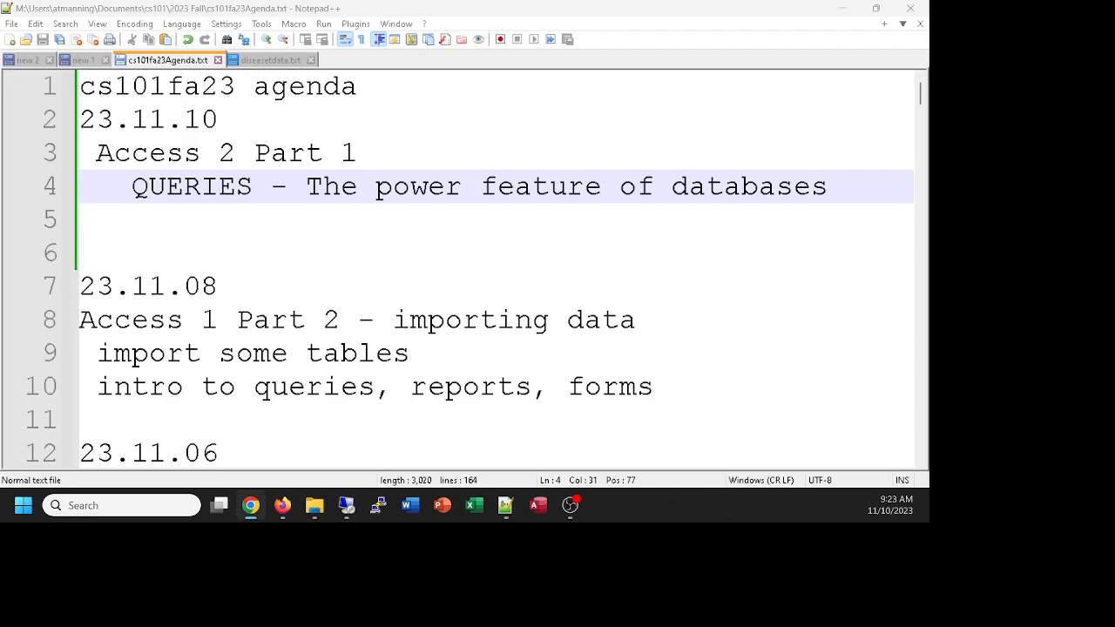
Step: Open the Access project 2 assignment from the Assignments folder, then move Chrome to the other monitor
{"action": "left_click_drag", "start_coordinate": [929, 172], "coordinate": [450, 7]}
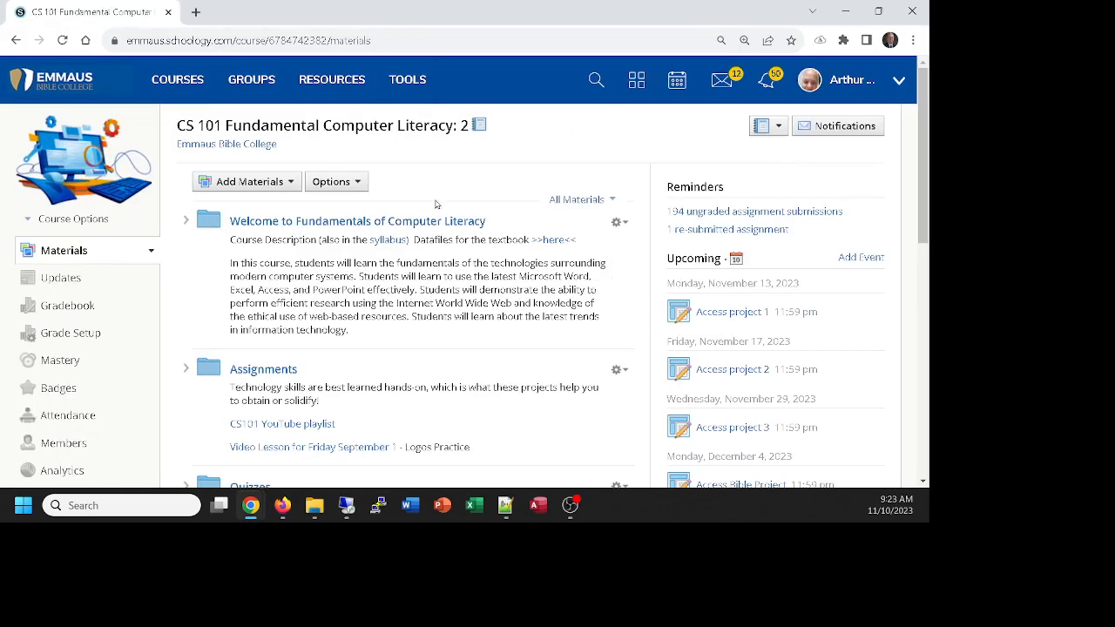
{"action": "scroll", "coordinate": [434, 234], "scroll_direction": "down", "scroll_amount": 3}
{"action": "left_click", "coordinate": [263, 151]}
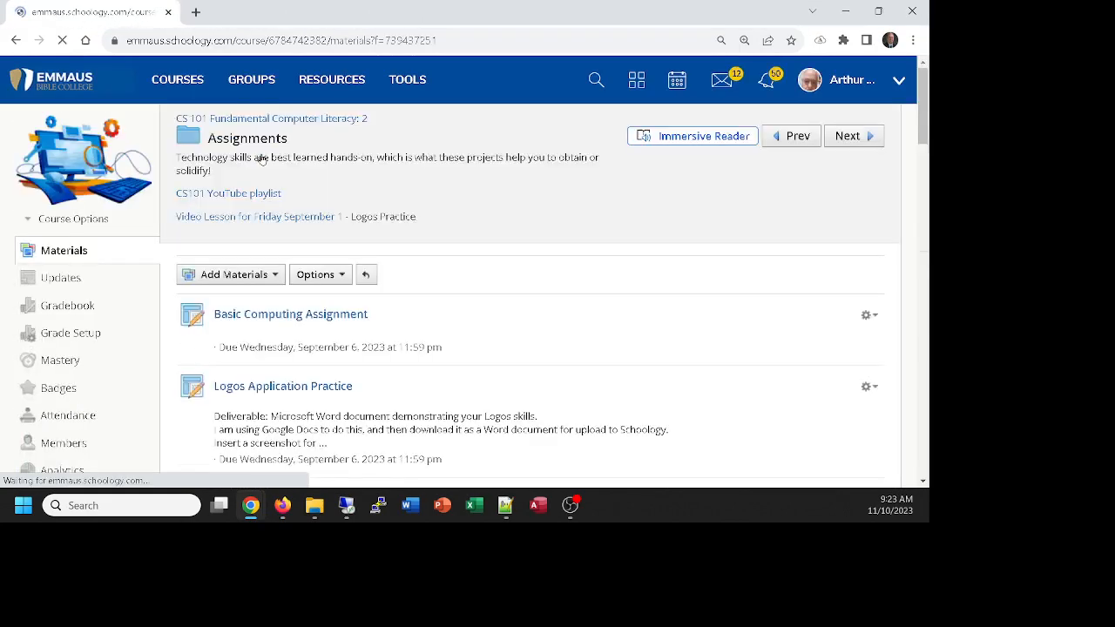
{"action": "scroll", "coordinate": [349, 193], "scroll_direction": "down", "scroll_amount": 4}
{"action": "scroll", "coordinate": [350, 194], "scroll_direction": "down", "scroll_amount": 8}
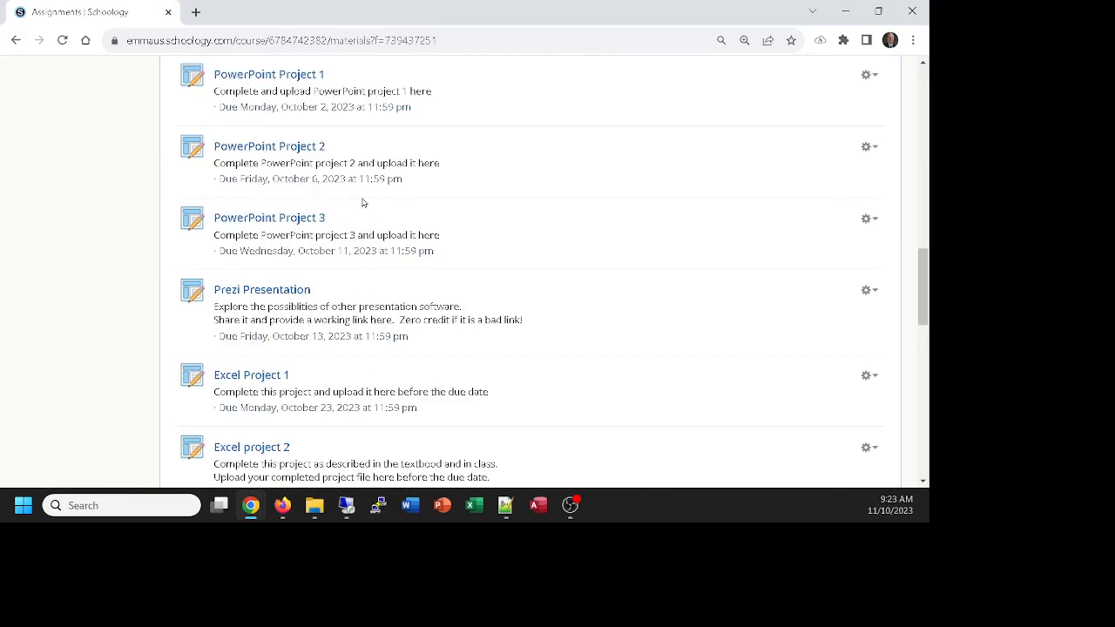
{"action": "scroll", "coordinate": [337, 289], "scroll_direction": "down", "scroll_amount": 3}
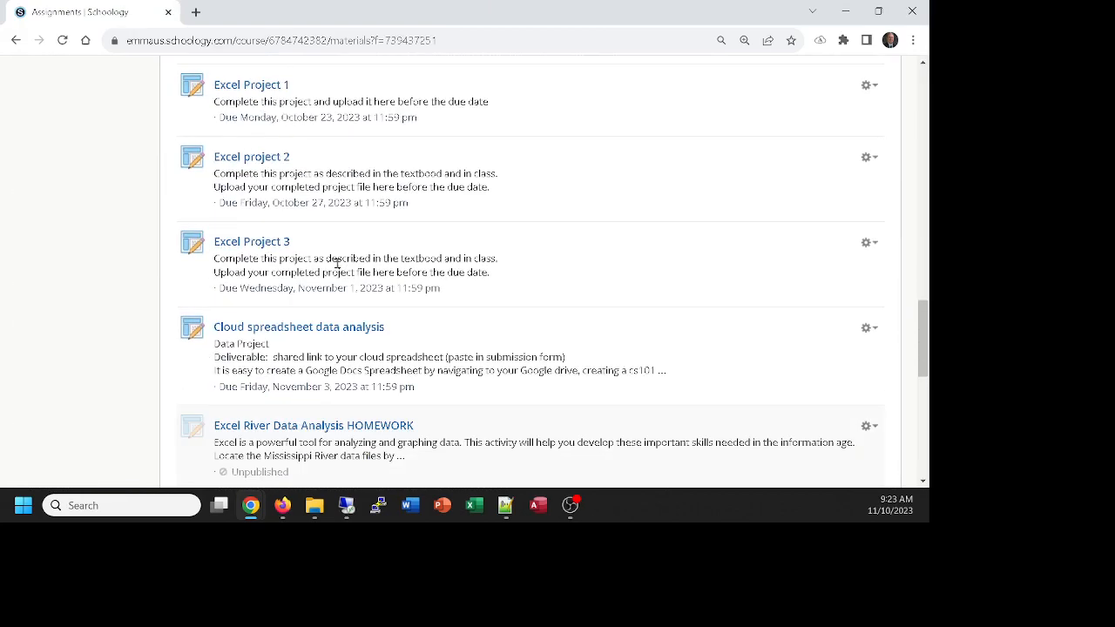
{"action": "scroll", "coordinate": [337, 264], "scroll_direction": "down", "scroll_amount": 5}
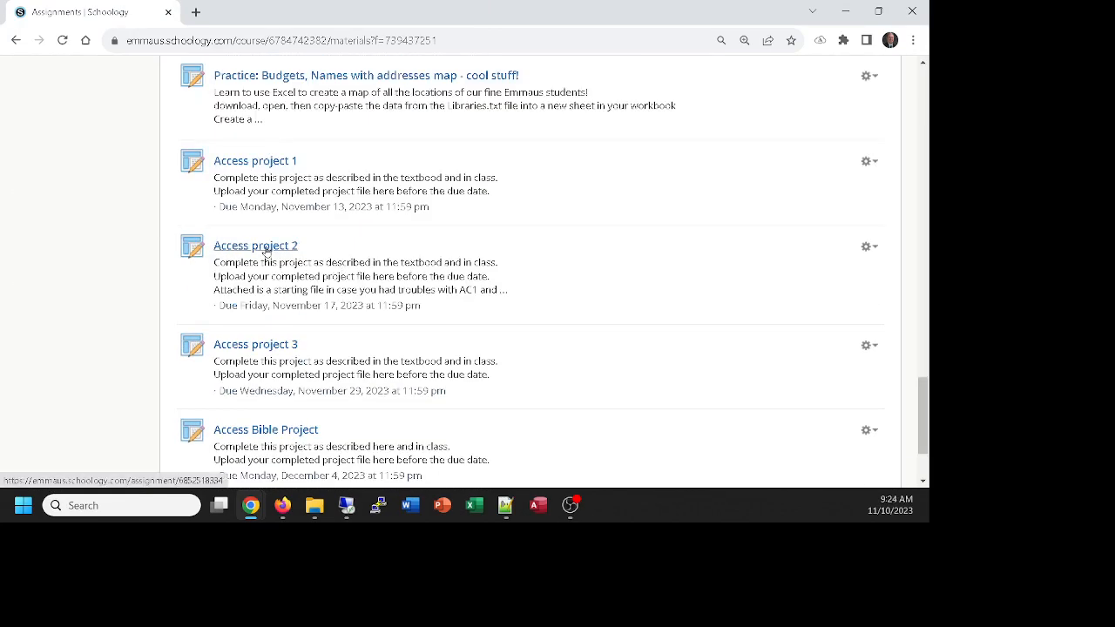
{"action": "left_click", "coordinate": [267, 249]}
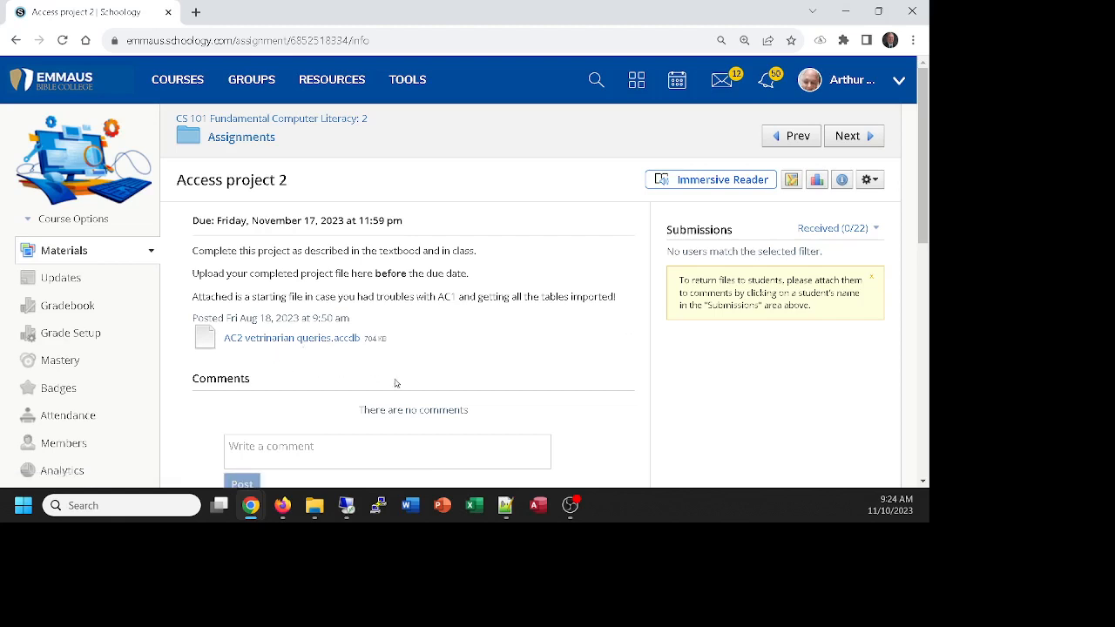
{"action": "left_click", "coordinate": [290, 339]}
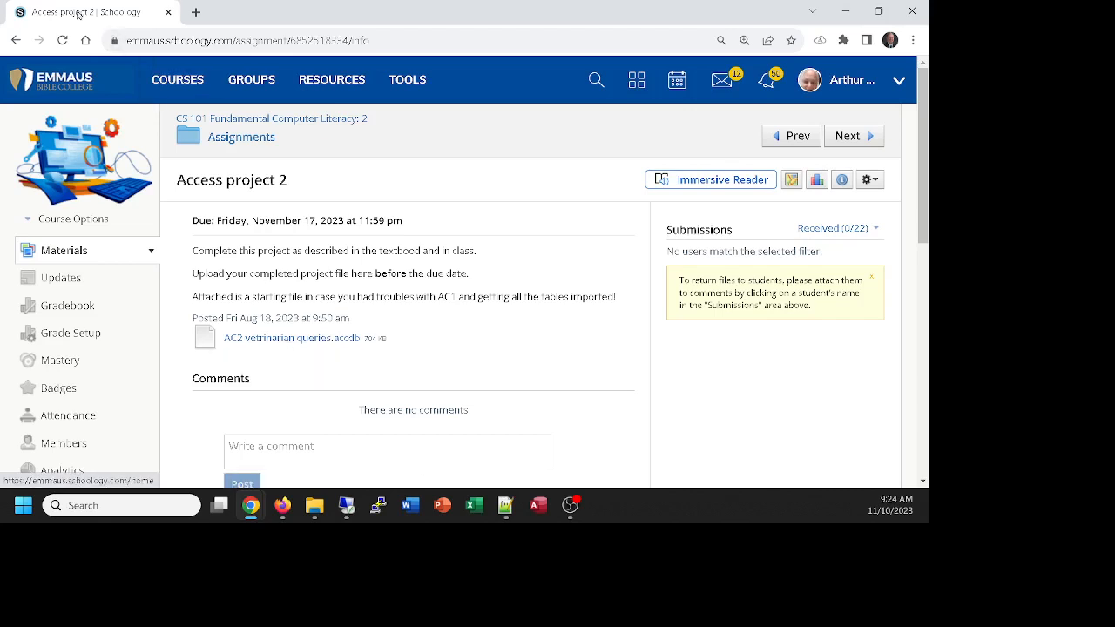
{"action": "key", "text": "super+shift+Right"}
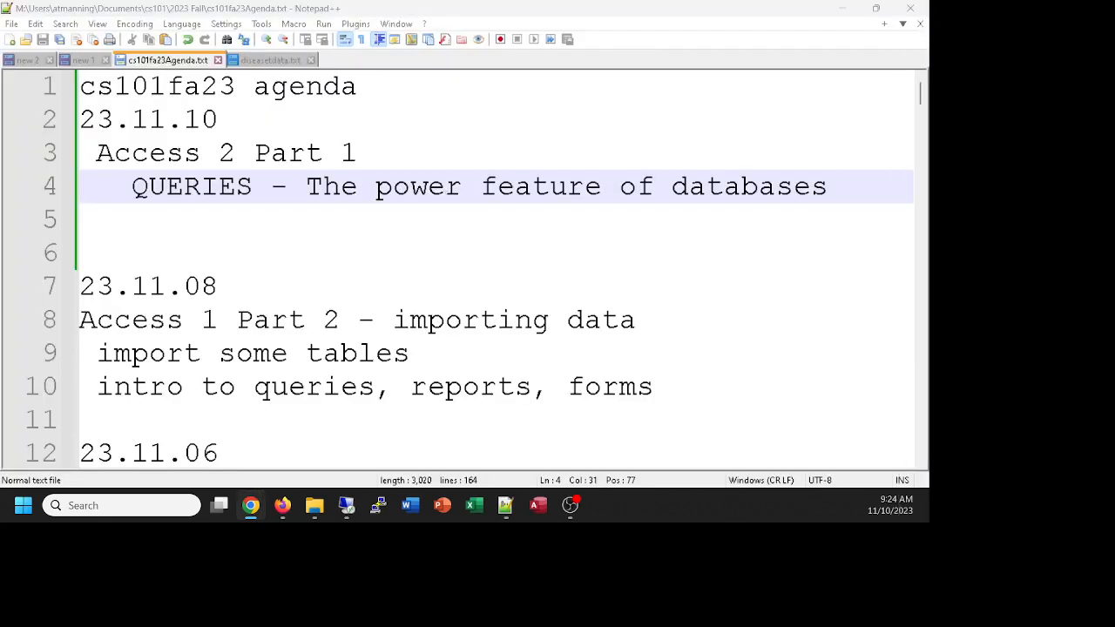
Step: Switch to Access and open AC2 Veterinarian.accdb from the Recent files list
{"action": "left_click", "coordinate": [540, 505]}
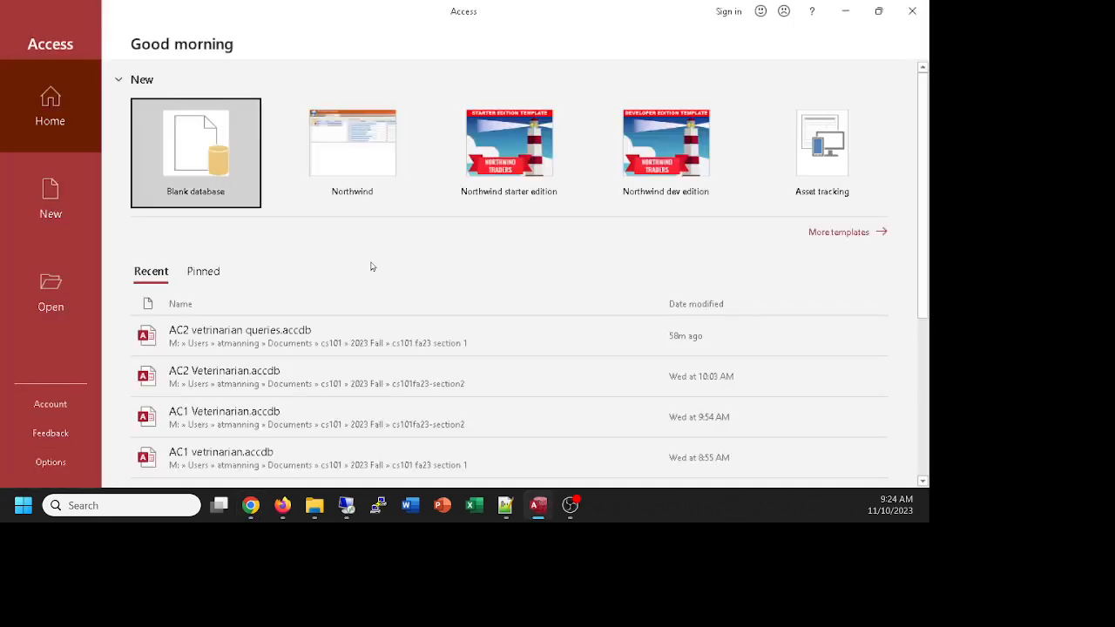
{"action": "scroll", "coordinate": [396, 257], "scroll_direction": "down", "scroll_amount": 1}
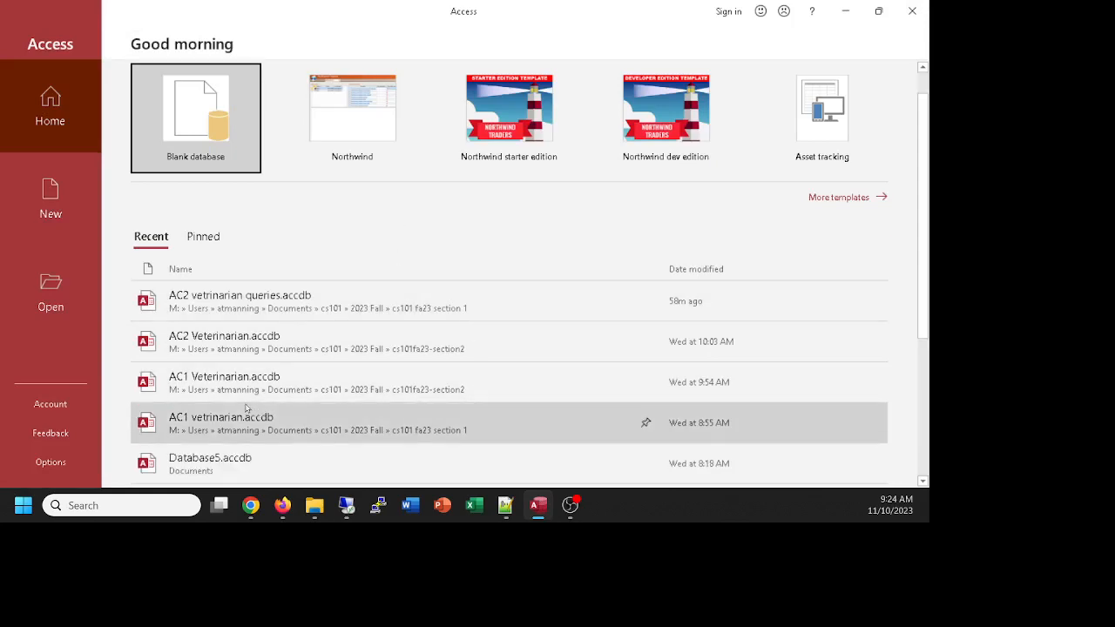
{"action": "scroll", "coordinate": [418, 384], "scroll_direction": "down", "scroll_amount": 1}
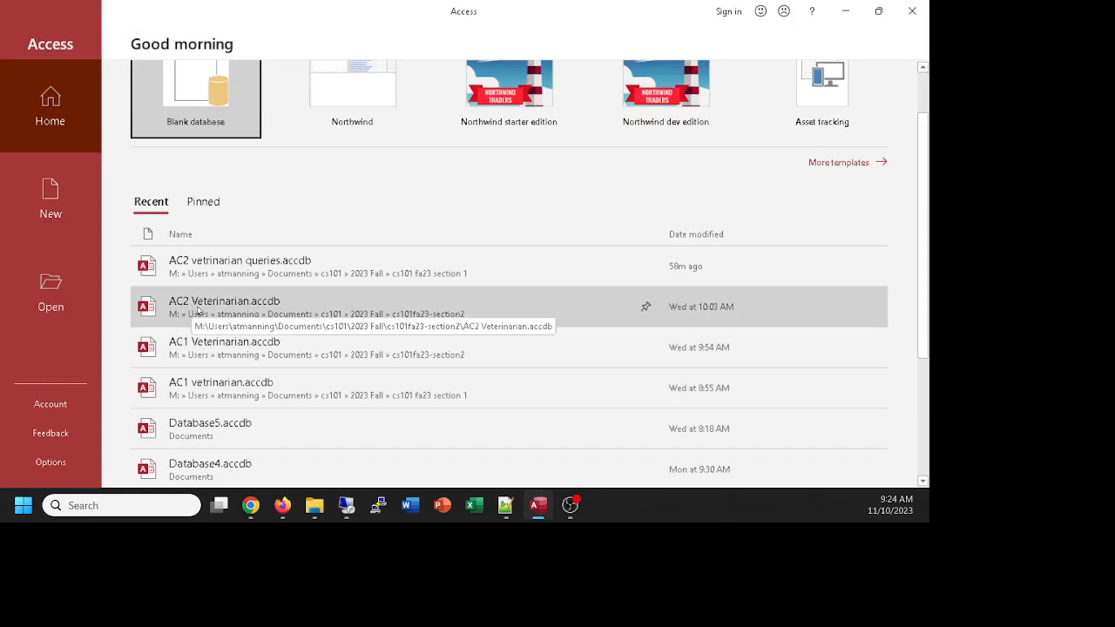
{"action": "left_click", "coordinate": [199, 311]}
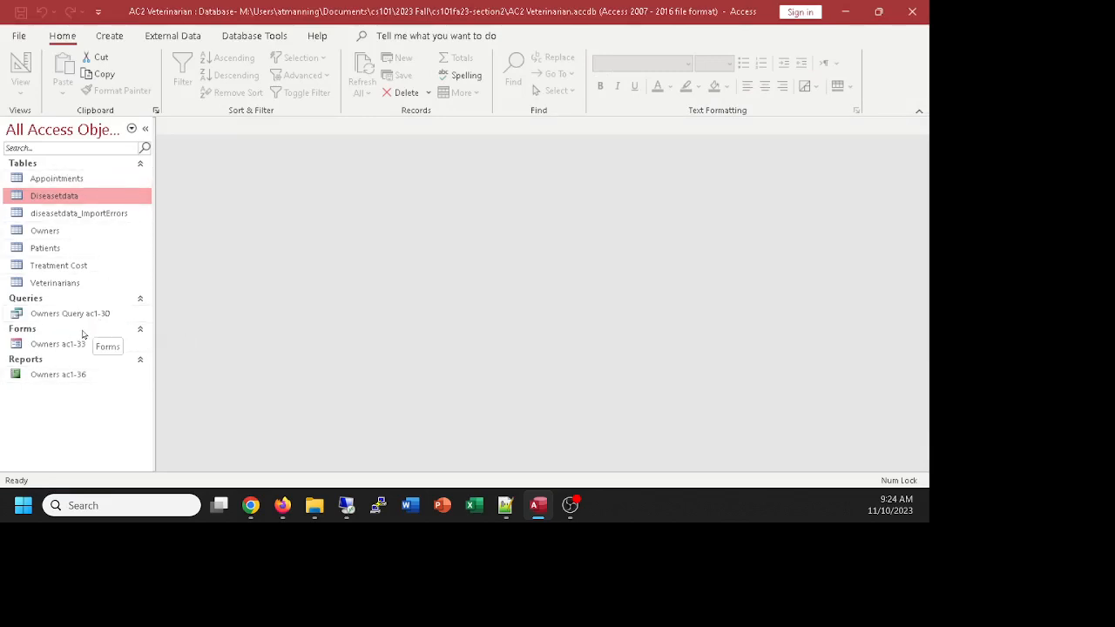
{"action": "double_click", "coordinate": [61, 214]}
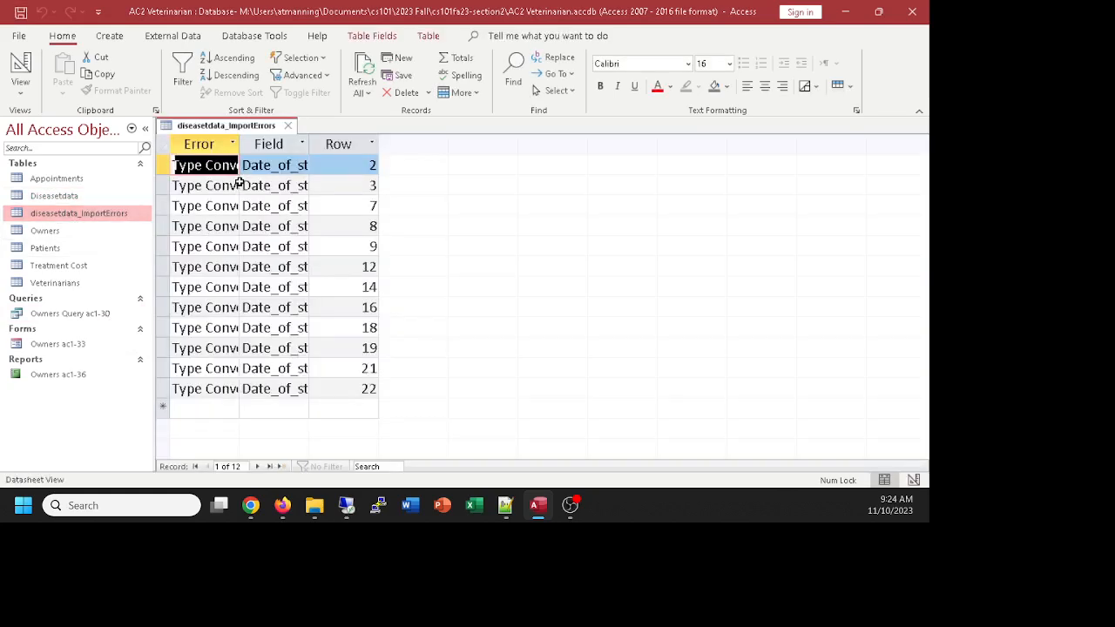
{"action": "left_click", "coordinate": [287, 125]}
{"action": "double_click", "coordinate": [64, 197]}
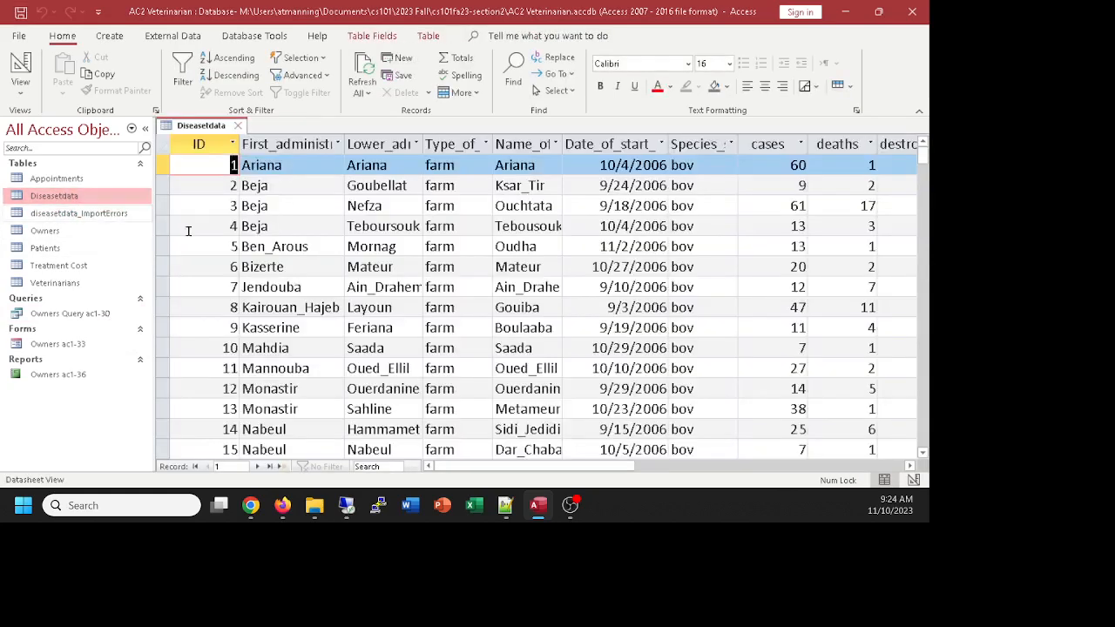
{"action": "mouse_move", "coordinate": [551, 469]}
{"action": "left_mouse_down"}
{"action": "mouse_move", "coordinate": [815, 469]}
{"action": "mouse_move", "coordinate": [553, 471]}
{"action": "left_mouse_up"}
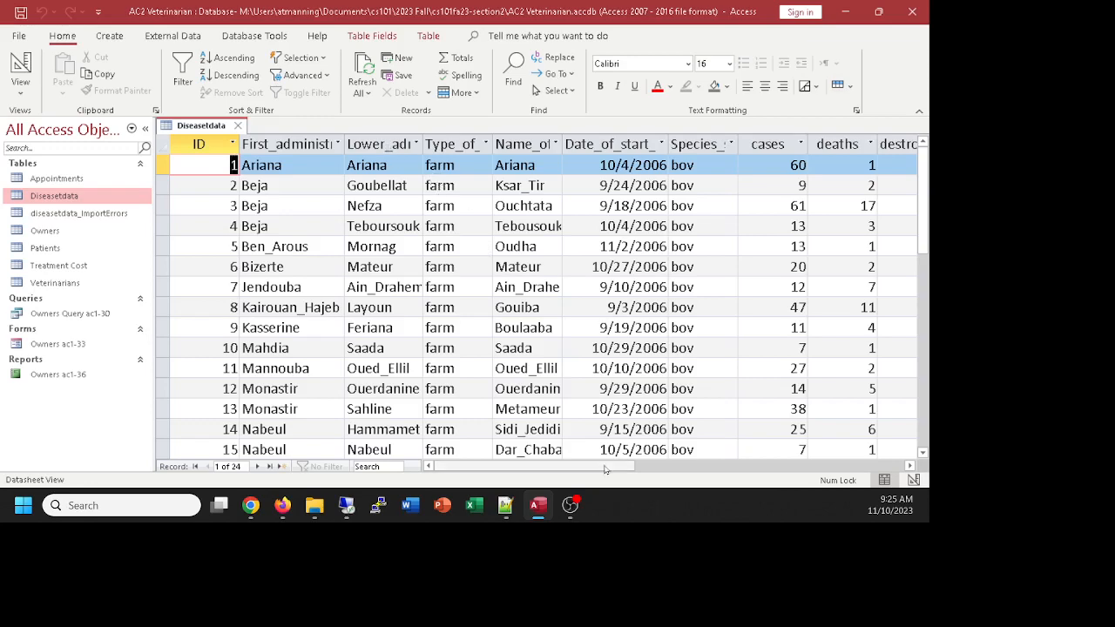
{"action": "mouse_move", "coordinate": [605, 469]}
{"action": "left_mouse_down"}
{"action": "mouse_move", "coordinate": [761, 470]}
{"action": "mouse_move", "coordinate": [611, 471]}
{"action": "left_mouse_up"}
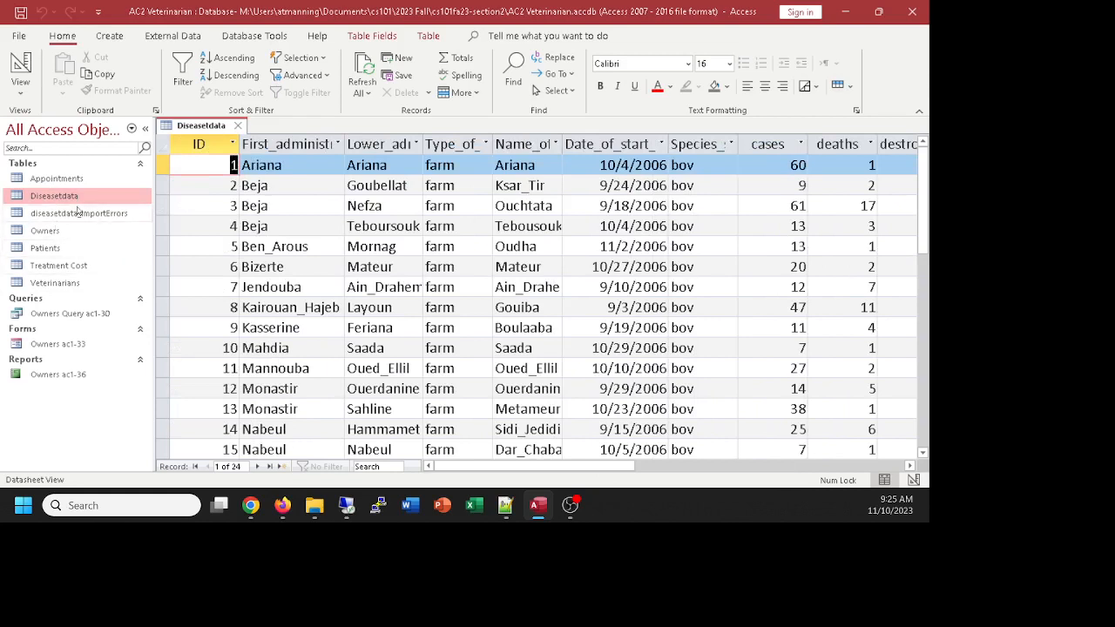
{"action": "left_click", "coordinate": [55, 180]}
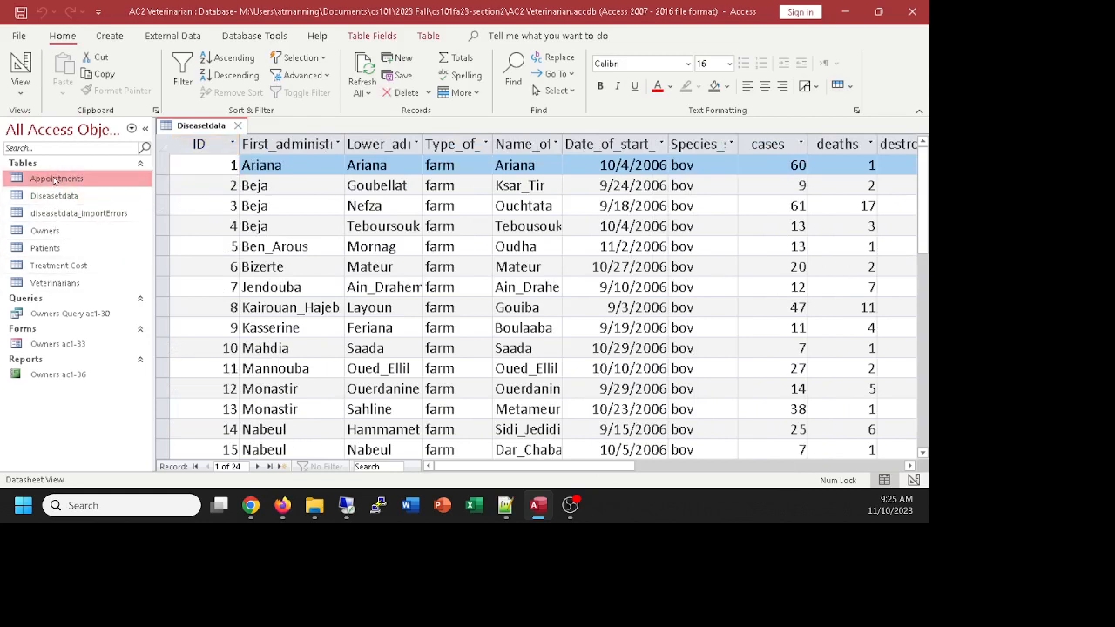
{"action": "left_click", "coordinate": [237, 126]}
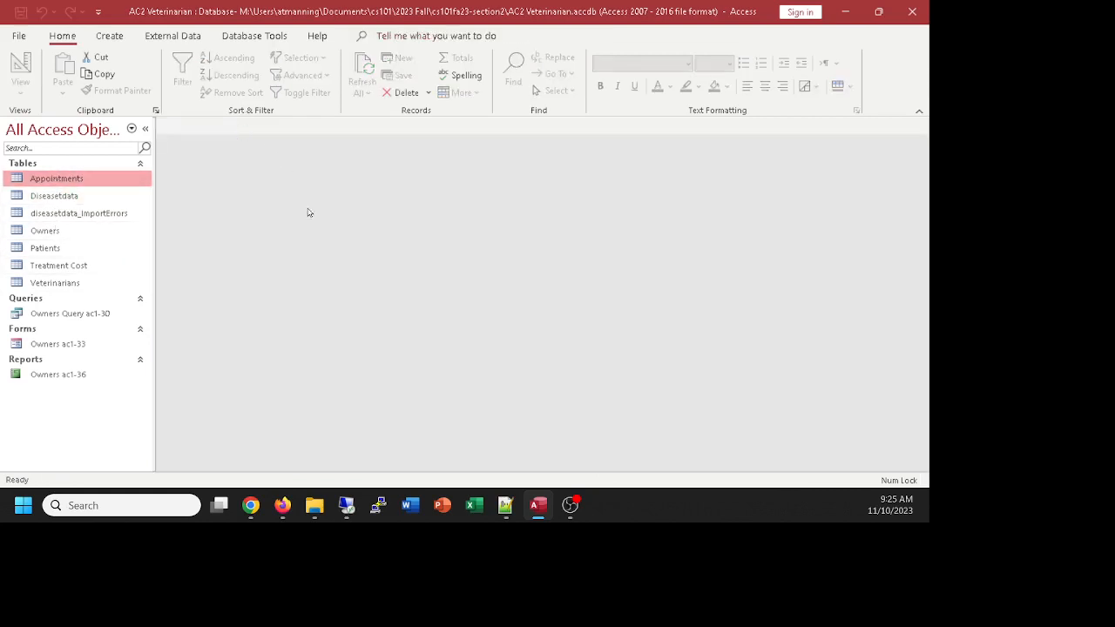
Step: Review the Appointments table's 5 records, close it, and open the Owners table
{"action": "double_click", "coordinate": [66, 179]}
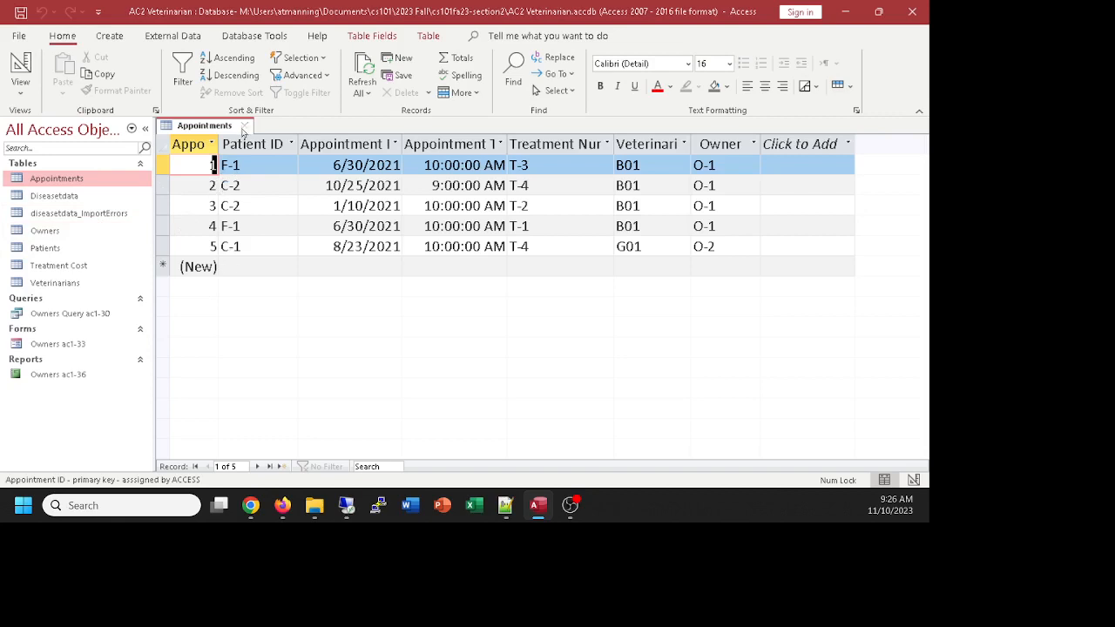
{"action": "left_click", "coordinate": [245, 127]}
{"action": "double_click", "coordinate": [45, 230]}
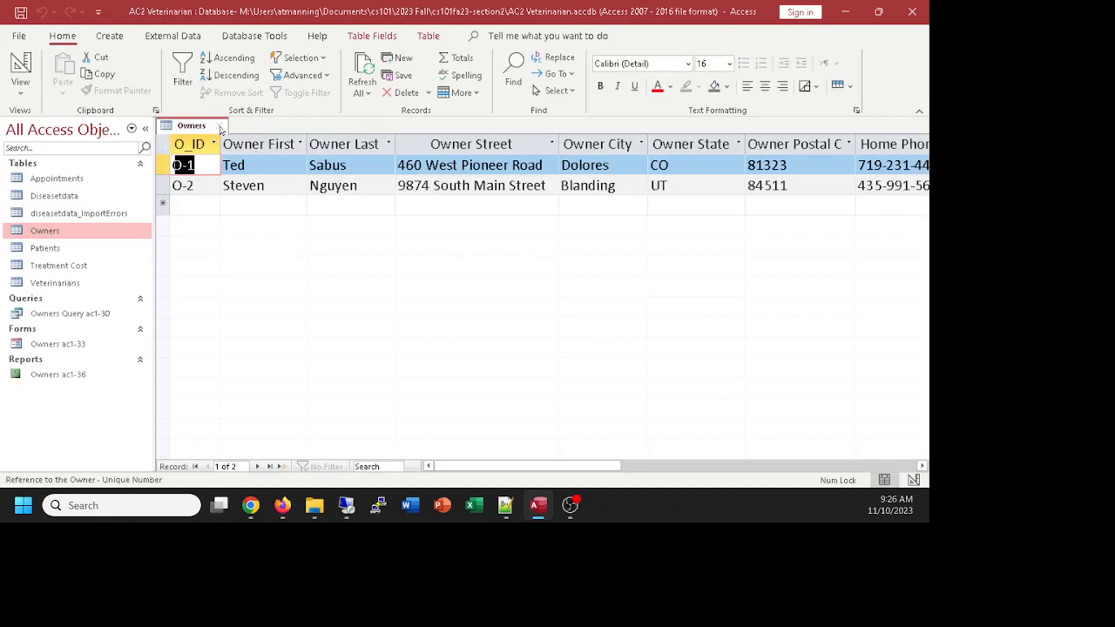
{"action": "left_click", "coordinate": [220, 129]}
{"action": "double_click", "coordinate": [52, 249]}
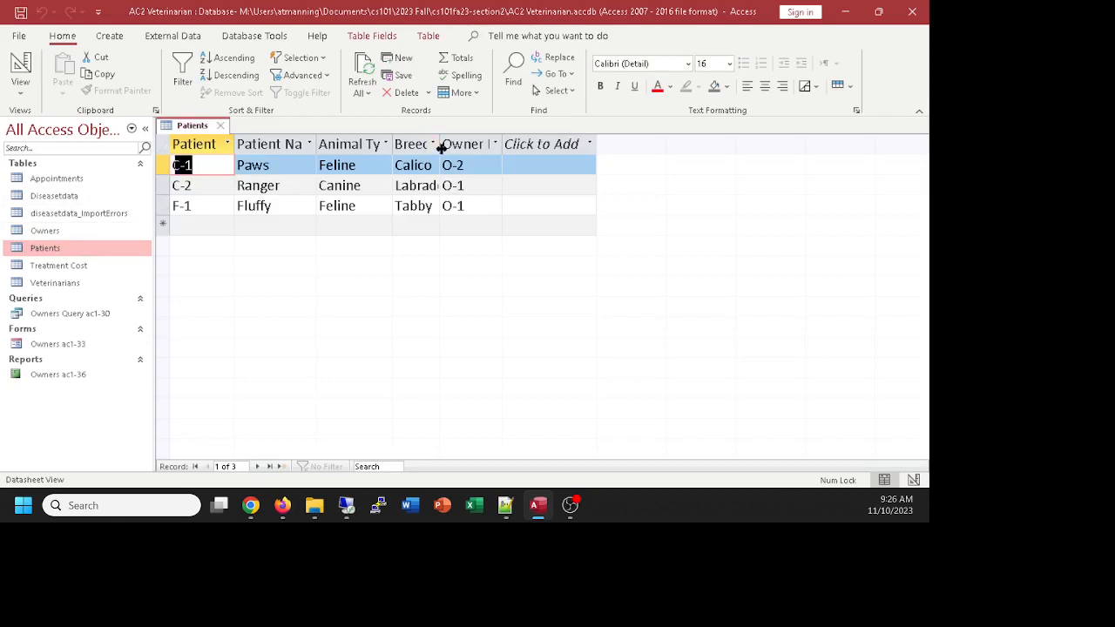
{"action": "left_click_drag", "start_coordinate": [440, 145], "coordinate": [497, 148]}
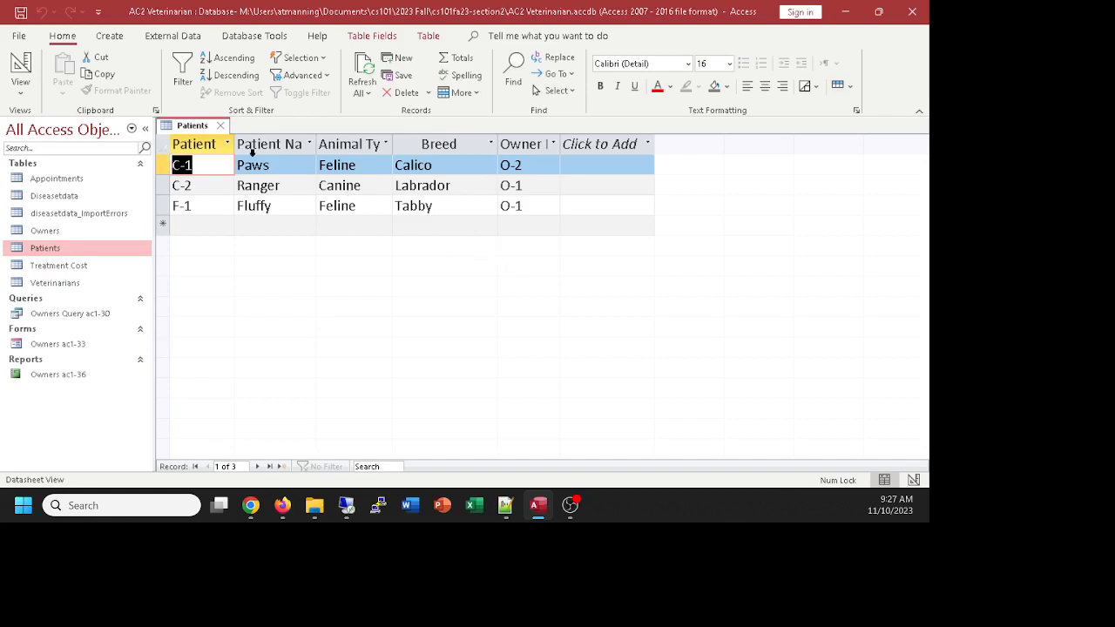
{"action": "left_click", "coordinate": [222, 126]}
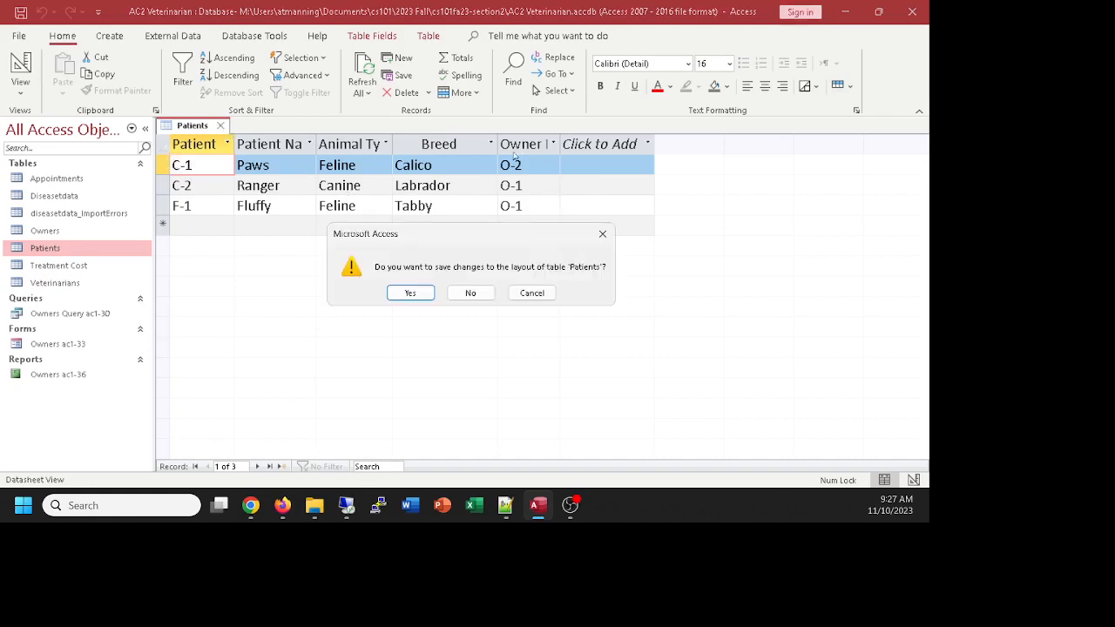
{"action": "left_click", "coordinate": [410, 293]}
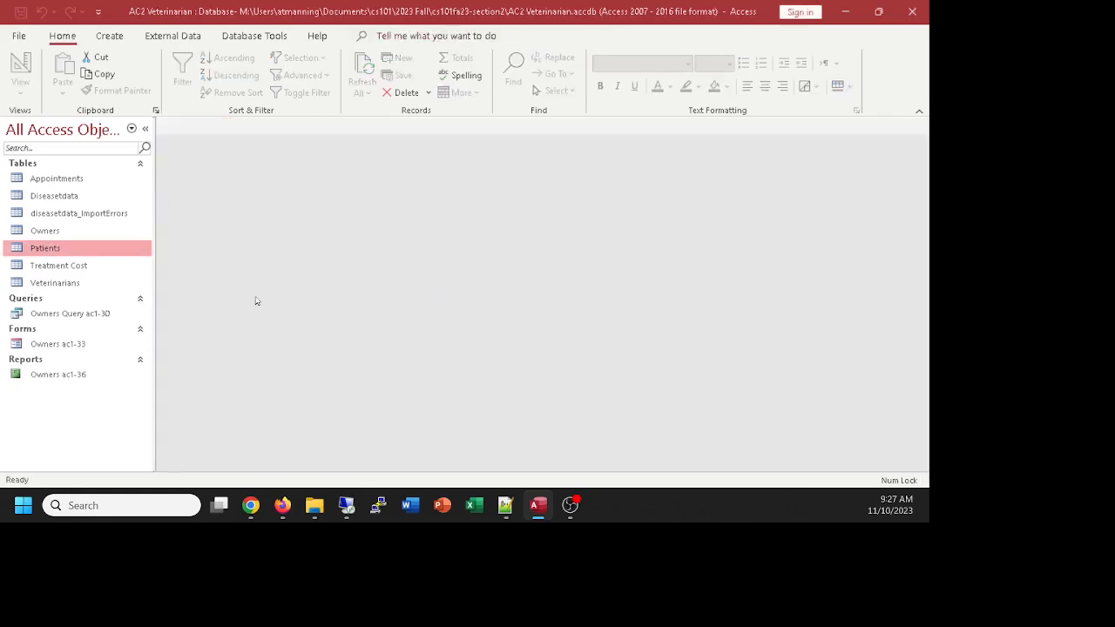
{"action": "left_click", "coordinate": [72, 264]}
{"action": "double_click", "coordinate": [71, 264]}
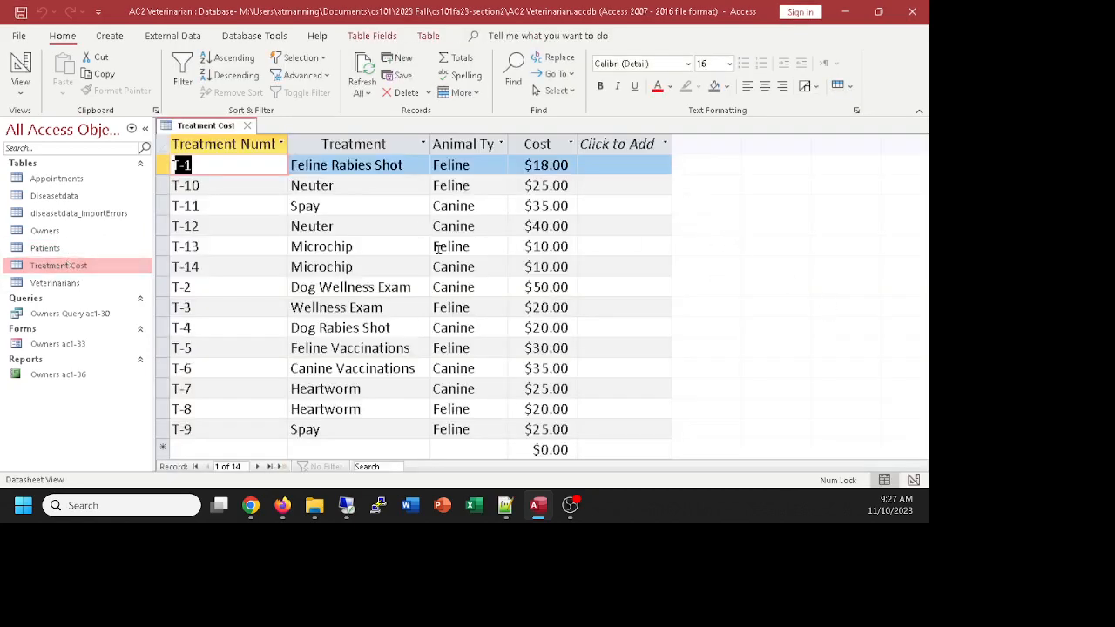
{"action": "left_click", "coordinate": [247, 125]}
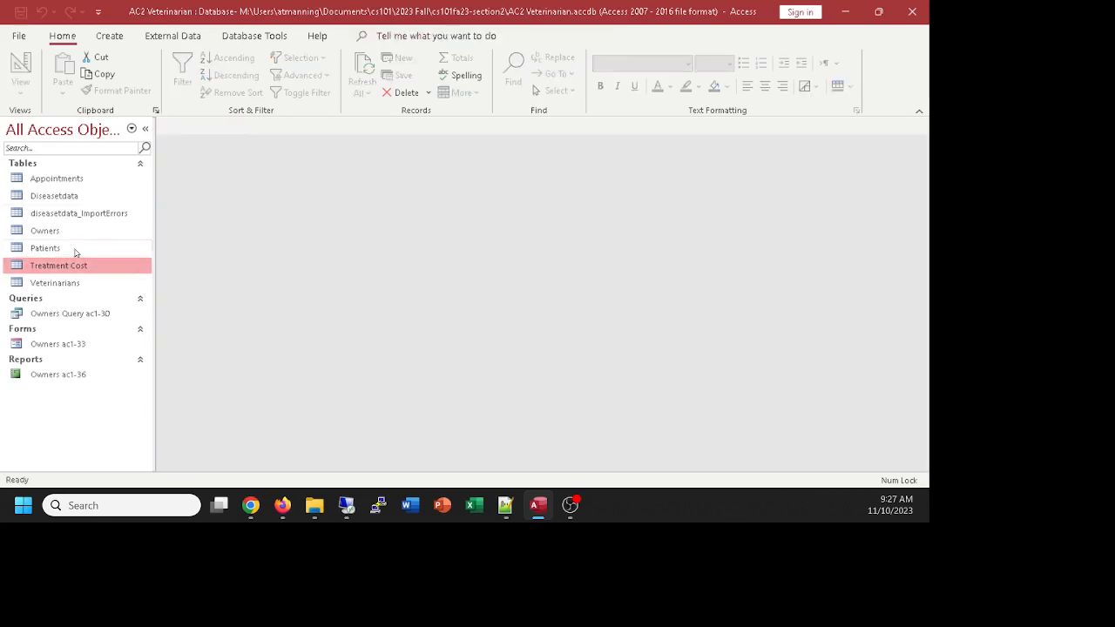
{"action": "double_click", "coordinate": [46, 250]}
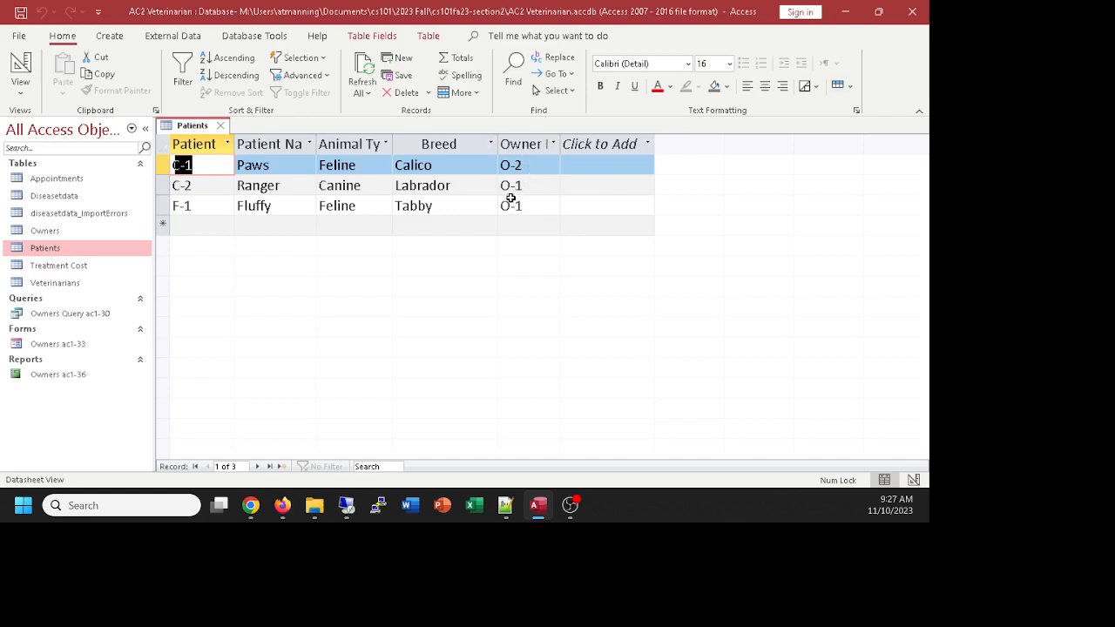
{"action": "left_click", "coordinate": [220, 126]}
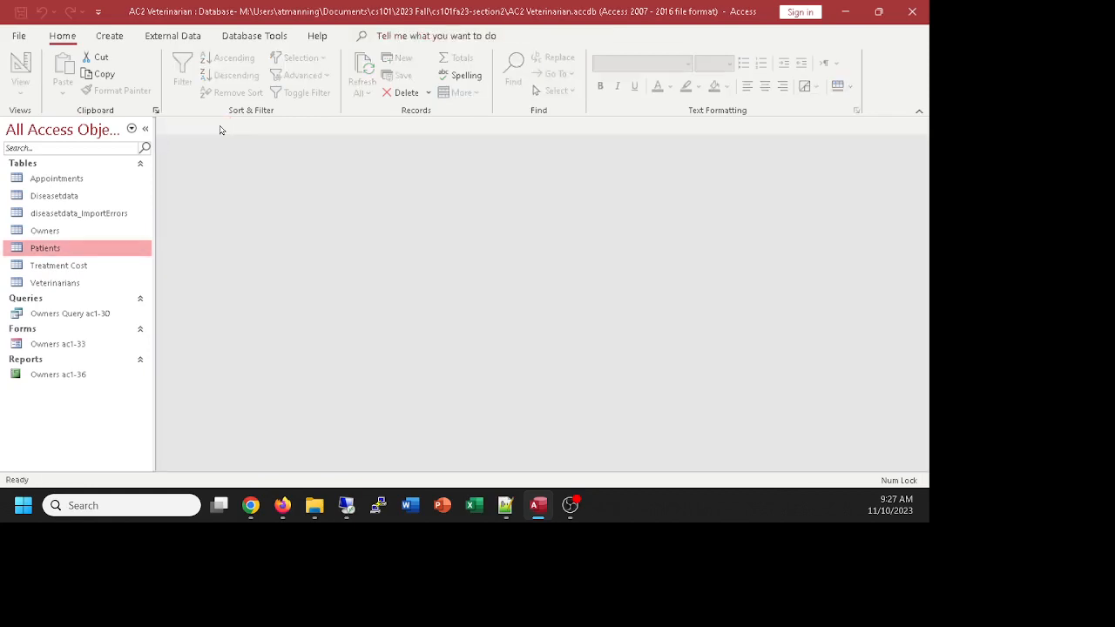
{"action": "double_click", "coordinate": [50, 267]}
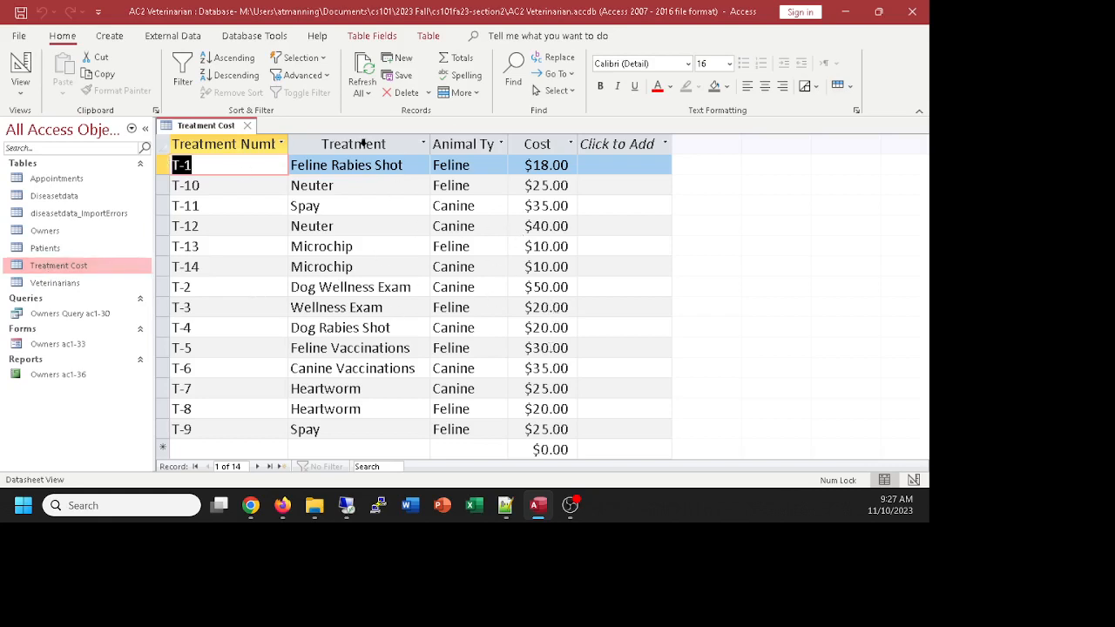
{"action": "left_click", "coordinate": [248, 125]}
{"action": "double_click", "coordinate": [54, 283]}
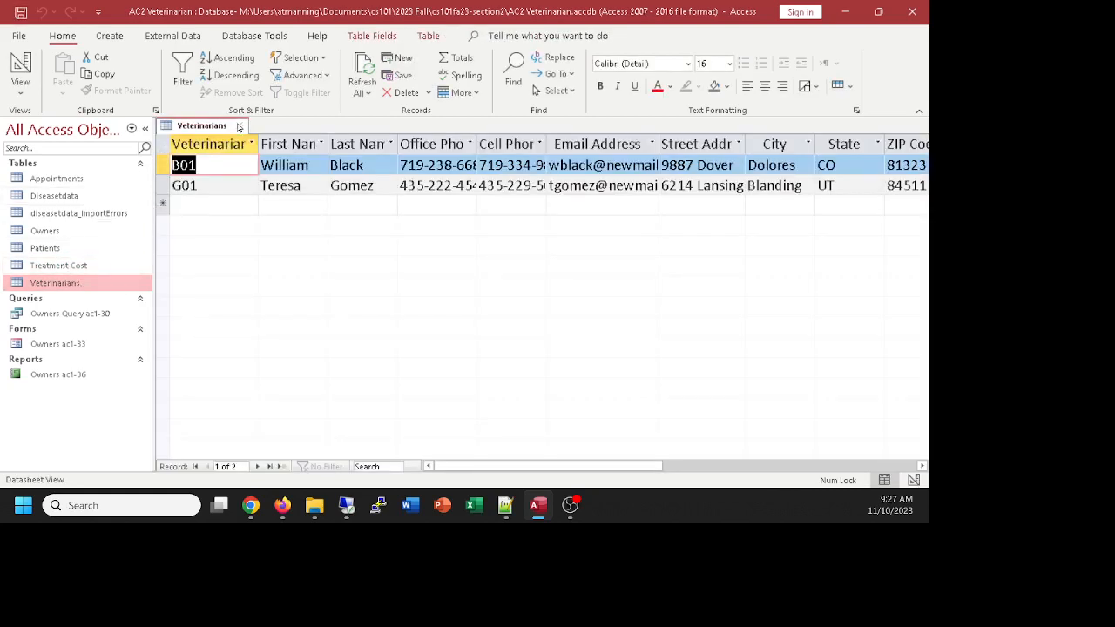
{"action": "left_click", "coordinate": [239, 126]}
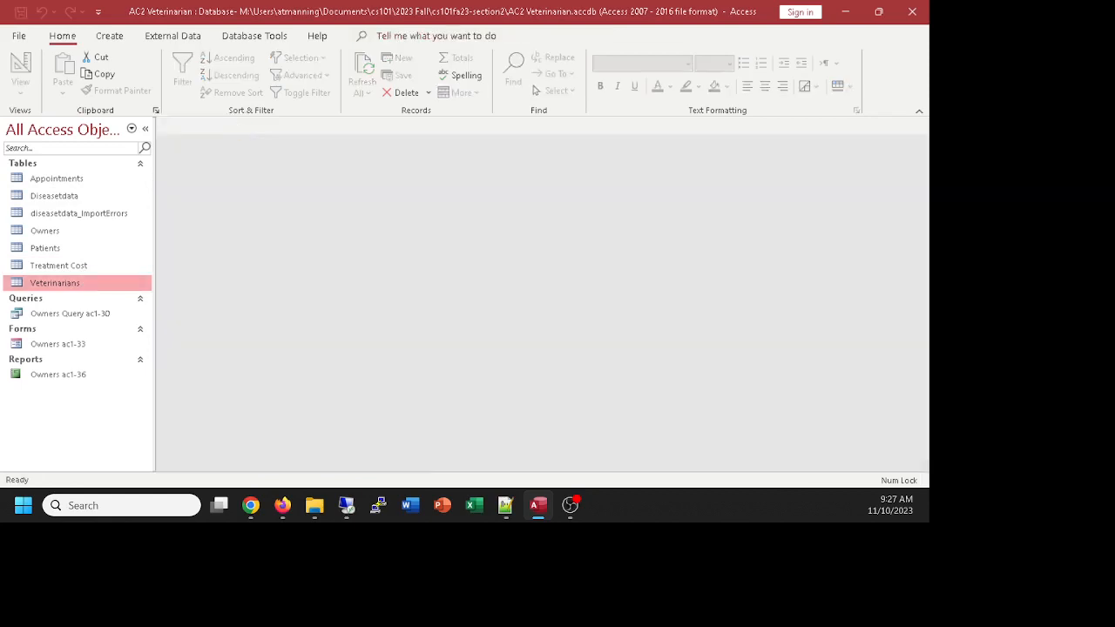
Step: Show the Create tab options in Access and select Appointments in the Navigation Pane
{"action": "left_click", "coordinate": [250, 505]}
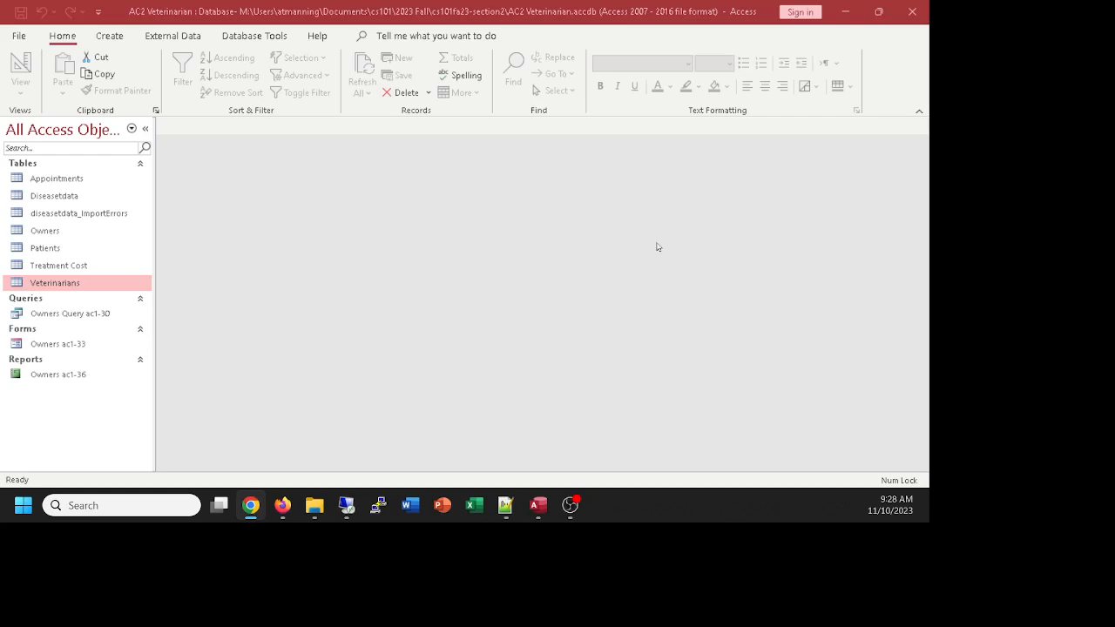
{"action": "left_click", "coordinate": [110, 43]}
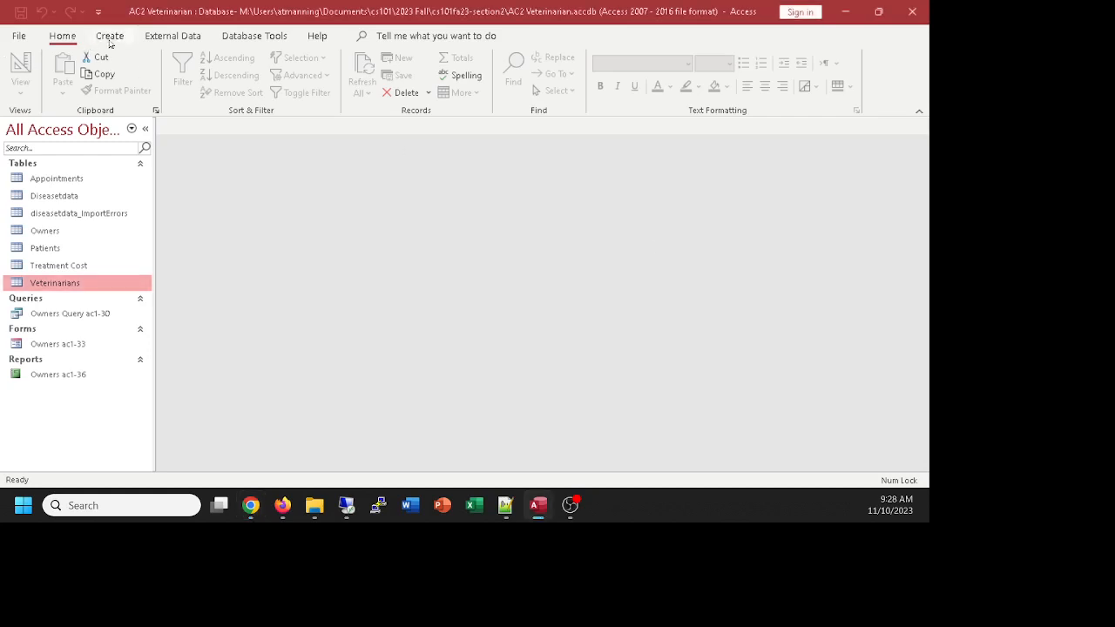
{"action": "left_click", "coordinate": [107, 39]}
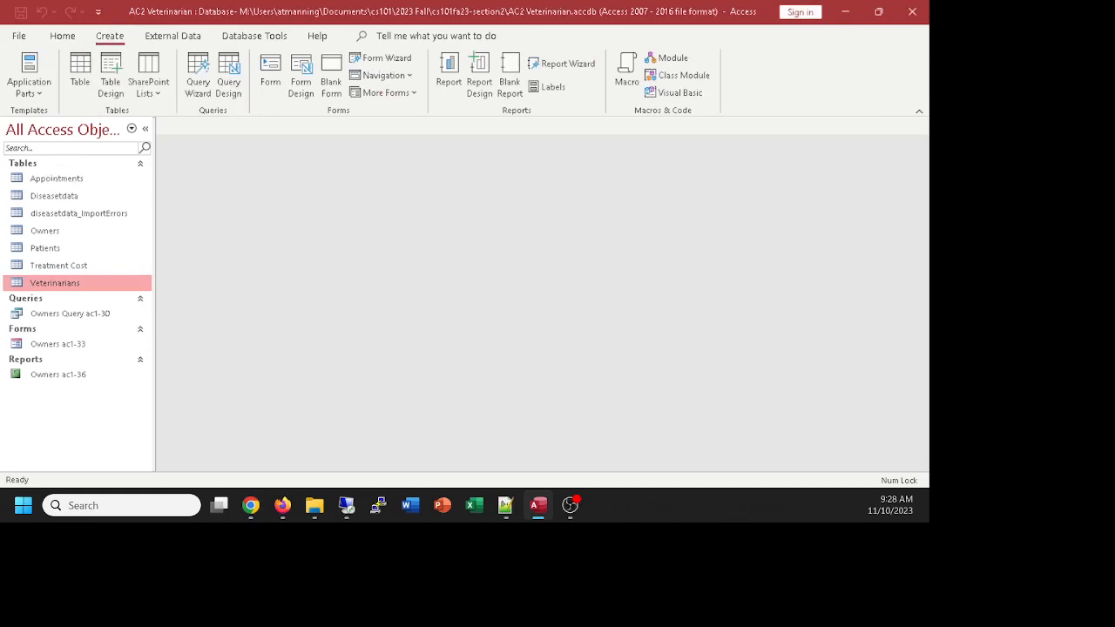
{"action": "left_click", "coordinate": [251, 505]}
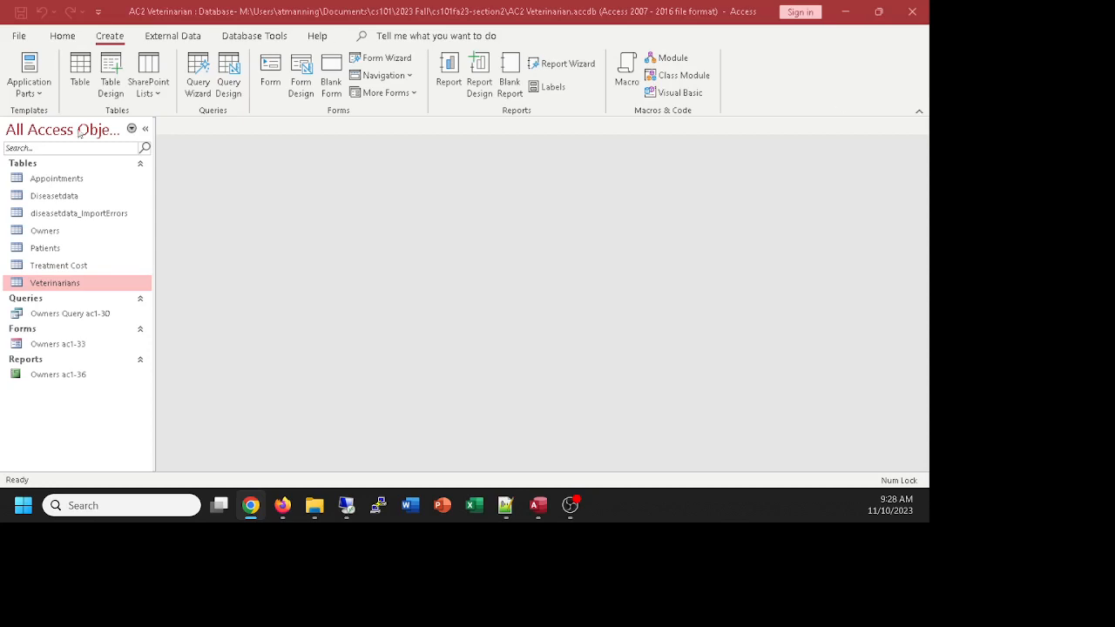
{"action": "left_click", "coordinate": [44, 180]}
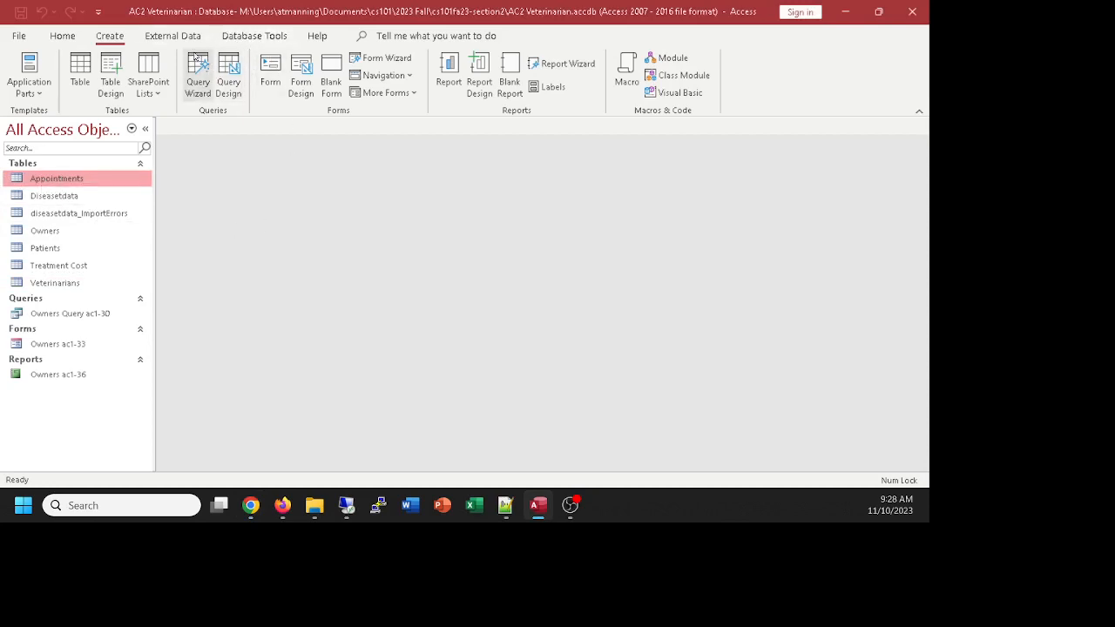
Step: Start a new Query Design with the Appointments table added and the side panes closed
{"action": "left_click", "coordinate": [236, 78]}
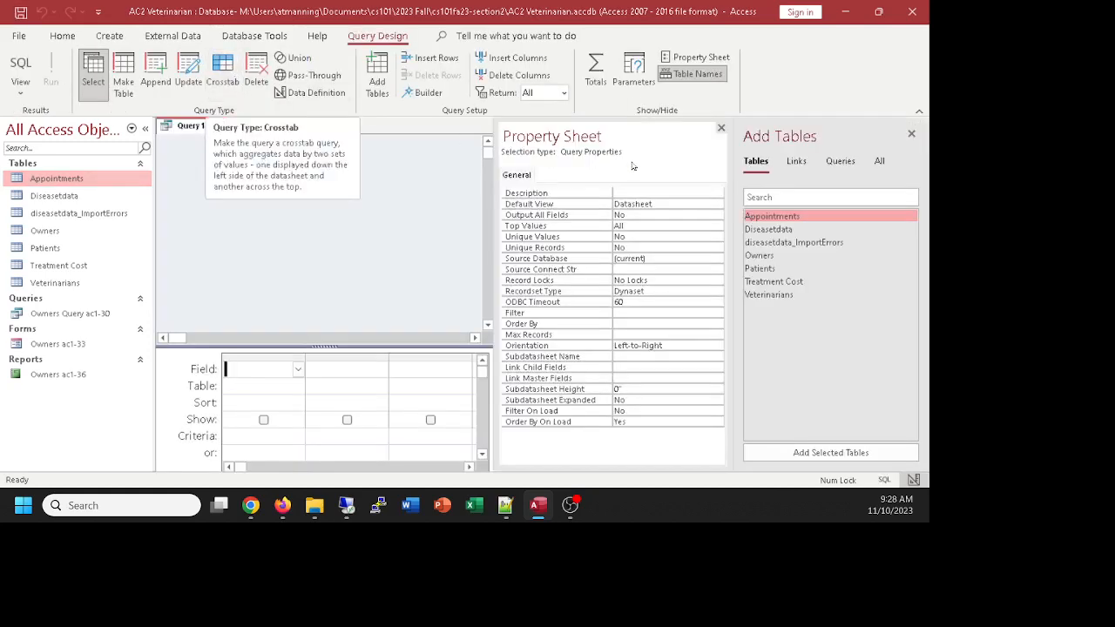
{"action": "left_click", "coordinate": [721, 129]}
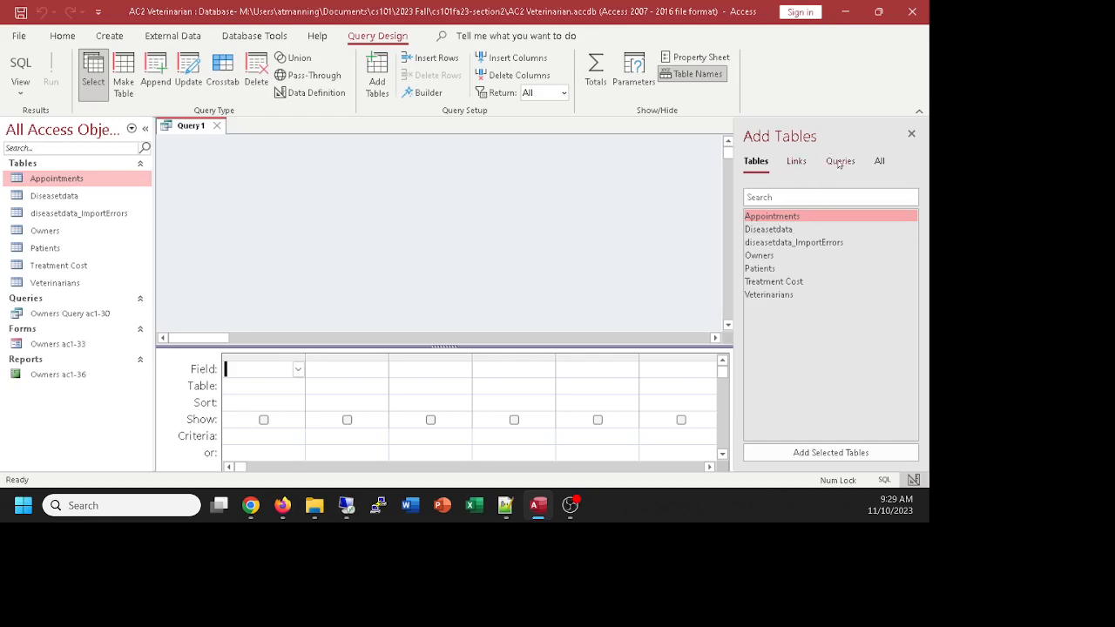
{"action": "double_click", "coordinate": [784, 221]}
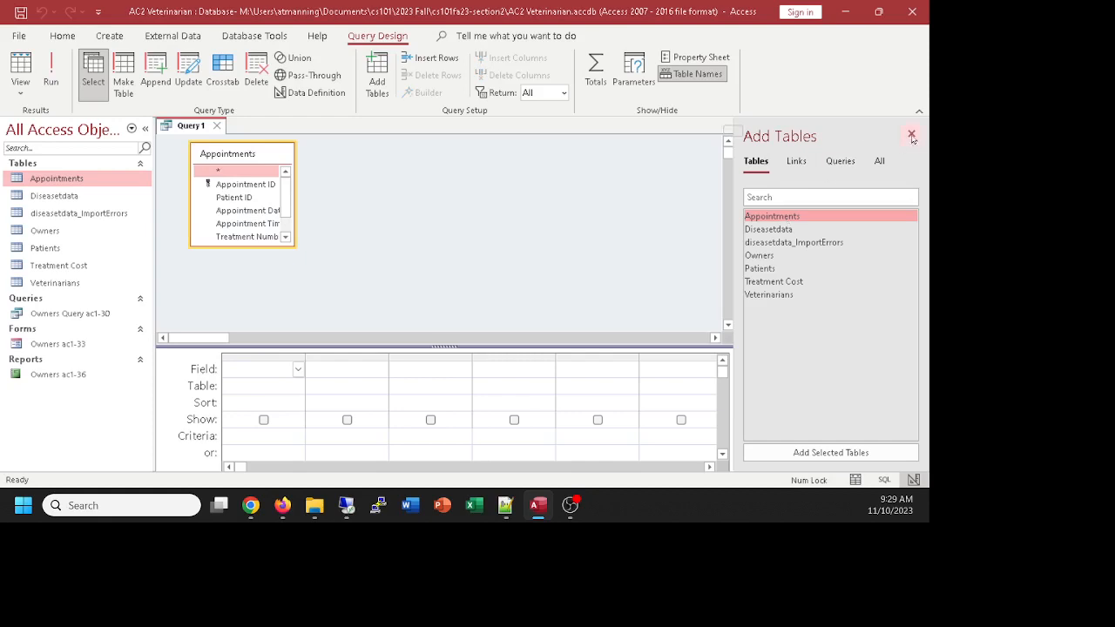
{"action": "left_click", "coordinate": [912, 136]}
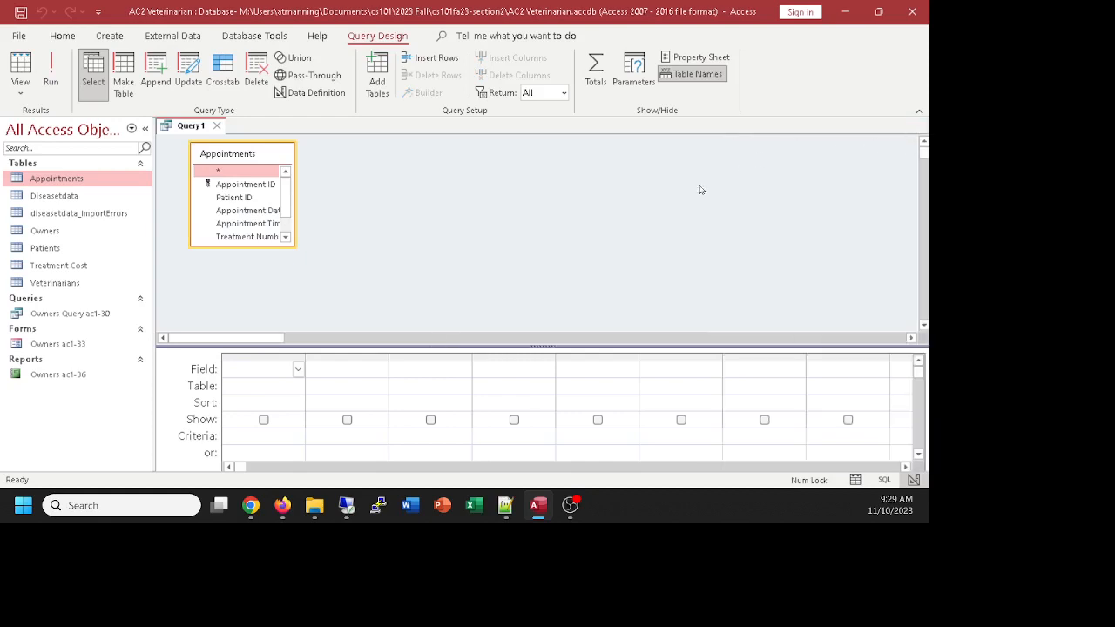
Step: Reopen and close the Show Table pane, then try resizing the Appointments field list
{"action": "left_click", "coordinate": [383, 80]}
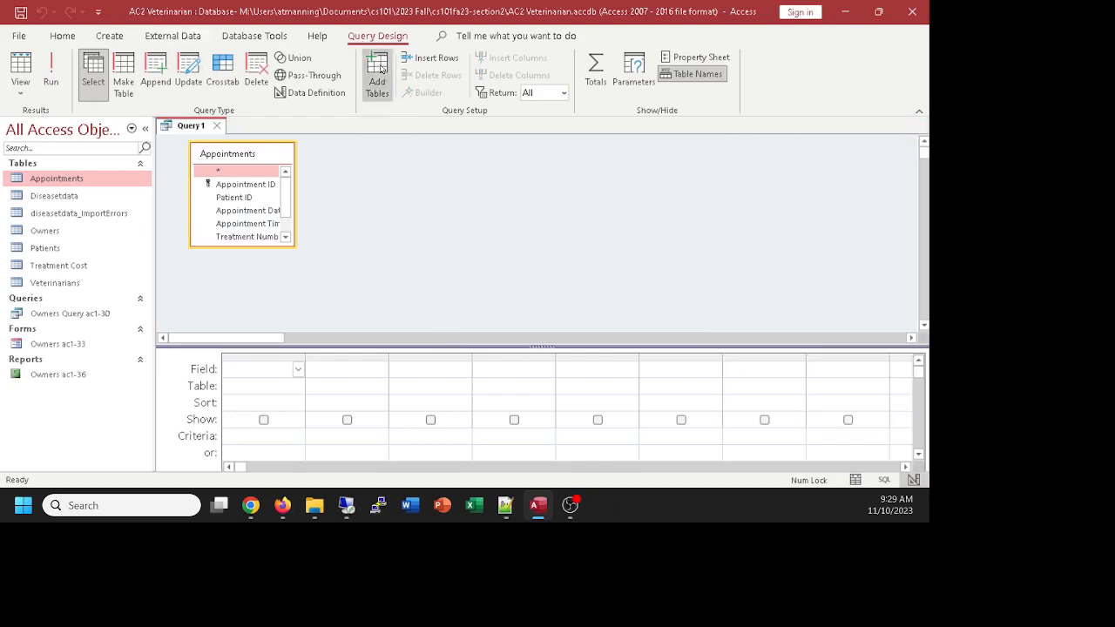
{"action": "left_click", "coordinate": [909, 133]}
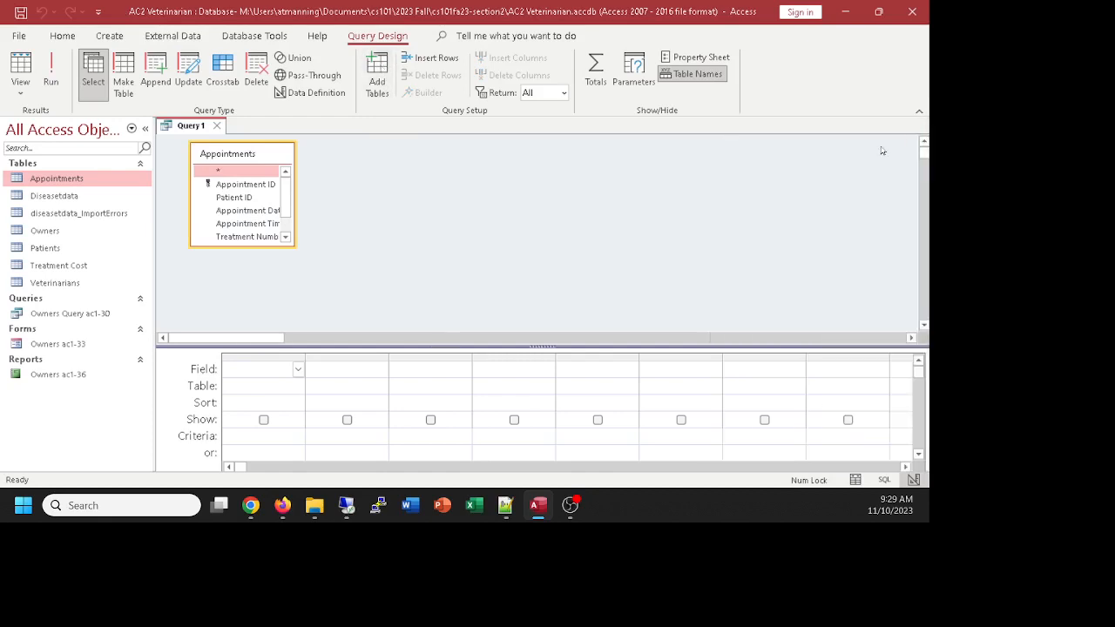
{"action": "right_click", "coordinate": [560, 173]}
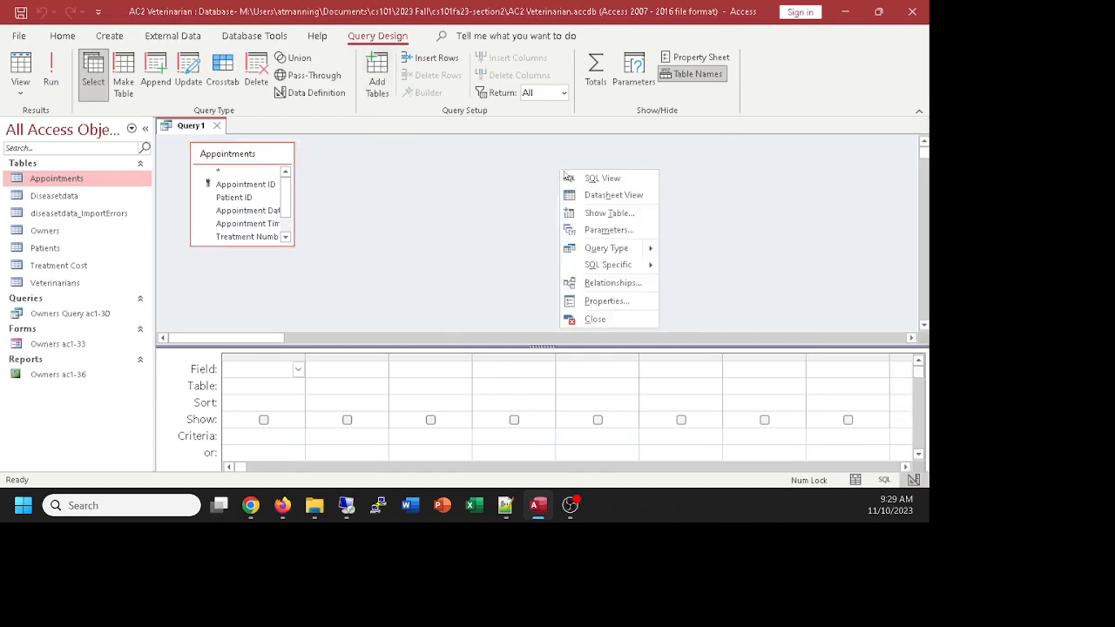
{"action": "left_click", "coordinate": [611, 216]}
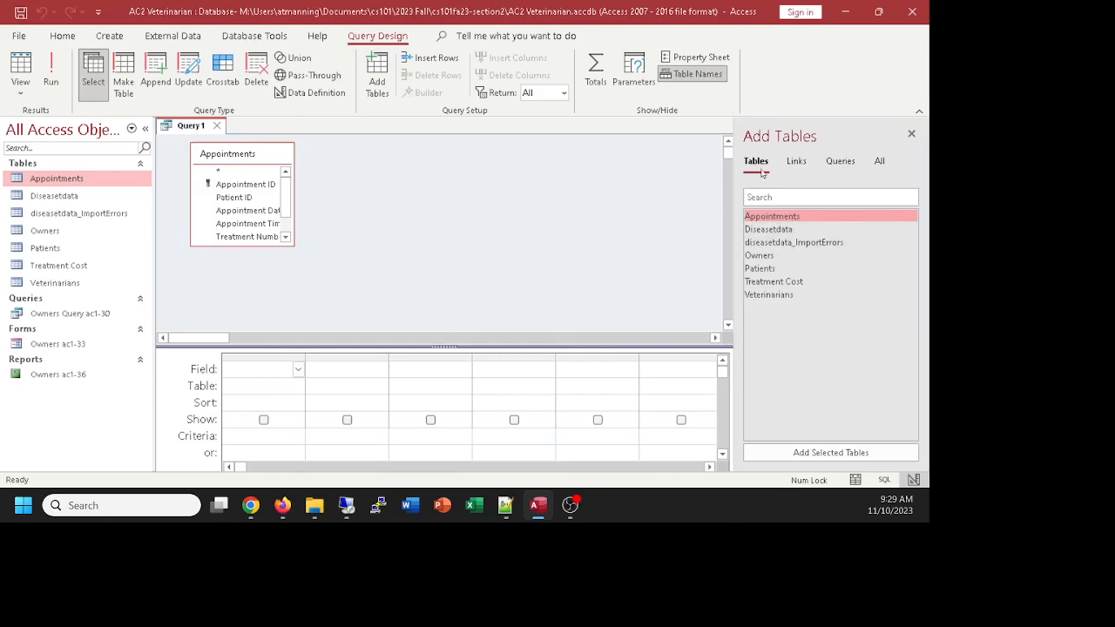
{"action": "left_click", "coordinate": [911, 134]}
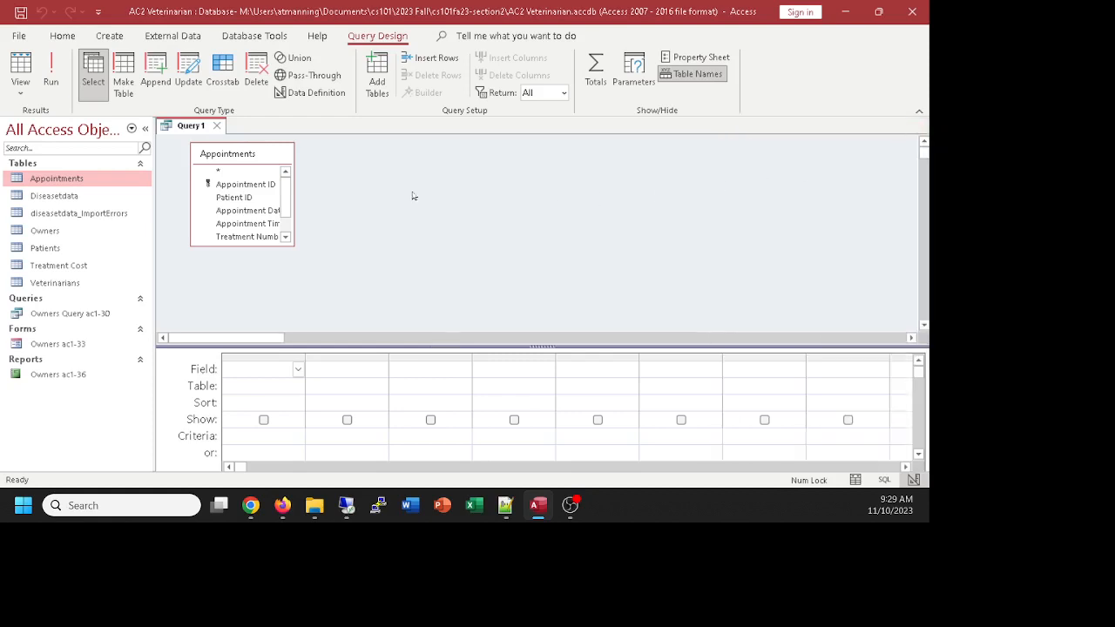
{"action": "left_click", "coordinate": [230, 155]}
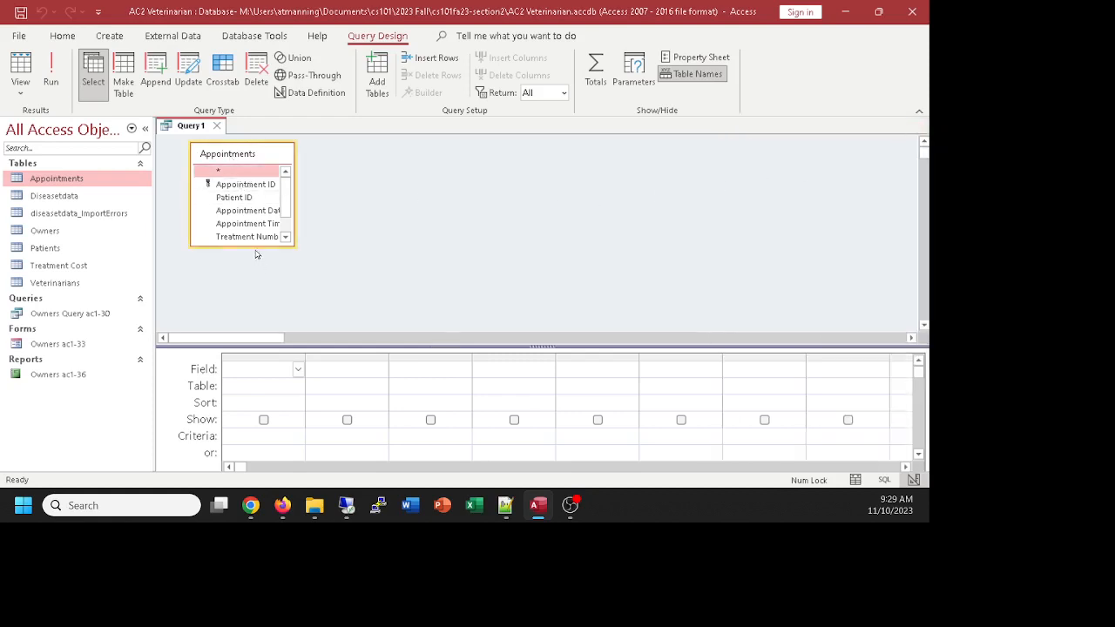
{"action": "left_click_drag", "start_coordinate": [256, 246], "coordinate": [265, 294]}
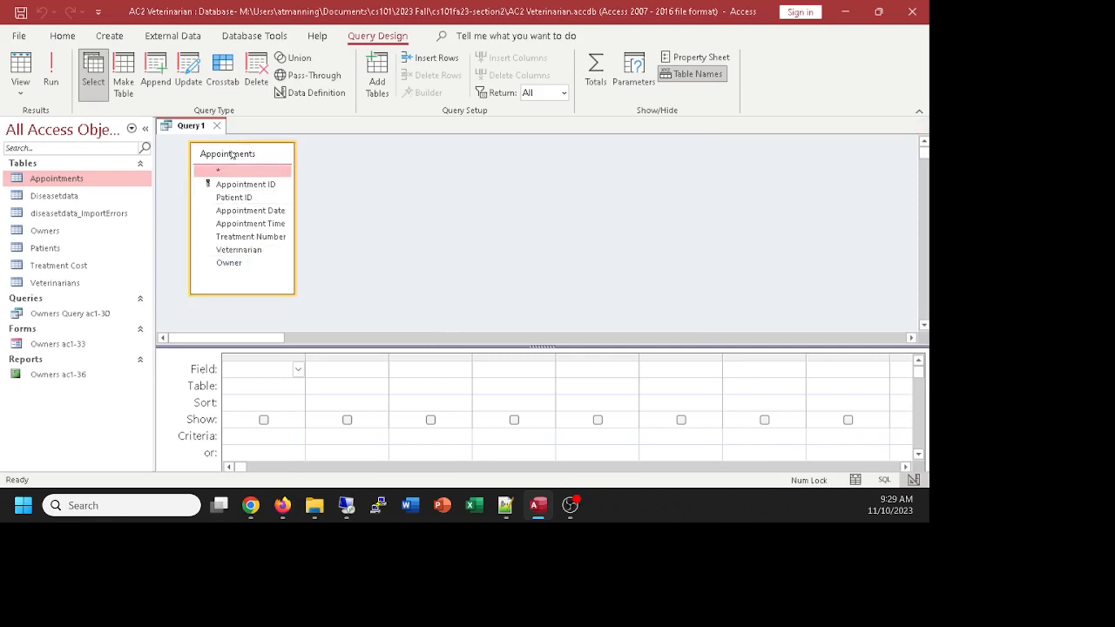
Step: Remove Appointments, re-add it via Show Table, and enlarge its field list to show all fields
{"action": "right_click", "coordinate": [231, 155]}
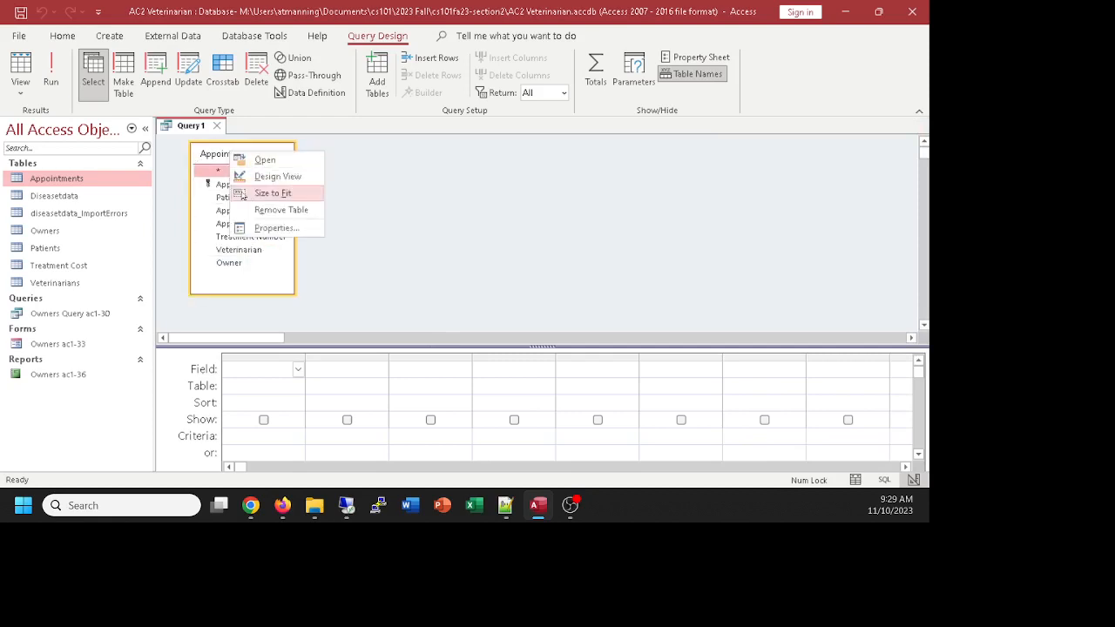
{"action": "left_click", "coordinate": [268, 210]}
{"action": "right_click", "coordinate": [426, 189]}
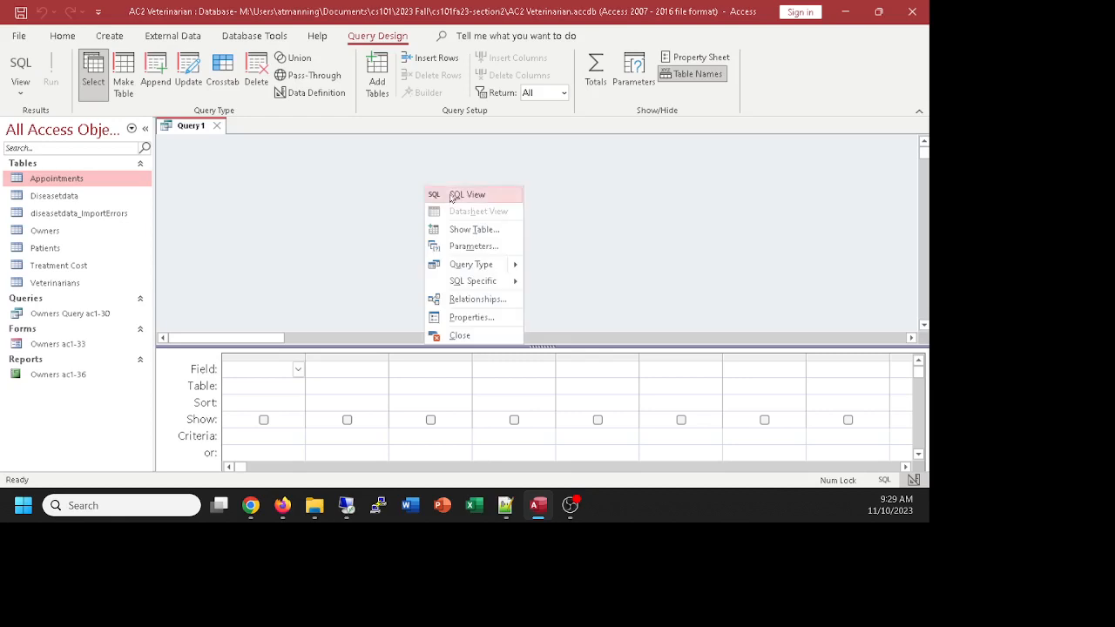
{"action": "left_click", "coordinate": [484, 229]}
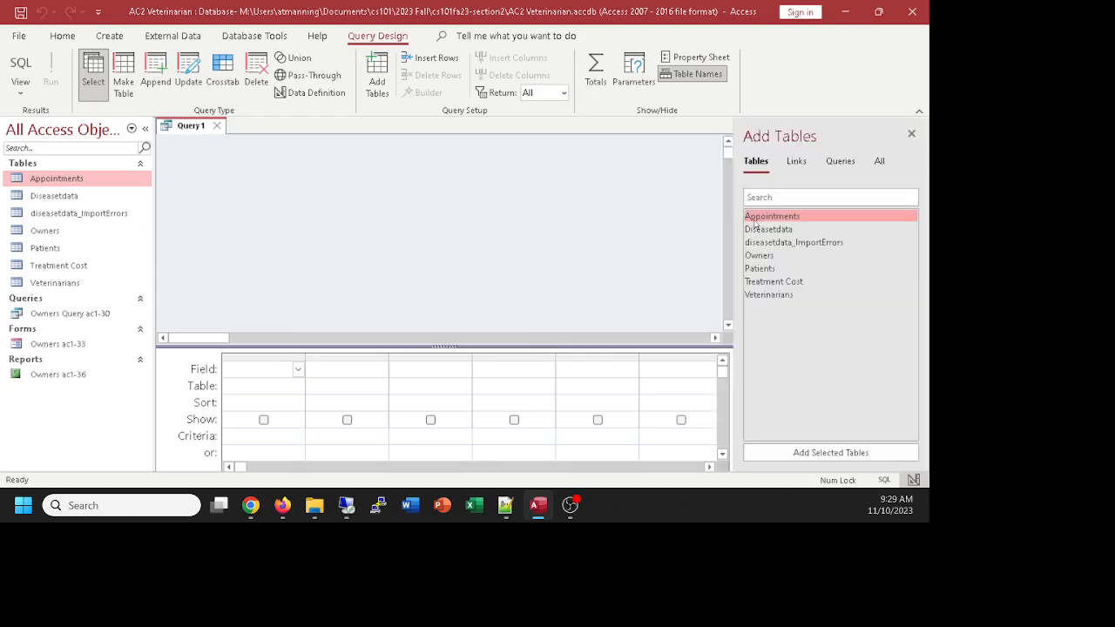
{"action": "double_click", "coordinate": [762, 218]}
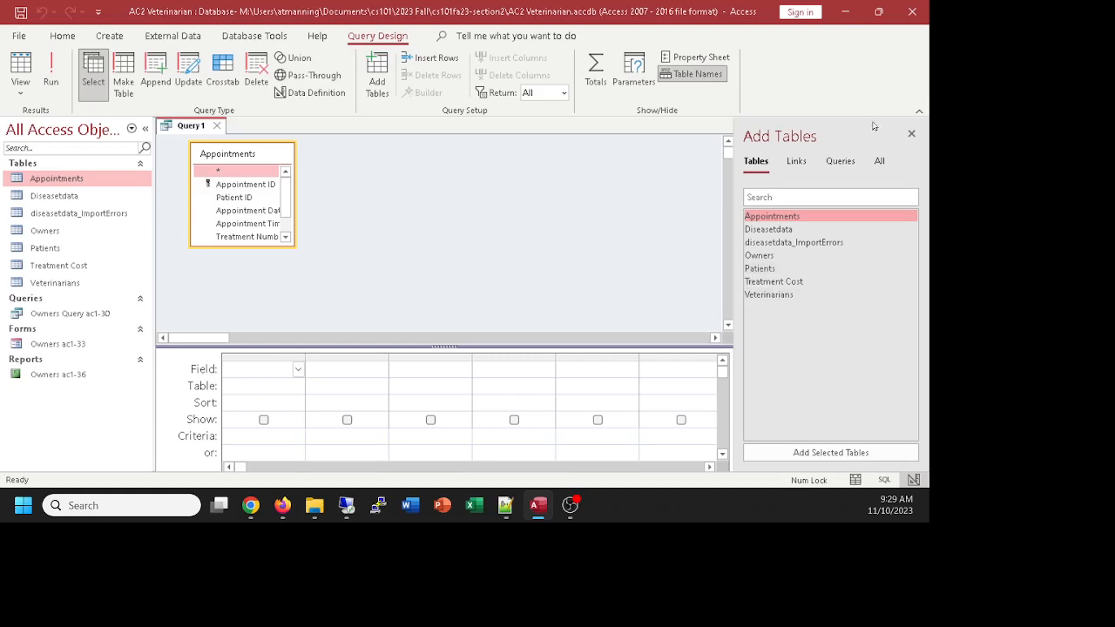
{"action": "left_click", "coordinate": [911, 134]}
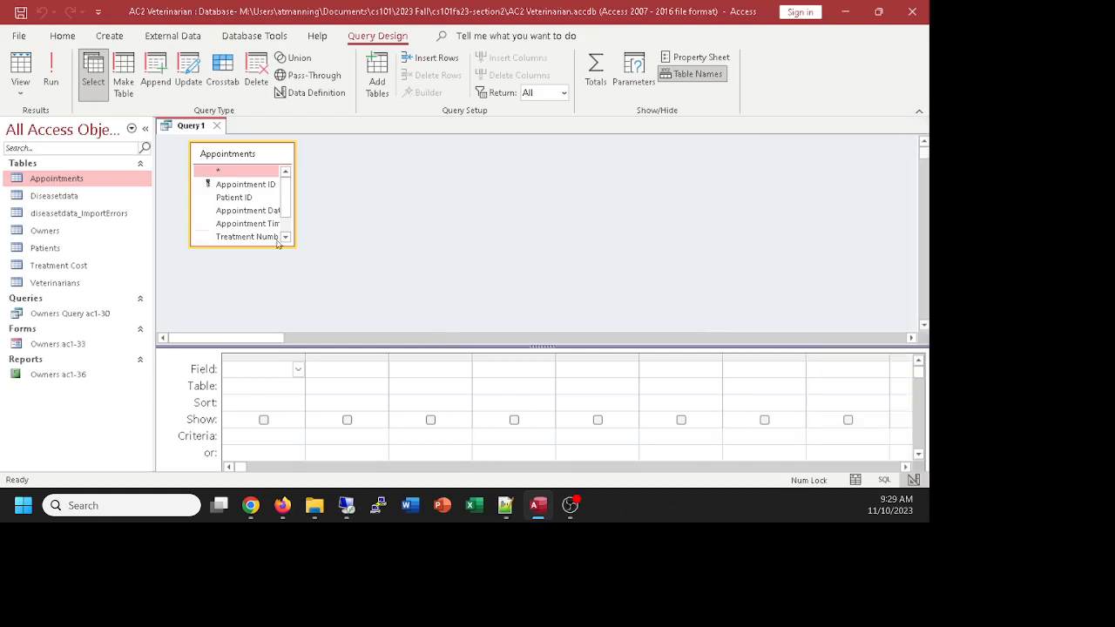
{"action": "left_click_drag", "start_coordinate": [294, 246], "coordinate": [369, 286]}
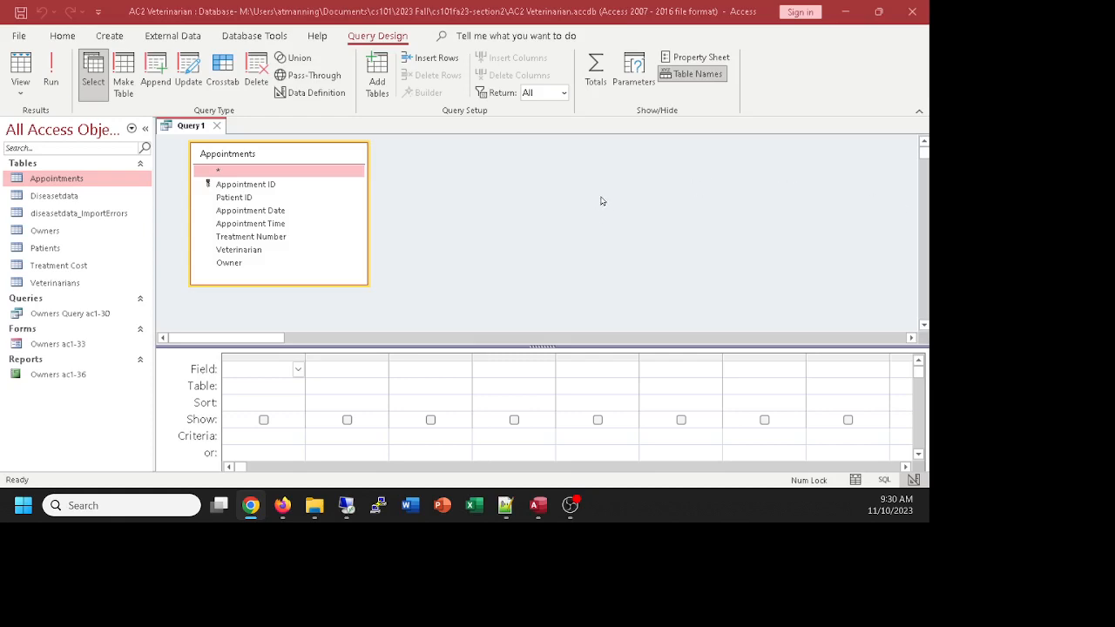
Step: Add Appointment ID, Patient ID, Appointment Date, Appointment Time, Treatment Number, Veterinarian and Owner to the grid
{"action": "double_click", "coordinate": [228, 184]}
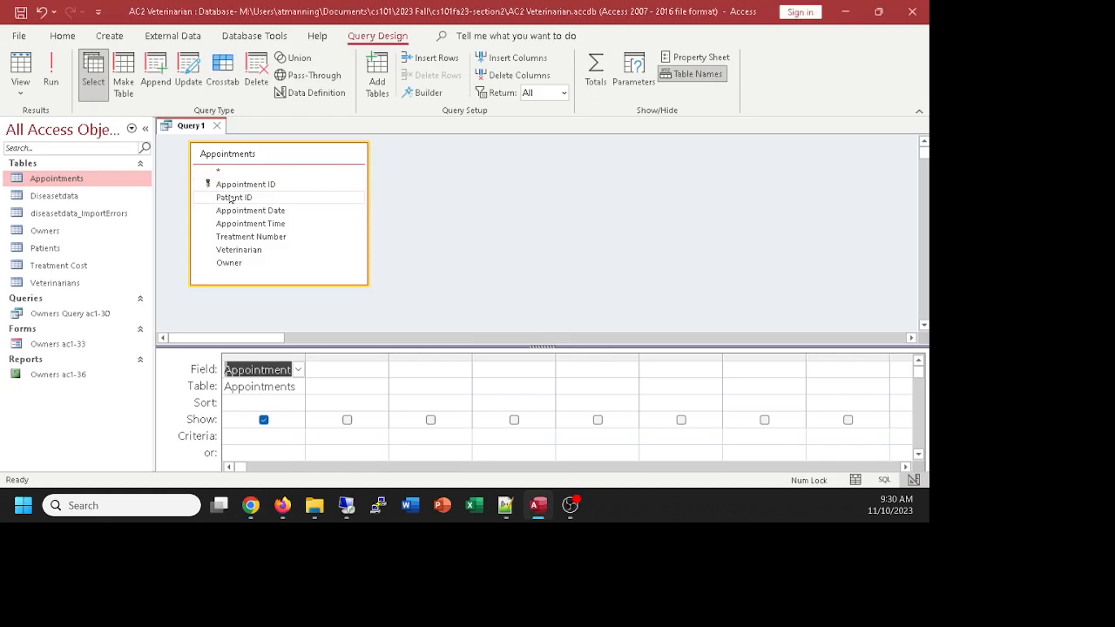
{"action": "double_click", "coordinate": [231, 198]}
{"action": "left_click", "coordinate": [237, 211]}
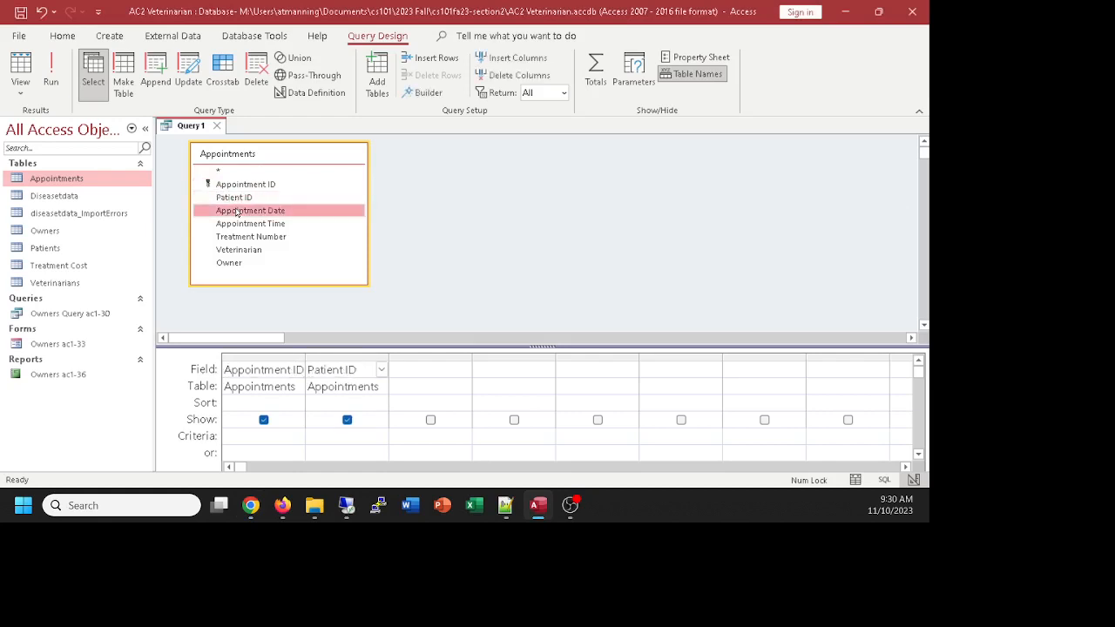
{"action": "double_click", "coordinate": [237, 211]}
{"action": "double_click", "coordinate": [244, 224]}
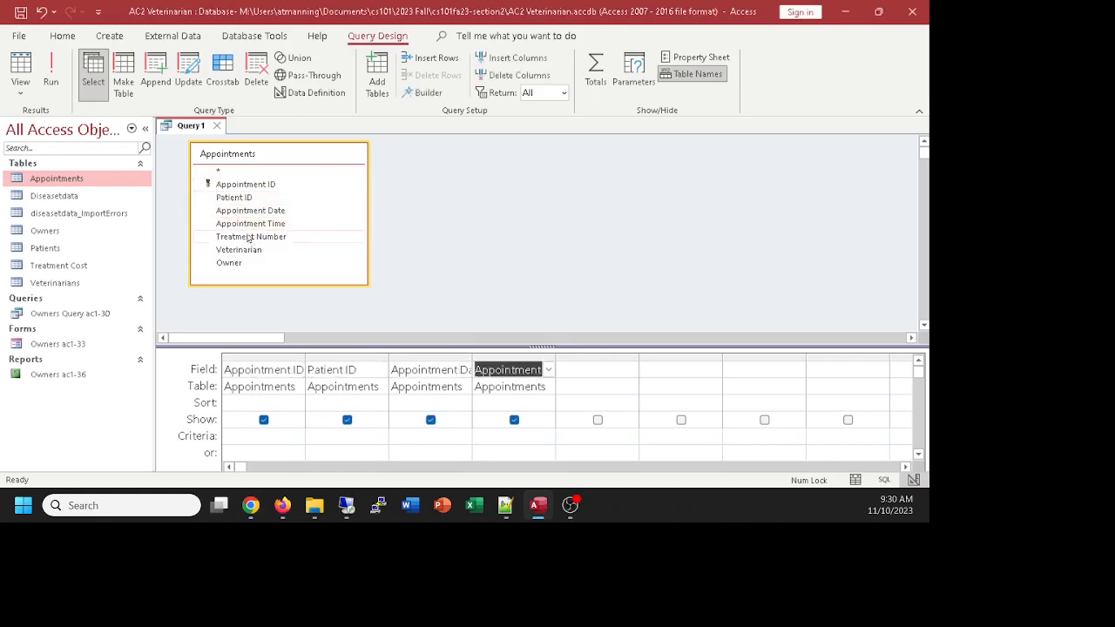
{"action": "double_click", "coordinate": [249, 237]}
{"action": "left_click", "coordinate": [244, 250]}
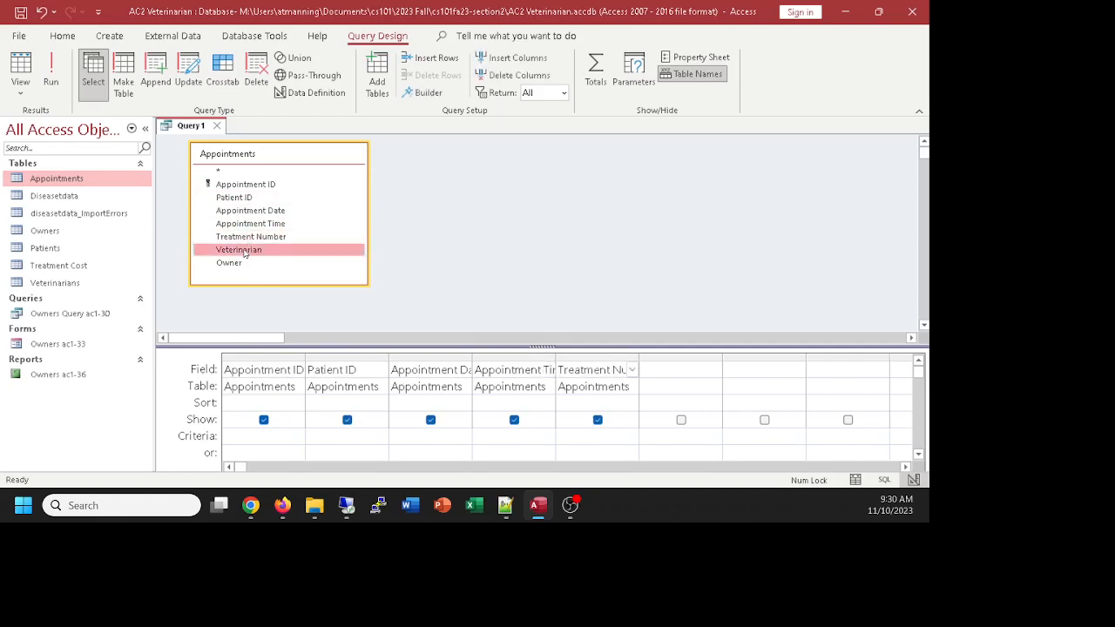
{"action": "double_click", "coordinate": [245, 252]}
{"action": "double_click", "coordinate": [237, 264]}
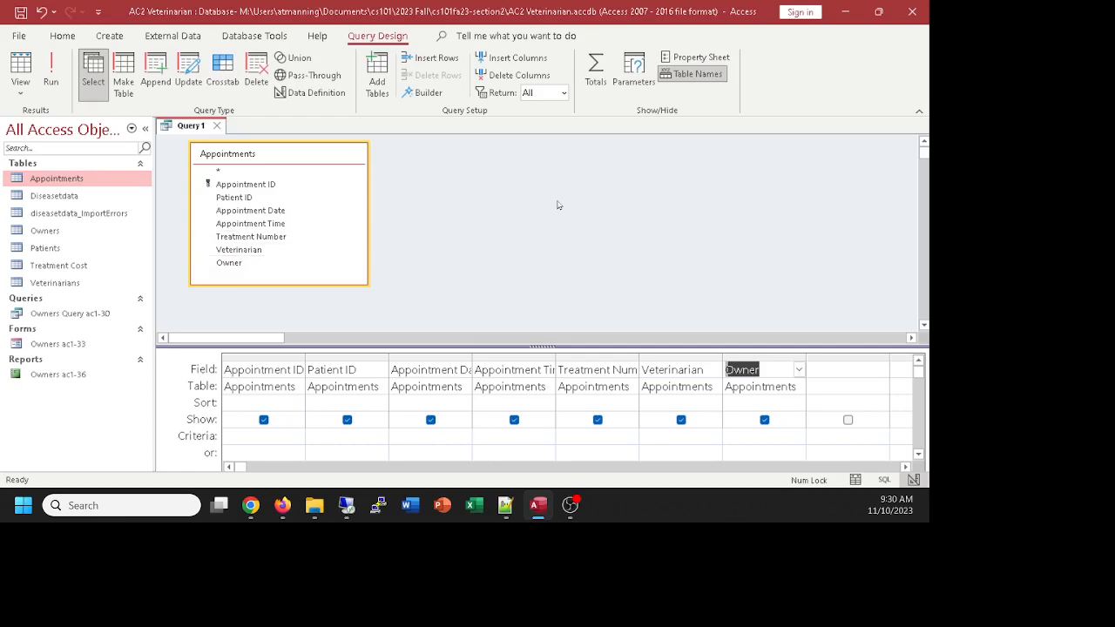
{"action": "left_click_drag", "start_coordinate": [543, 345], "coordinate": [542, 330]}
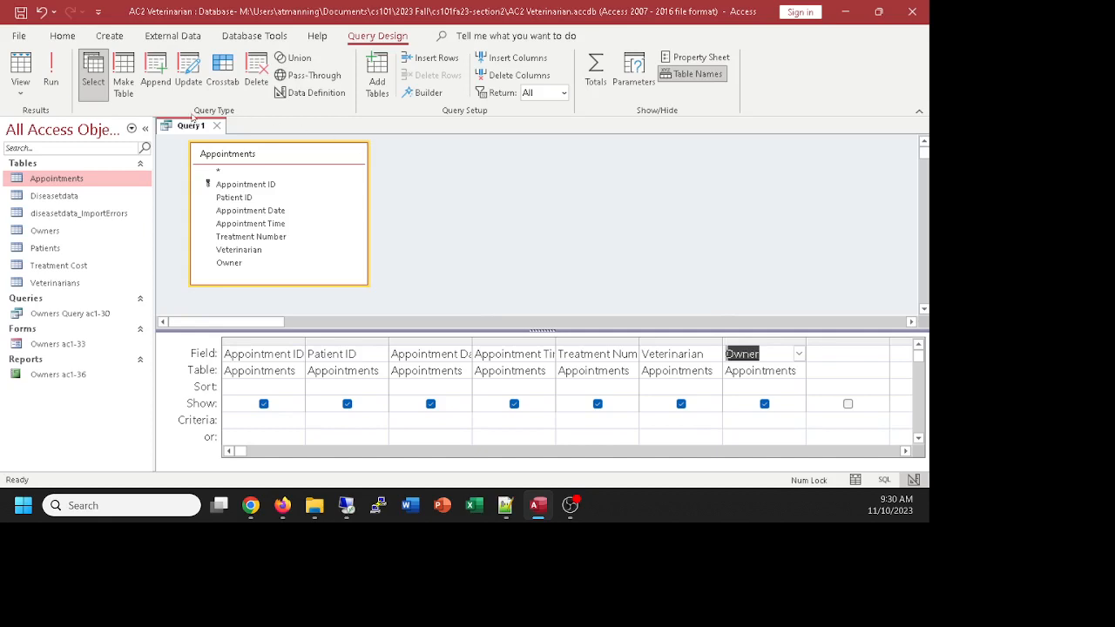
Step: Toggle between the five-record Datasheet view and Design view, ending back in Design view
{"action": "left_click", "coordinate": [18, 66]}
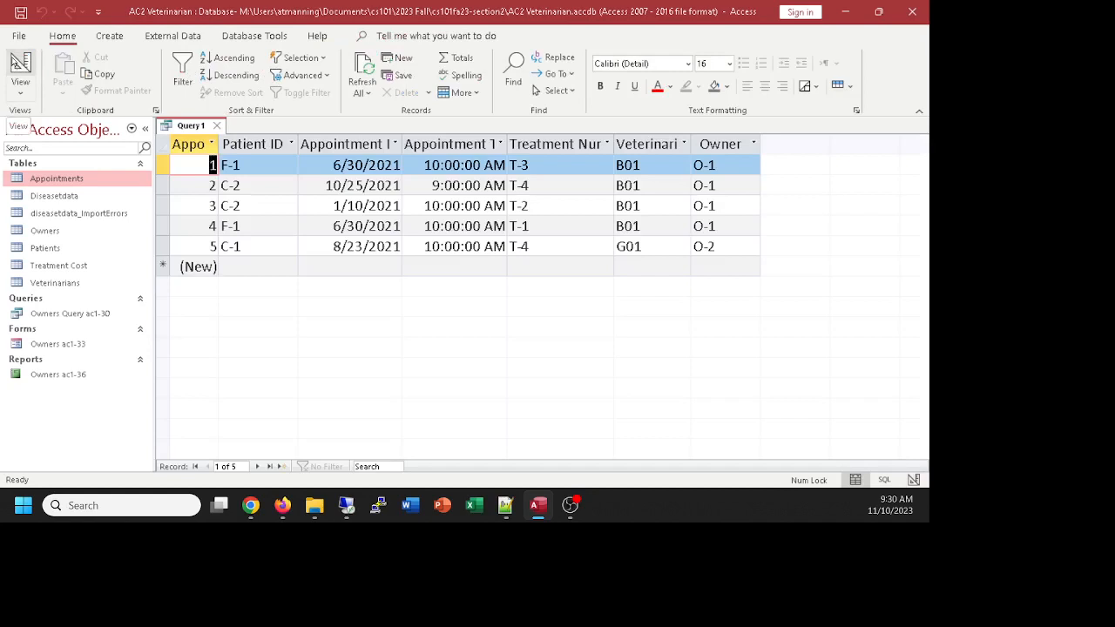
{"action": "left_click", "coordinate": [17, 66]}
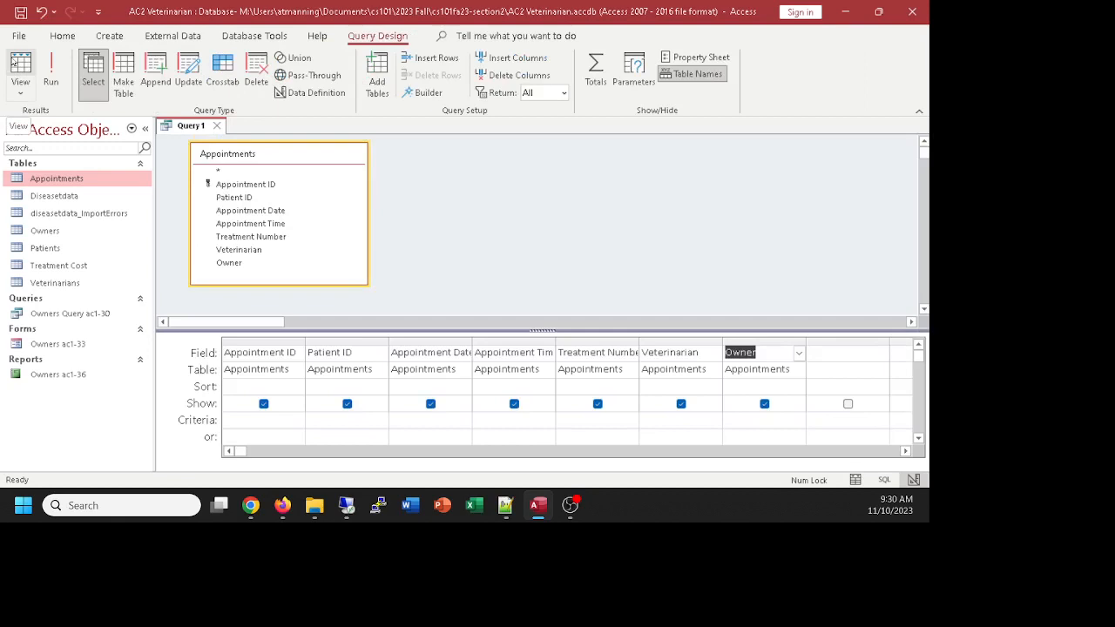
{"action": "left_click", "coordinate": [14, 63]}
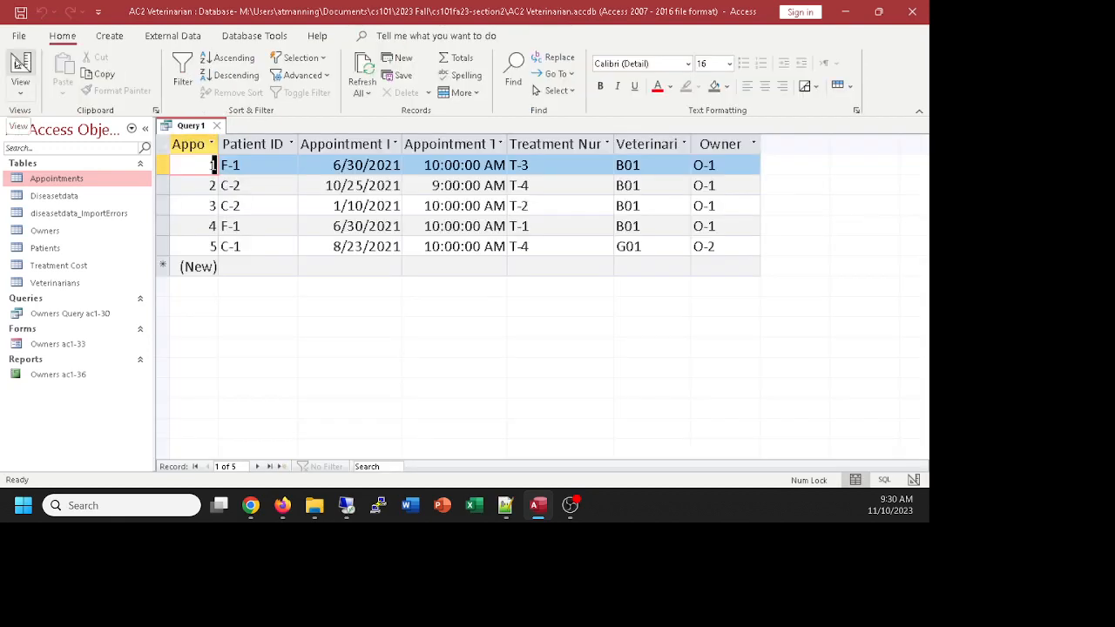
{"action": "left_click", "coordinate": [14, 62]}
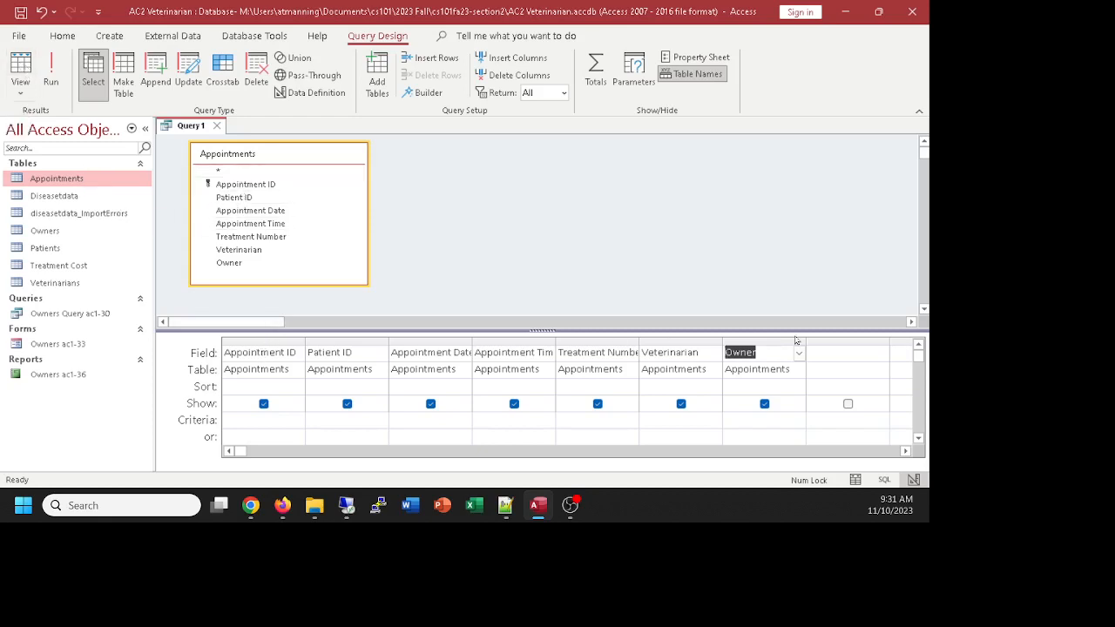
{"action": "left_click", "coordinate": [21, 66]}
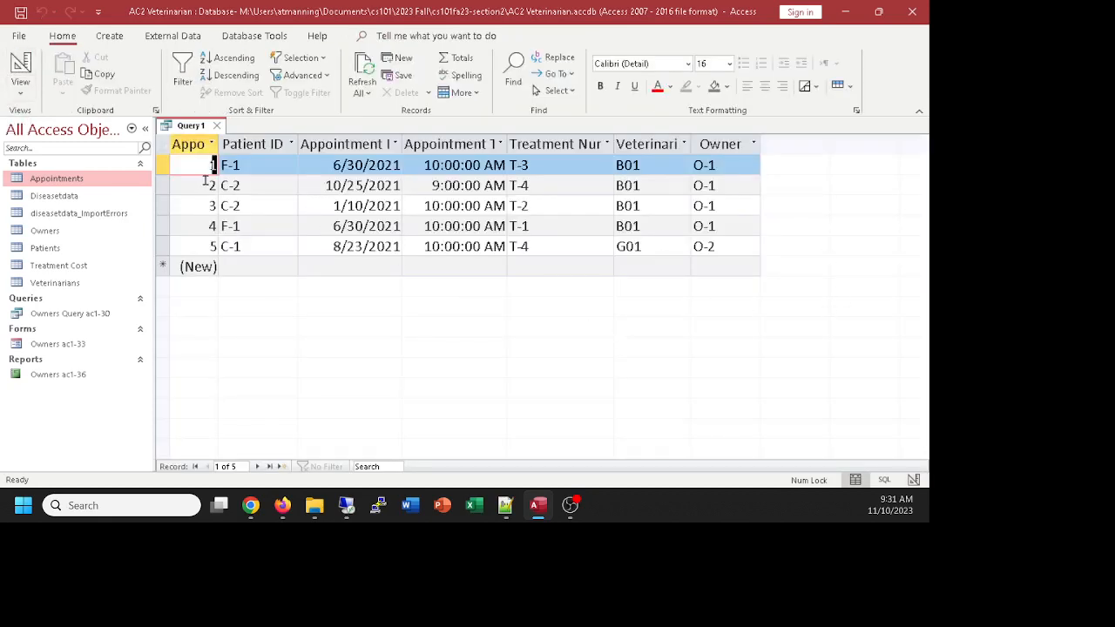
{"action": "left_click", "coordinate": [21, 66]}
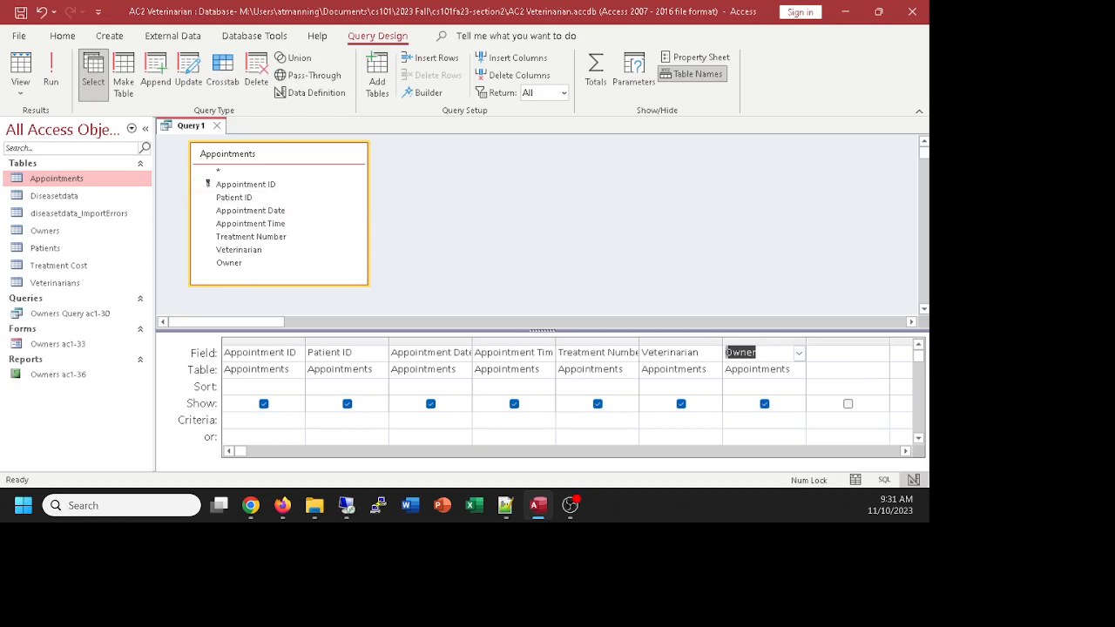
{"action": "key", "text": "alt+Tab"}
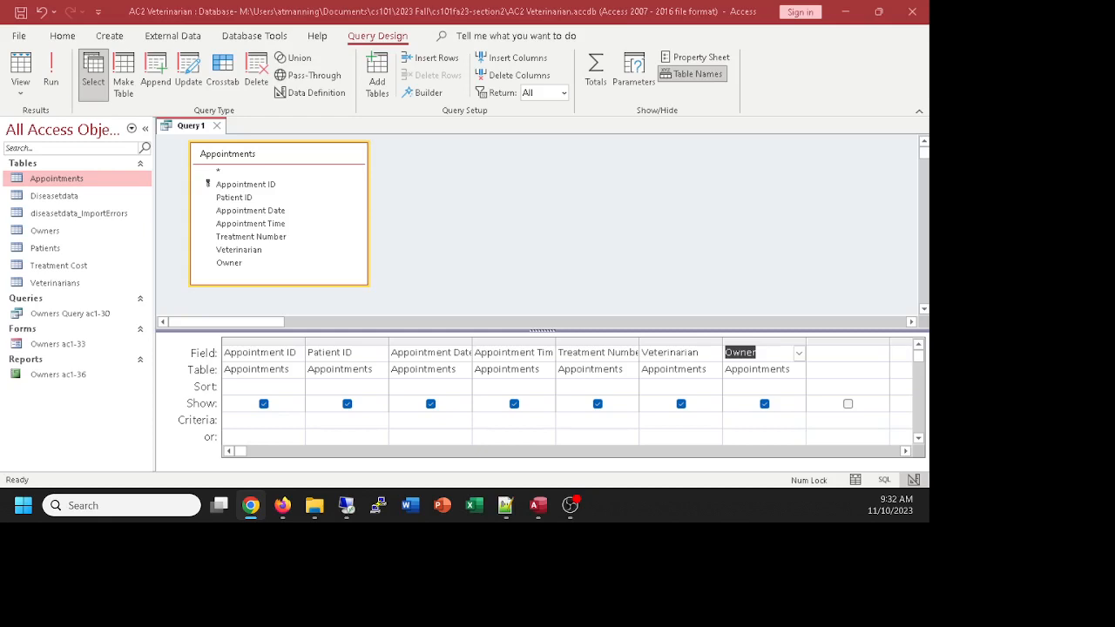
{"action": "left_click", "coordinate": [456, 220]}
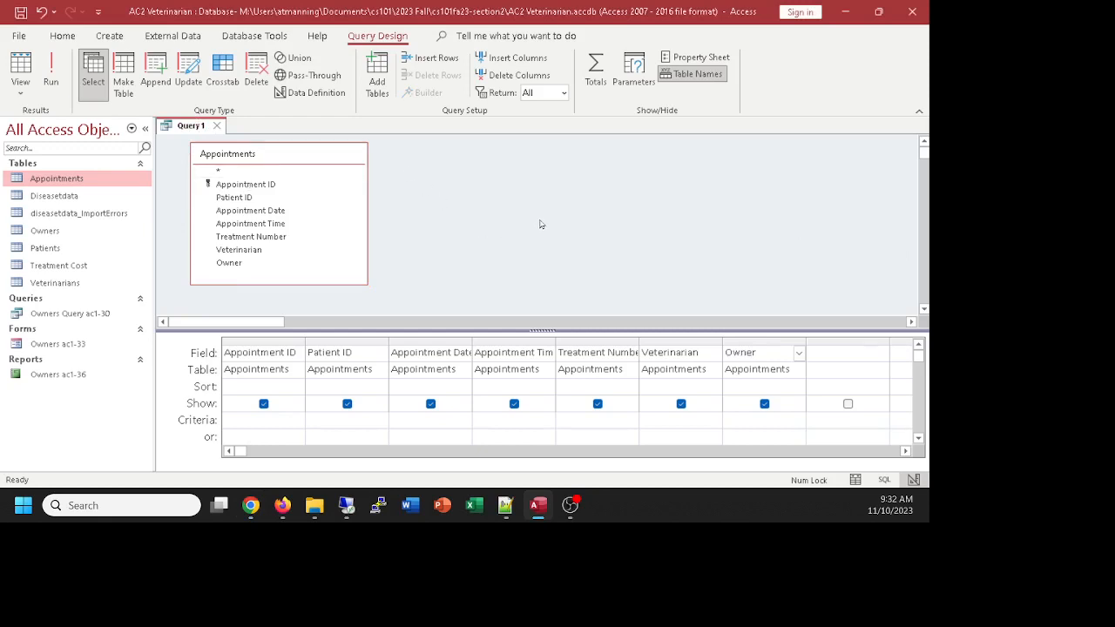
Step: Save the query under the name 'AC2-5 Appointments'
{"action": "key", "text": "ctrl+s"}
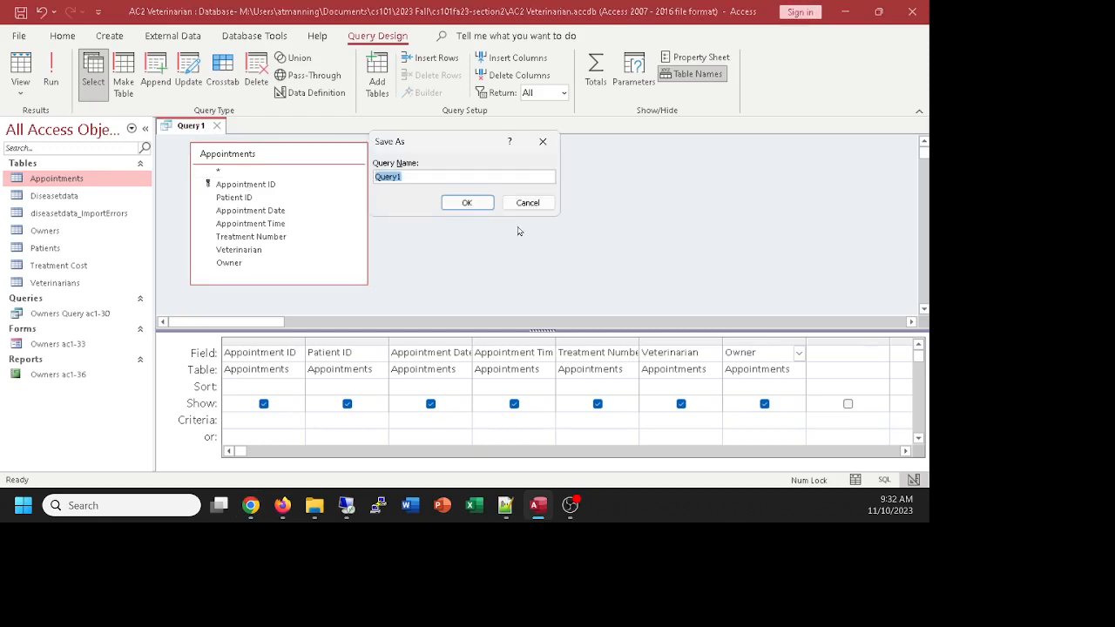
{"action": "type", "text": "AC2-5 Appointments"}
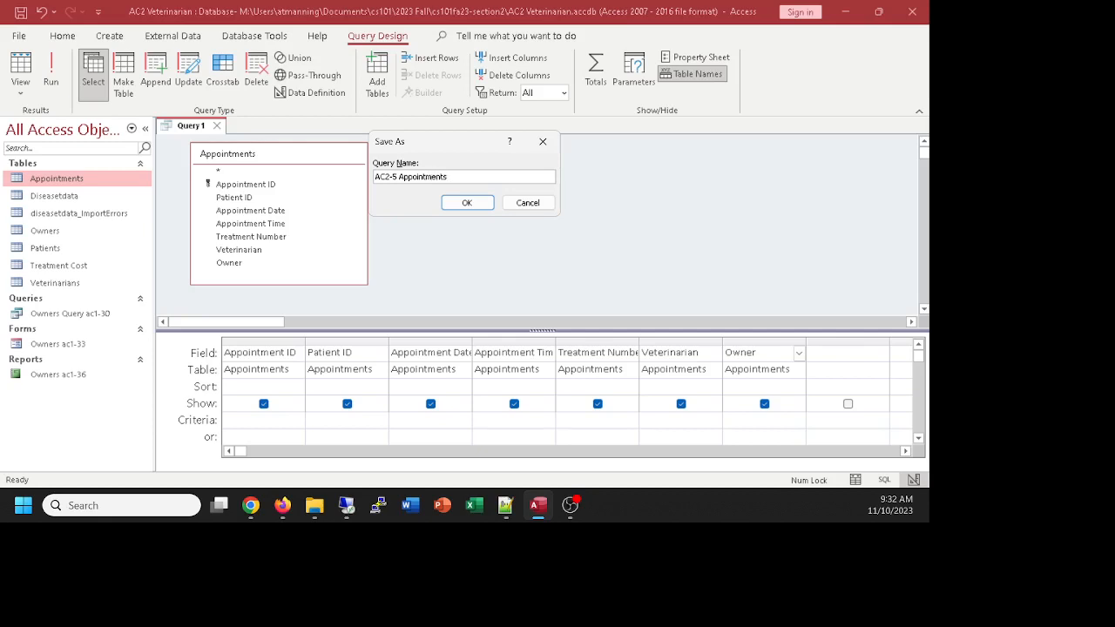
{"action": "left_click", "coordinate": [467, 203]}
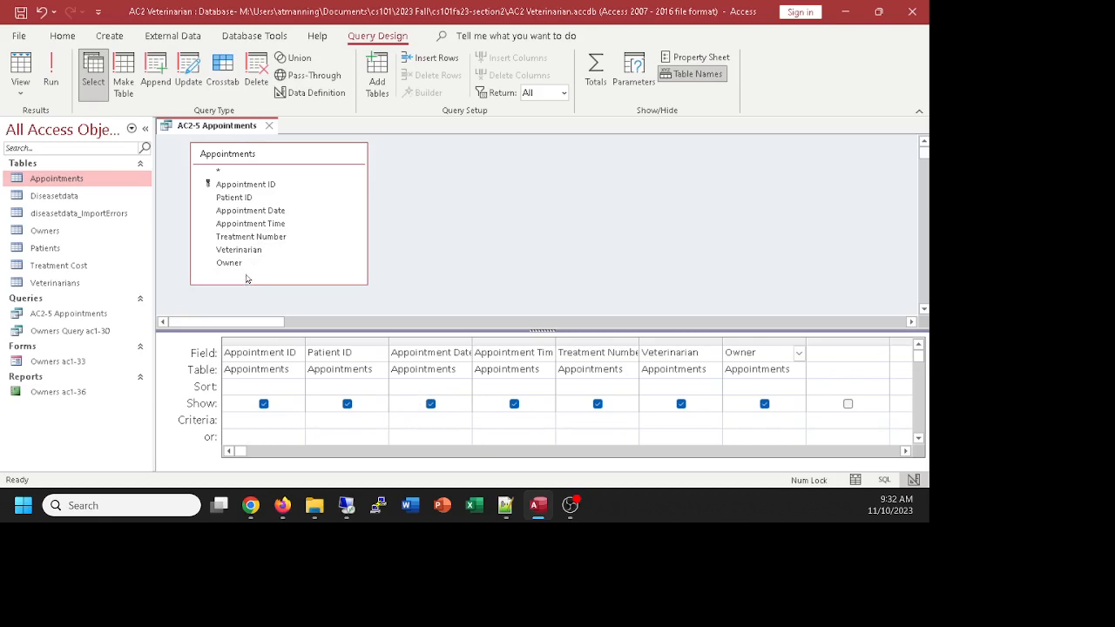
{"action": "left_click", "coordinate": [234, 198]}
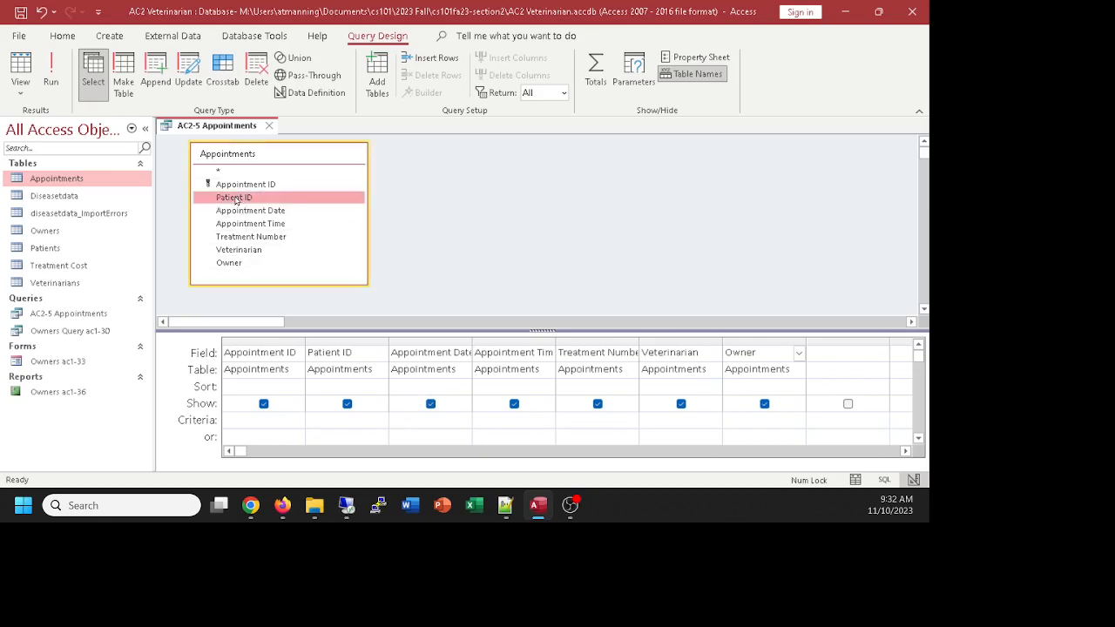
{"action": "left_click_drag", "start_coordinate": [234, 198], "coordinate": [828, 352]}
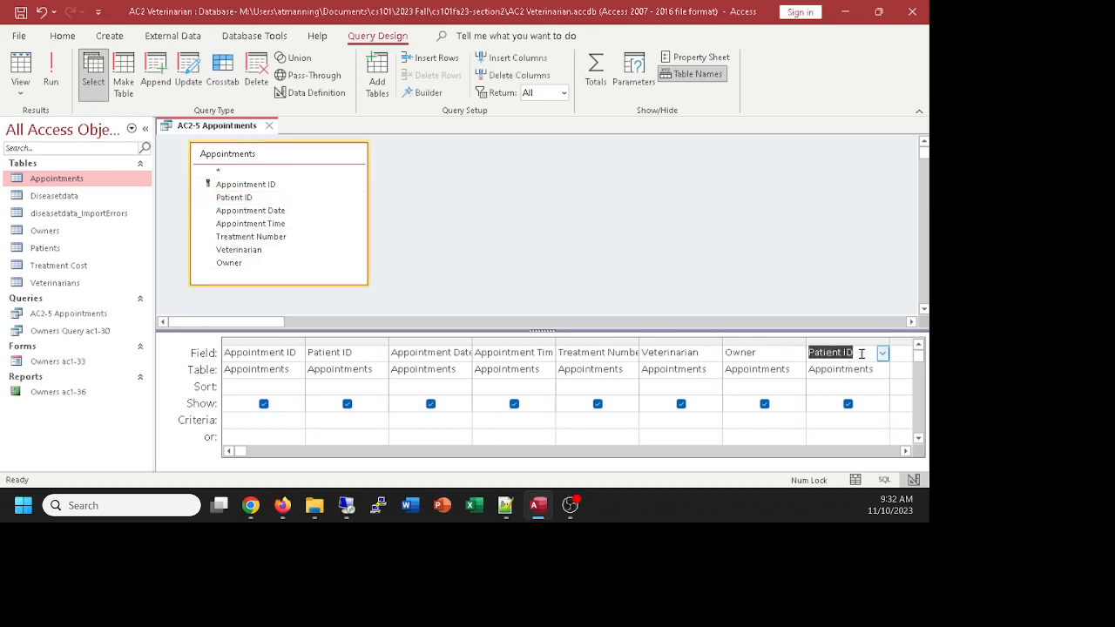
{"action": "left_click", "coordinate": [20, 69]}
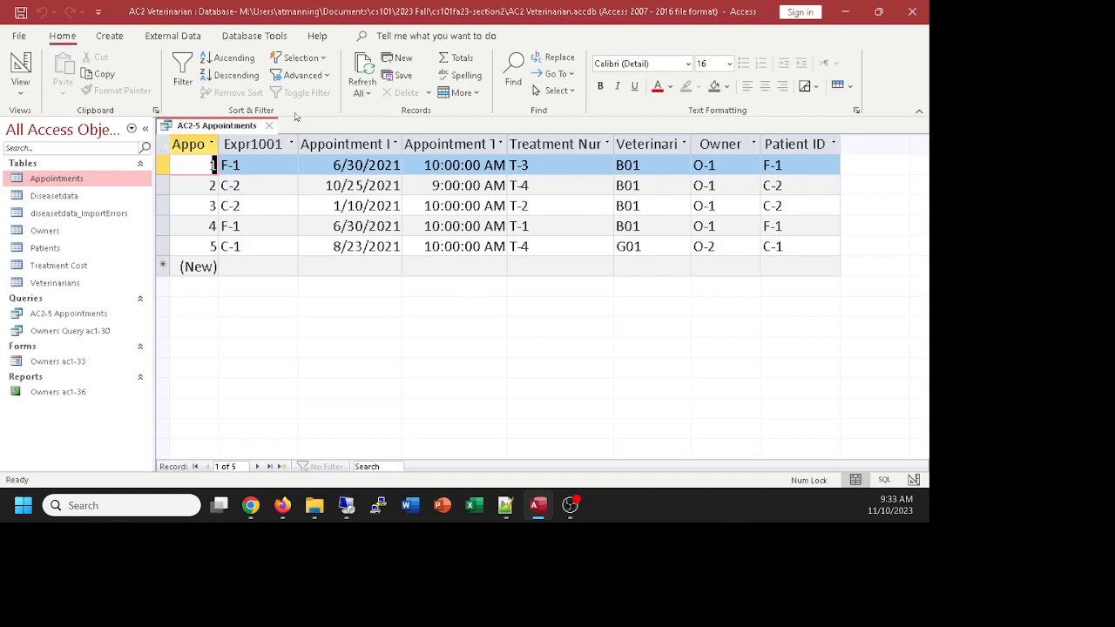
{"action": "left_click", "coordinate": [20, 66]}
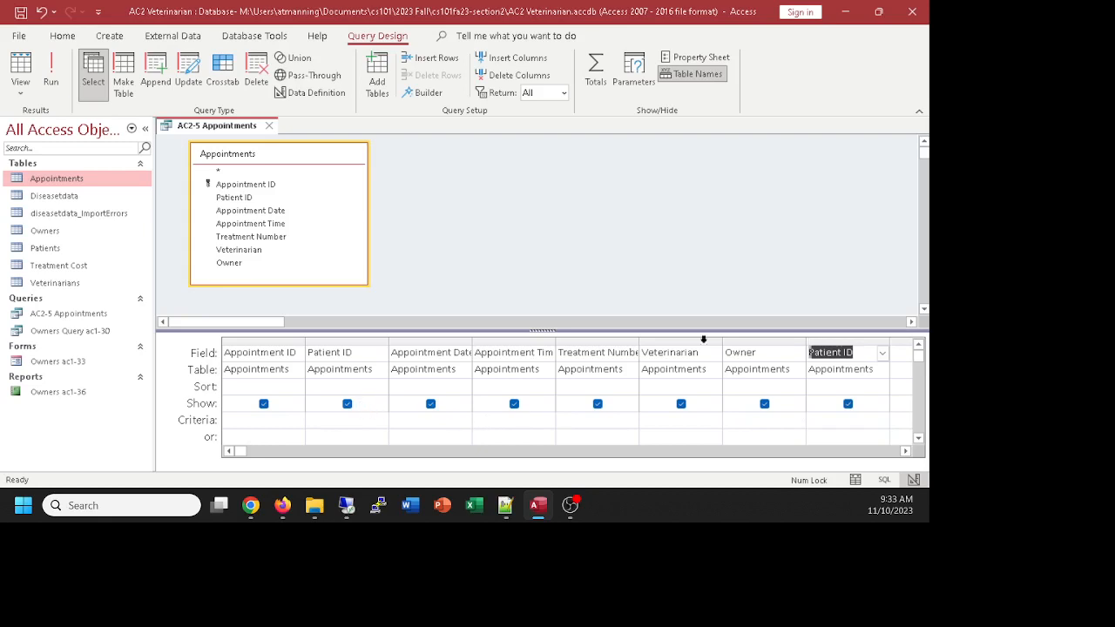
{"action": "left_click", "coordinate": [846, 341]}
{"action": "left_click", "coordinate": [845, 341]}
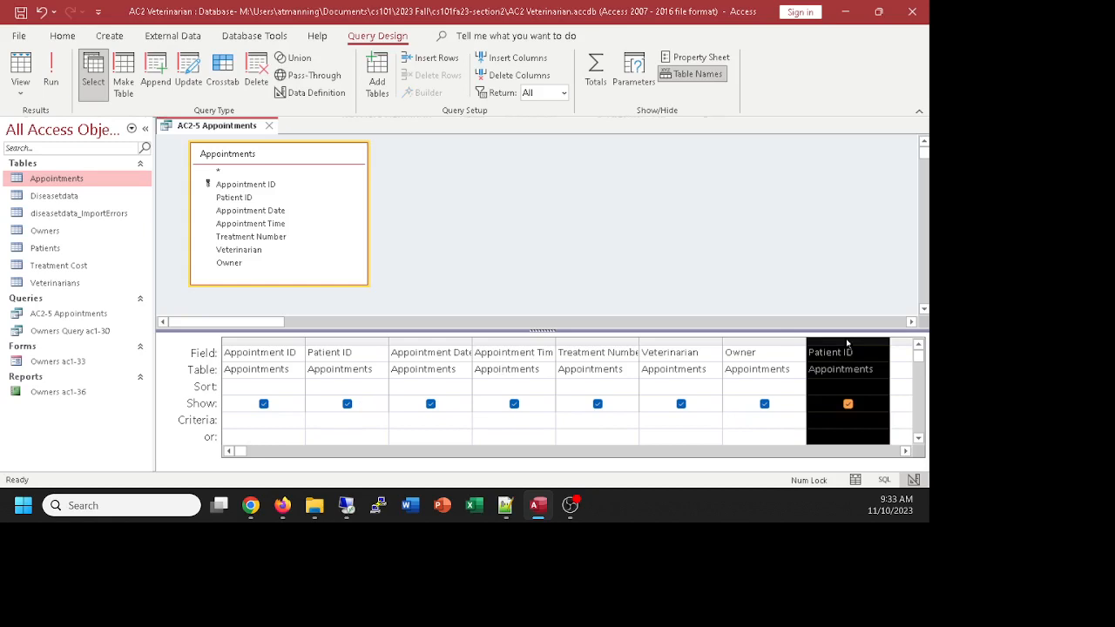
{"action": "key", "text": "Delete"}
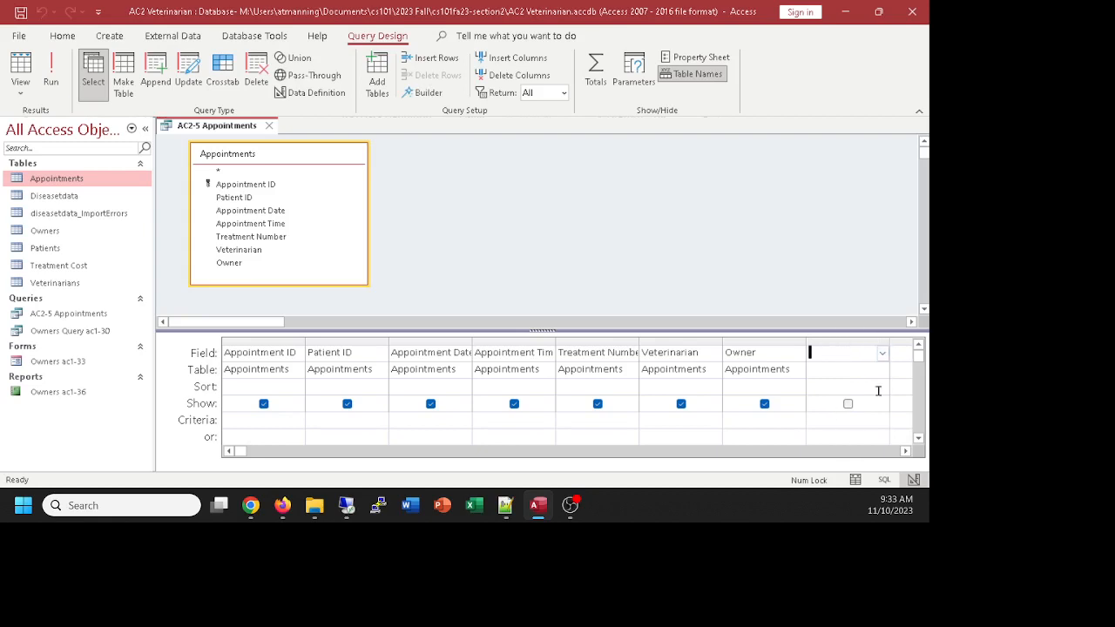
{"action": "left_click", "coordinate": [758, 343]}
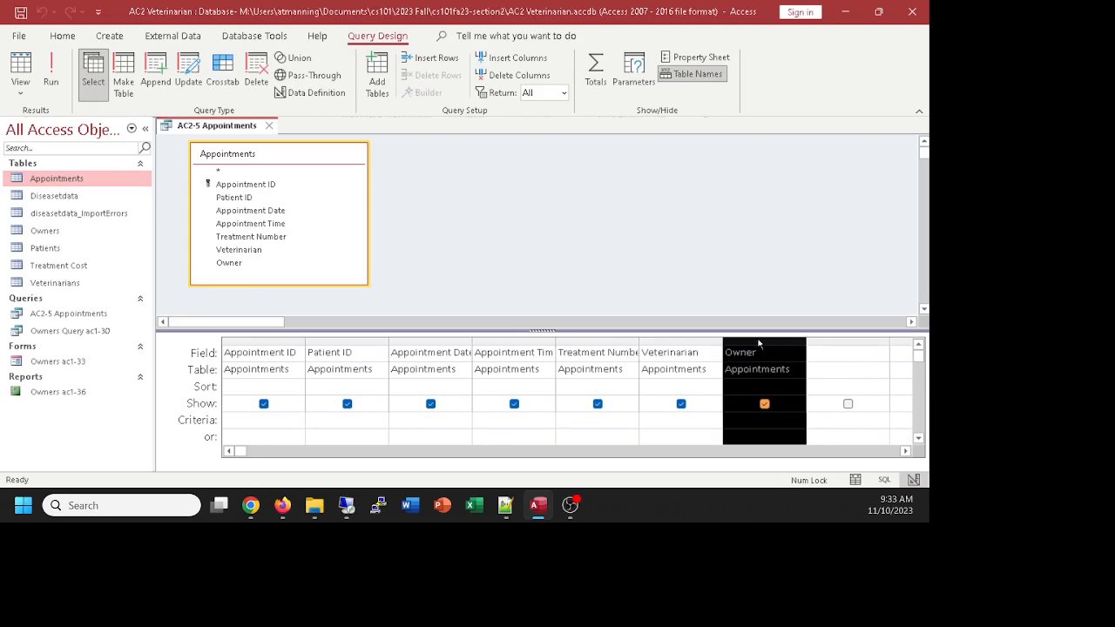
{"action": "left_click_drag", "start_coordinate": [762, 344], "coordinate": [358, 344]}
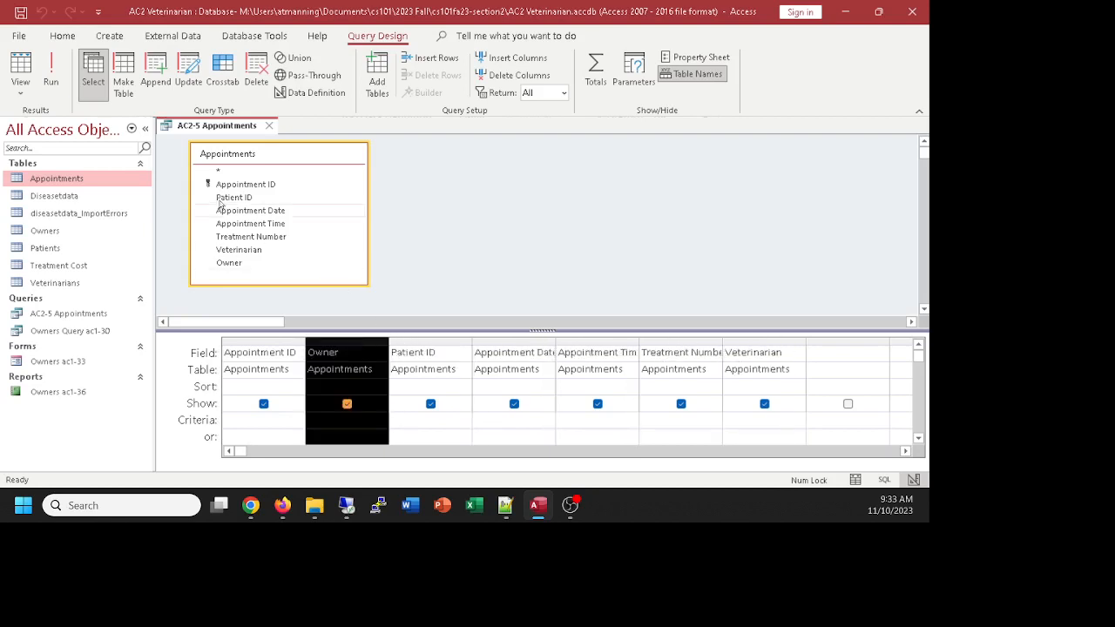
{"action": "left_click", "coordinate": [50, 74]}
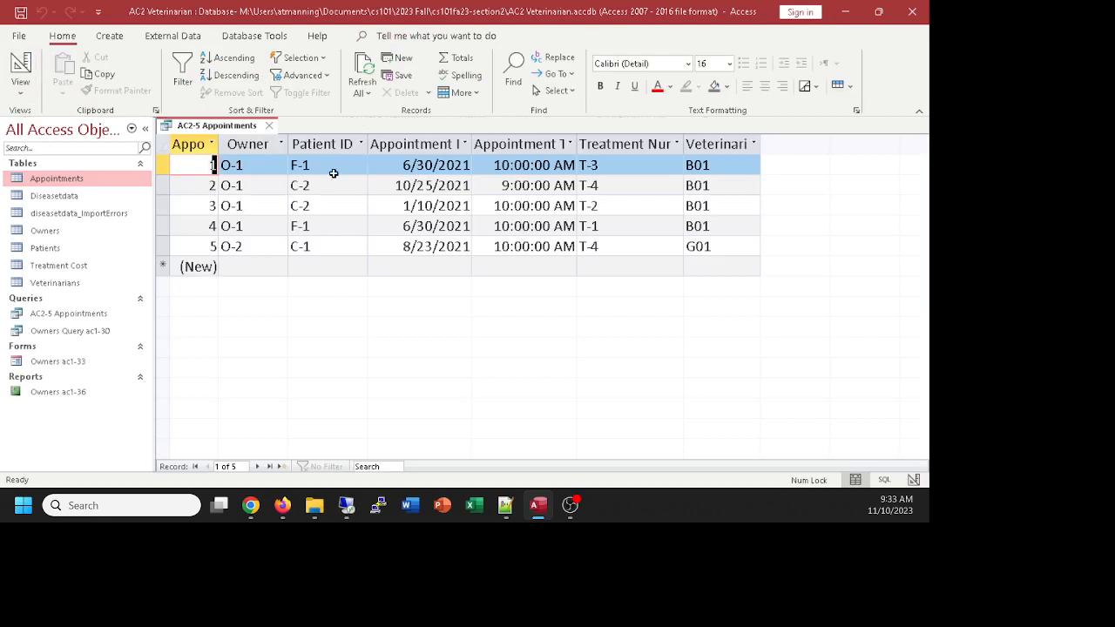
{"action": "left_click", "coordinate": [20, 65]}
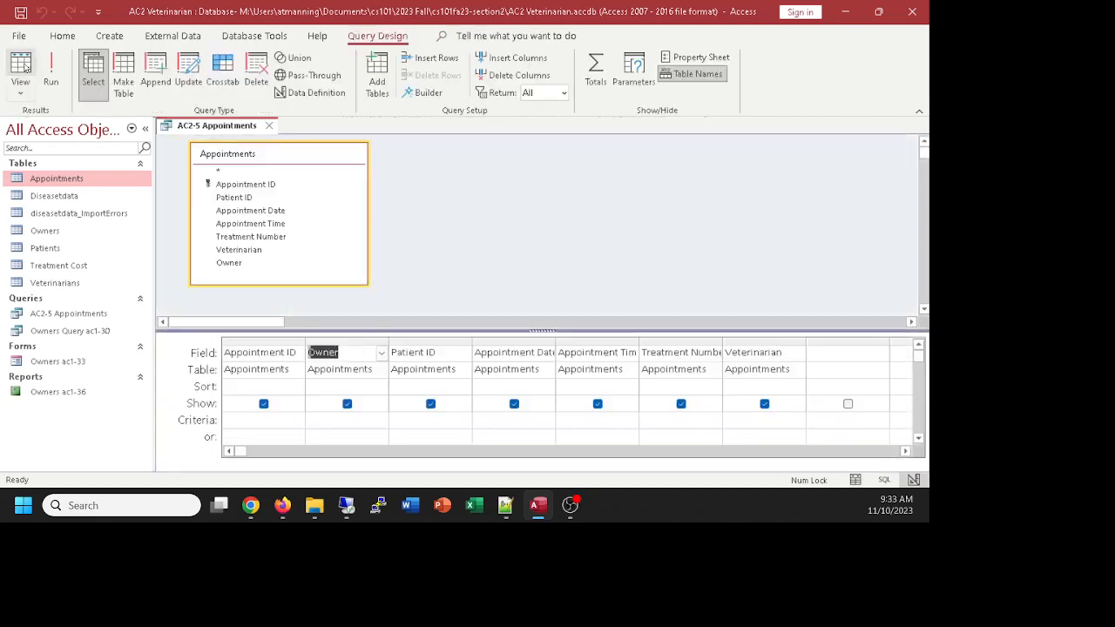
{"action": "left_click", "coordinate": [339, 340]}
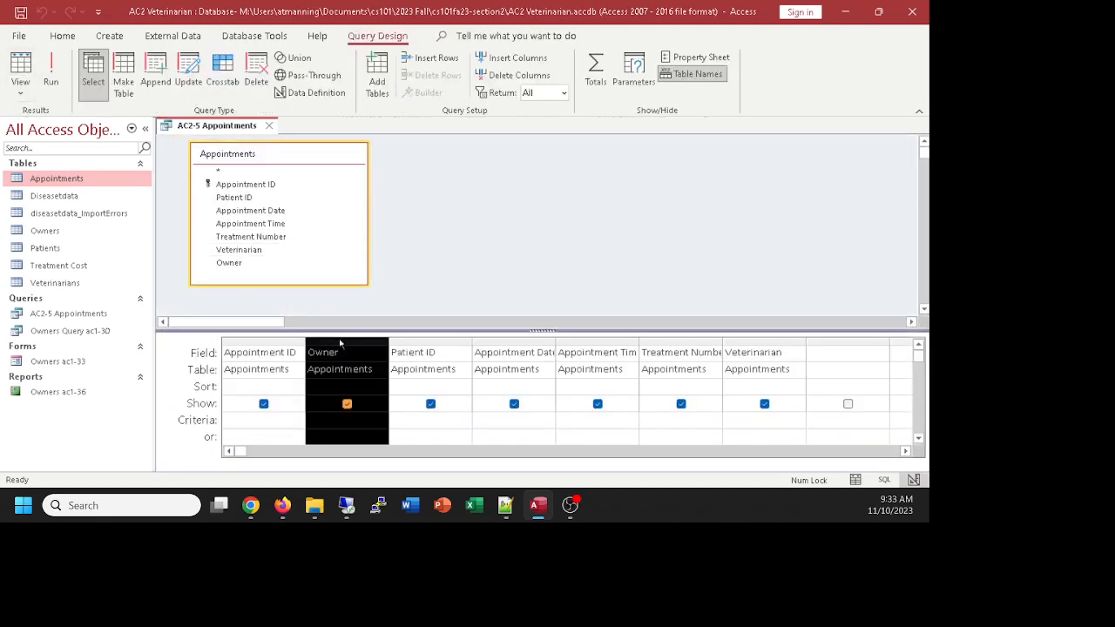
{"action": "left_click_drag", "start_coordinate": [340, 344], "coordinate": [810, 350]}
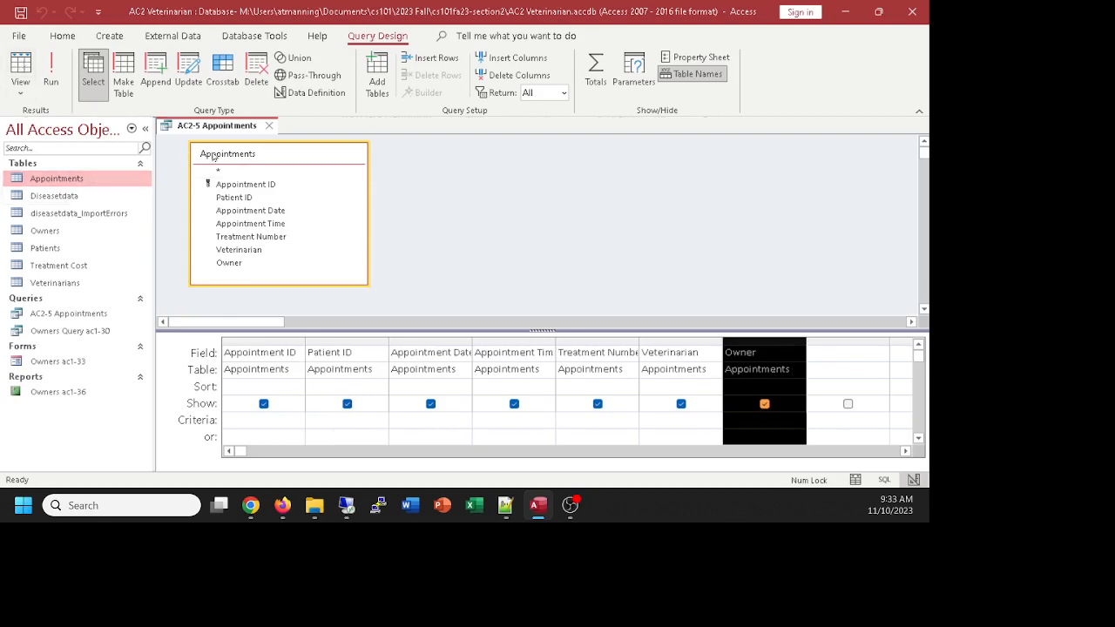
{"action": "left_click_drag", "start_coordinate": [213, 156], "coordinate": [219, 165]}
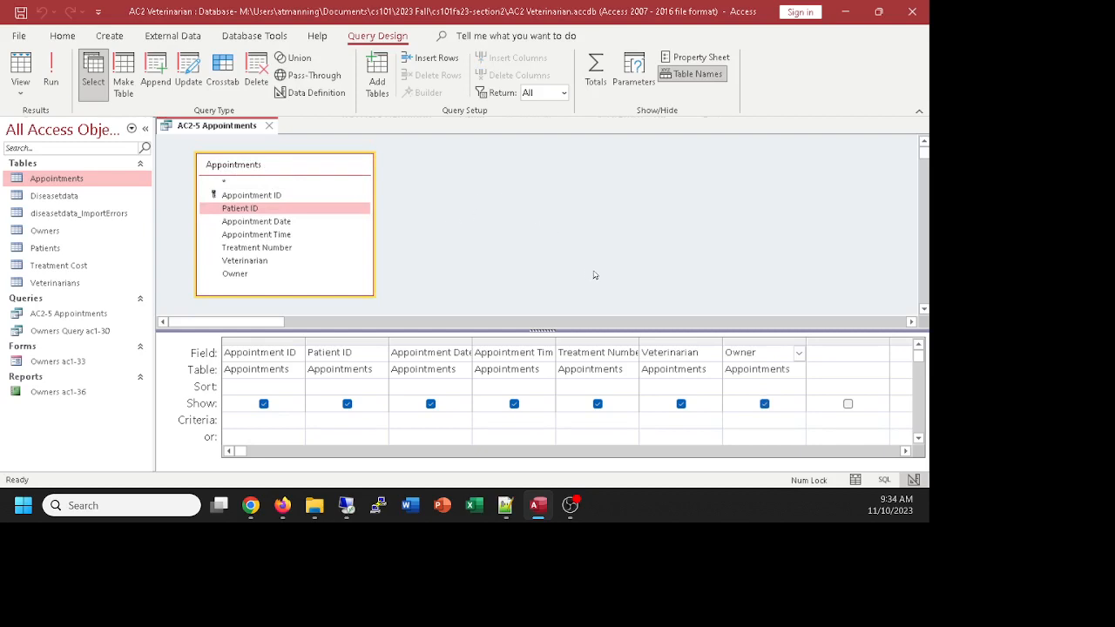
{"action": "left_click", "coordinate": [21, 69]}
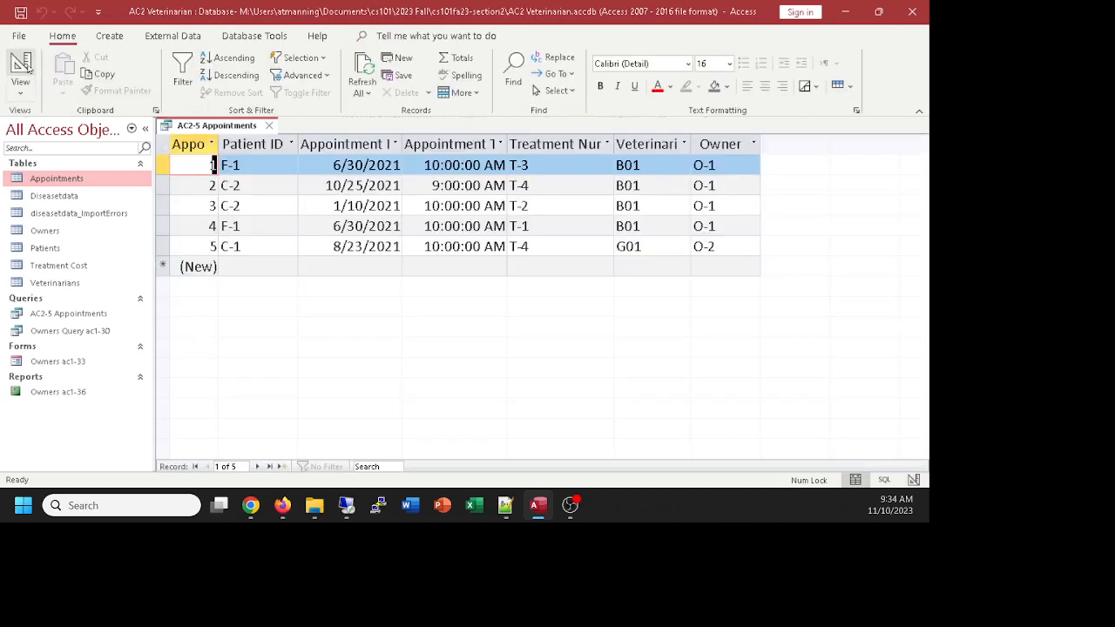
{"action": "left_click", "coordinate": [26, 70]}
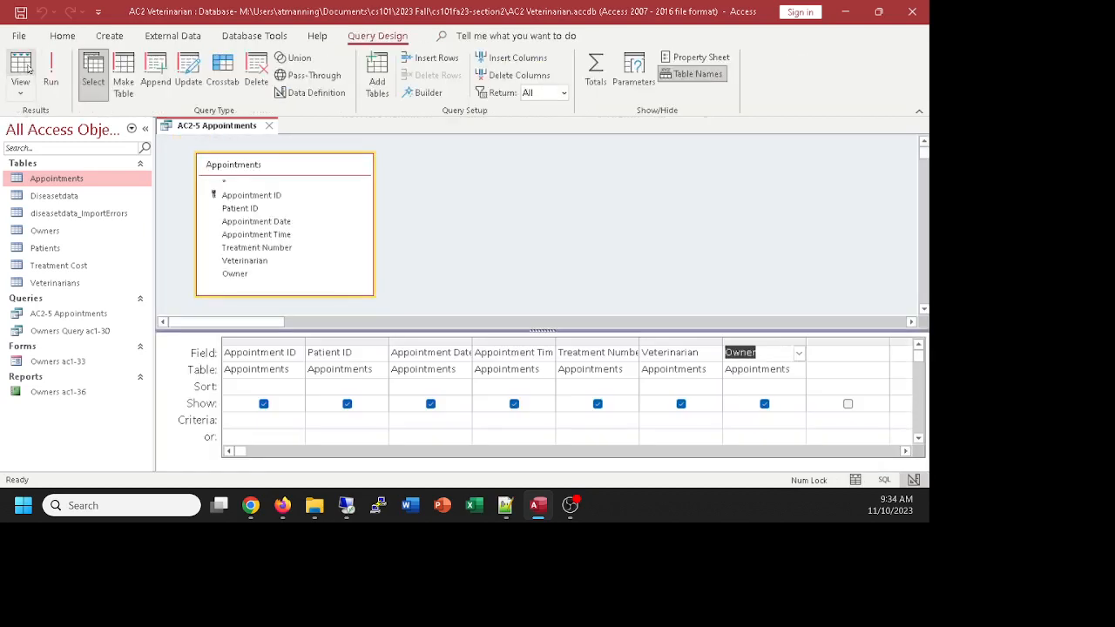
{"action": "left_click", "coordinate": [26, 70]}
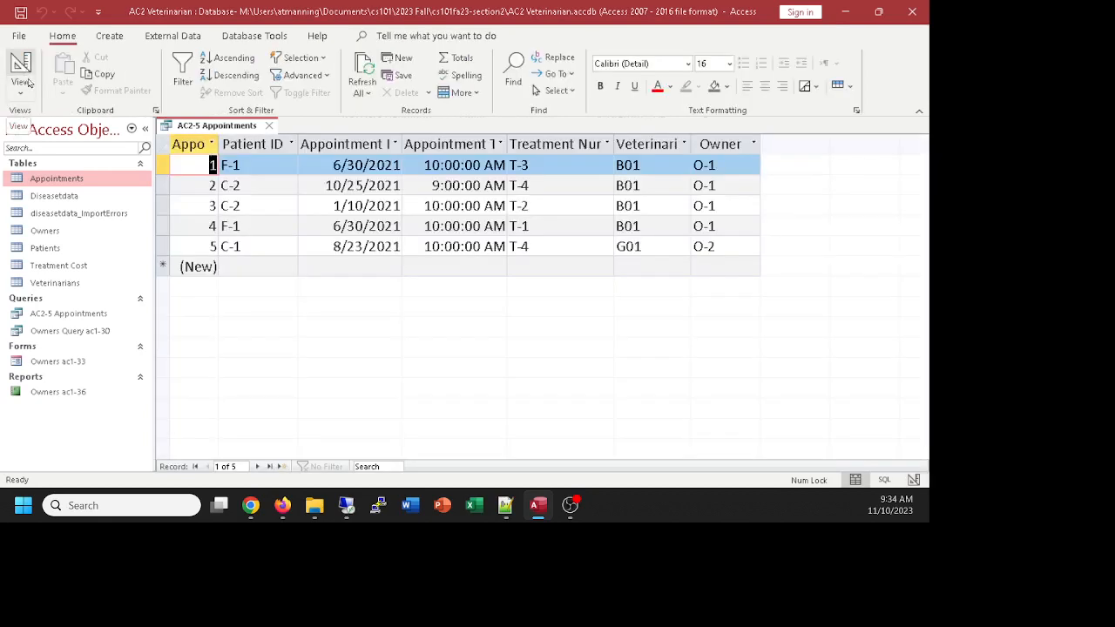
Step: Return to Design view, then switch the AC2-5 Appointments query to SQL View
{"action": "left_click", "coordinate": [26, 77]}
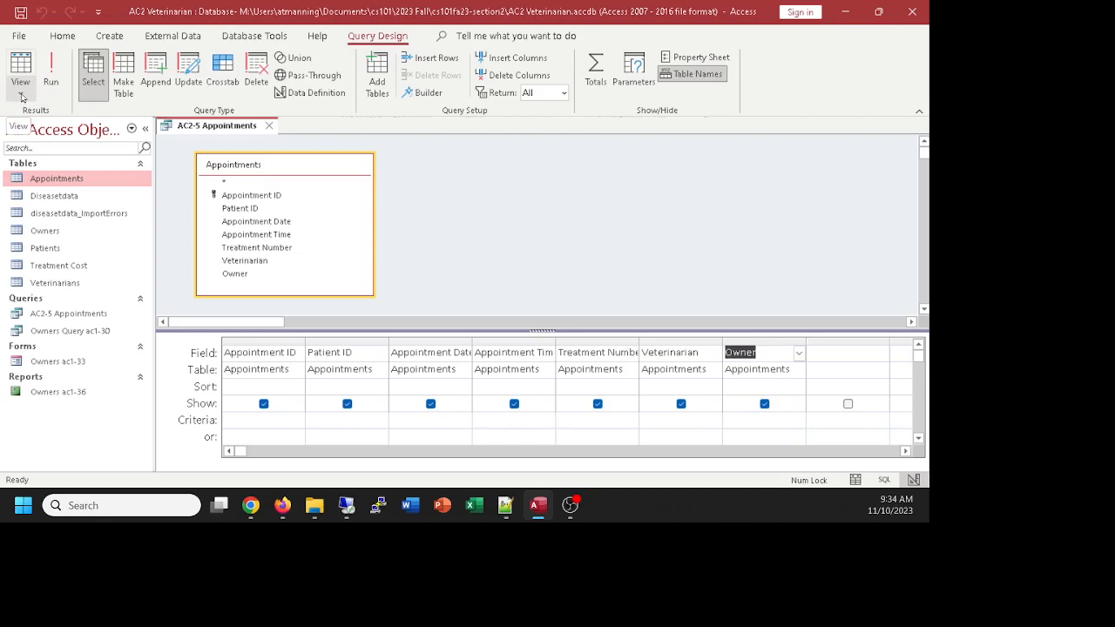
{"action": "left_click", "coordinate": [22, 96]}
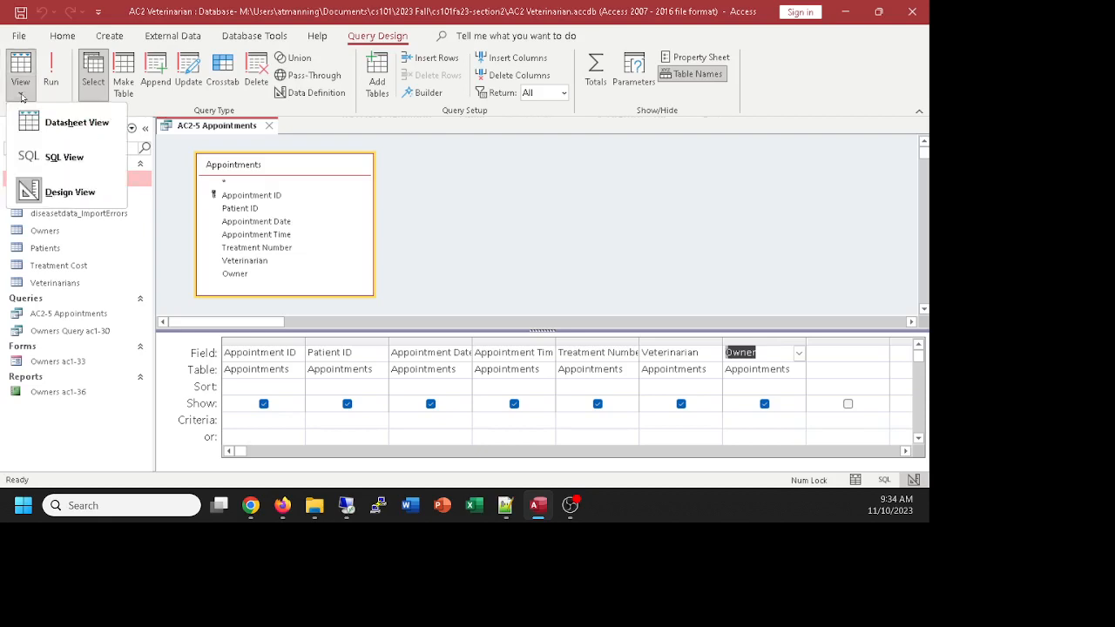
{"action": "left_click", "coordinate": [59, 157]}
{"action": "left_click", "coordinate": [341, 237]}
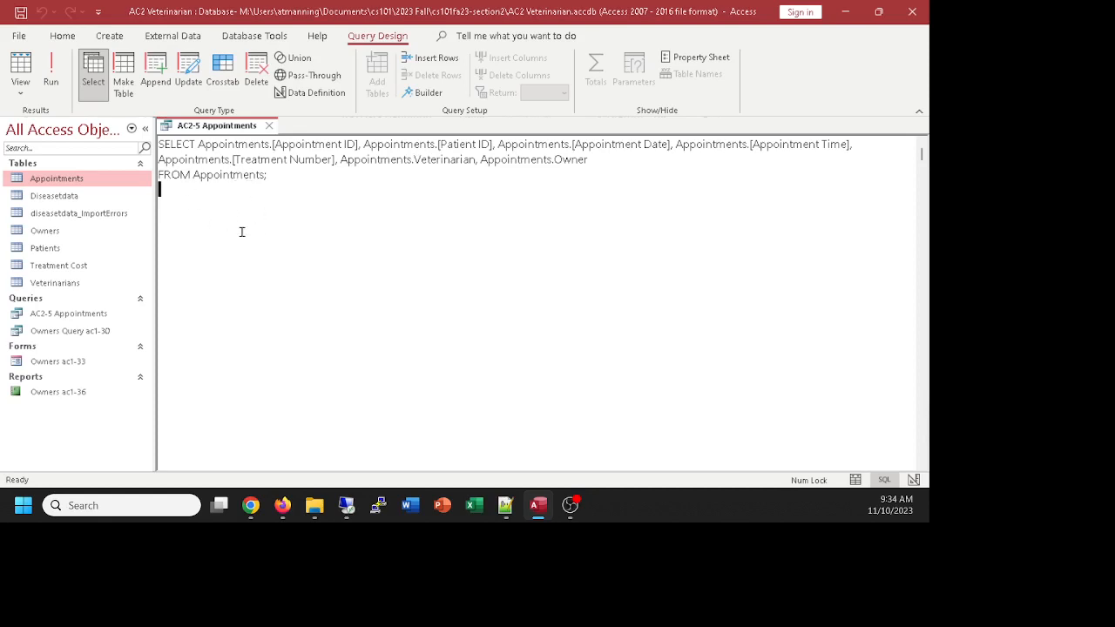
Step: Switch the AC2-5 Appointments query to SQL View and select its whole SQL statement
{"action": "left_click", "coordinate": [21, 73]}
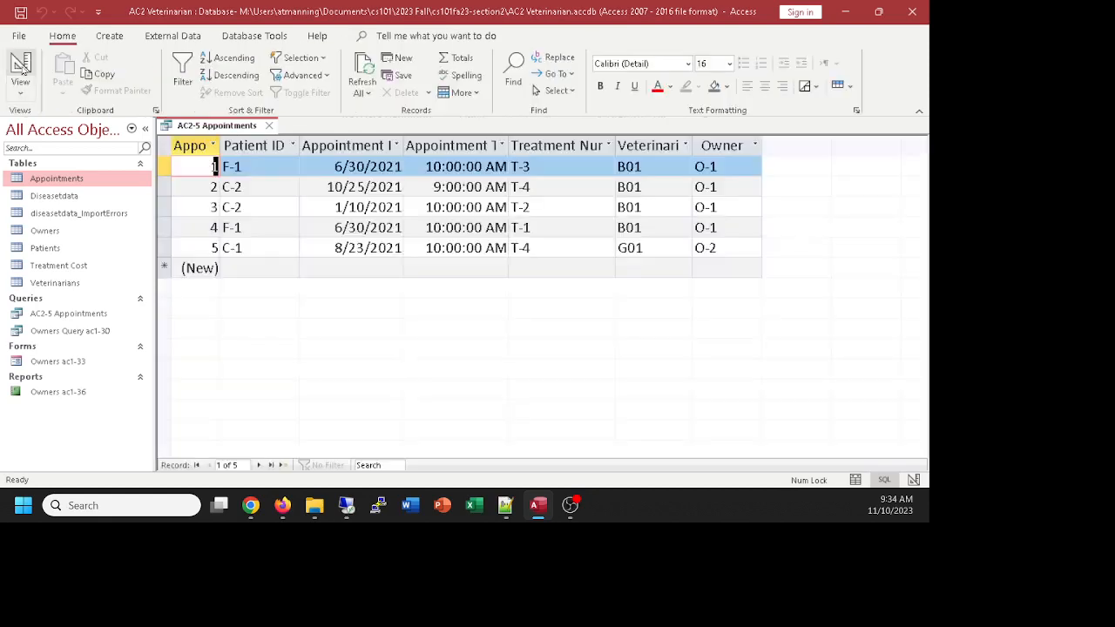
{"action": "left_click", "coordinate": [21, 71]}
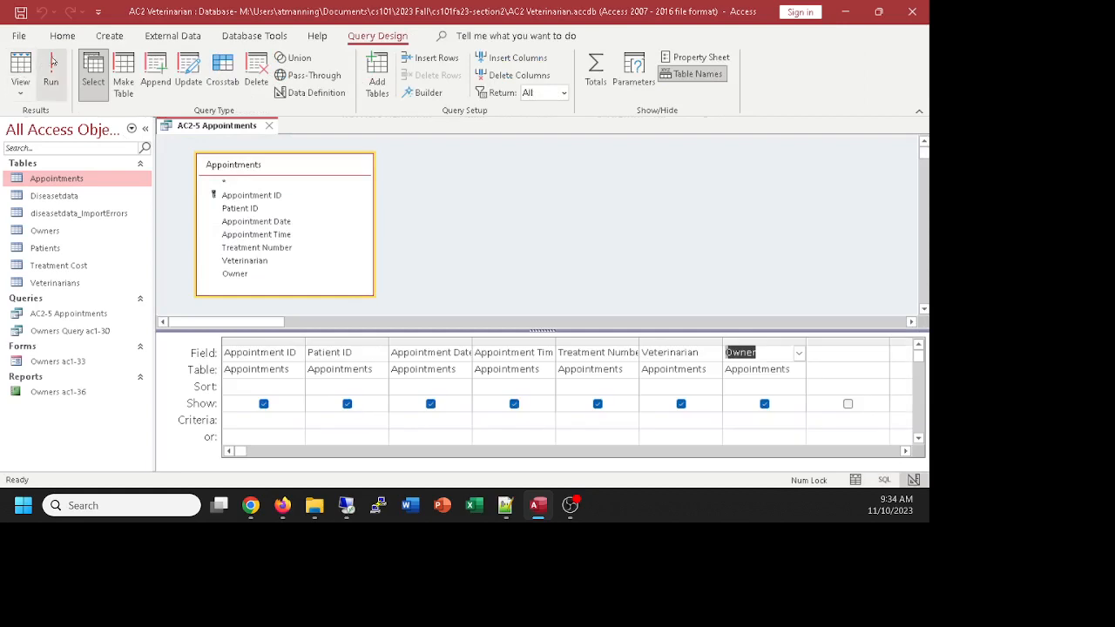
{"action": "left_click", "coordinate": [21, 90]}
{"action": "left_click", "coordinate": [59, 162]}
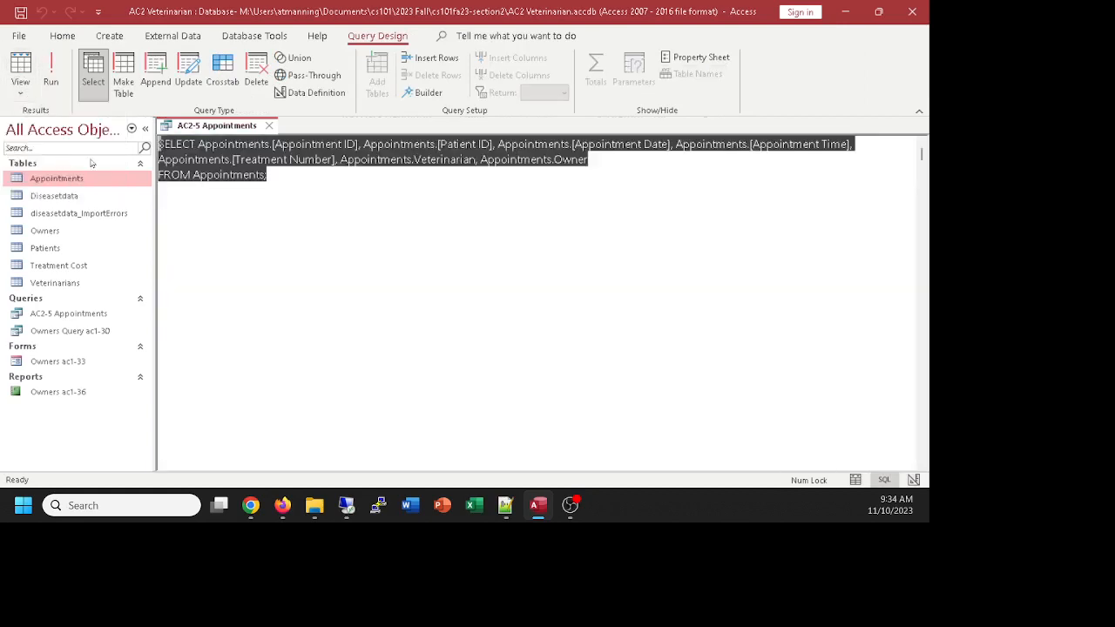
{"action": "left_click", "coordinate": [287, 183]}
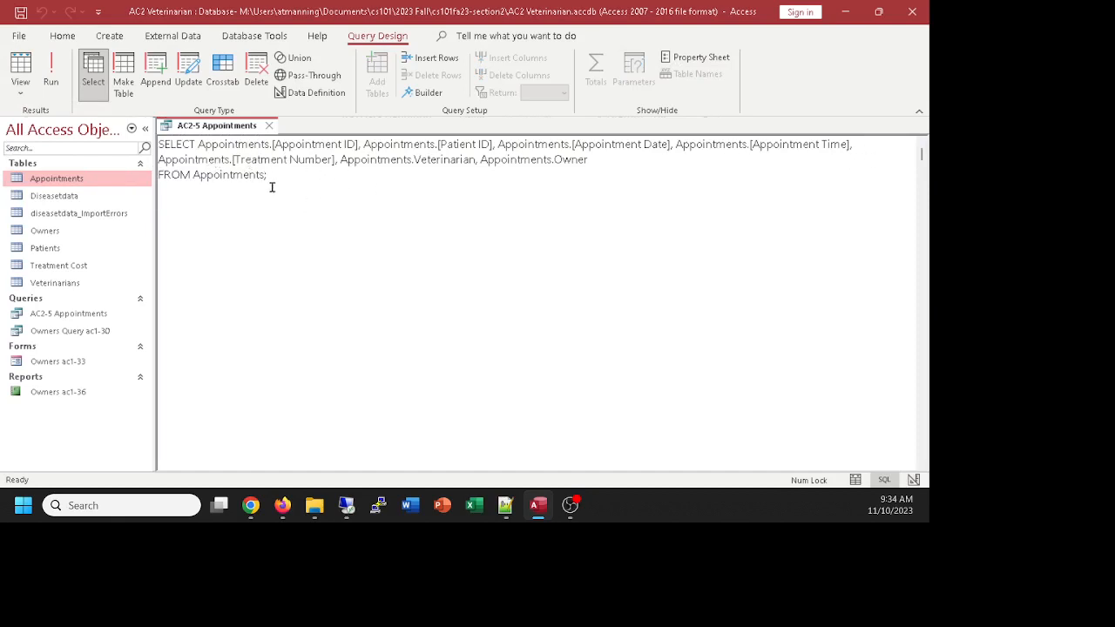
{"action": "left_click_drag", "start_coordinate": [192, 183], "coordinate": [150, 149]}
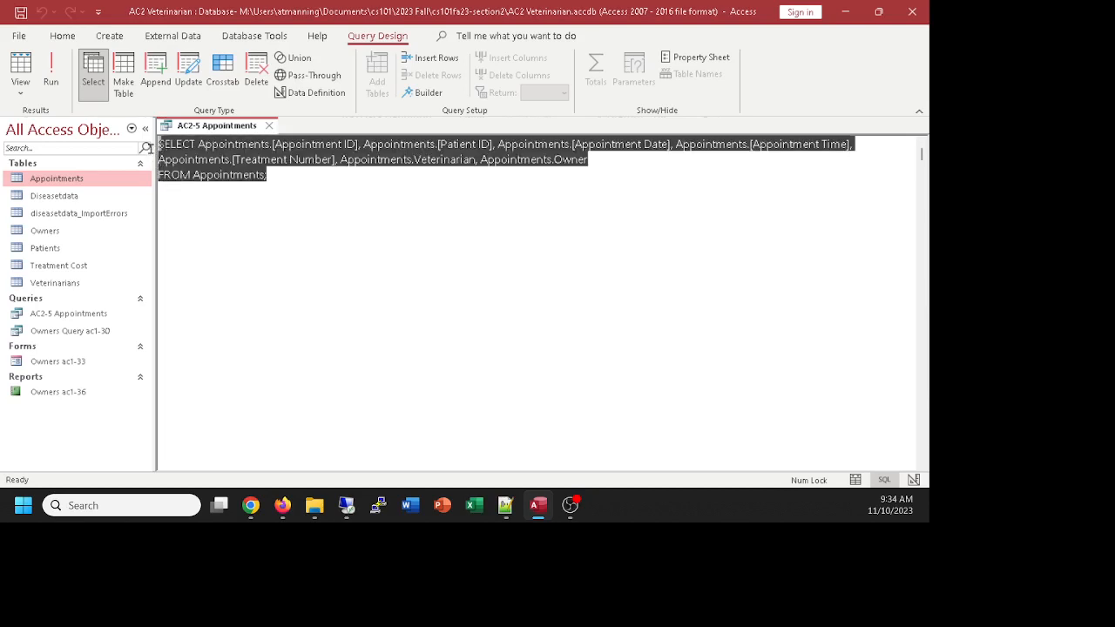
{"action": "left_click", "coordinate": [296, 178]}
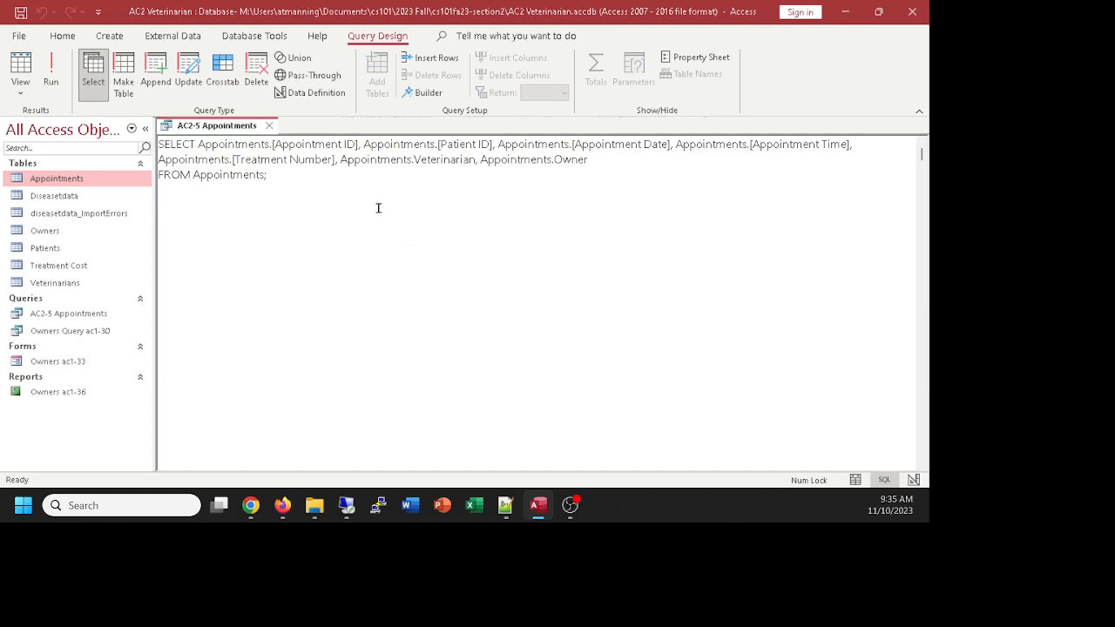
Step: Check the query's five result records in Datasheet View, then return to Design View
{"action": "left_click", "coordinate": [20, 69]}
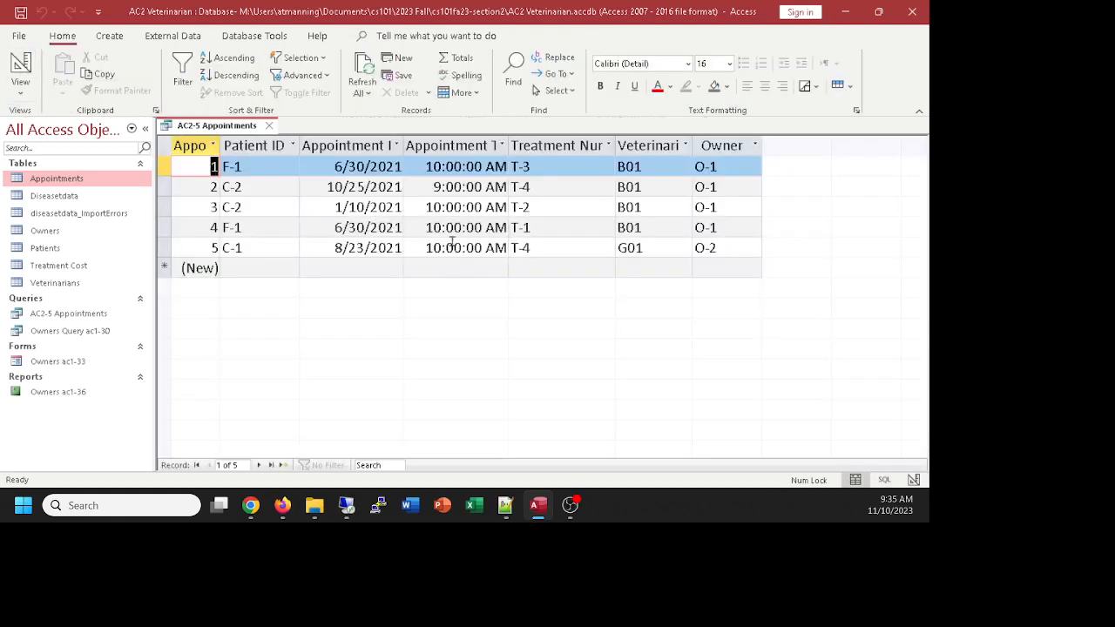
{"action": "left_click", "coordinate": [19, 92]}
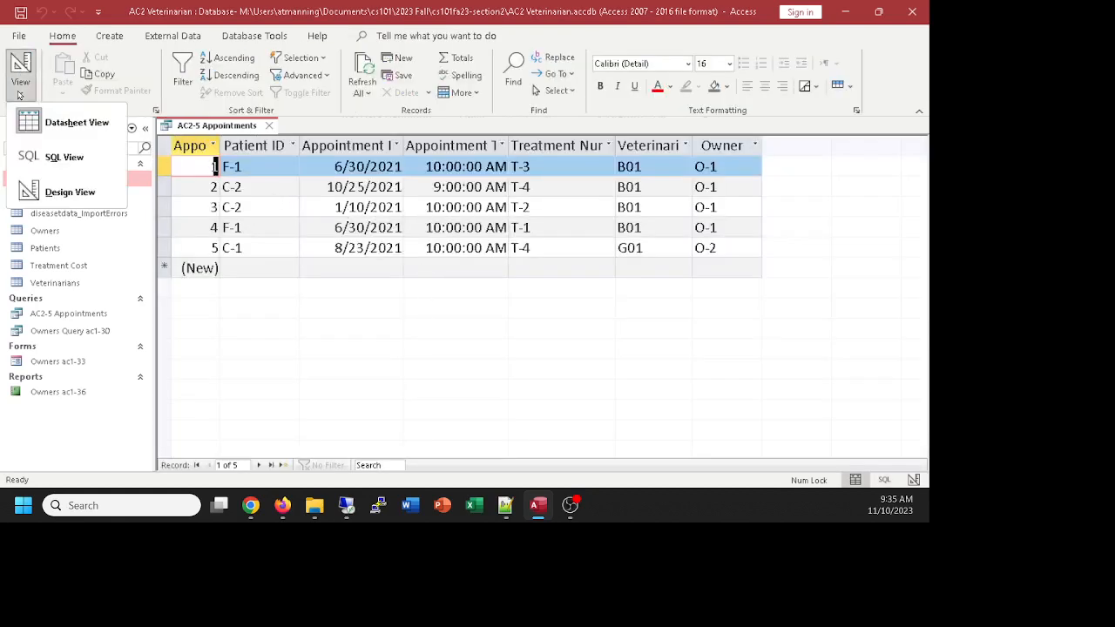
{"action": "left_click", "coordinate": [39, 192]}
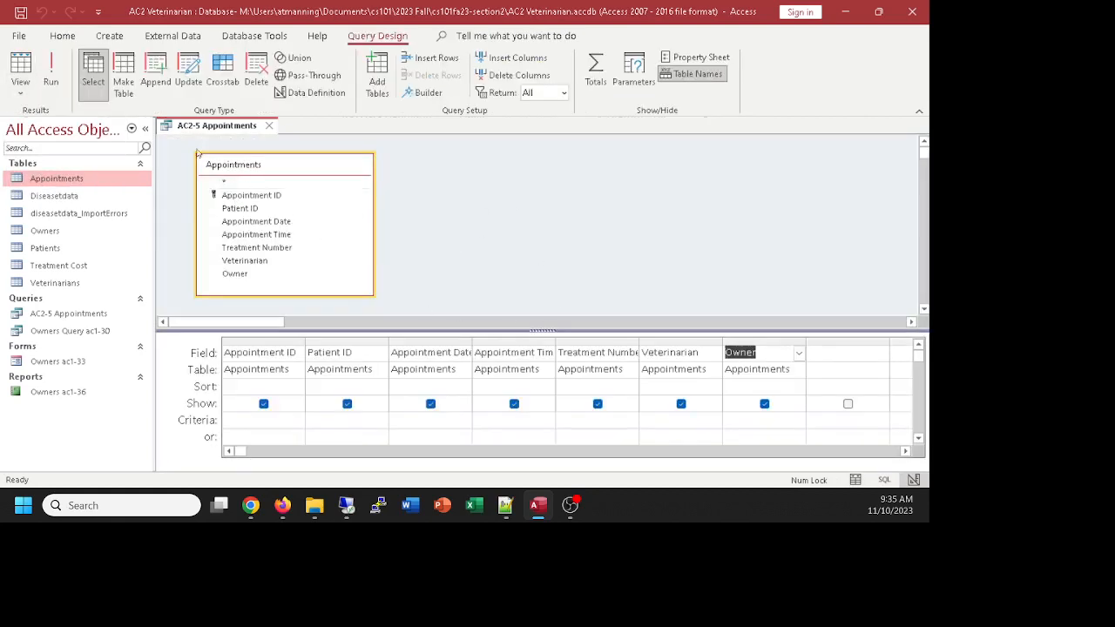
{"action": "left_click", "coordinate": [51, 65]}
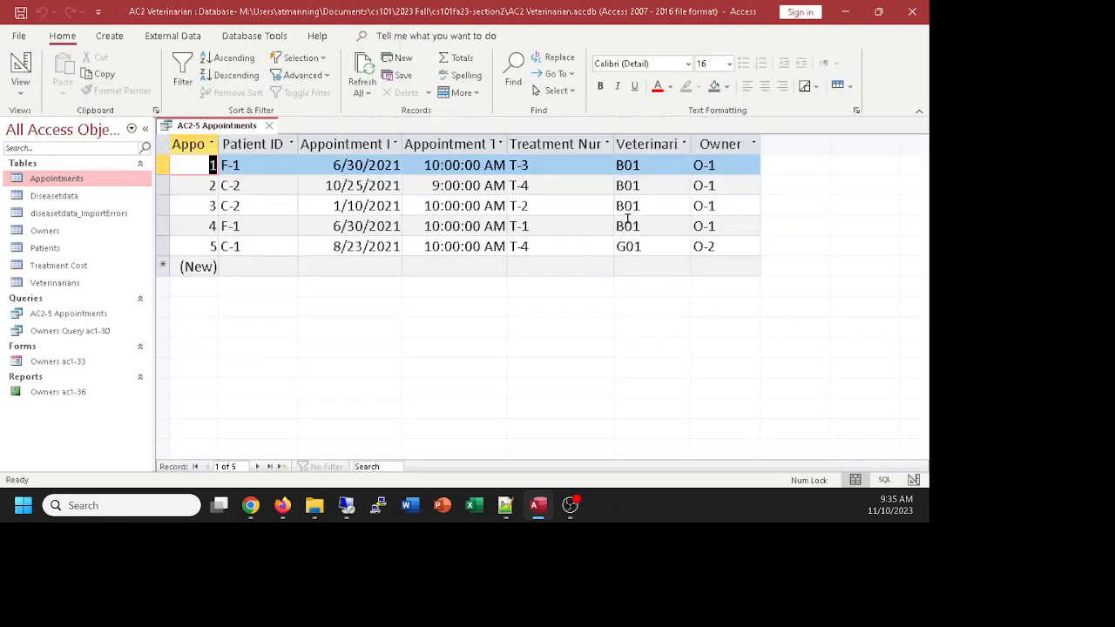
{"action": "left_click", "coordinate": [25, 67]}
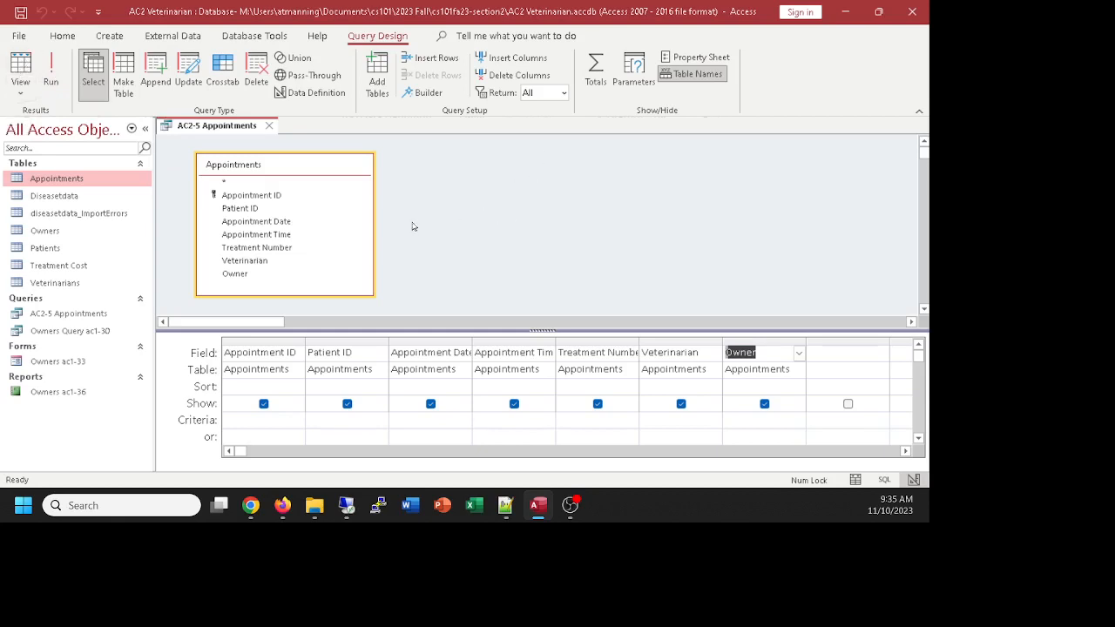
Step: Close the AC2-5 Appointments query tab and open the Owners table from the Navigation Pane
{"action": "left_click", "coordinate": [270, 127]}
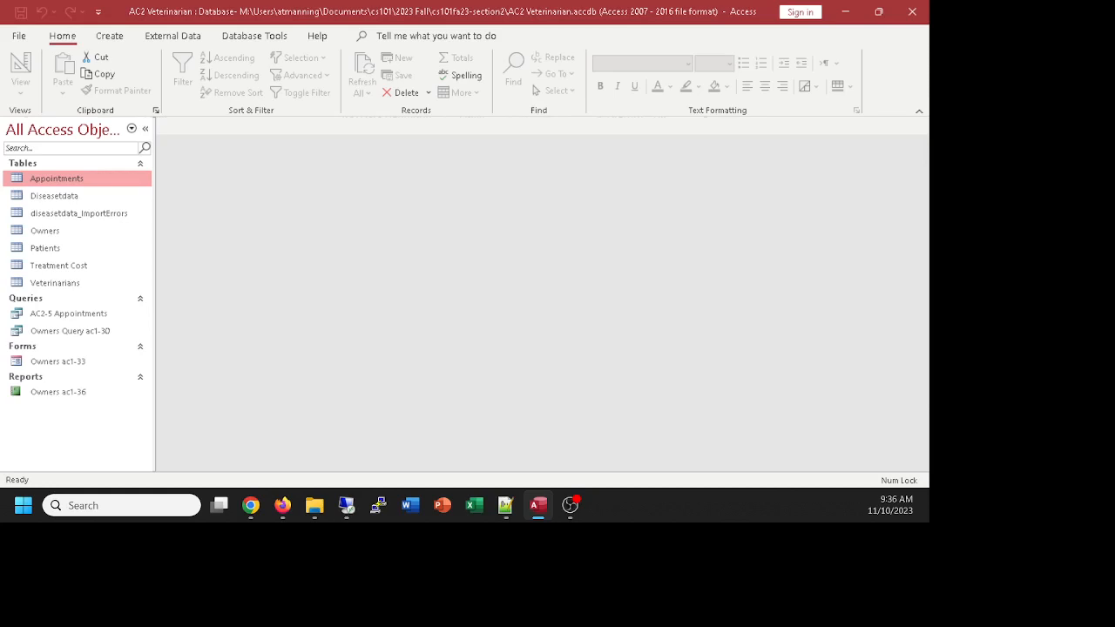
{"action": "left_click", "coordinate": [251, 506]}
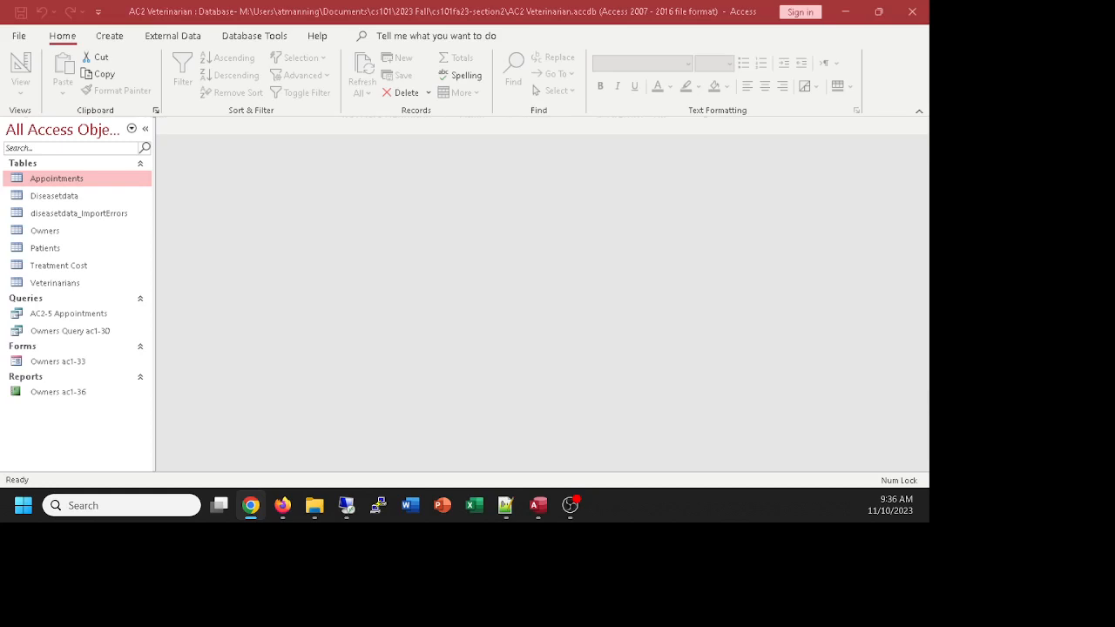
{"action": "double_click", "coordinate": [45, 231]}
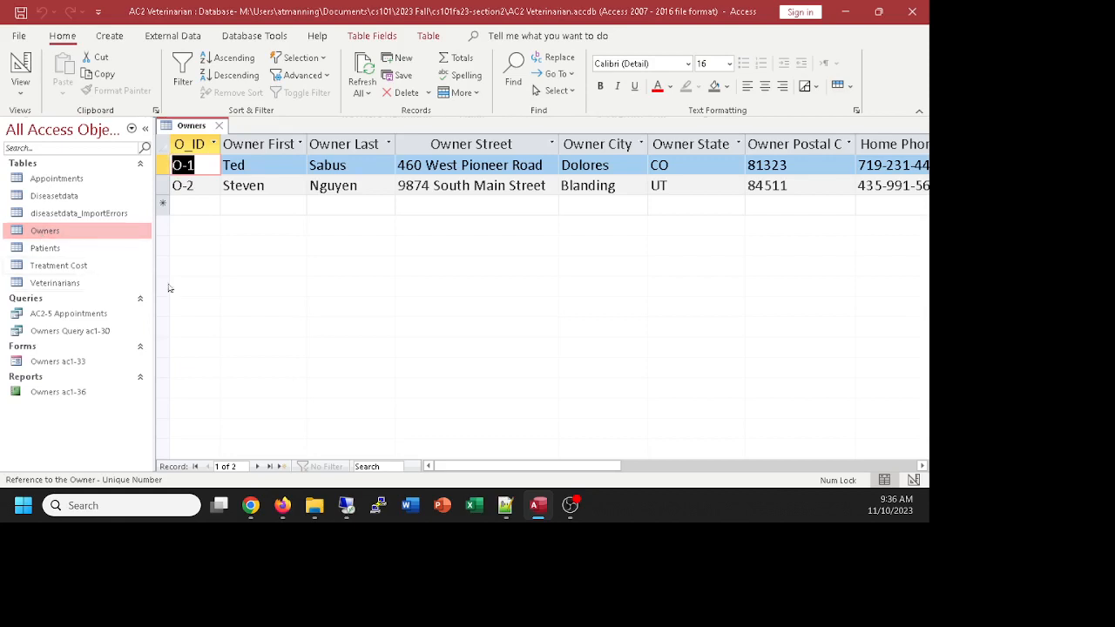
Step: Collapse the Navigation Pane so more columns of the O-1 and O-2 owner records show
{"action": "left_click", "coordinate": [181, 205]}
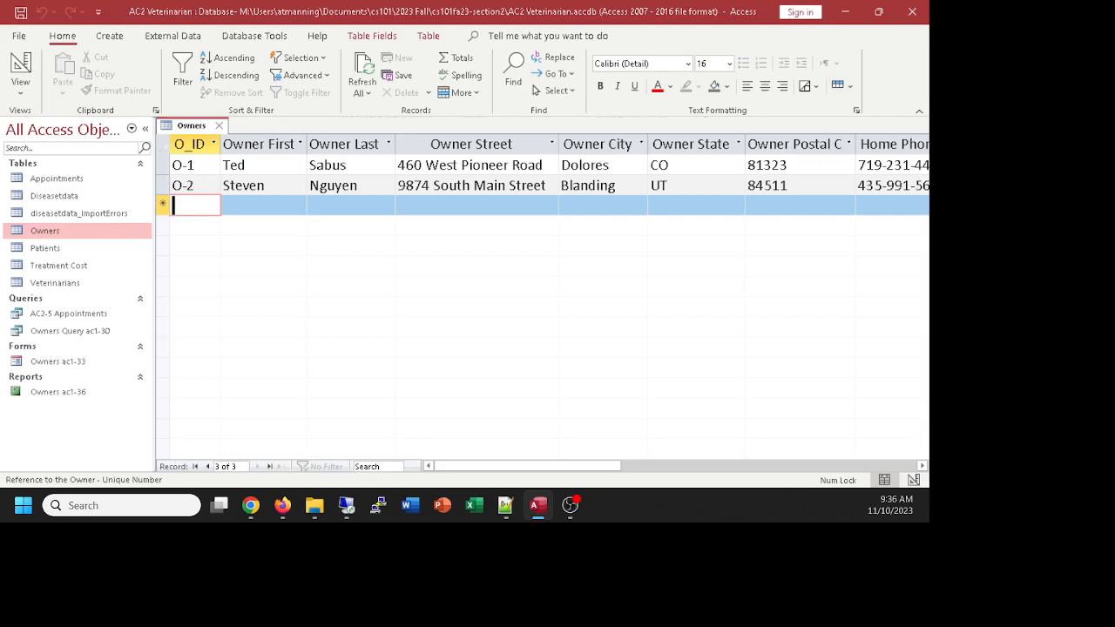
{"action": "key", "text": "alt+Tab"}
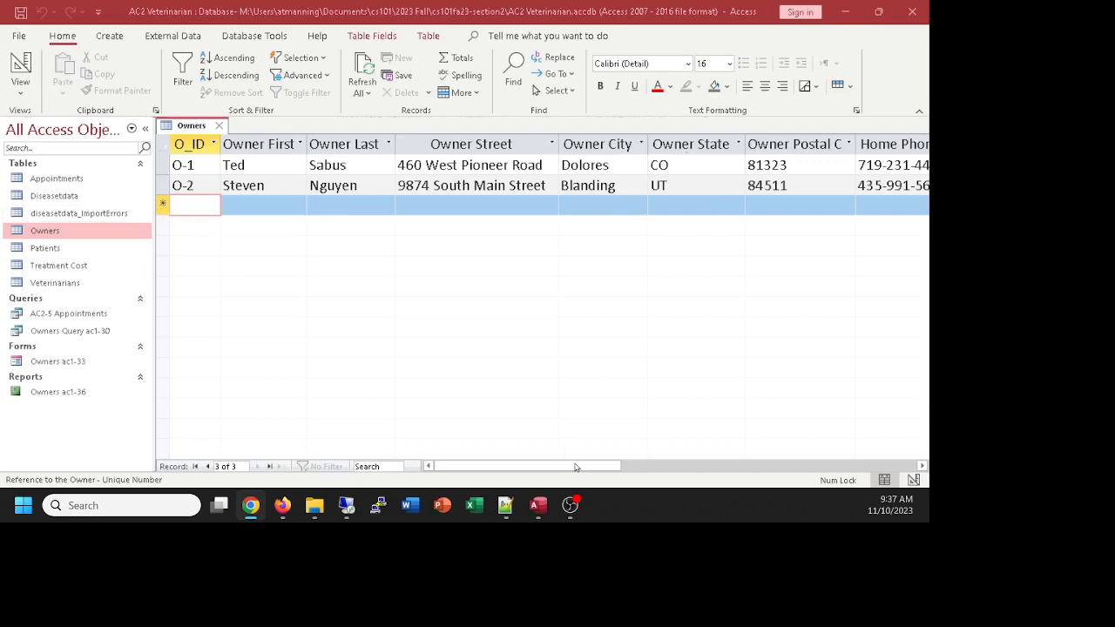
{"action": "left_click_drag", "start_coordinate": [578, 467], "coordinate": [553, 472]}
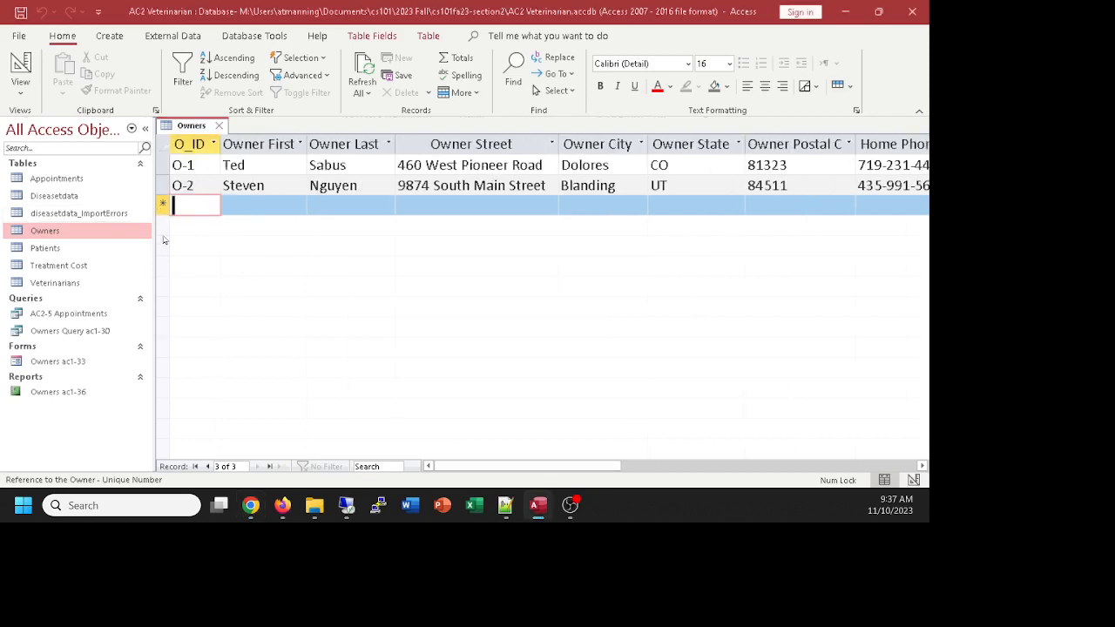
{"action": "left_click", "coordinate": [145, 128]}
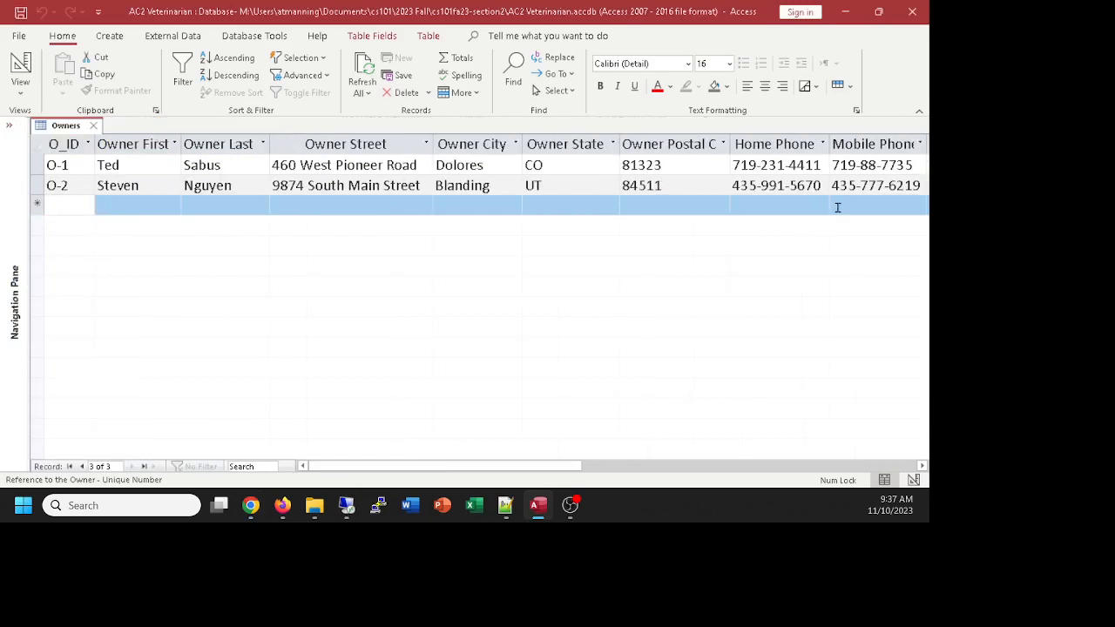
Step: Start owner record O-3, entering the owner's name, street address, city, state CO and postal code
{"action": "left_click", "coordinate": [65, 206]}
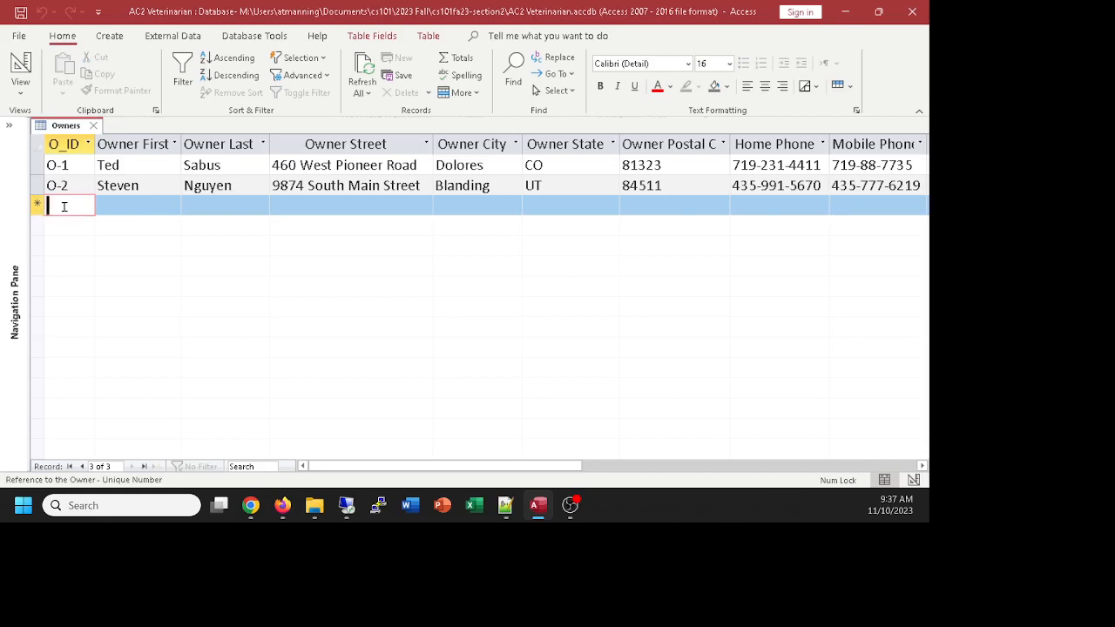
{"action": "type", "text": "O-3"}
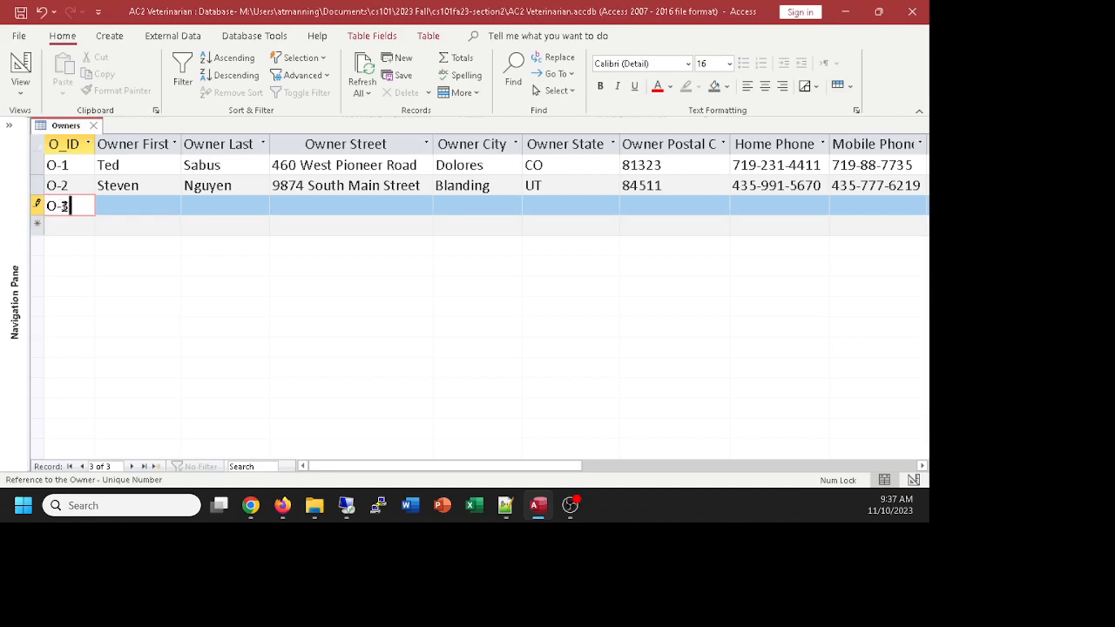
{"action": "key", "text": "Tab"}
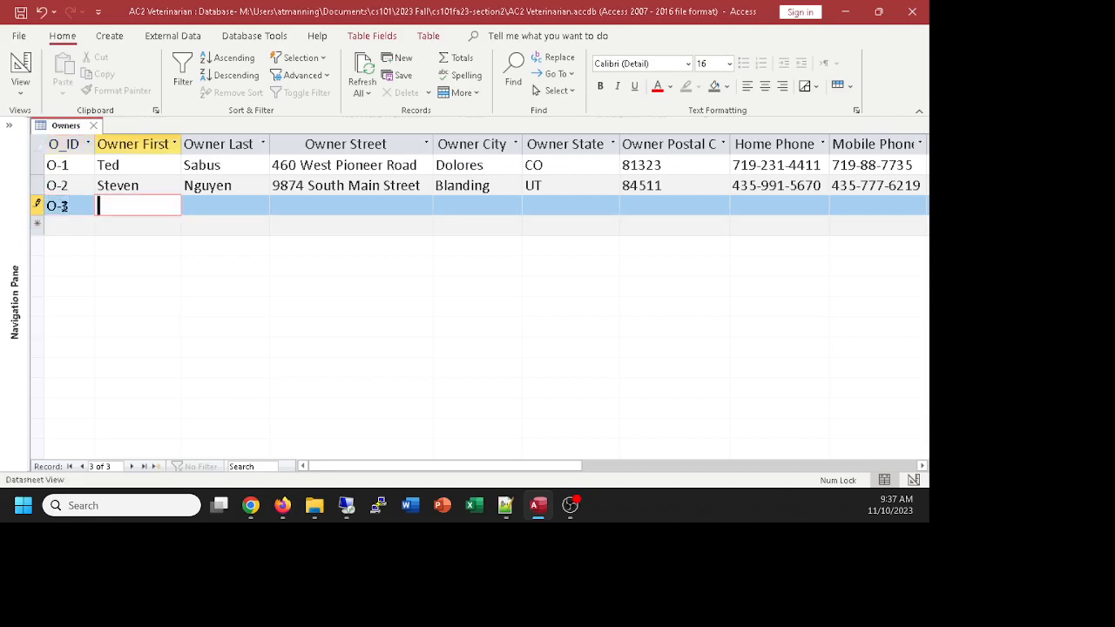
{"action": "key", "text": "Tab"}
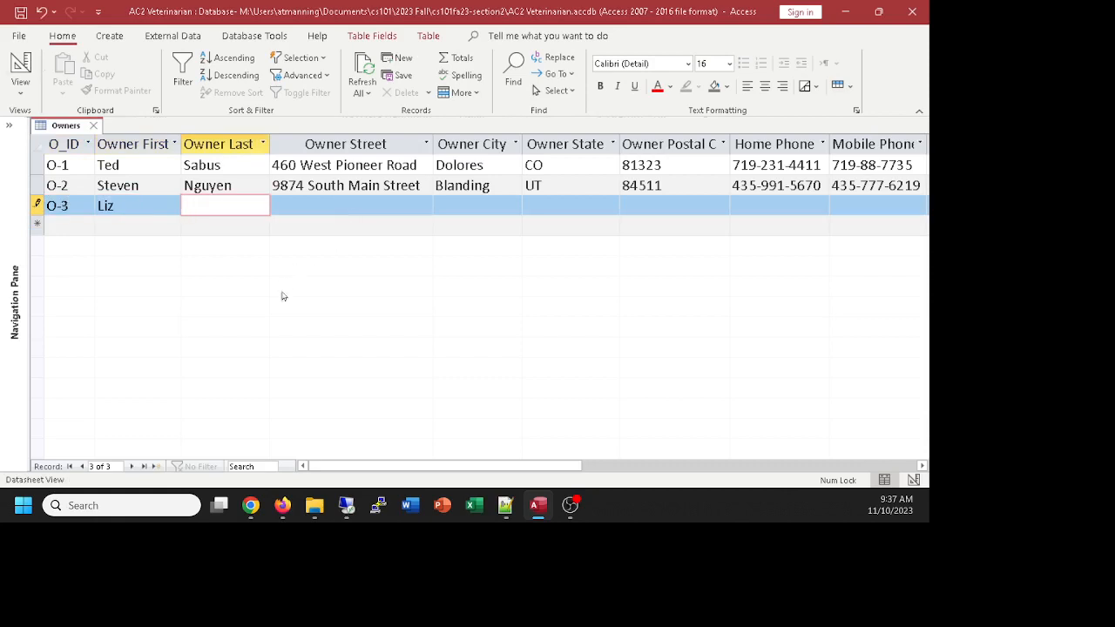
{"action": "key", "text": "Tab"}
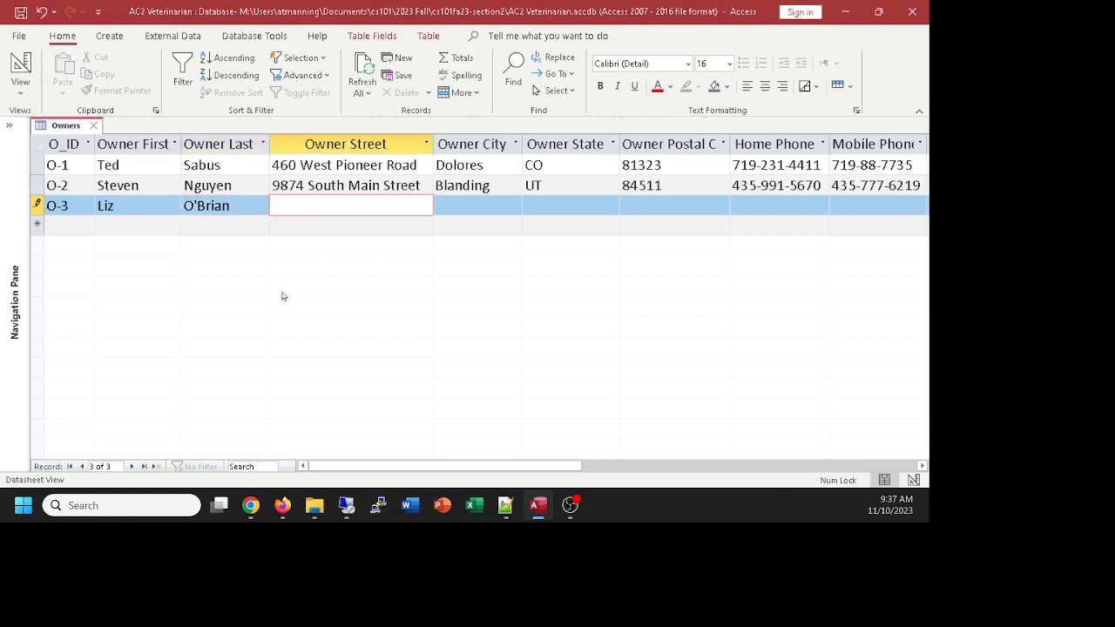
{"action": "key", "text": "Tab"}
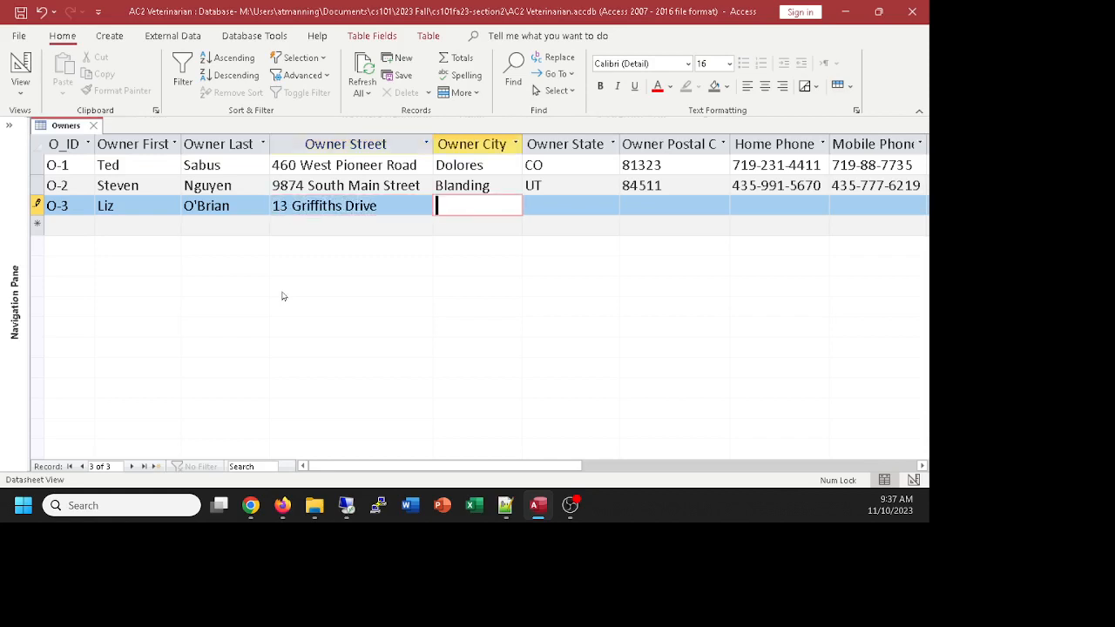
{"action": "type", "text": "Dunning"}
{"action": "key", "text": "Tab"}
{"action": "type", "text": "CO"}
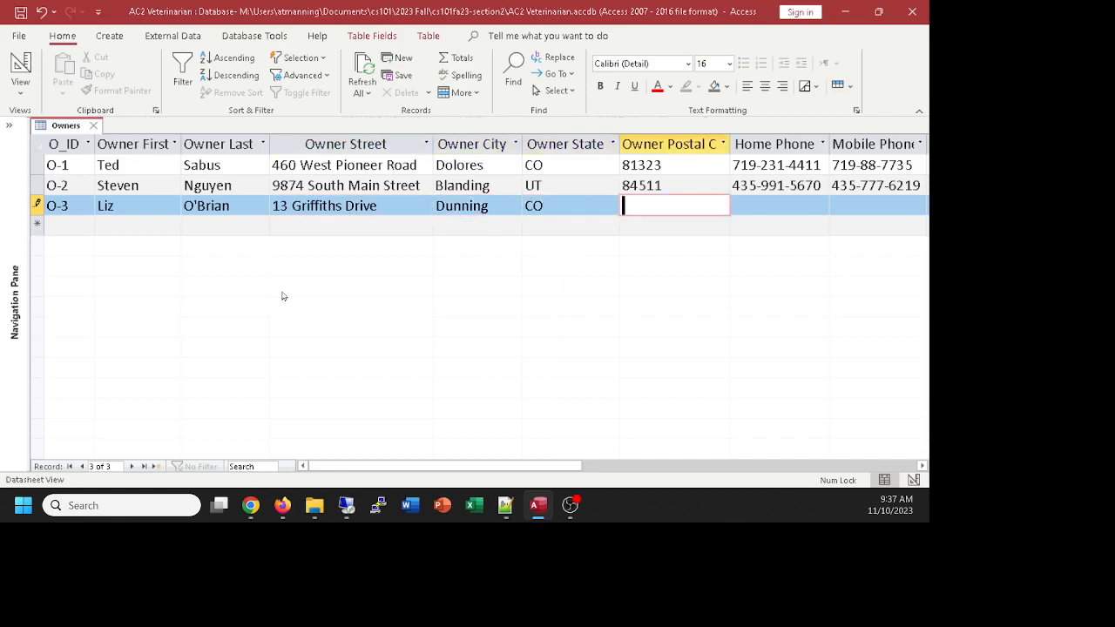
{"action": "key", "text": "Tab"}
{"action": "type", "text": "85645"}
Step: Enter O-3's home and mobile phone numbers, leaving email blank, and move to a new record
{"action": "key", "text": "Tab"}
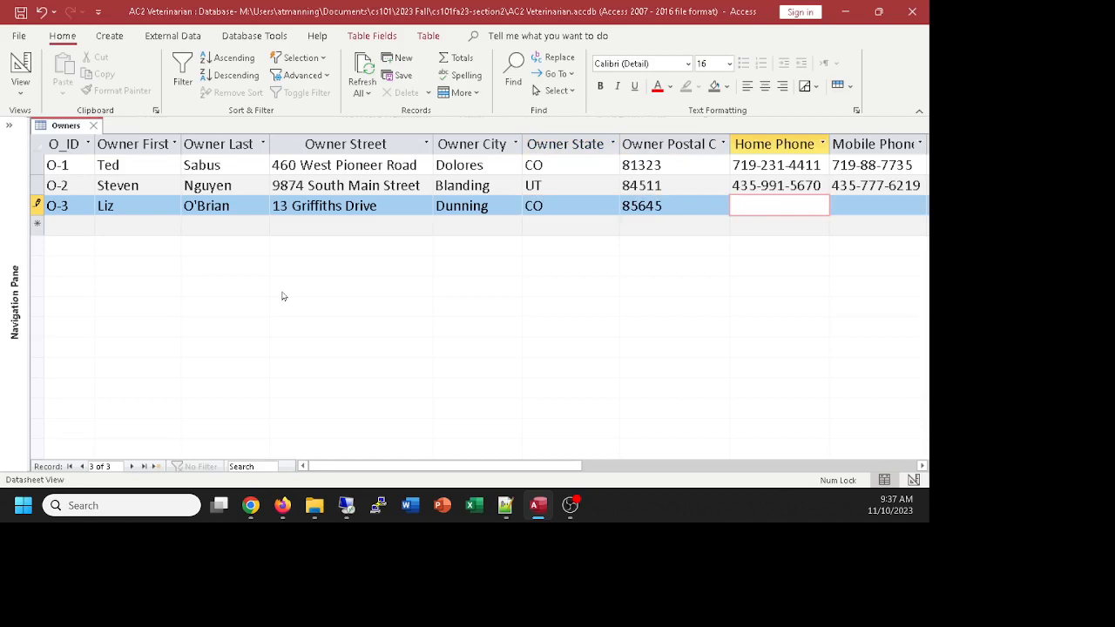
{"action": "type", "text": "123-456-7890"}
{"action": "key", "text": "Tab"}
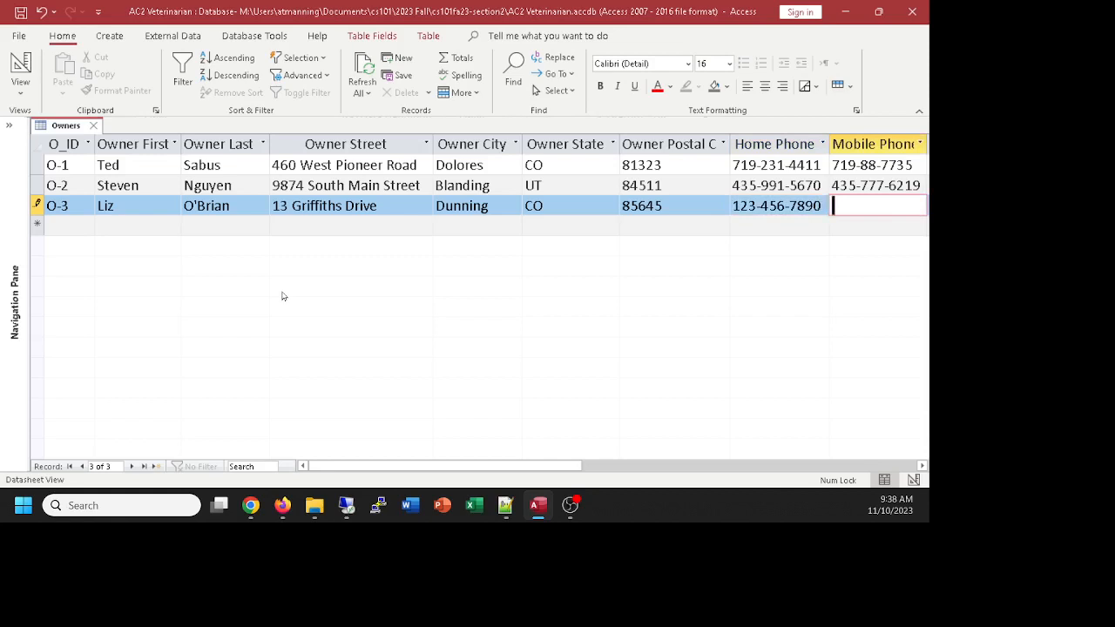
{"action": "type", "text": "223-456-7890"}
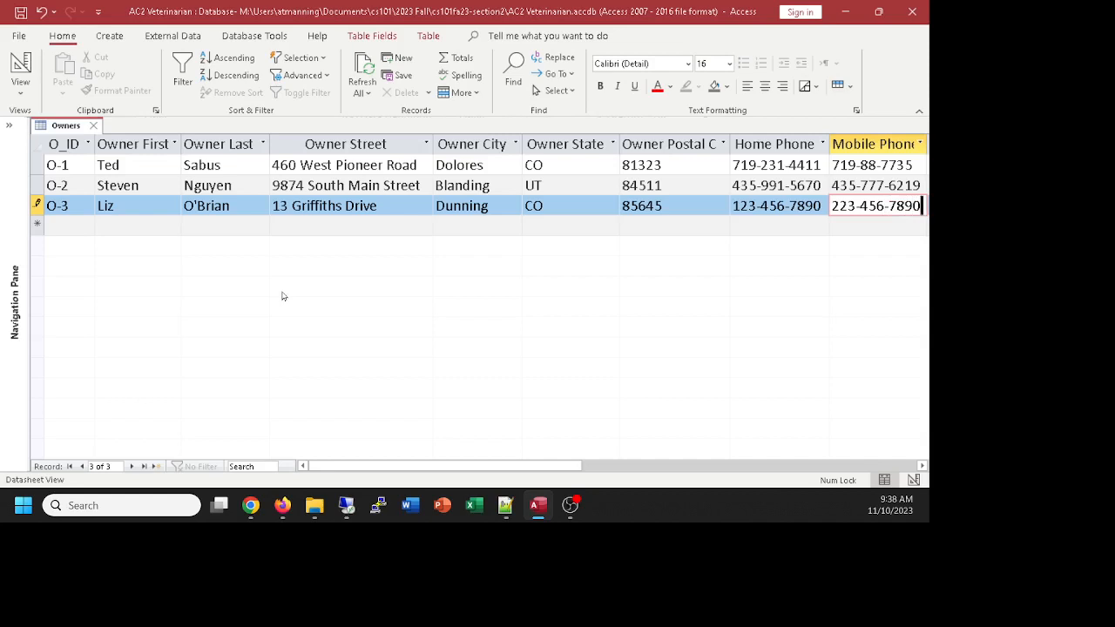
{"action": "key", "text": "Tab"}
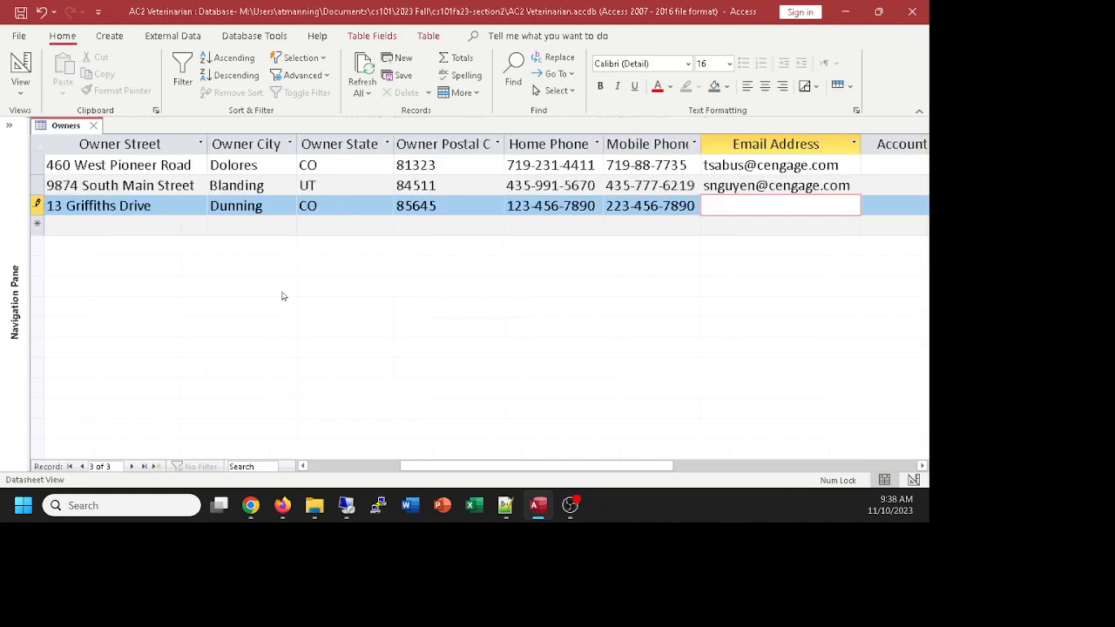
{"action": "key", "text": "Tab"}
{"action": "key", "text": "Tab"}
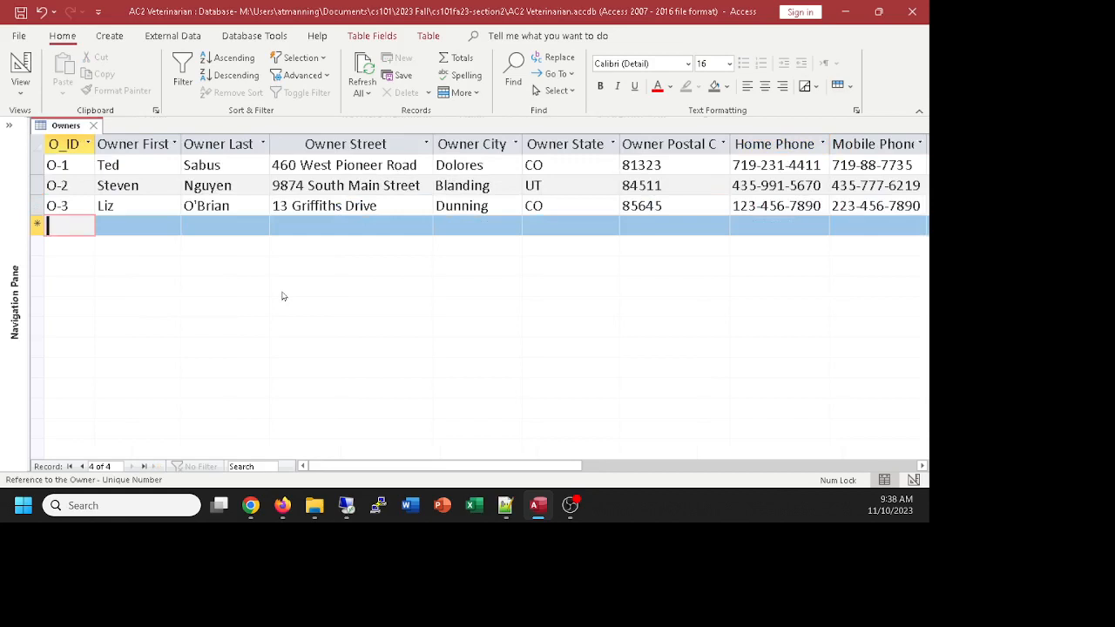
Step: Start owner record O-4, entering and correcting the owner's first name, last name and street address
{"action": "type", "text": "O-4"}
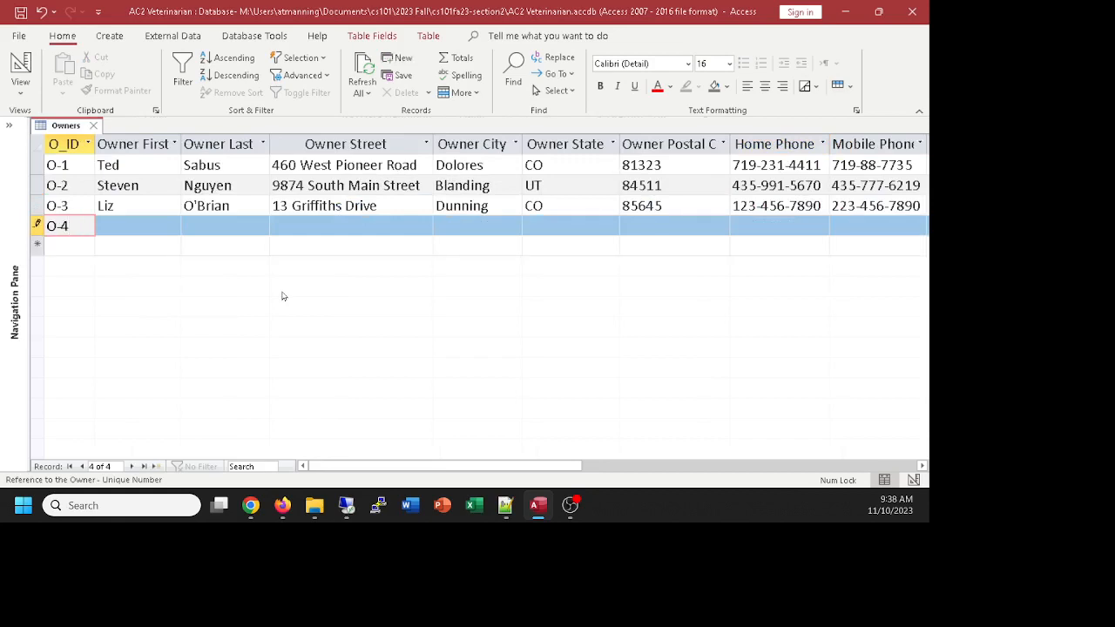
{"action": "key", "text": "Tab"}
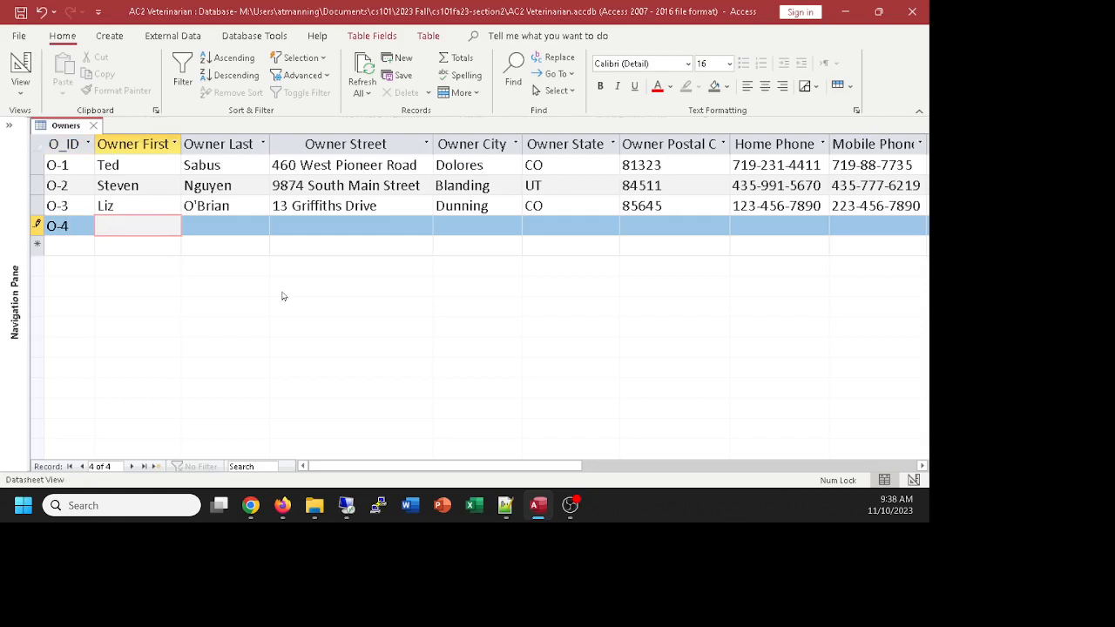
{"action": "key", "text": "Tab"}
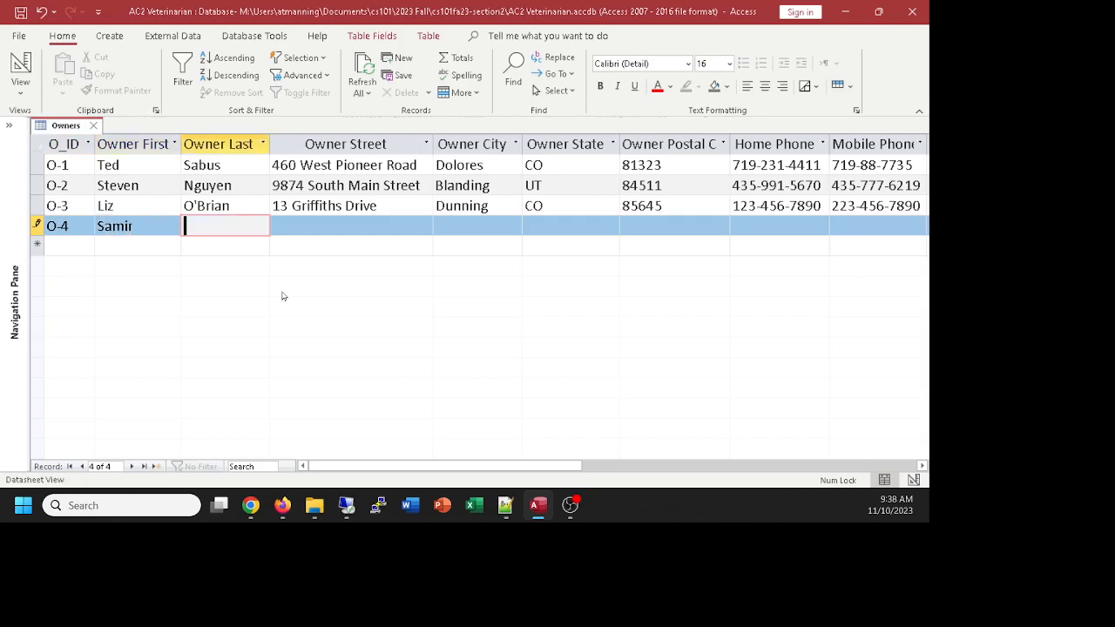
{"action": "left_click", "coordinate": [149, 228]}
{"action": "type", "text": "a"}
{"action": "left_click", "coordinate": [218, 225]}
{"action": "key", "text": "Tab"}
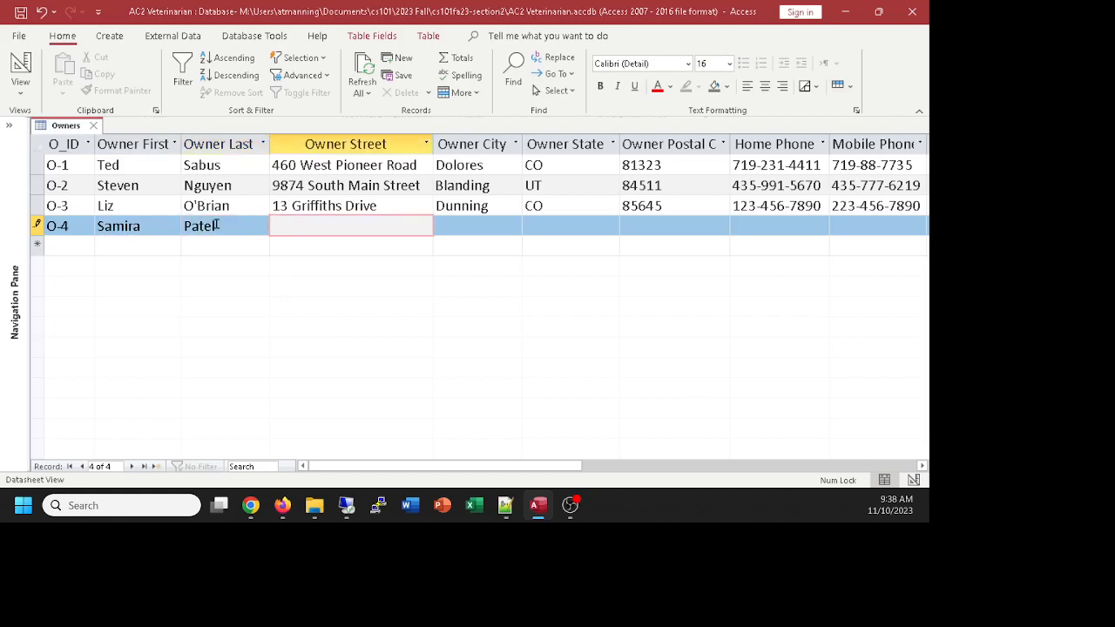
Step: Fill in O-4's city, state UT, postal code and both phones, then save and close Owners
{"action": "key", "text": "Tab"}
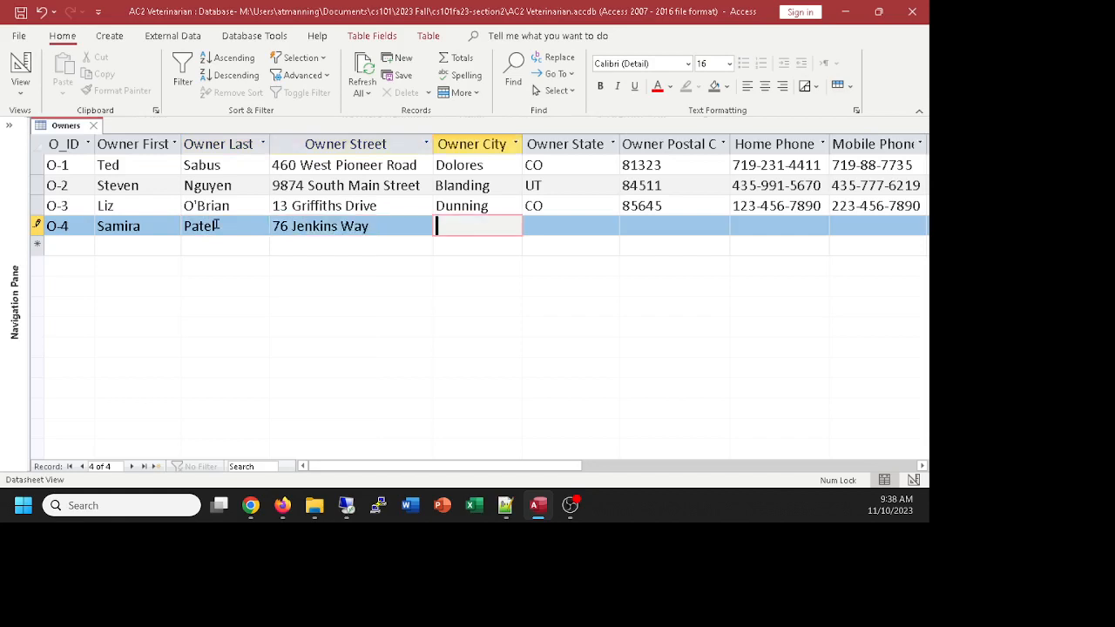
{"action": "type", "text": "Westover"}
{"action": "key", "text": "Tab"}
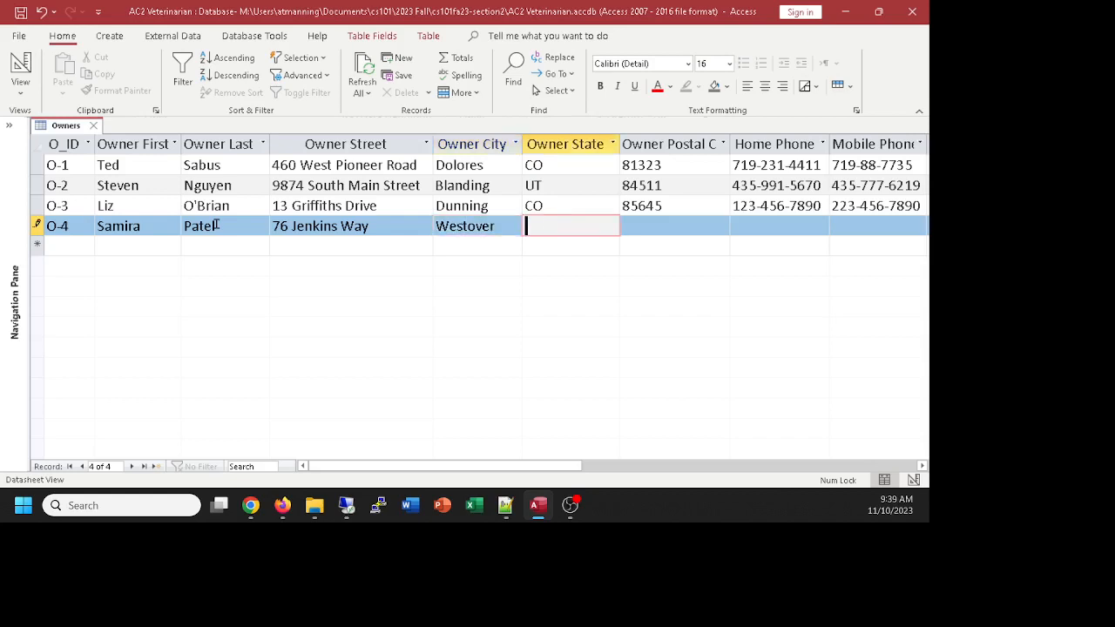
{"action": "type", "text": "UT"}
{"action": "key", "text": "Tab"}
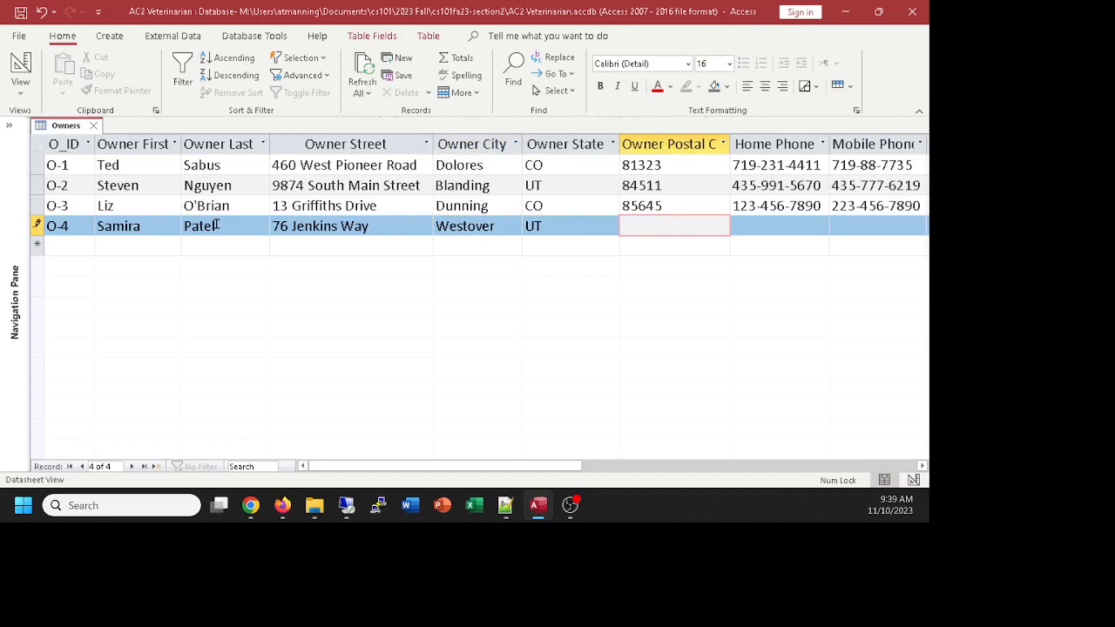
{"action": "type", "text": "85546"}
{"action": "key", "text": "Tab"}
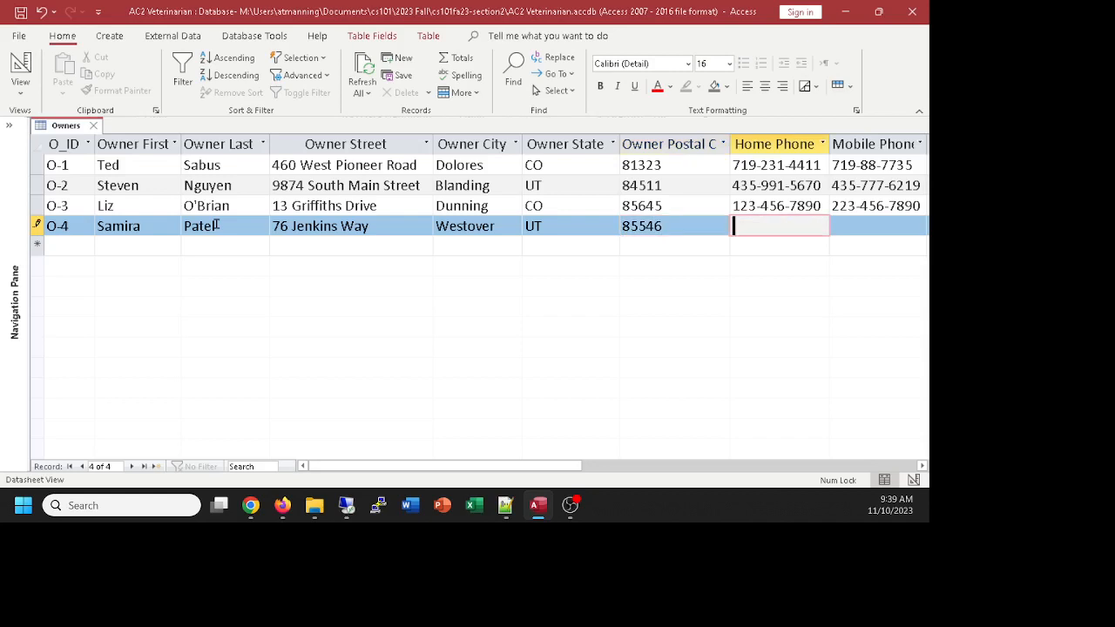
{"action": "type", "text": "123-456-7890"}
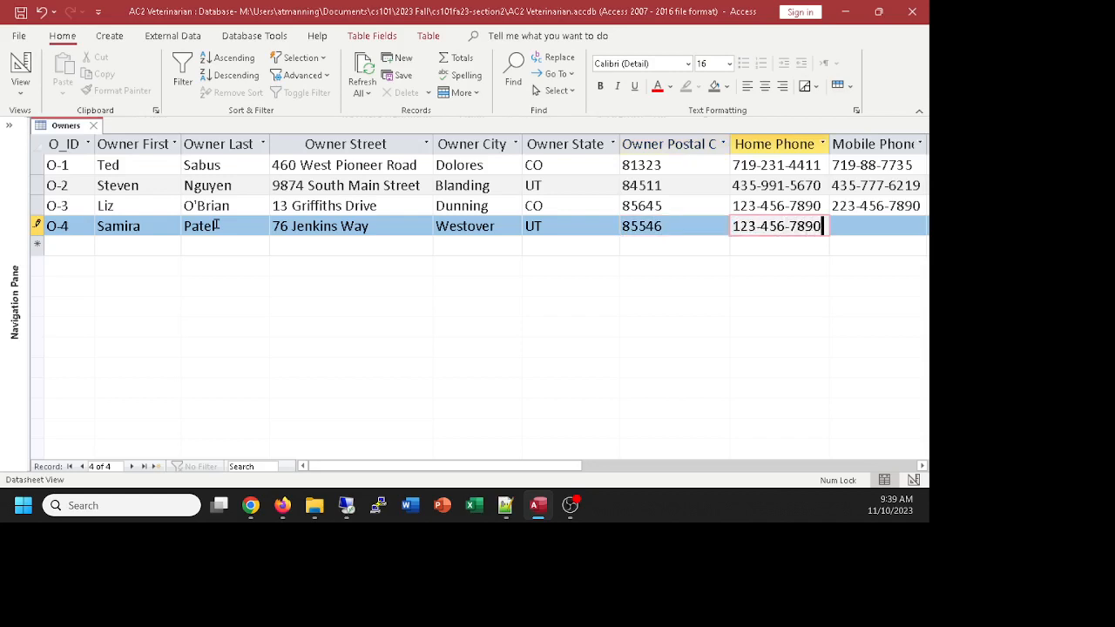
{"action": "key", "text": "Tab"}
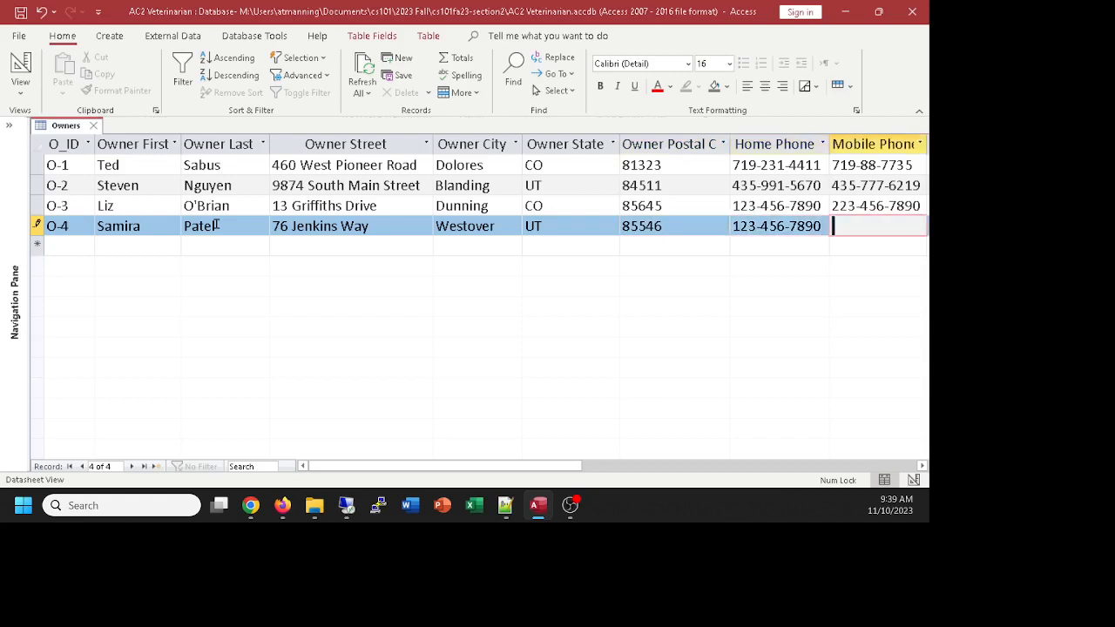
{"action": "type", "text": "223-456-7890"}
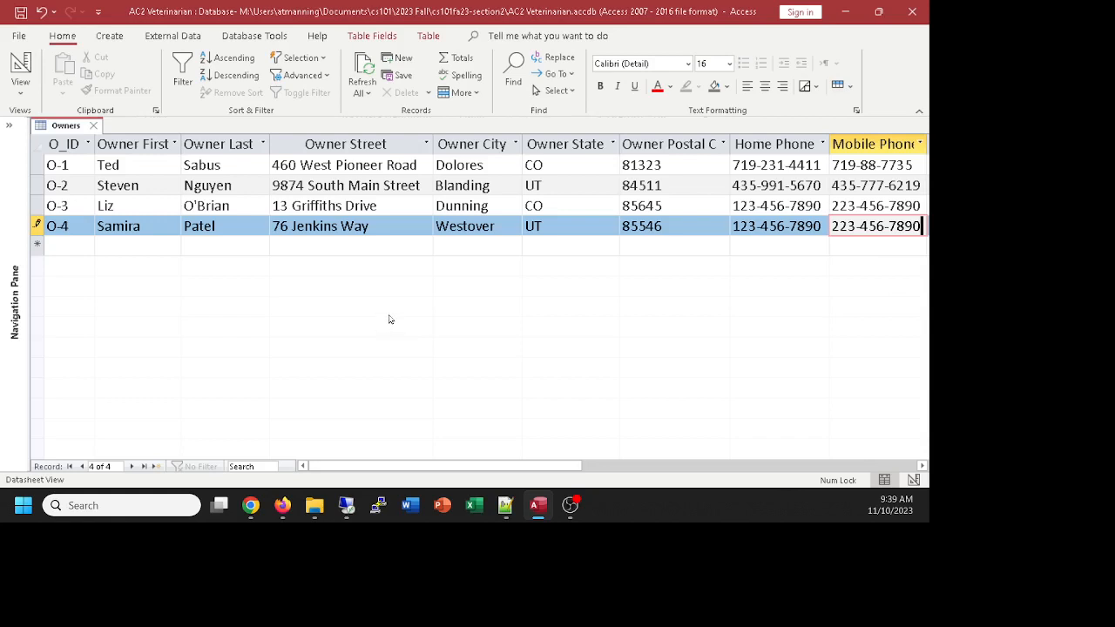
{"action": "left_click", "coordinate": [195, 249]}
{"action": "left_click", "coordinate": [93, 126]}
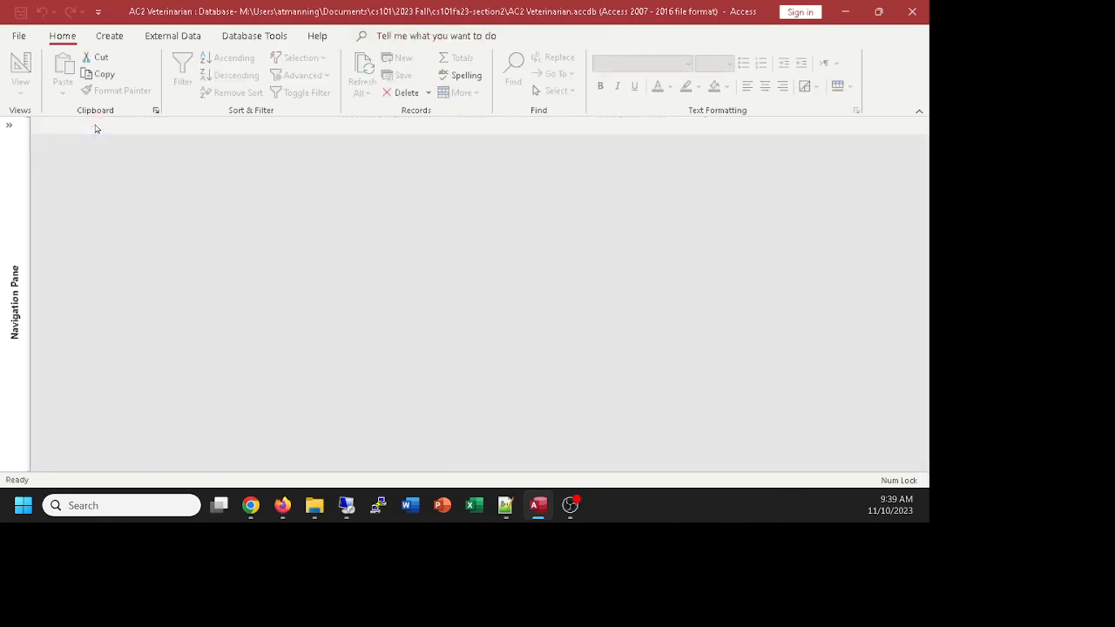
Step: Expand the Navigation Pane, reopen Owners to confirm O-4 was saved, then open the Patients table
{"action": "left_click", "coordinate": [9, 125]}
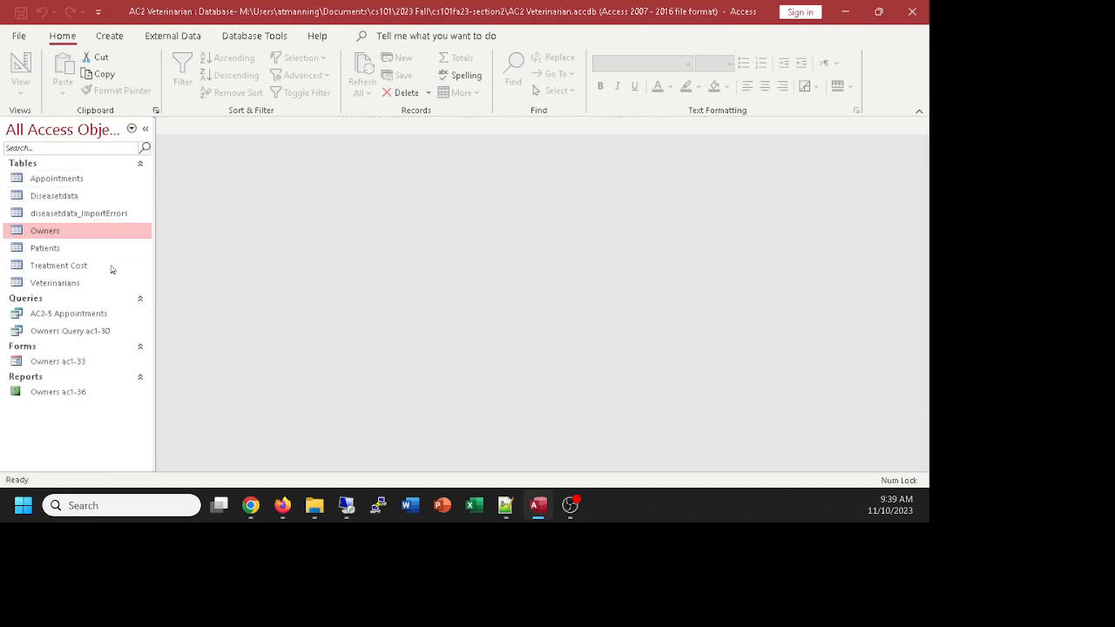
{"action": "double_click", "coordinate": [59, 230]}
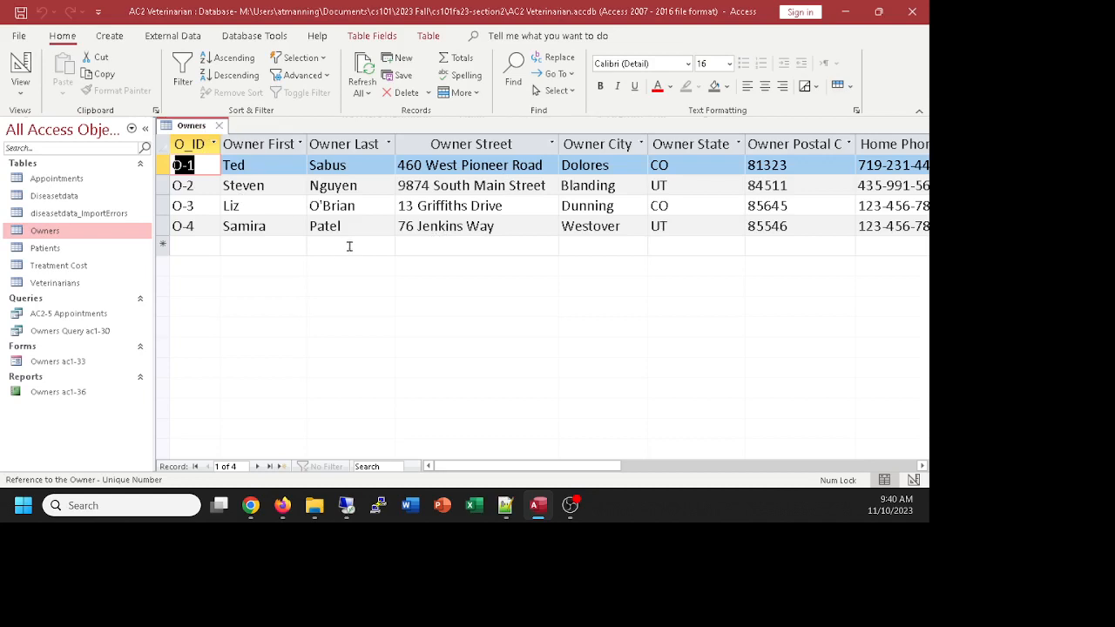
{"action": "left_click", "coordinate": [220, 125]}
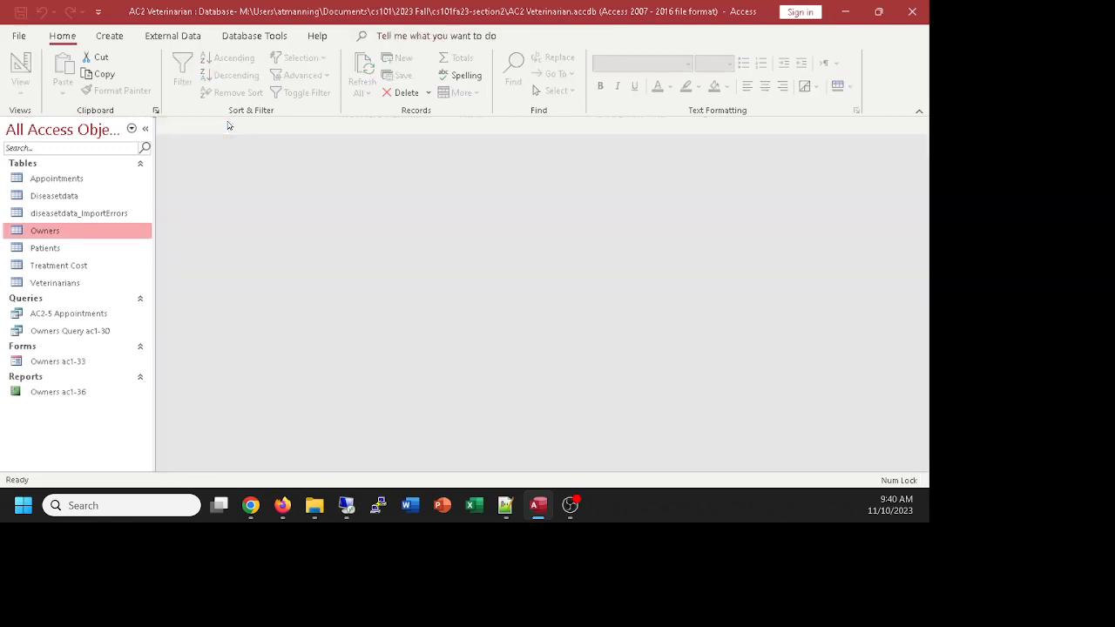
{"action": "double_click", "coordinate": [47, 232]}
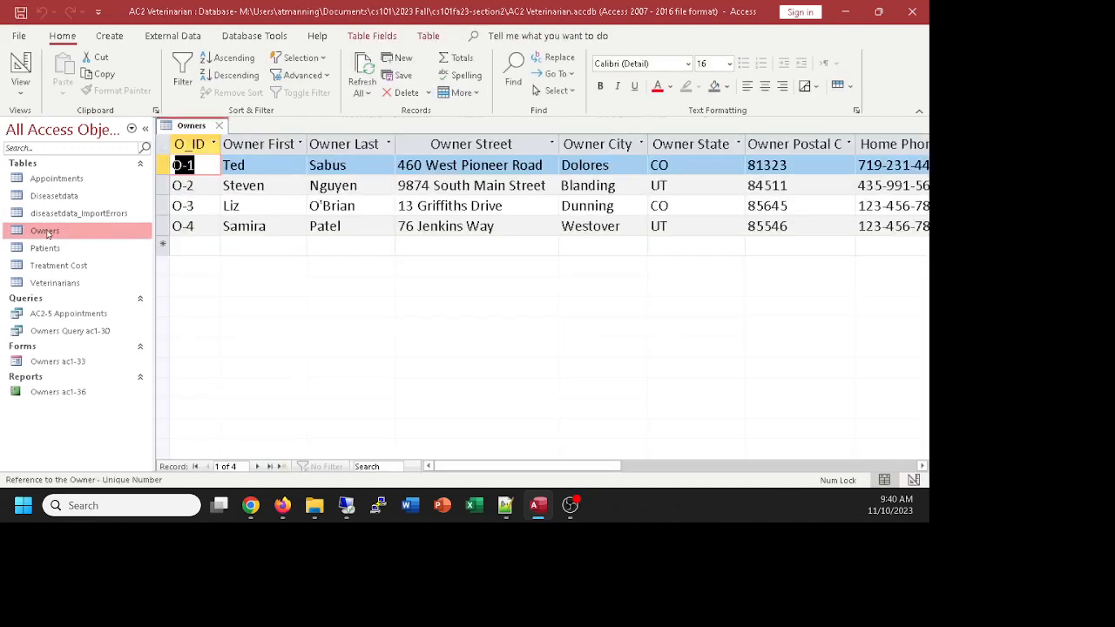
{"action": "left_click", "coordinate": [219, 125]}
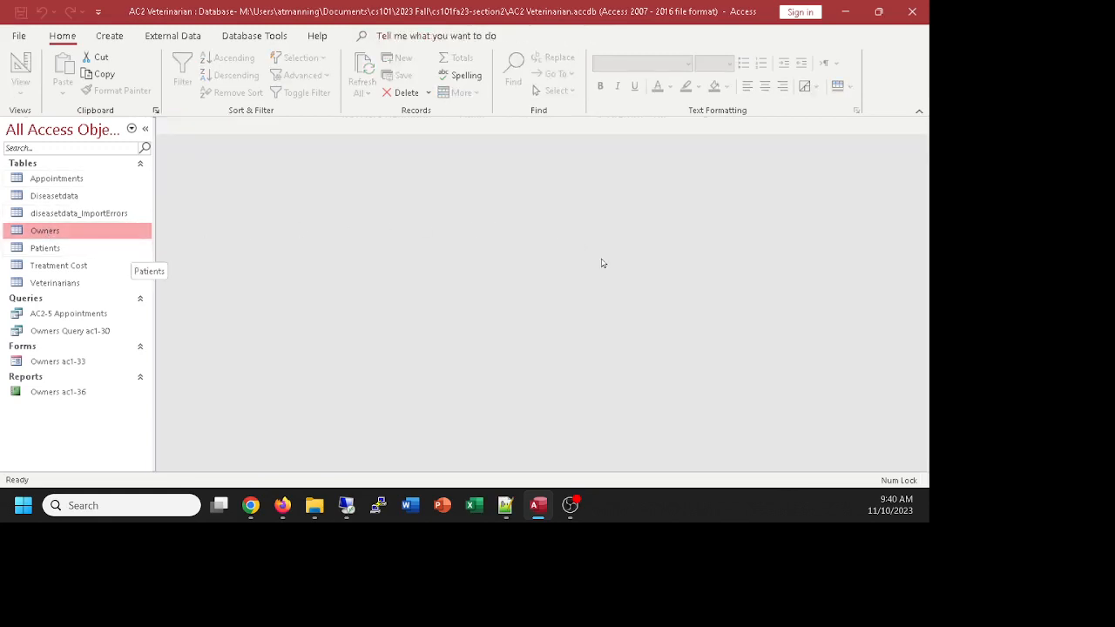
{"action": "left_click", "coordinate": [251, 506]}
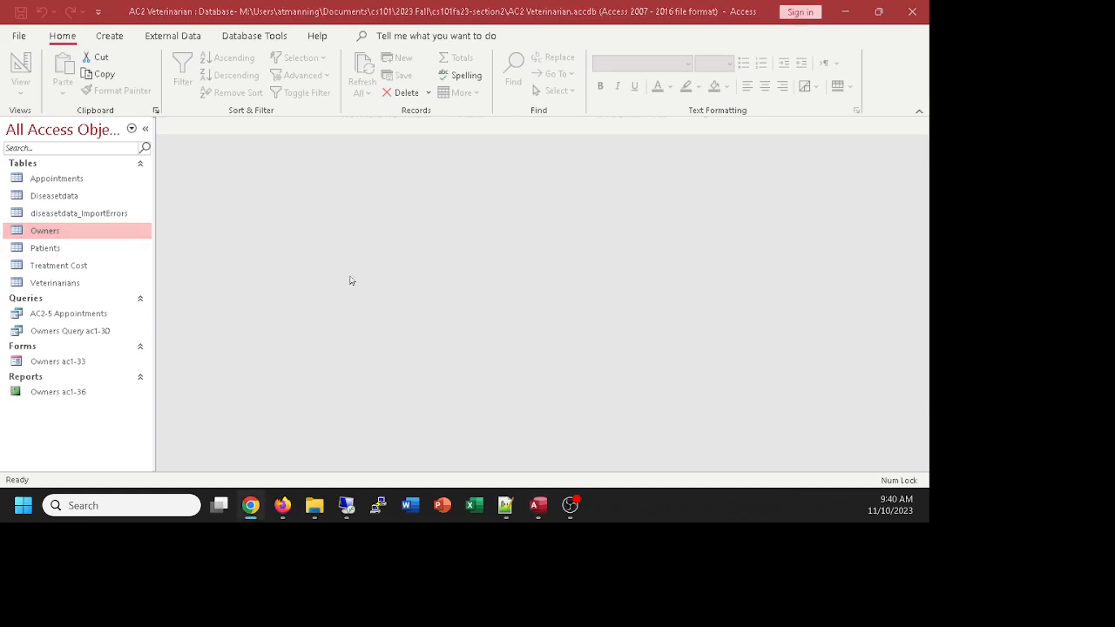
{"action": "double_click", "coordinate": [43, 249]}
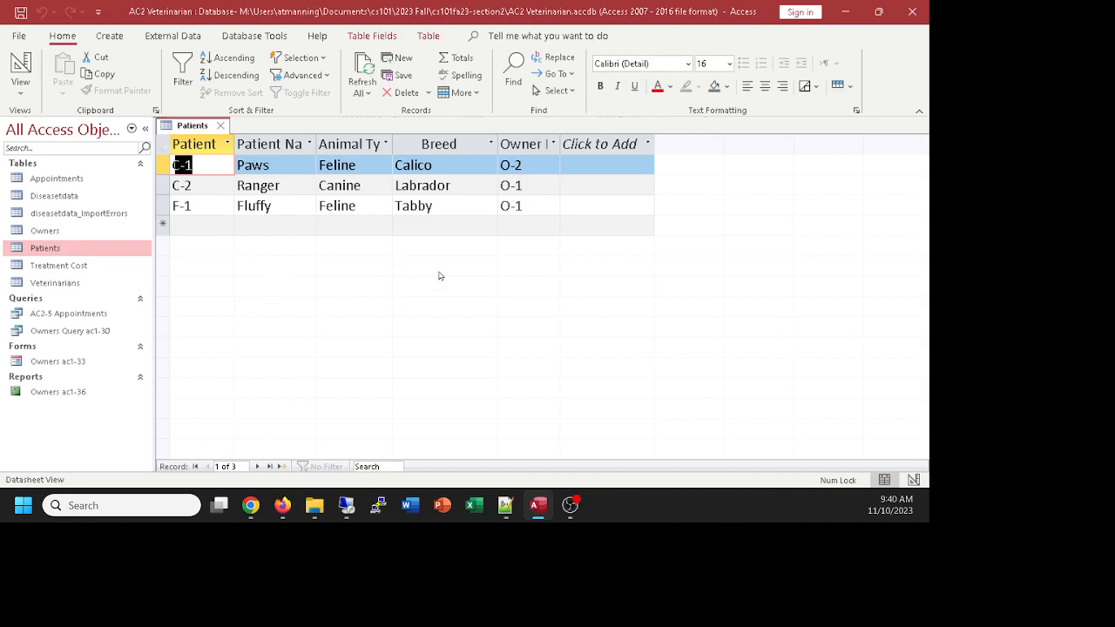
{"action": "left_click", "coordinate": [222, 128]}
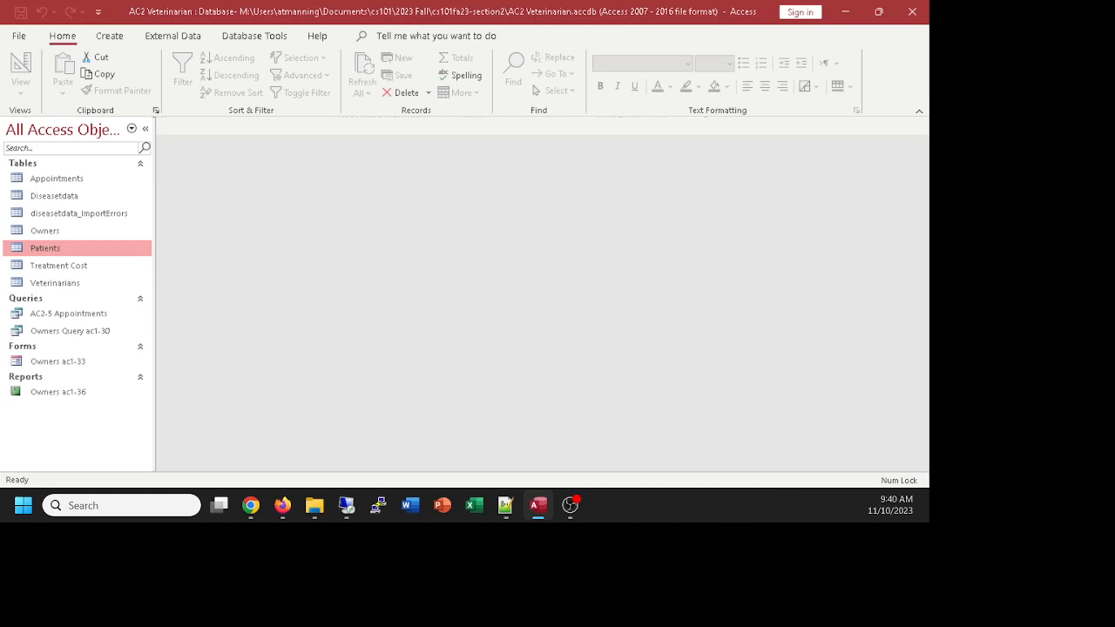
{"action": "key", "text": "alt+Tab"}
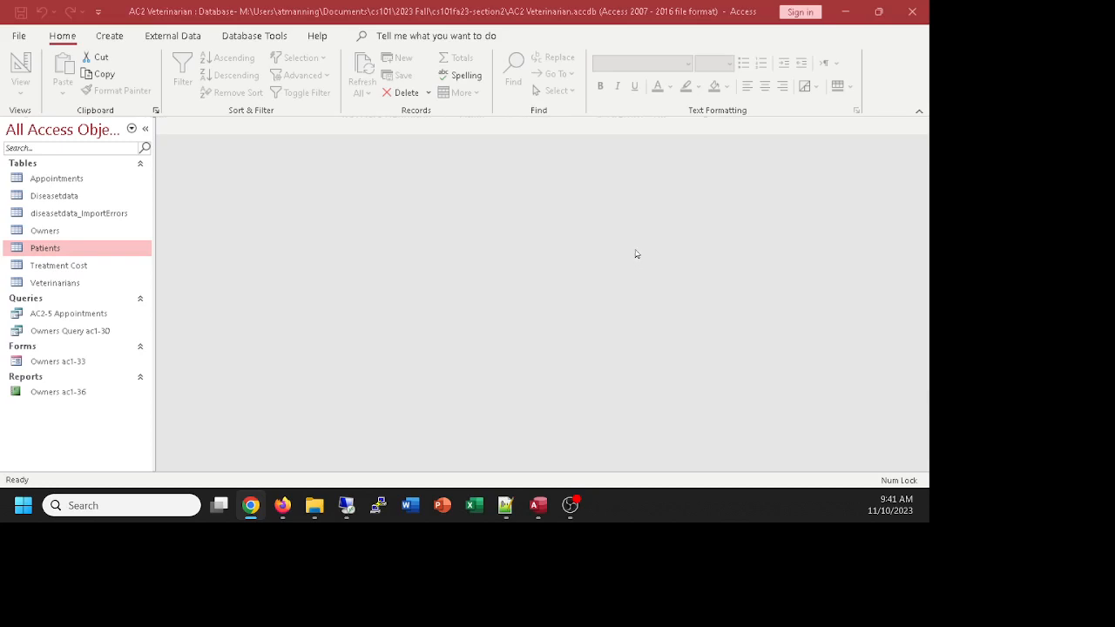
Step: Start a new query design based on the Appointments table, enlarging its field list
{"action": "left_click", "coordinate": [100, 37]}
{"action": "left_click", "coordinate": [99, 38]}
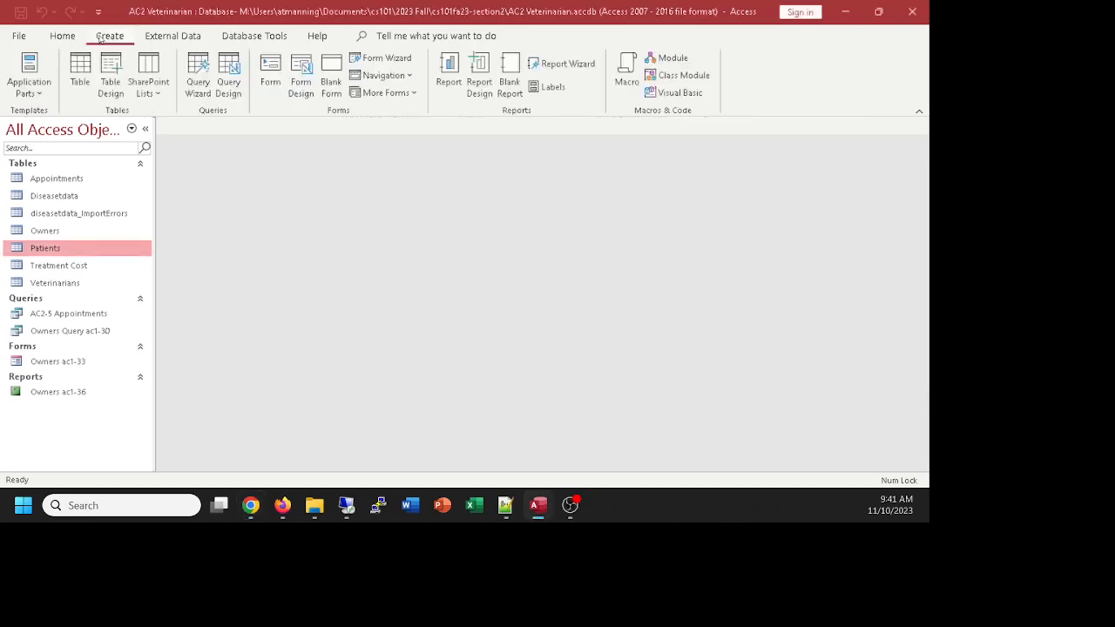
{"action": "left_click", "coordinate": [229, 69]}
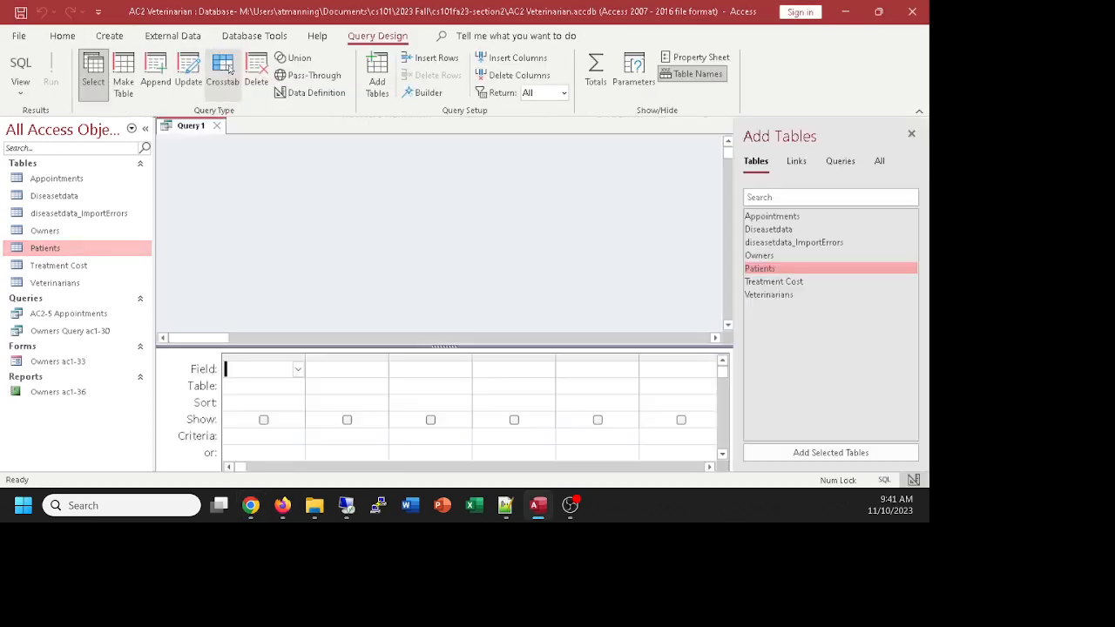
{"action": "left_click", "coordinate": [772, 217]}
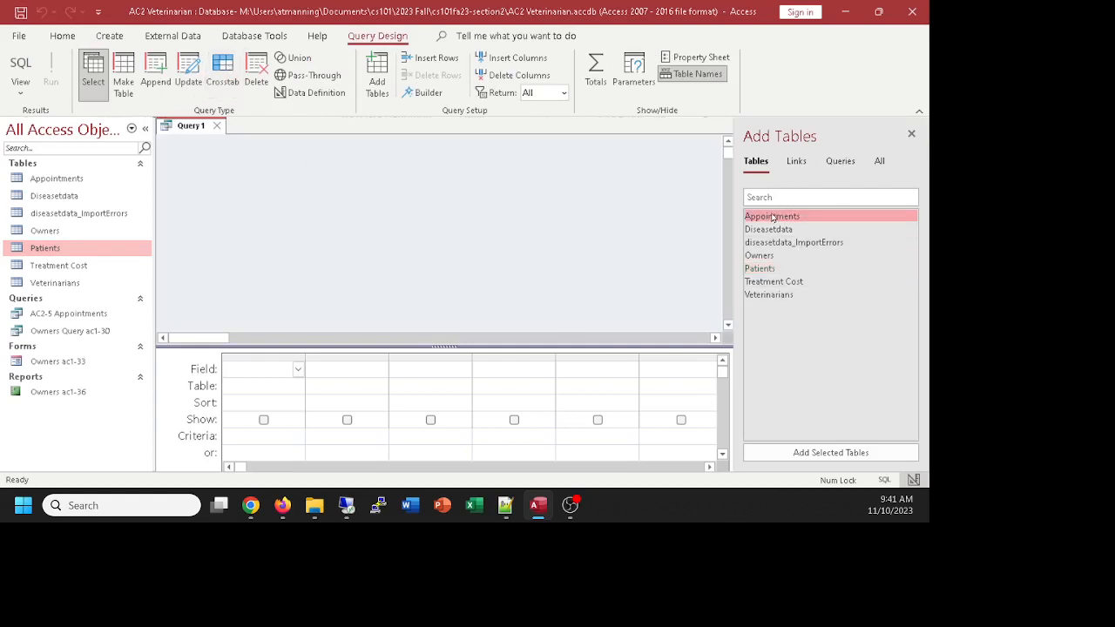
{"action": "double_click", "coordinate": [772, 217]}
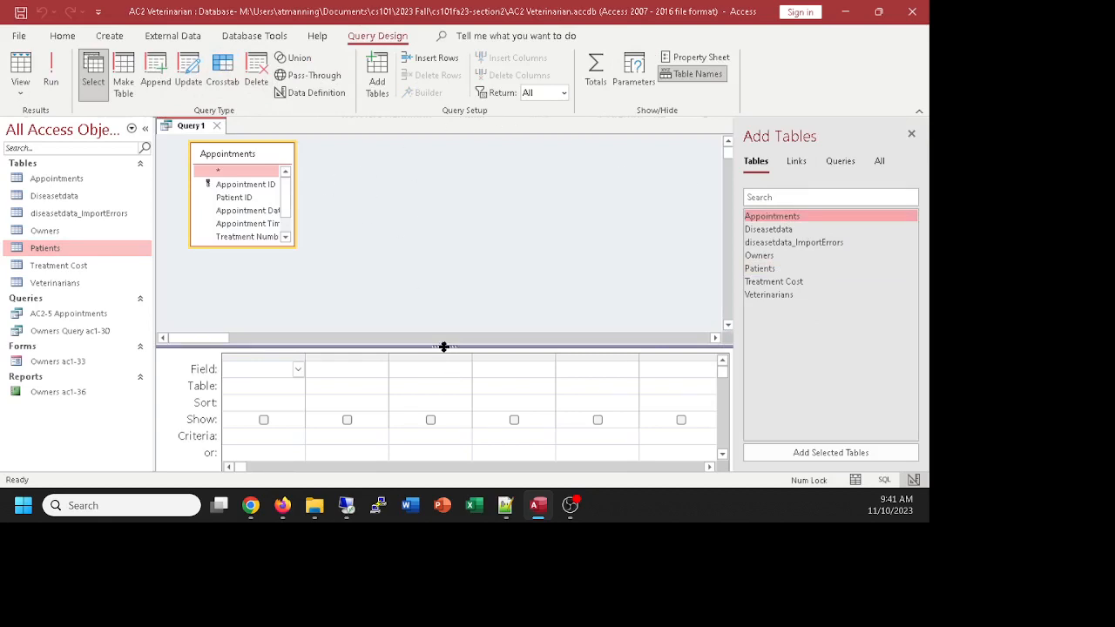
{"action": "left_click_drag", "start_coordinate": [443, 346], "coordinate": [443, 306]}
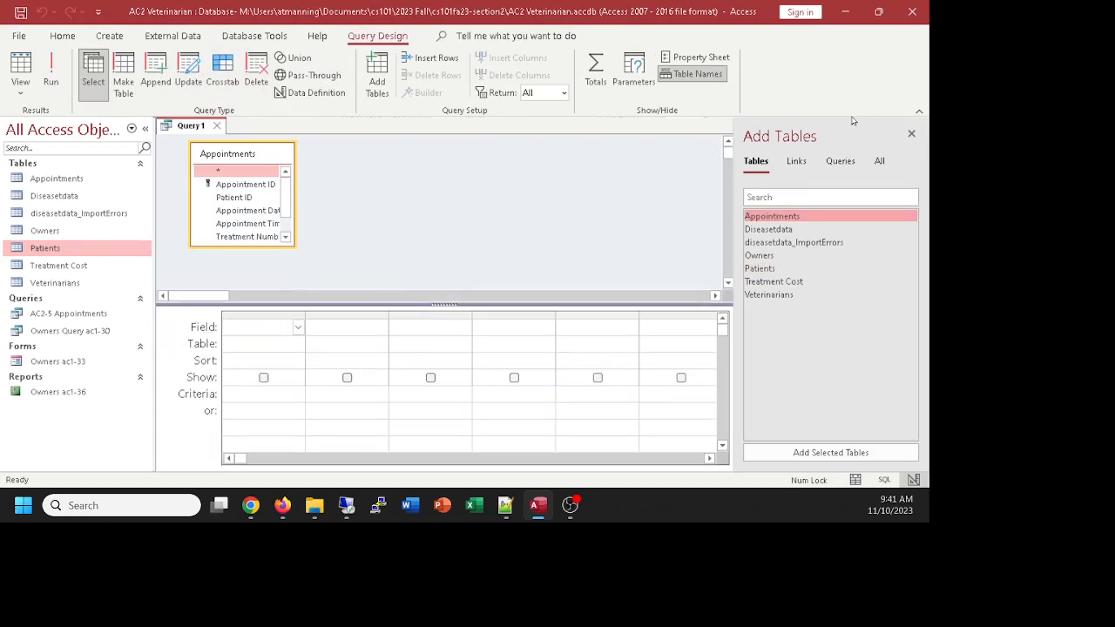
{"action": "left_click", "coordinate": [912, 134]}
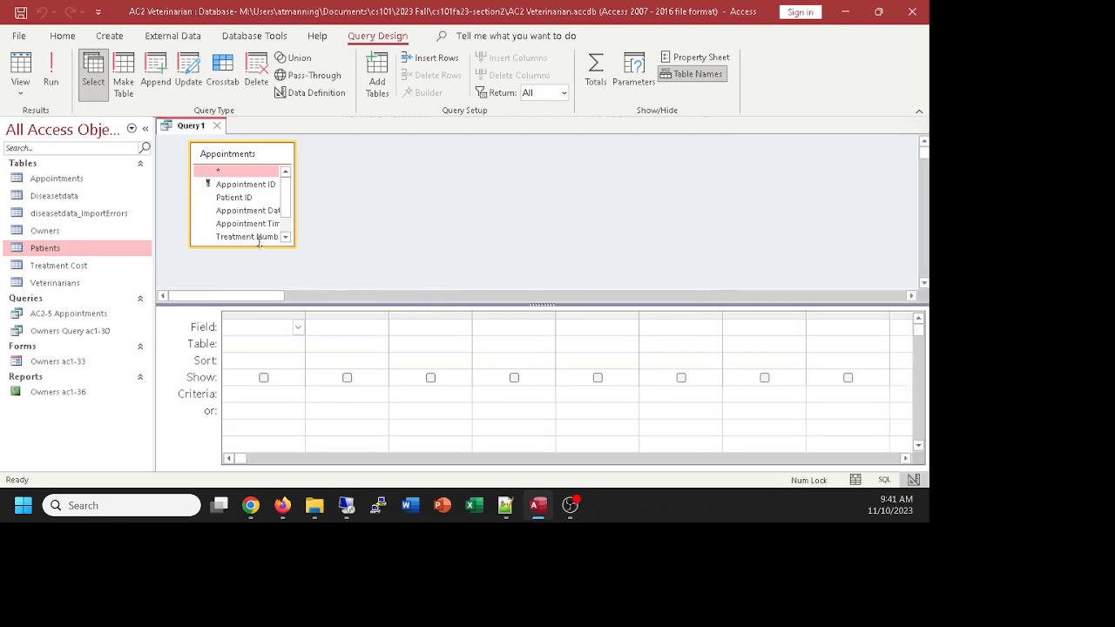
{"action": "left_click_drag", "start_coordinate": [258, 244], "coordinate": [271, 288]}
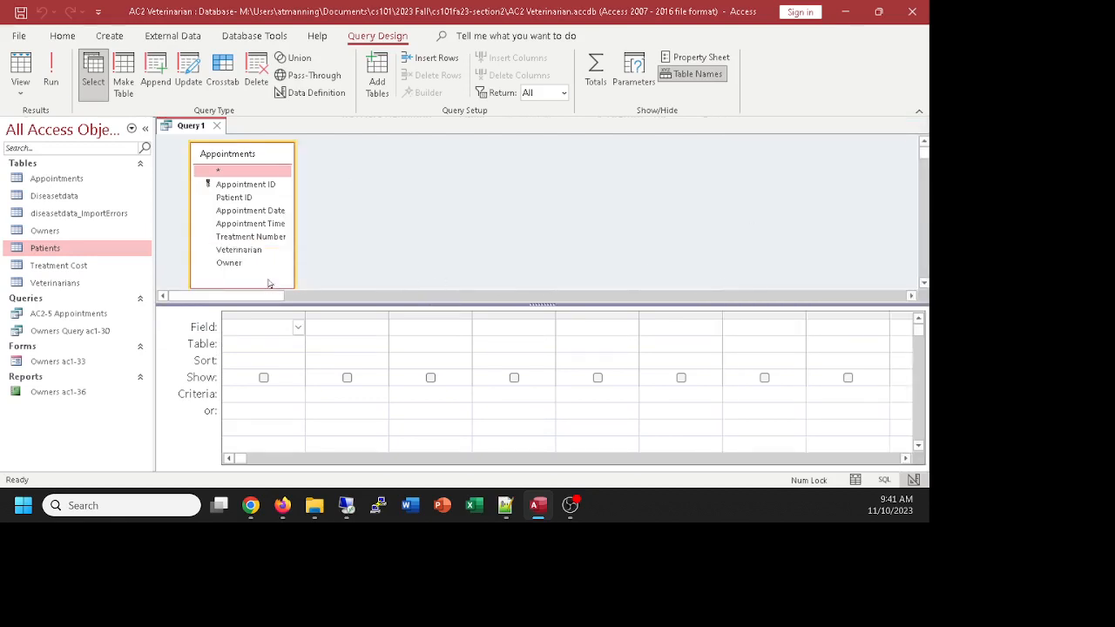
Step: Add Patient ID, Appointment Date, Appointment Time, Treatment Number and Owner, then view the five results
{"action": "double_click", "coordinate": [236, 197]}
{"action": "double_click", "coordinate": [249, 211]}
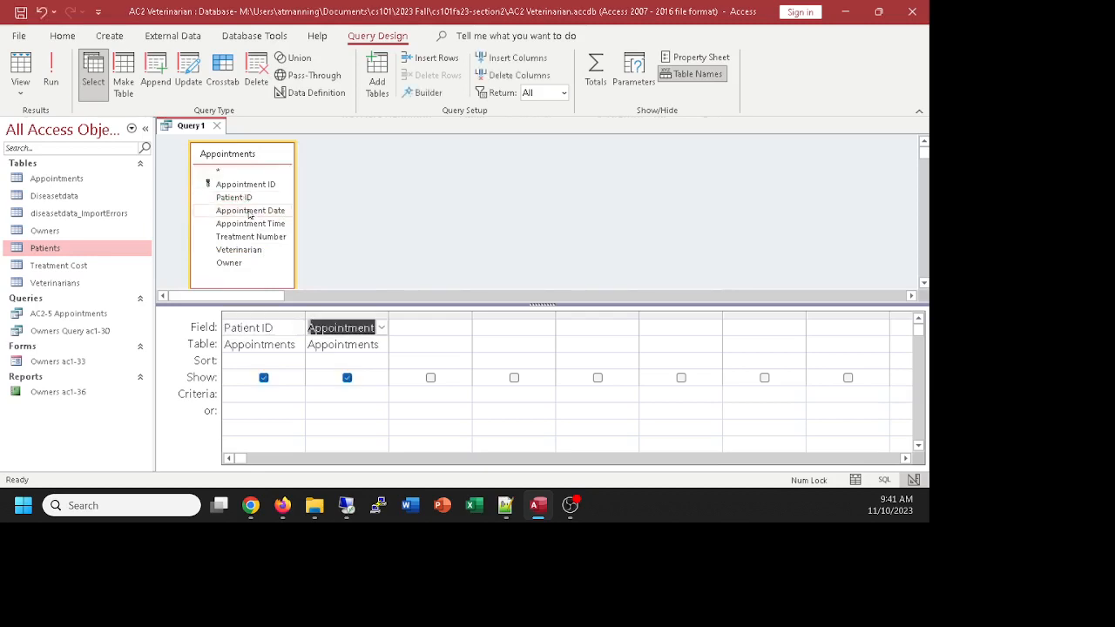
{"action": "double_click", "coordinate": [252, 224]}
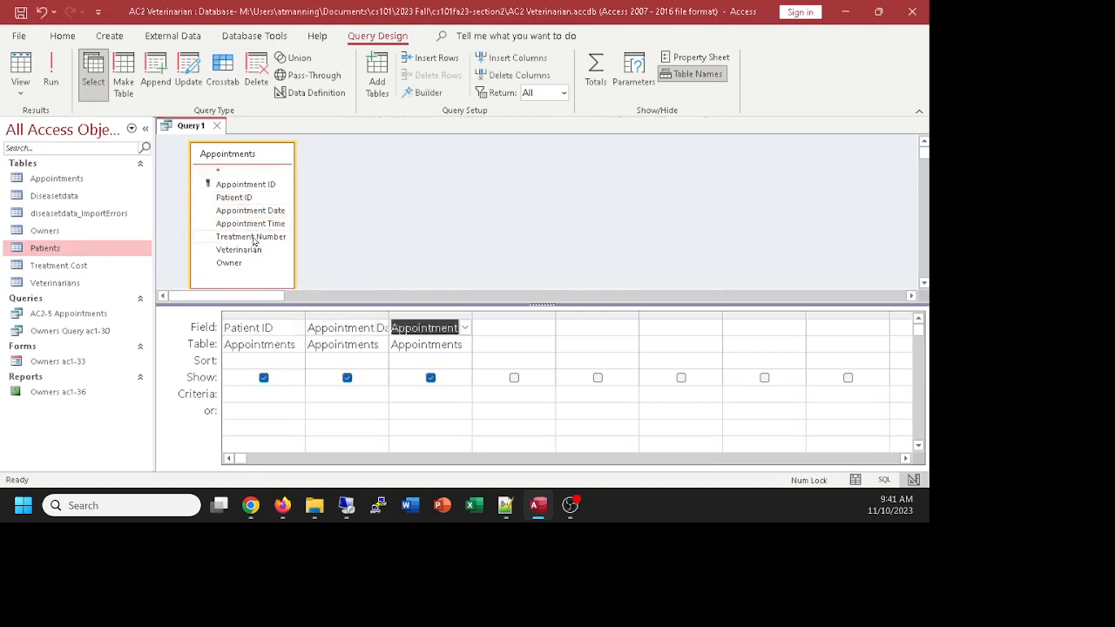
{"action": "double_click", "coordinate": [253, 237]}
{"action": "left_click", "coordinate": [251, 250]}
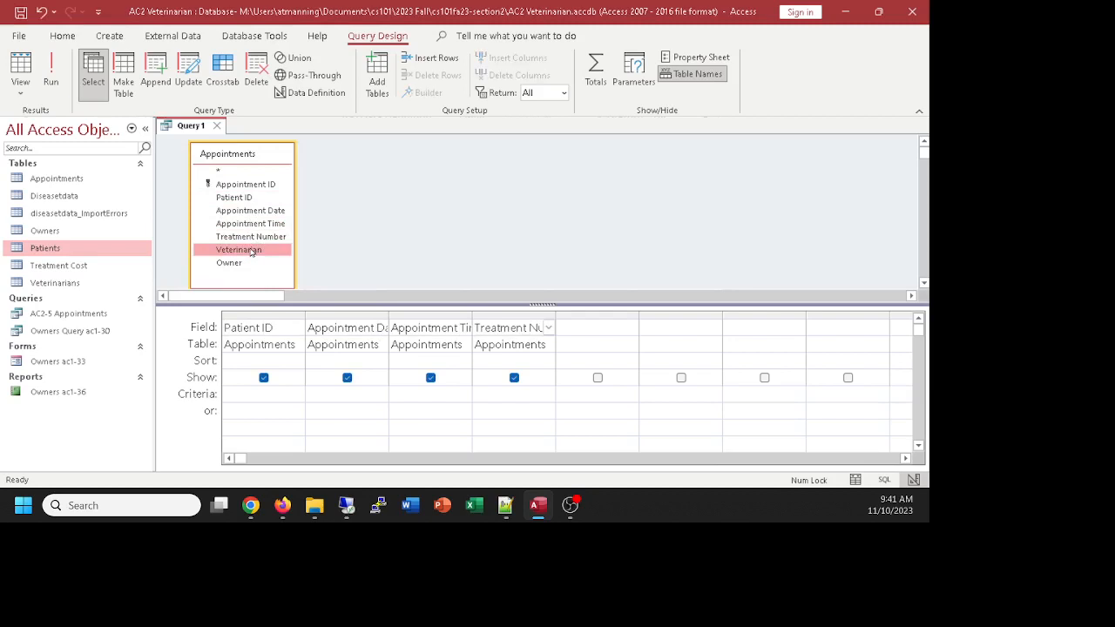
{"action": "double_click", "coordinate": [239, 264]}
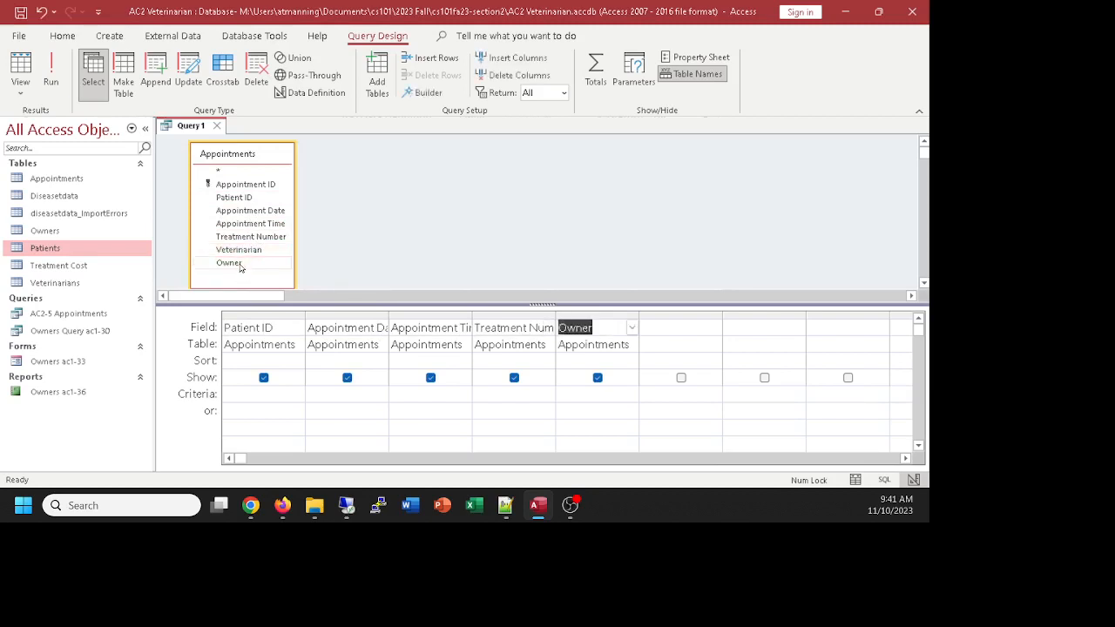
{"action": "left_click", "coordinate": [20, 66]}
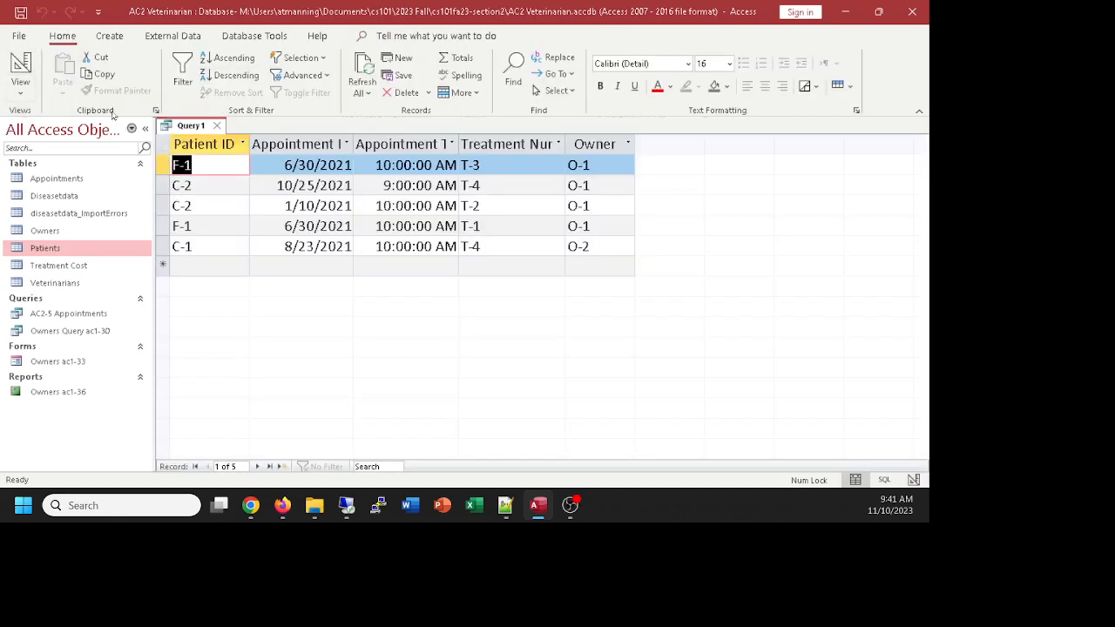
Step: Return Query1 to Design View and briefly open the Appointments table to check veterinarian codes
{"action": "left_click", "coordinate": [20, 68]}
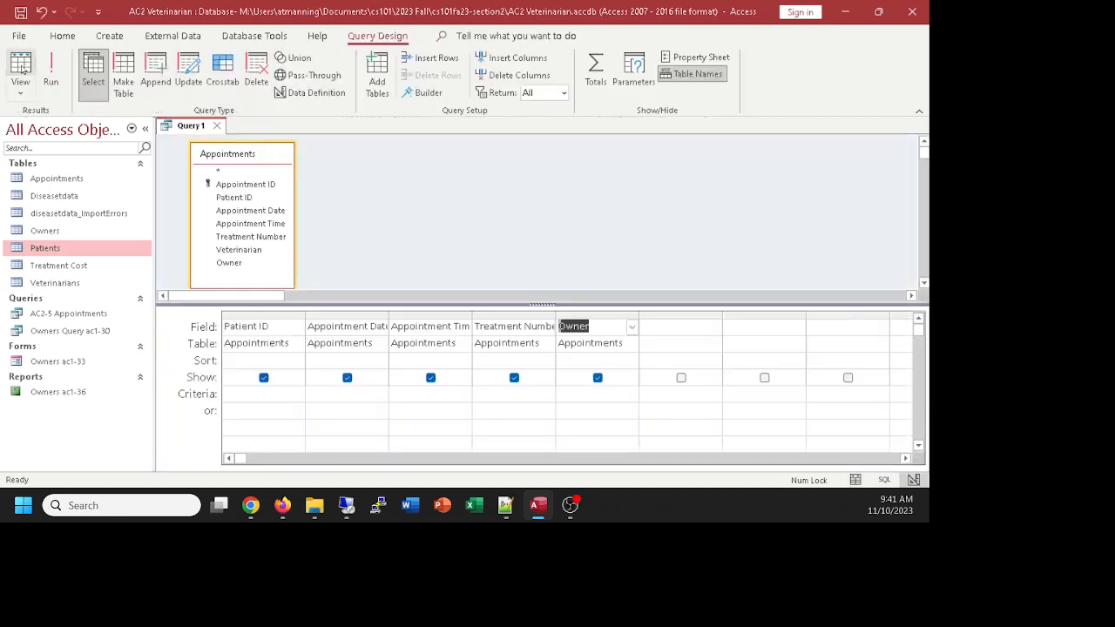
{"action": "double_click", "coordinate": [58, 180]}
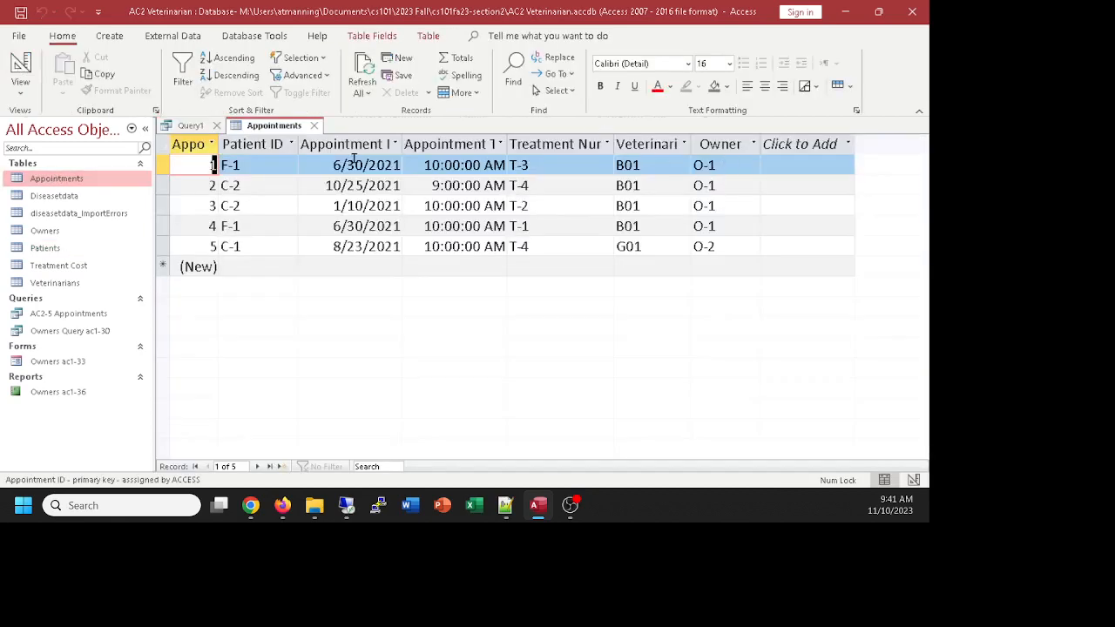
{"action": "left_click", "coordinate": [314, 126]}
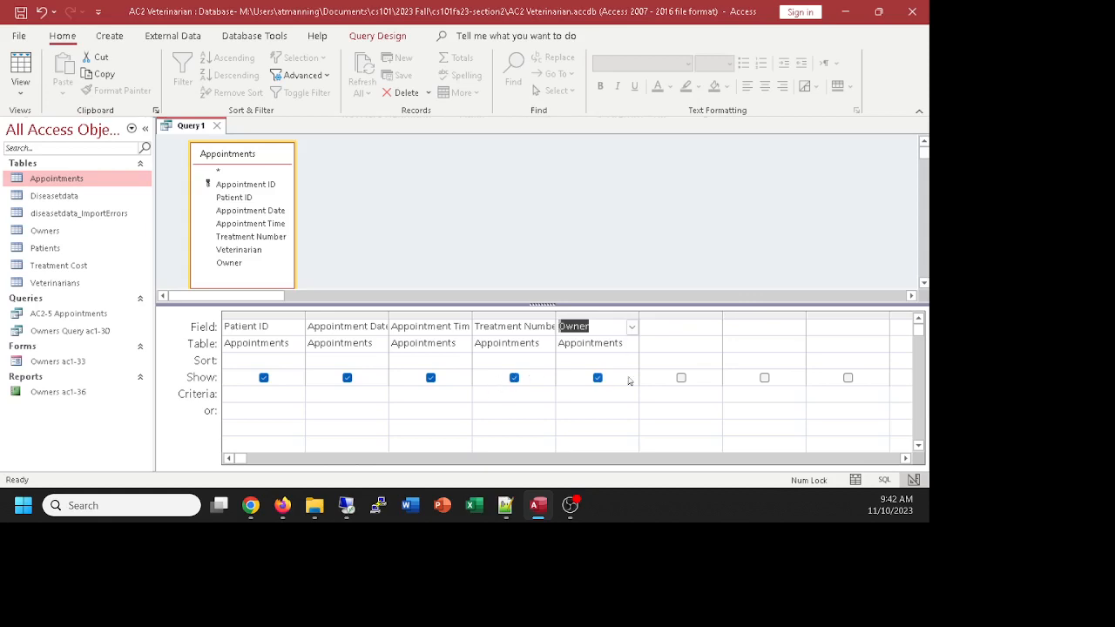
Step: Add the Veterinarian field and drag its column ahead of Patient ID
{"action": "left_click", "coordinate": [692, 342]}
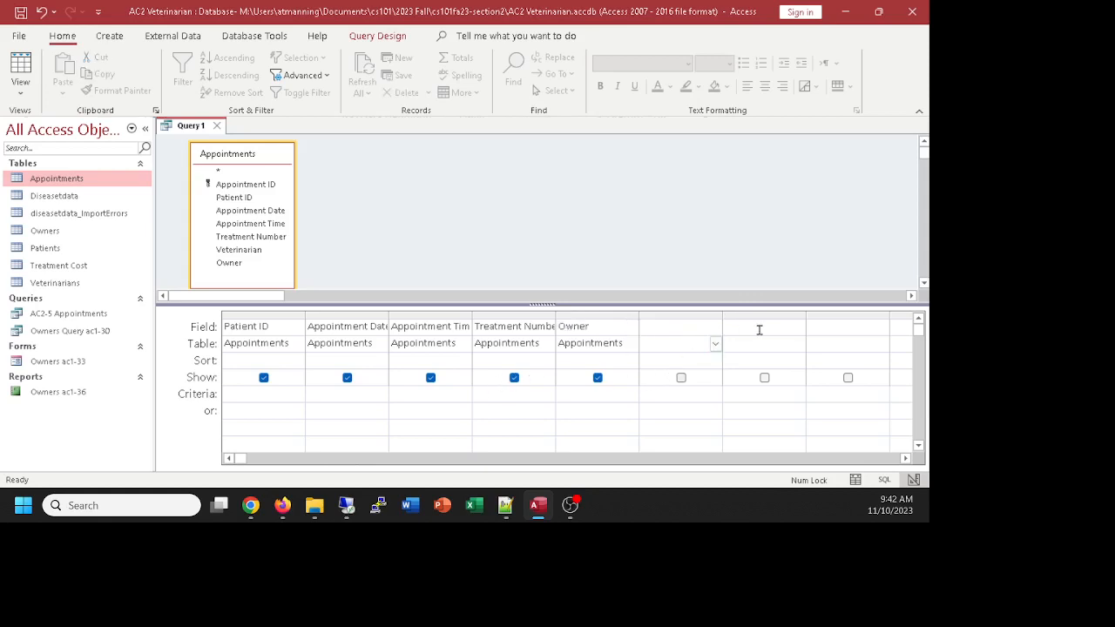
{"action": "double_click", "coordinate": [235, 252]}
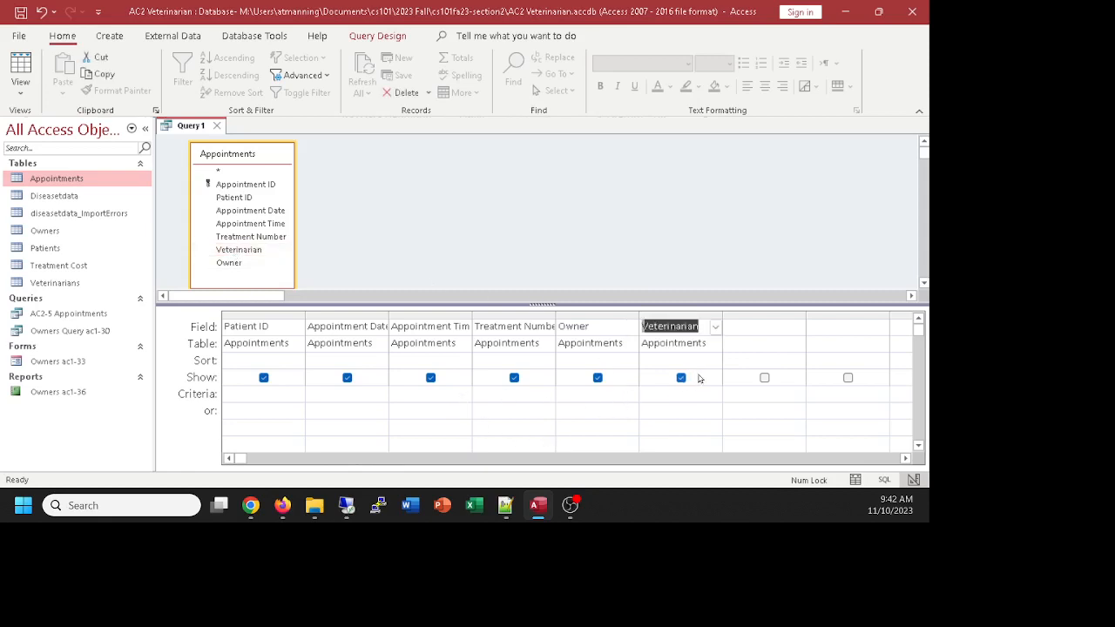
{"action": "left_click", "coordinate": [683, 317]}
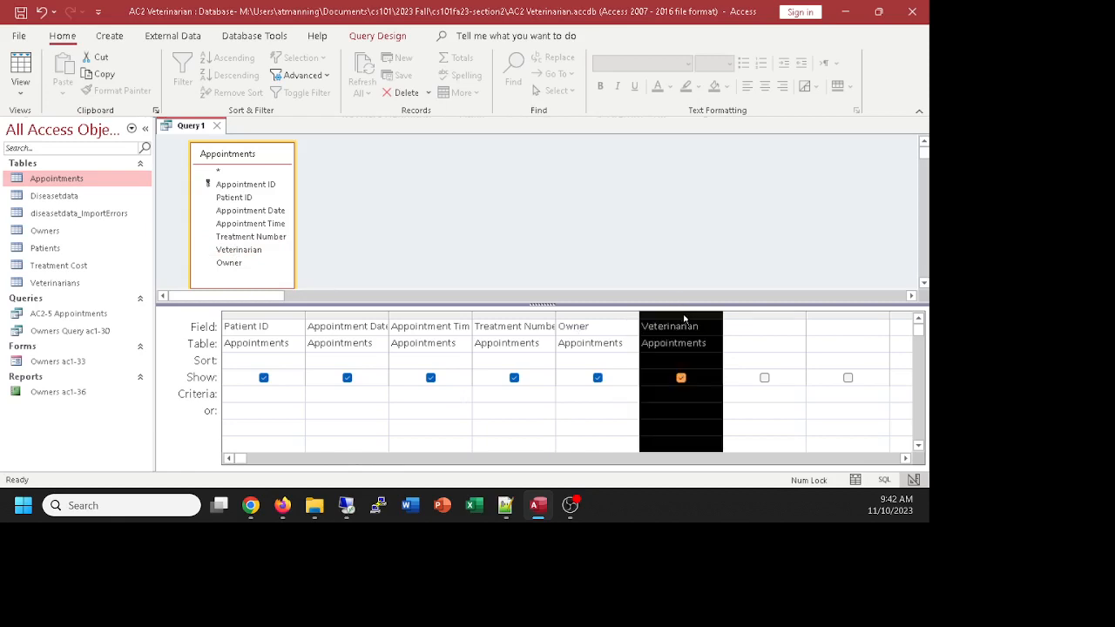
{"action": "left_click_drag", "start_coordinate": [684, 318], "coordinate": [270, 322]}
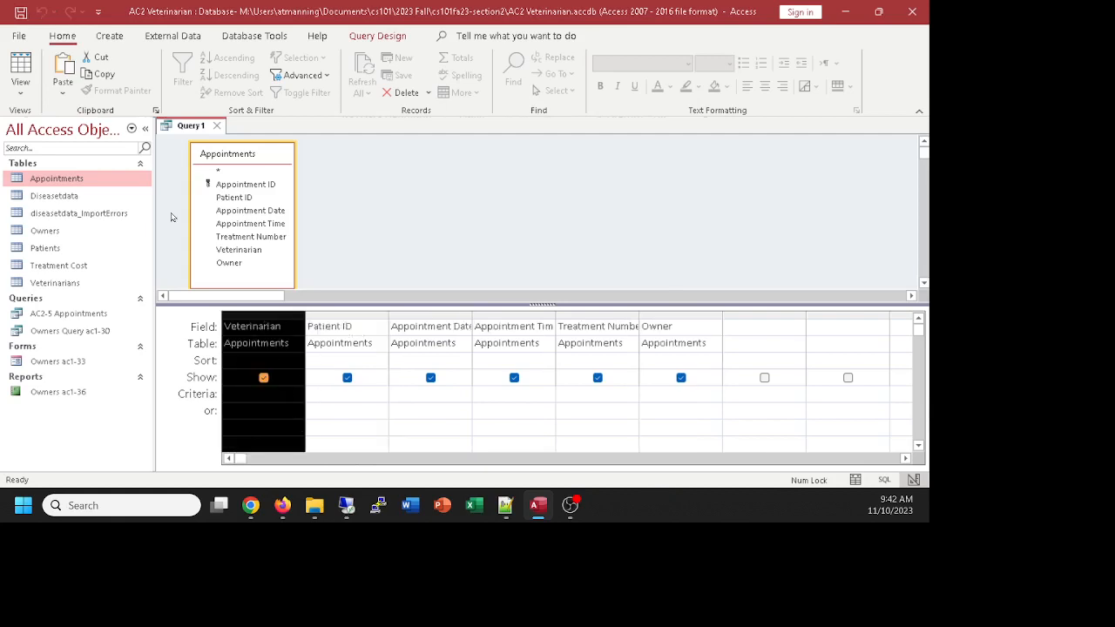
Step: Preview Query1's records in Datasheet View twice, returning to Design View each time
{"action": "left_click", "coordinate": [19, 65]}
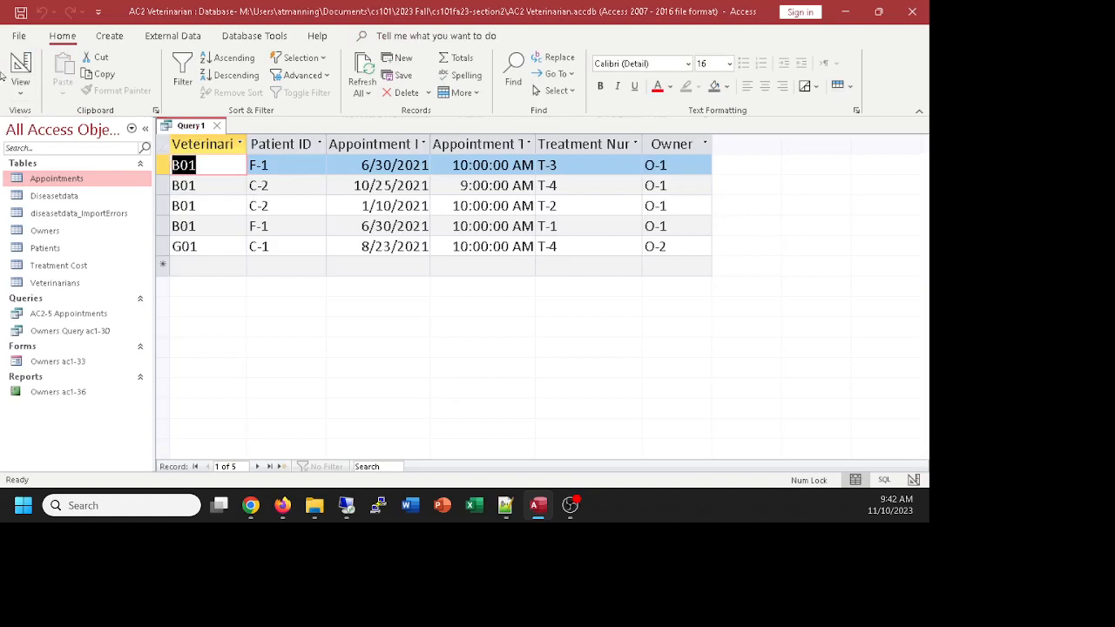
{"action": "left_click", "coordinate": [21, 65]}
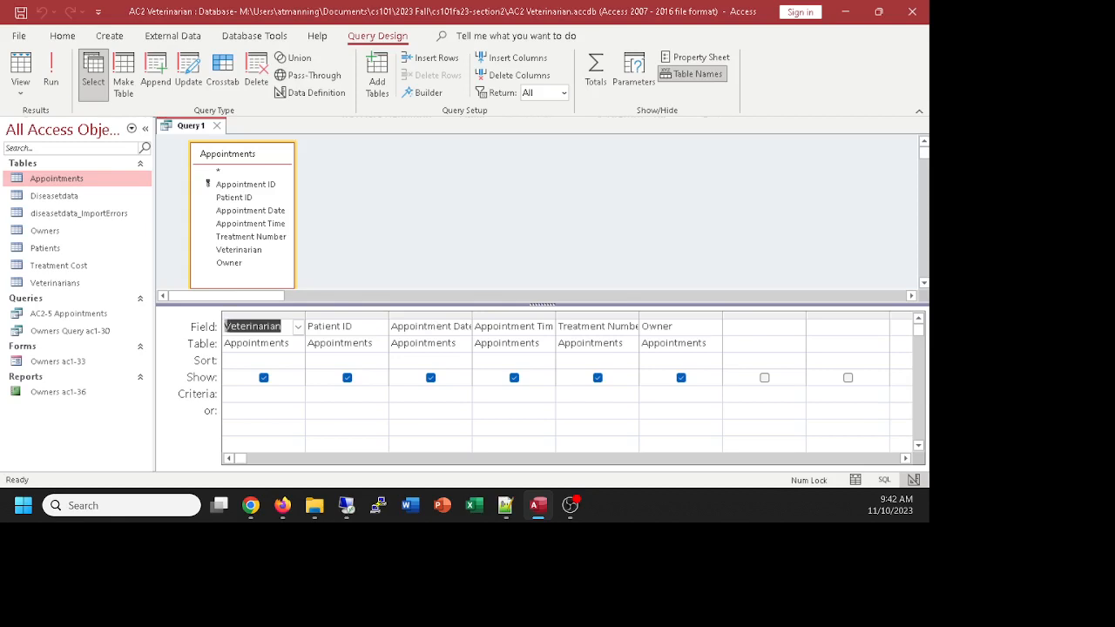
{"action": "left_click", "coordinate": [250, 505]}
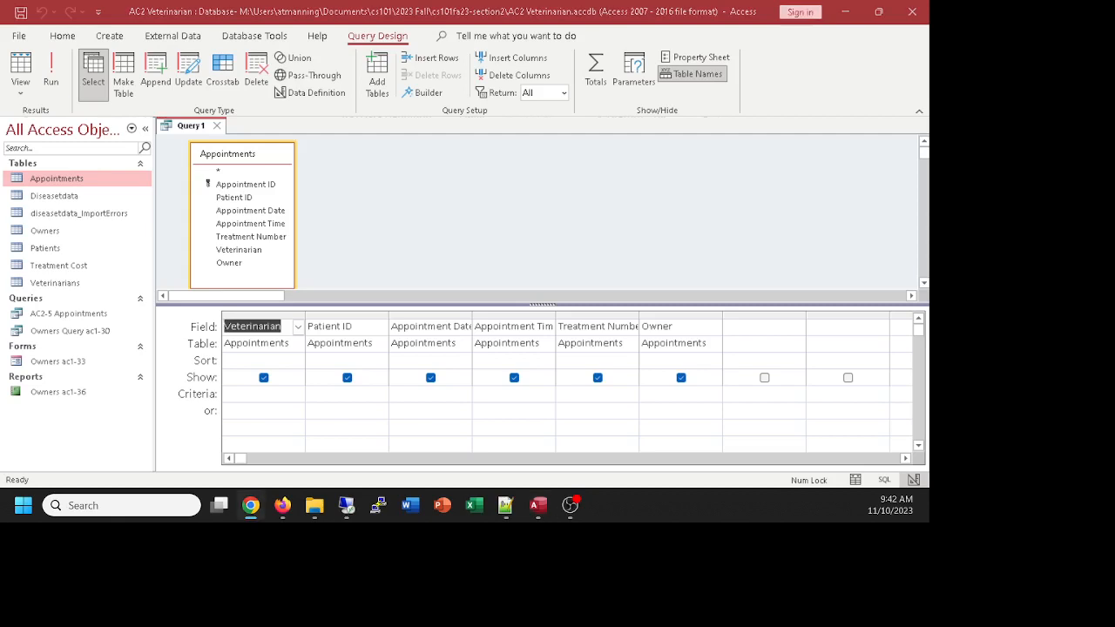
{"action": "left_click", "coordinate": [23, 73]}
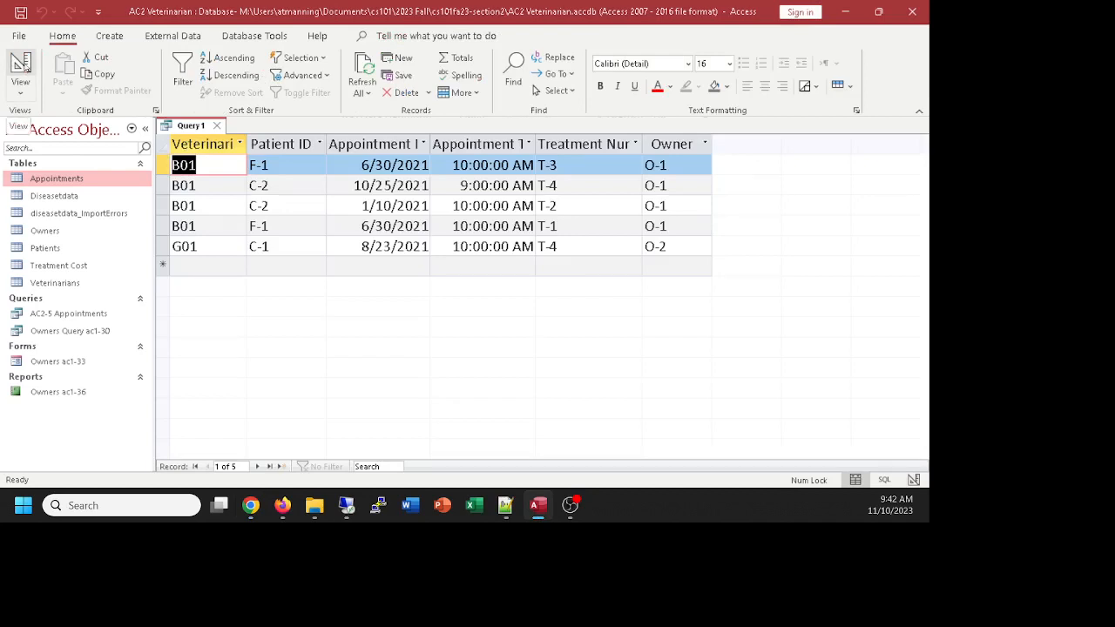
{"action": "left_click", "coordinate": [21, 68]}
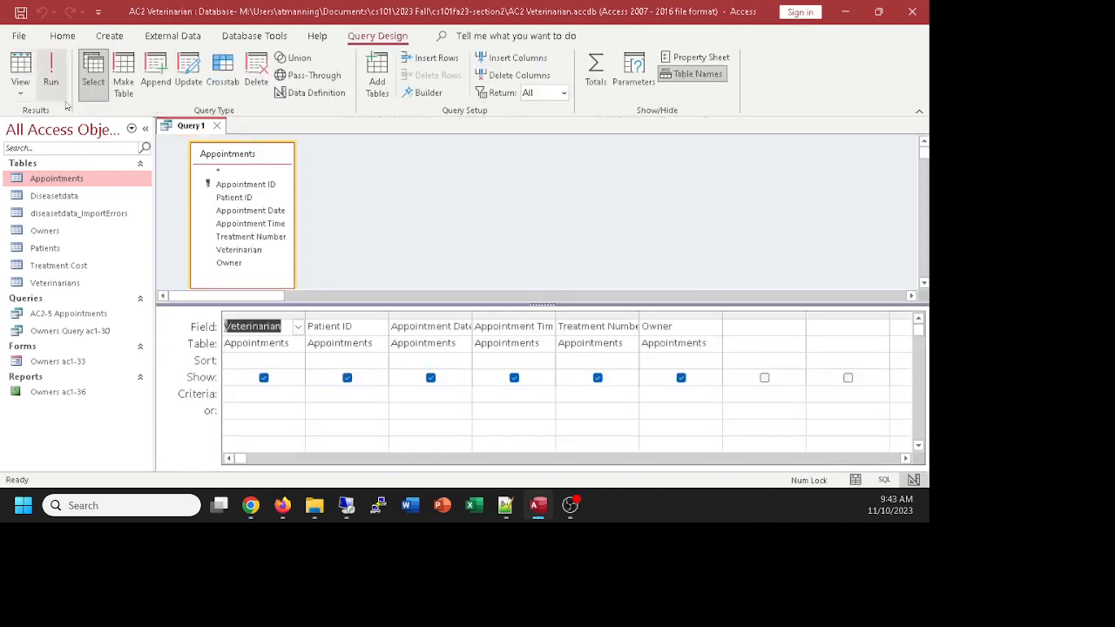
Step: Enter the criterion G01 under the Veterinarian field
{"action": "left_click", "coordinate": [251, 393]}
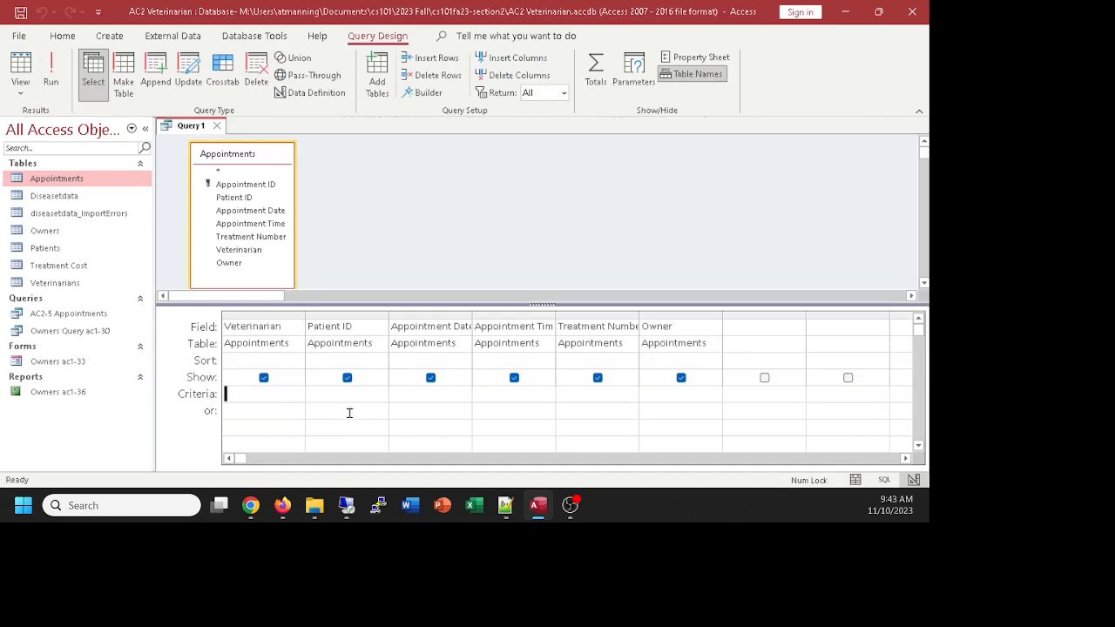
{"action": "type", "text": "G01"}
{"action": "left_click", "coordinate": [282, 425]}
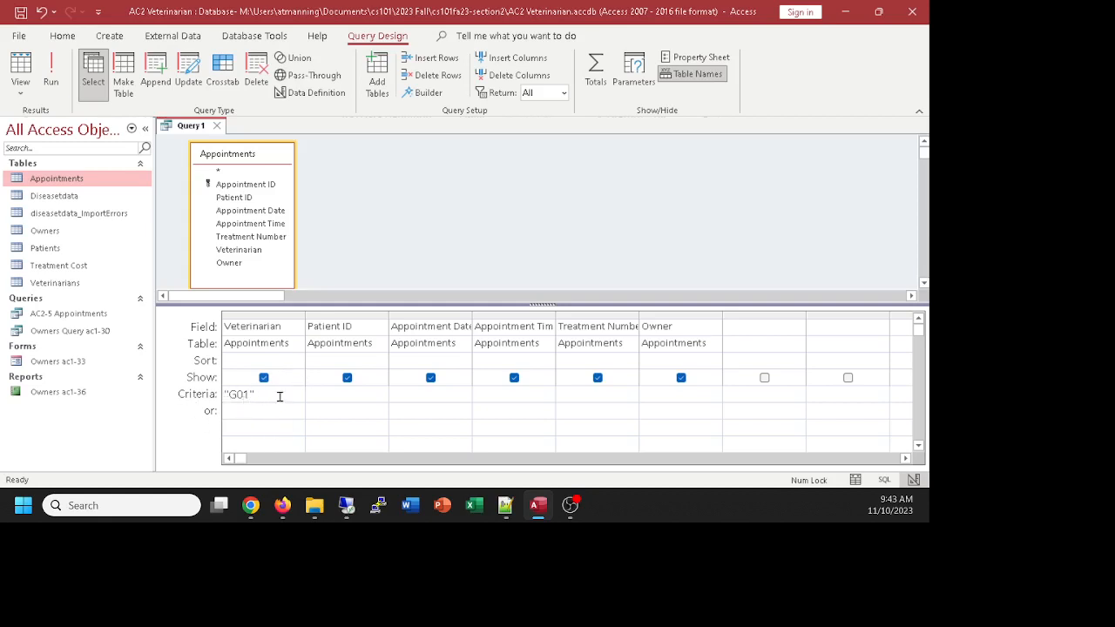
Step: Confirm the G01 filter returns one appointment in Datasheet View, then return to Design View
{"action": "left_click", "coordinate": [27, 65]}
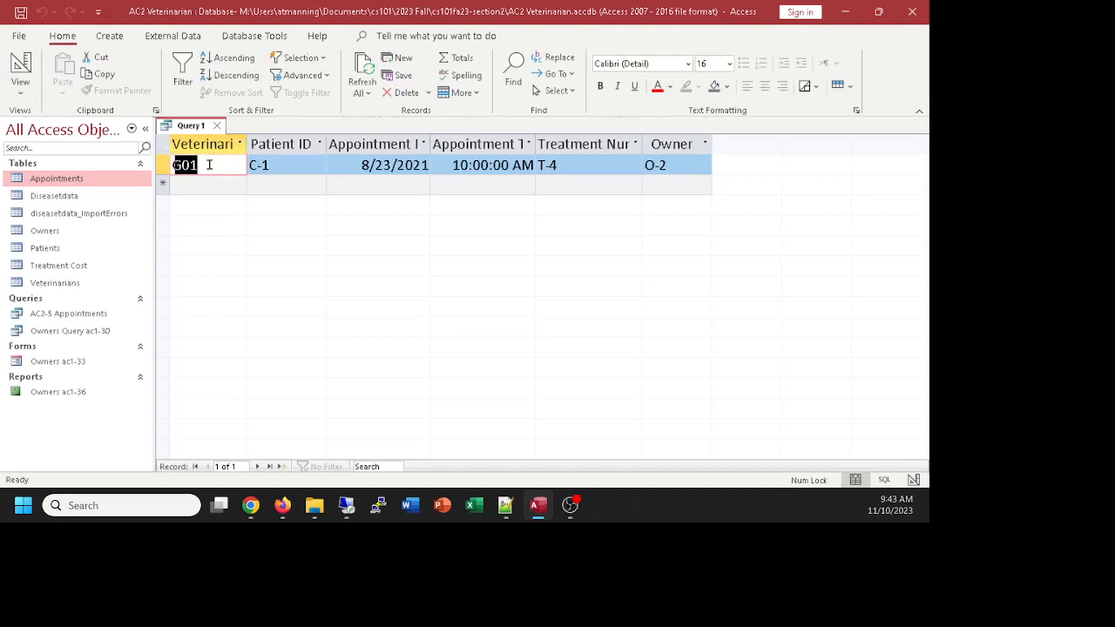
{"action": "left_click", "coordinate": [14, 70]}
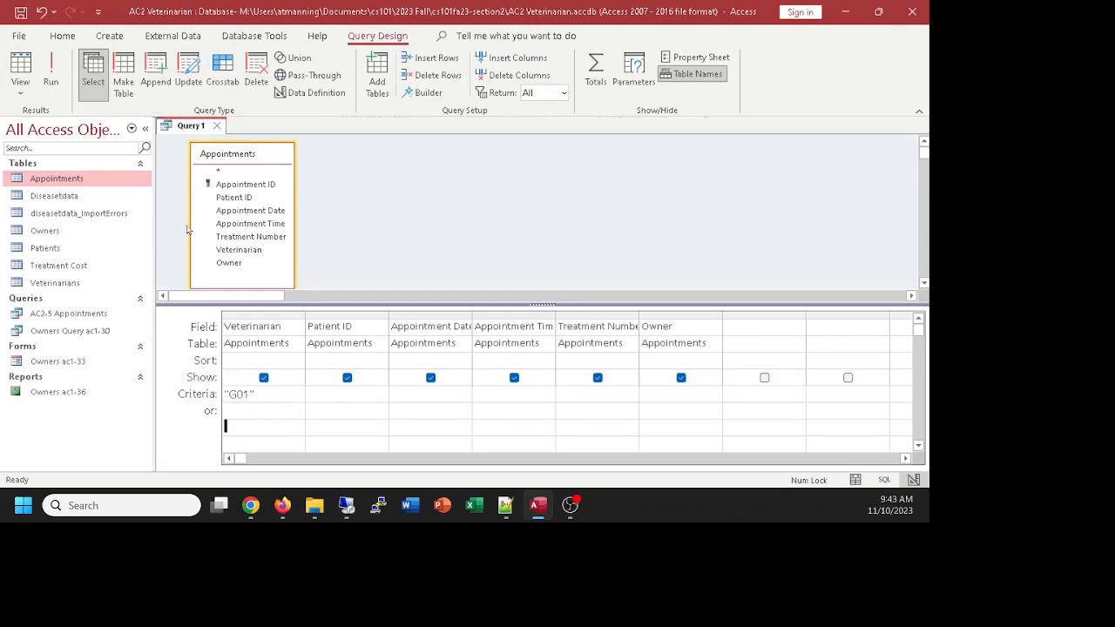
{"action": "left_click", "coordinate": [21, 68]}
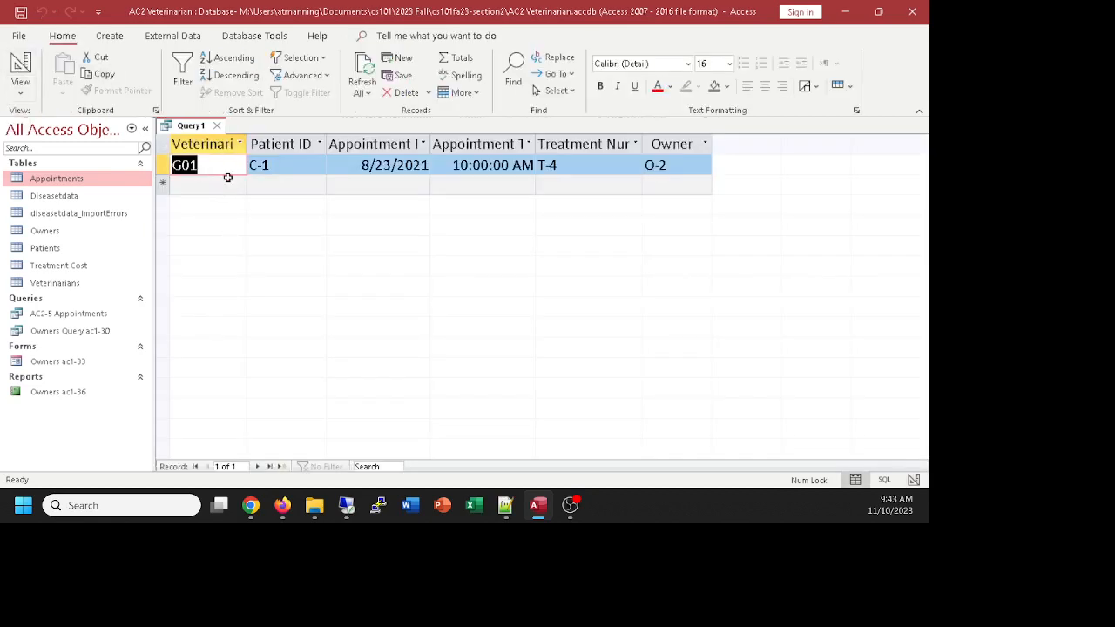
{"action": "left_click", "coordinate": [21, 70]}
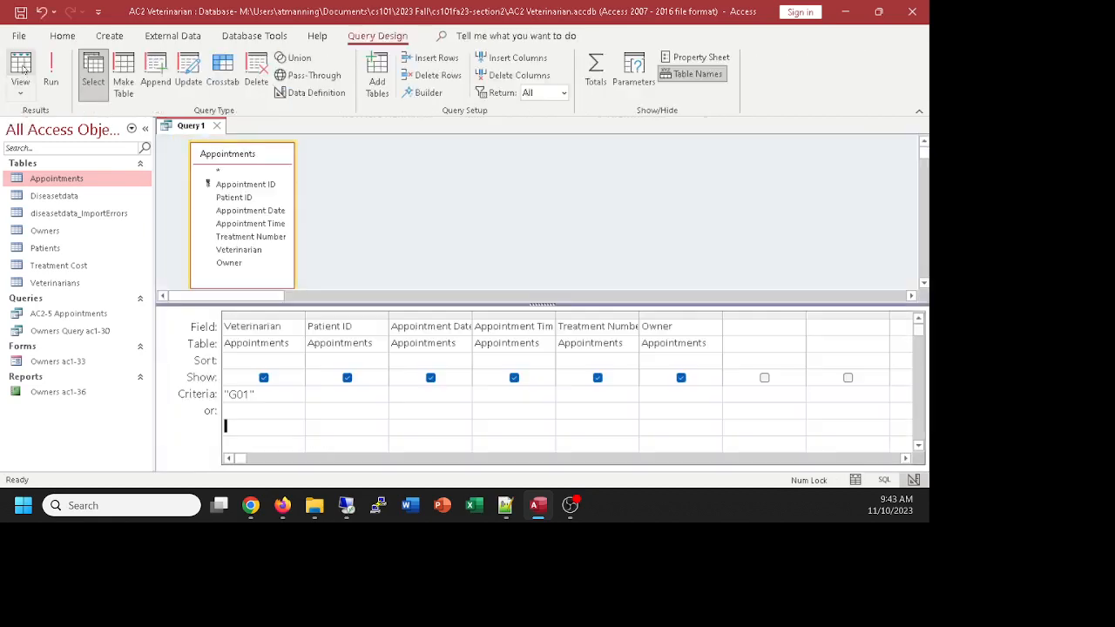
{"action": "left_click", "coordinate": [22, 92]}
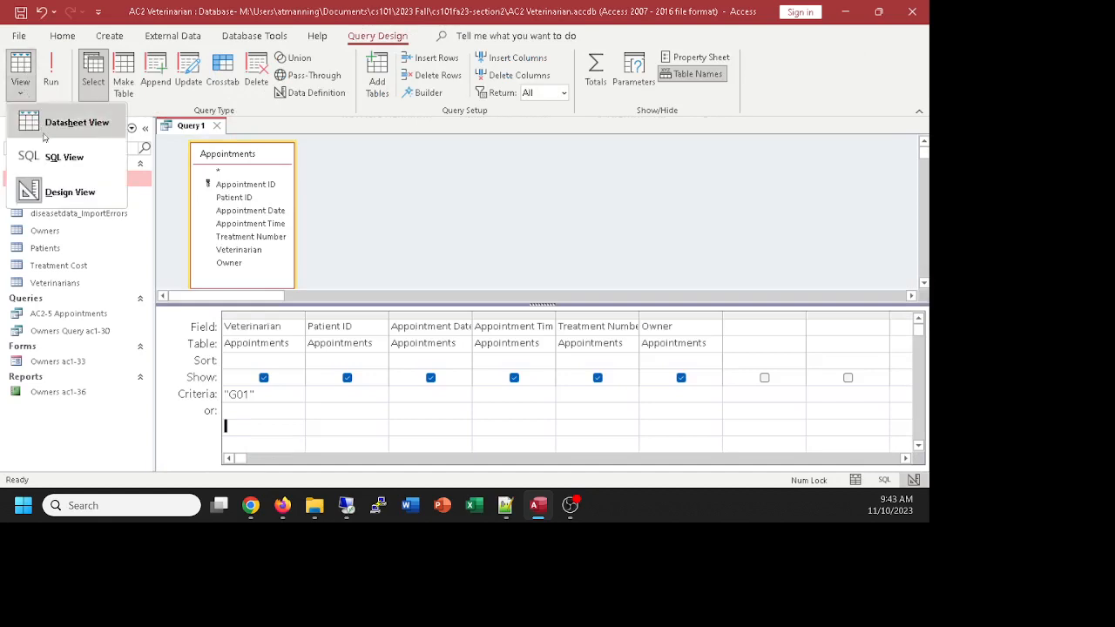
{"action": "left_click", "coordinate": [52, 156]}
{"action": "left_click", "coordinate": [234, 204]}
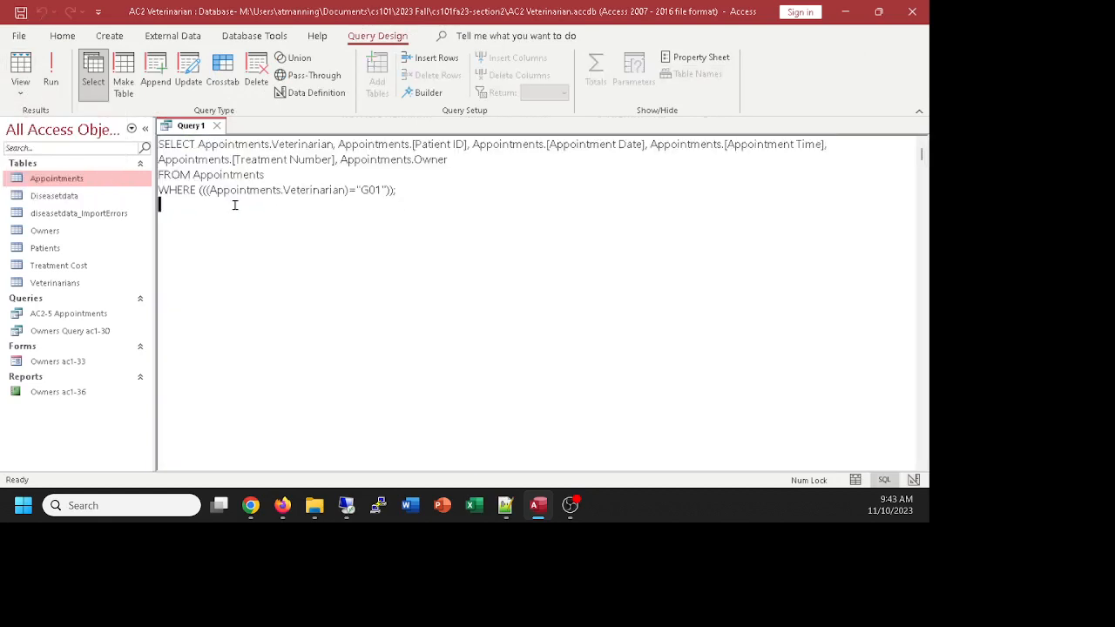
{"action": "left_click_drag", "start_coordinate": [410, 190], "coordinate": [157, 194]}
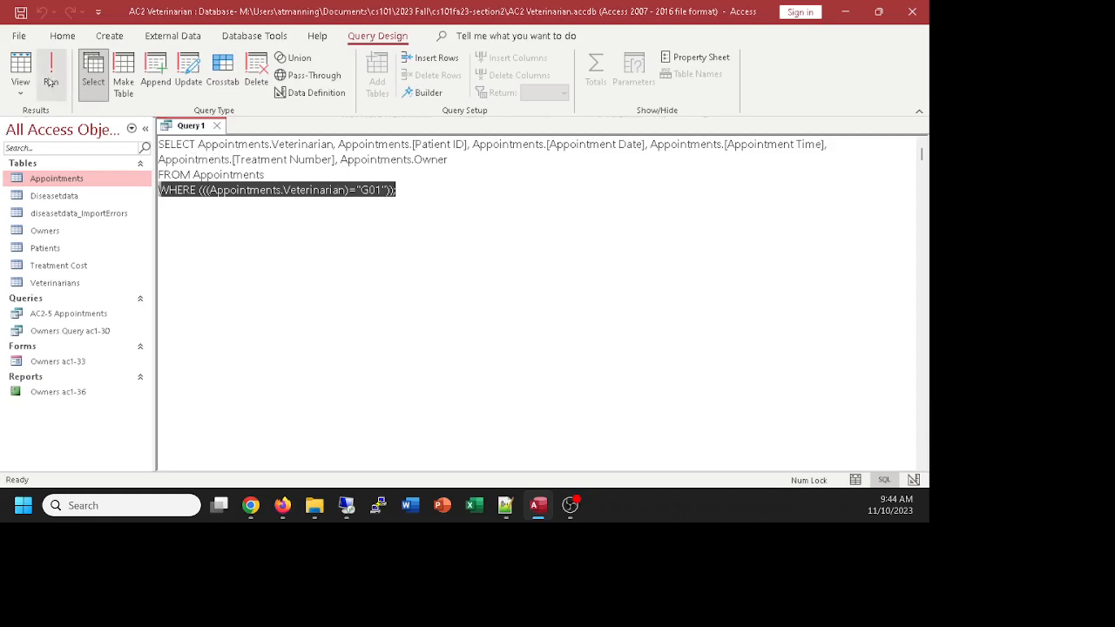
{"action": "left_click", "coordinate": [22, 70]}
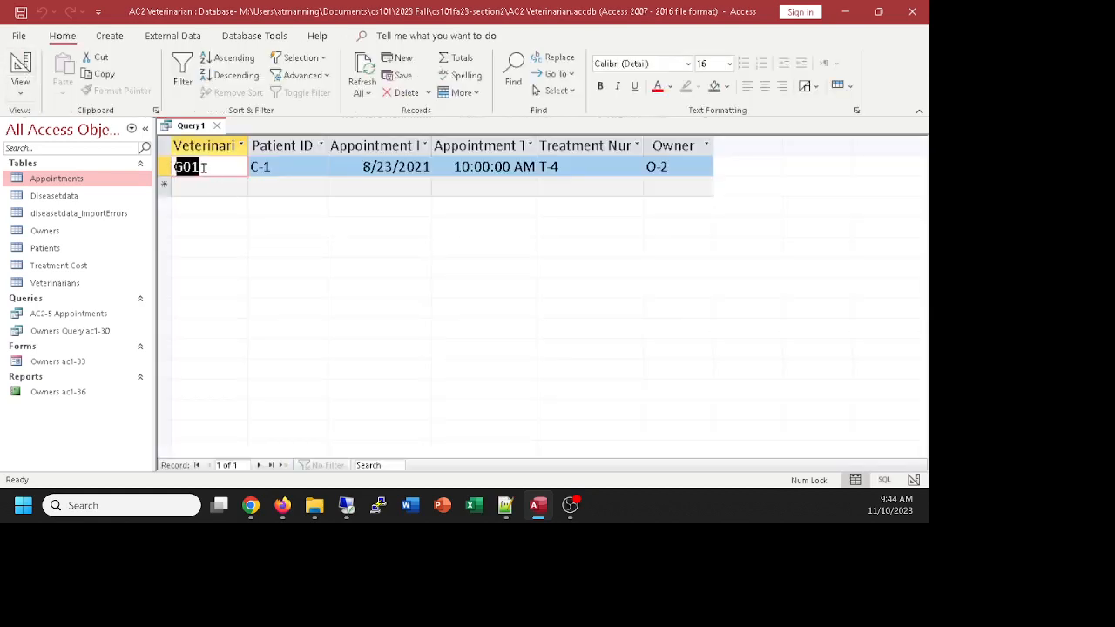
{"action": "left_click", "coordinate": [21, 64]}
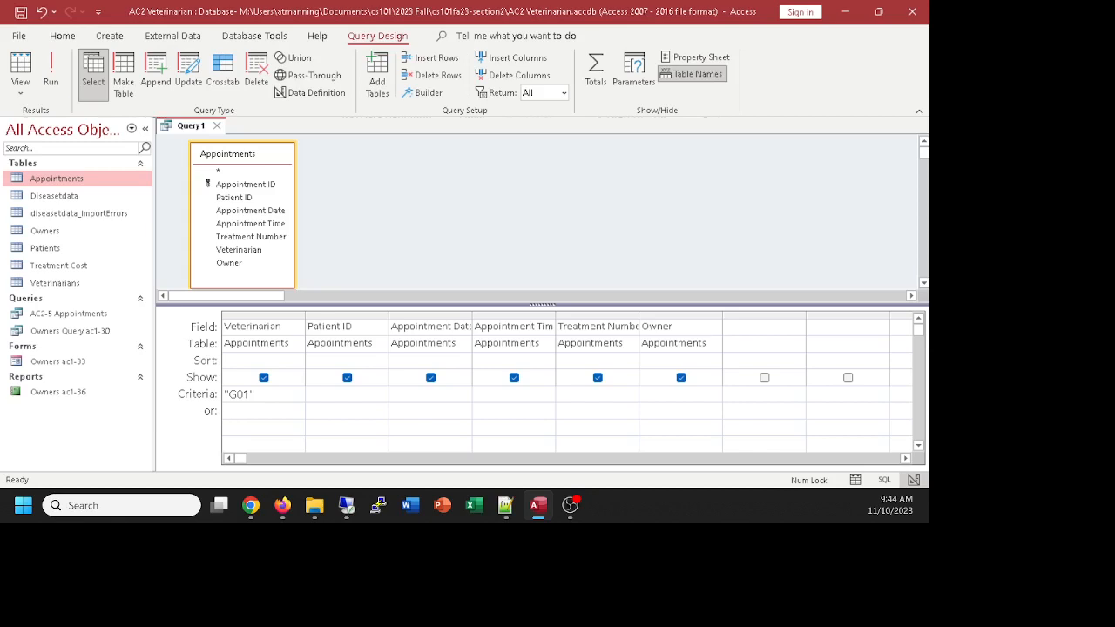
{"action": "left_click", "coordinate": [251, 506]}
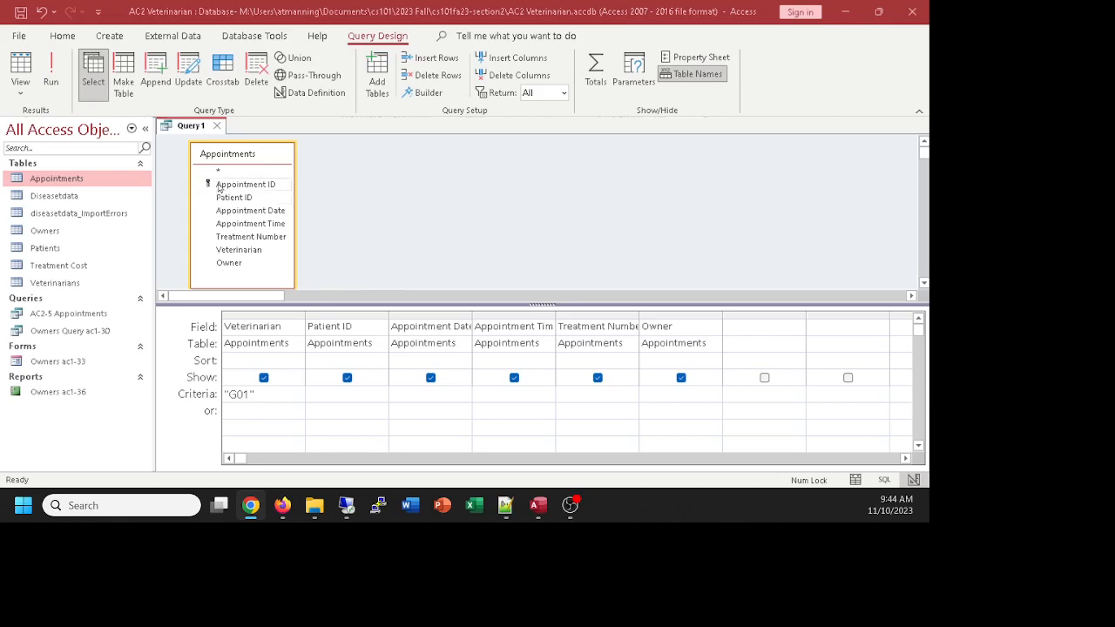
Step: Save the G01-filtered Appointments query as 'AC2-8 Critera on Appointments'
{"action": "left_click", "coordinate": [183, 129]}
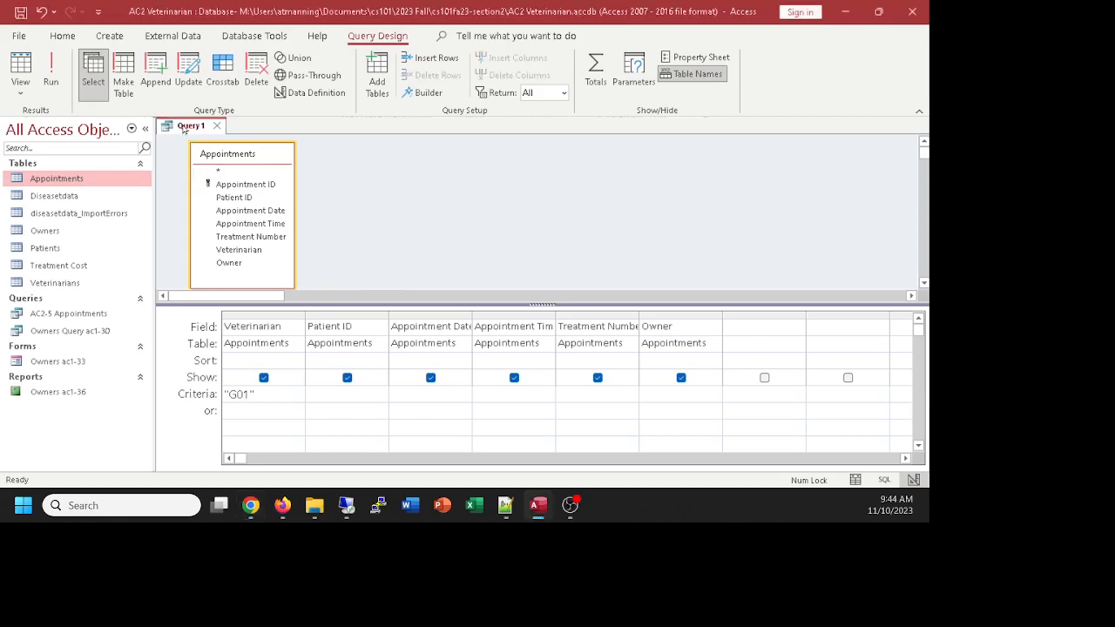
{"action": "key", "text": "ctrl+s"}
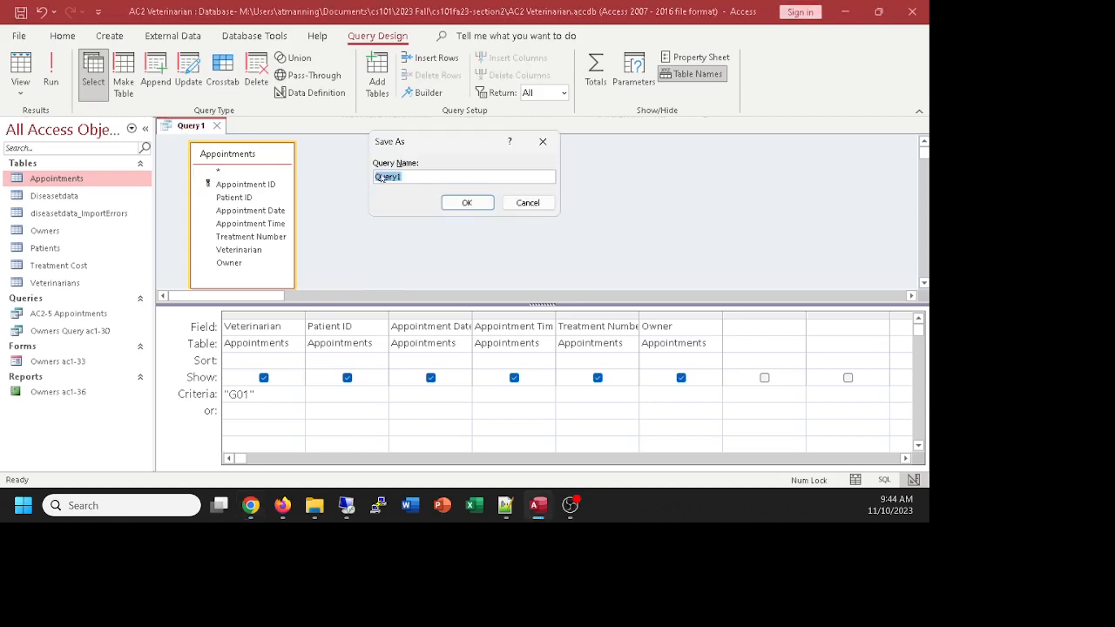
{"action": "type", "text": "AC2-8 Critera on Appointments"}
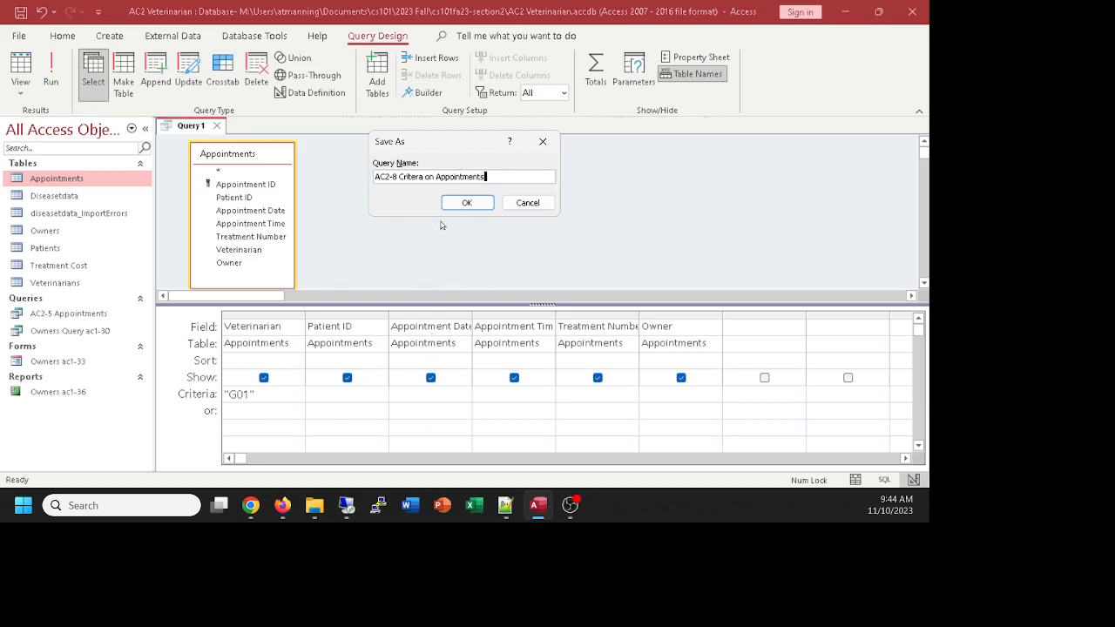
{"action": "left_click", "coordinate": [467, 203]}
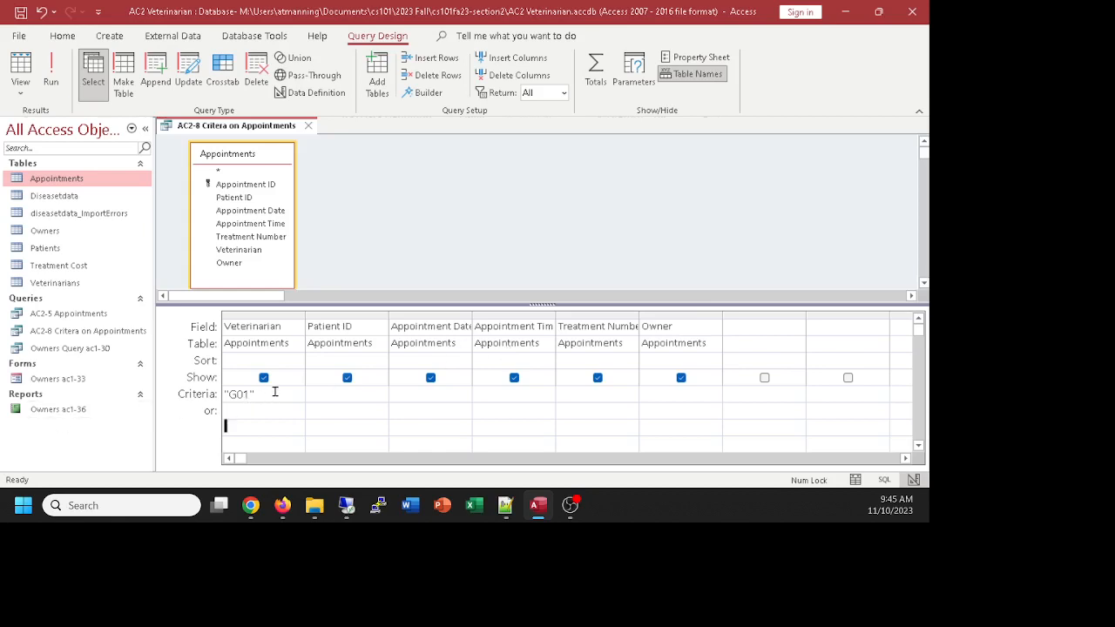
{"action": "left_click_drag", "start_coordinate": [255, 396], "coordinate": [211, 400]}
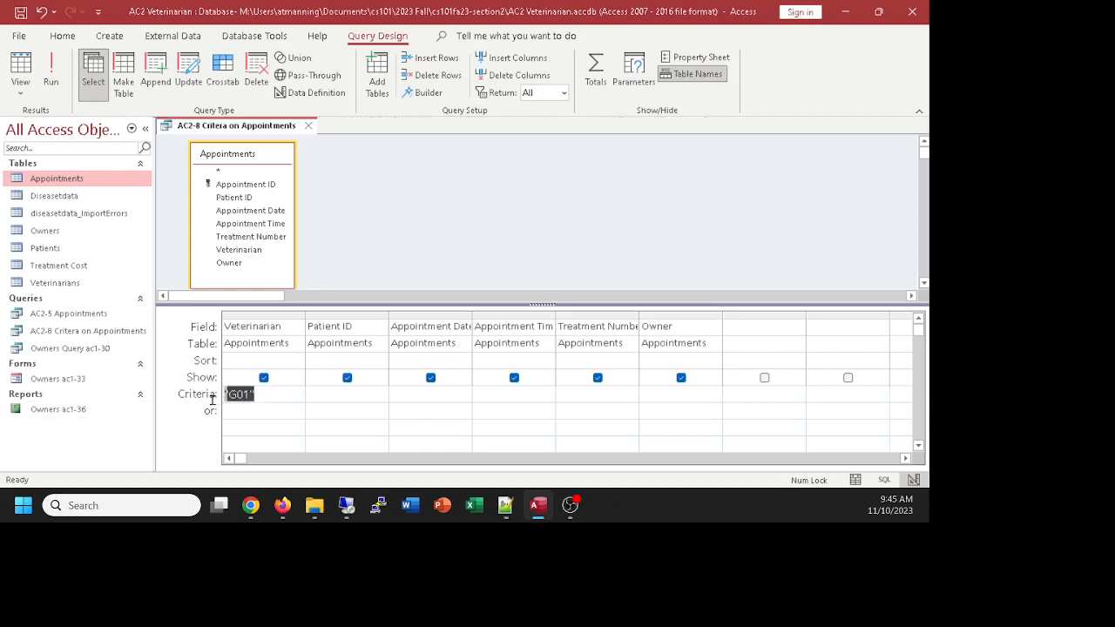
Step: Check the saved query's G01 results in Datasheet view, return to Design view, then close it
{"action": "left_click", "coordinate": [247, 410]}
{"action": "left_click", "coordinate": [21, 68]}
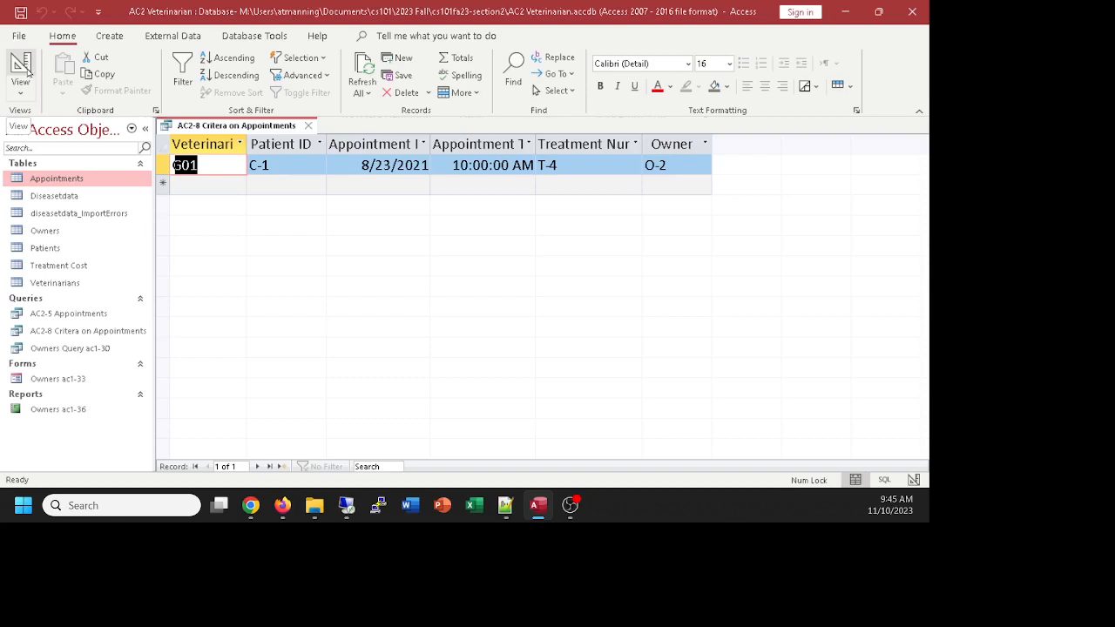
{"action": "left_click", "coordinate": [26, 74]}
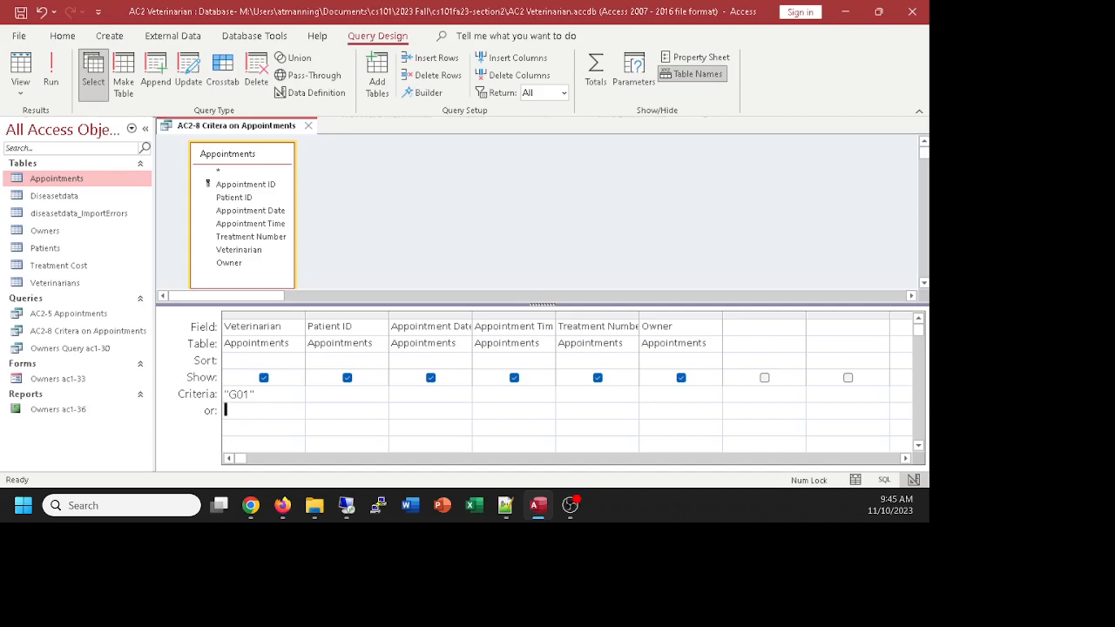
{"action": "key", "text": "alt+Tab"}
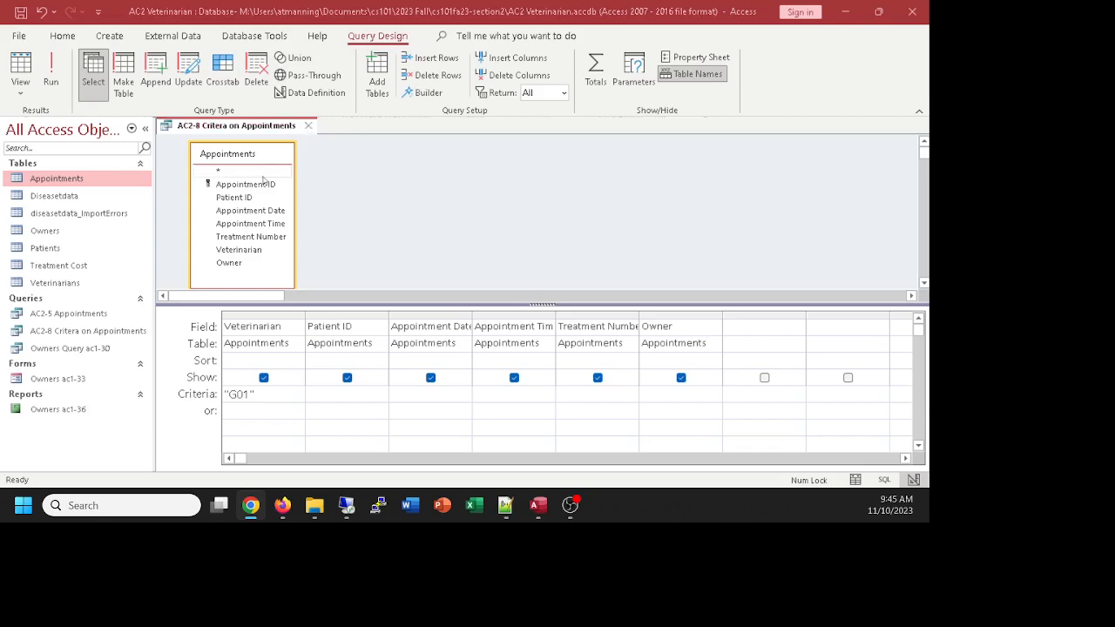
{"action": "left_click", "coordinate": [311, 128]}
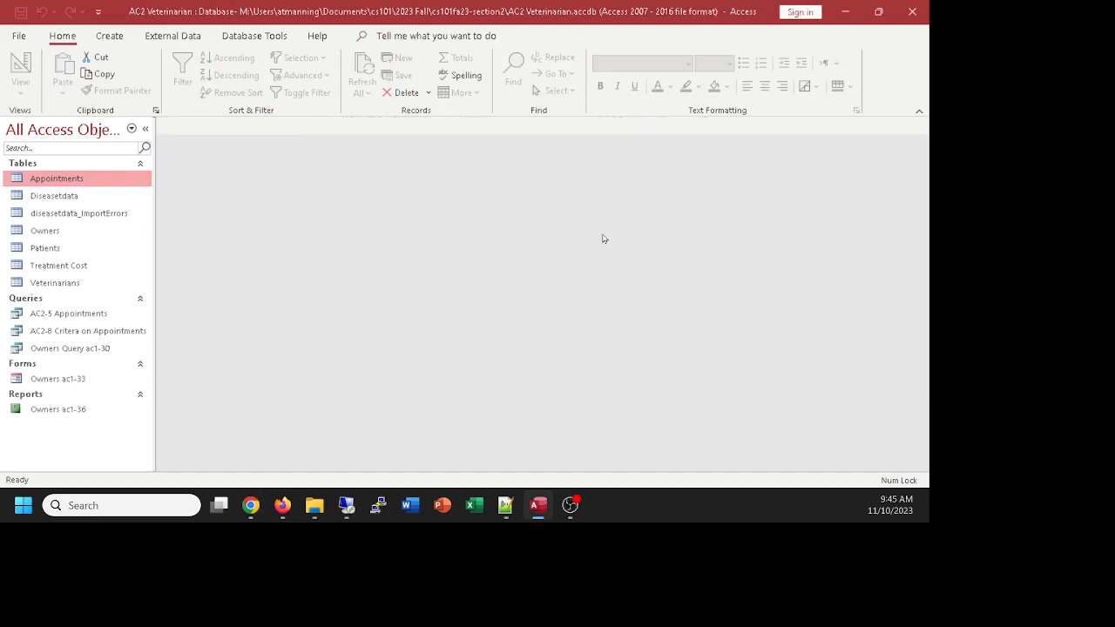
Step: Start a new query in Design view based on the Owners table
{"action": "left_click", "coordinate": [110, 37]}
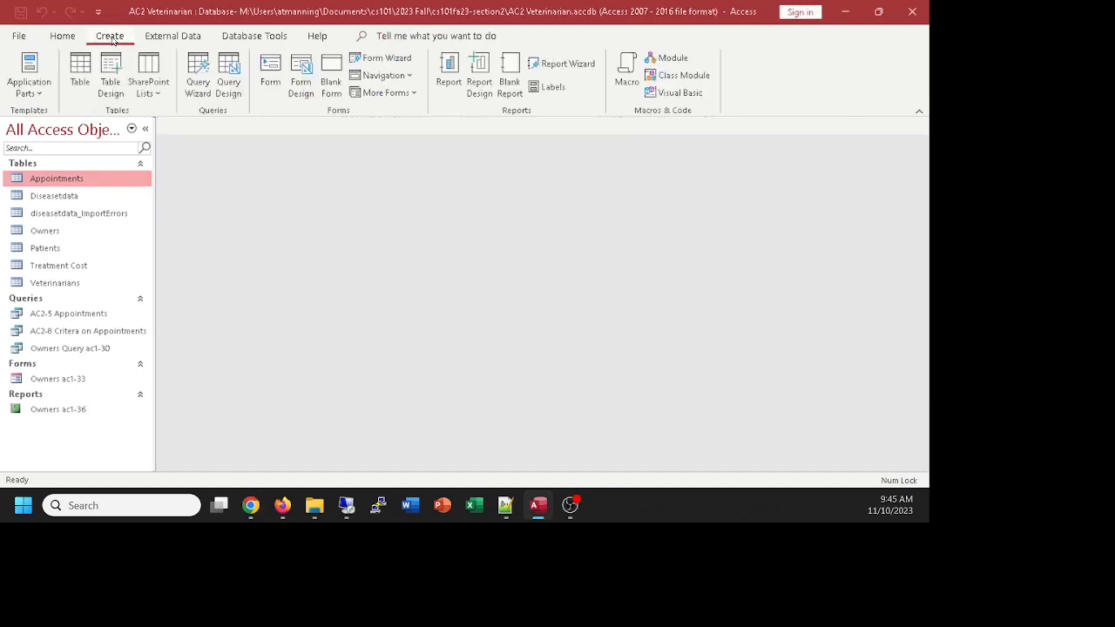
{"action": "left_click", "coordinate": [221, 69]}
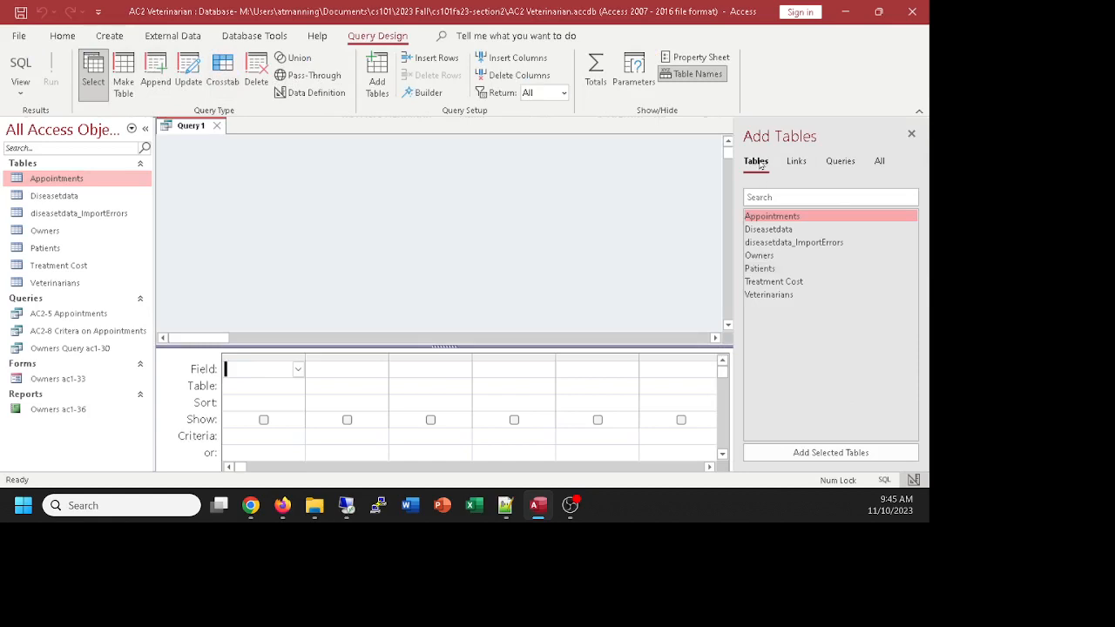
{"action": "double_click", "coordinate": [767, 255]}
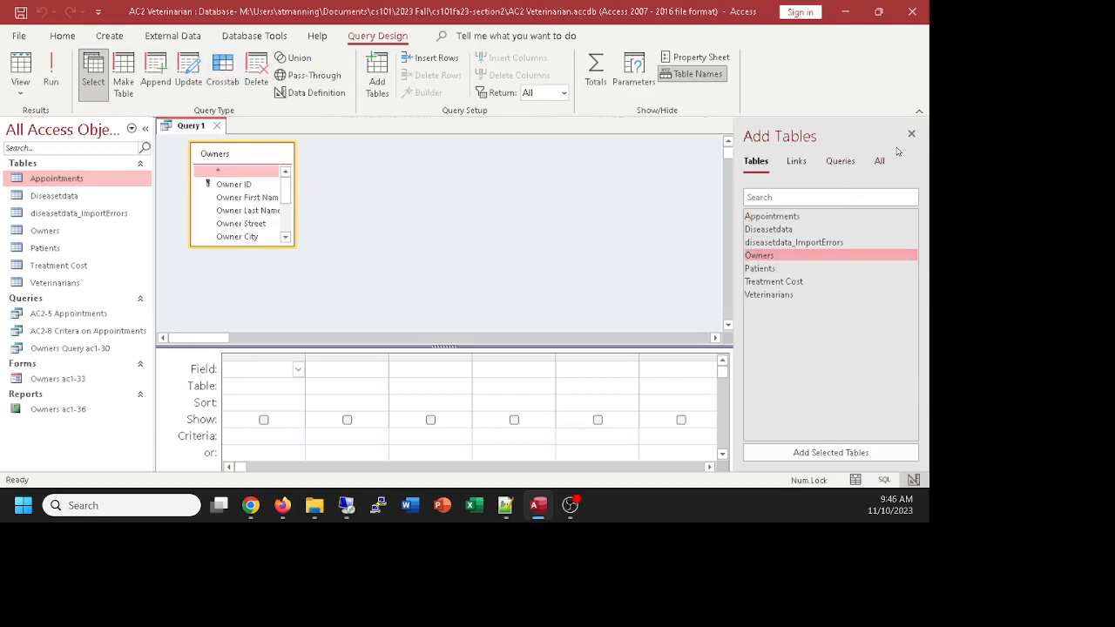
{"action": "left_click", "coordinate": [912, 133]}
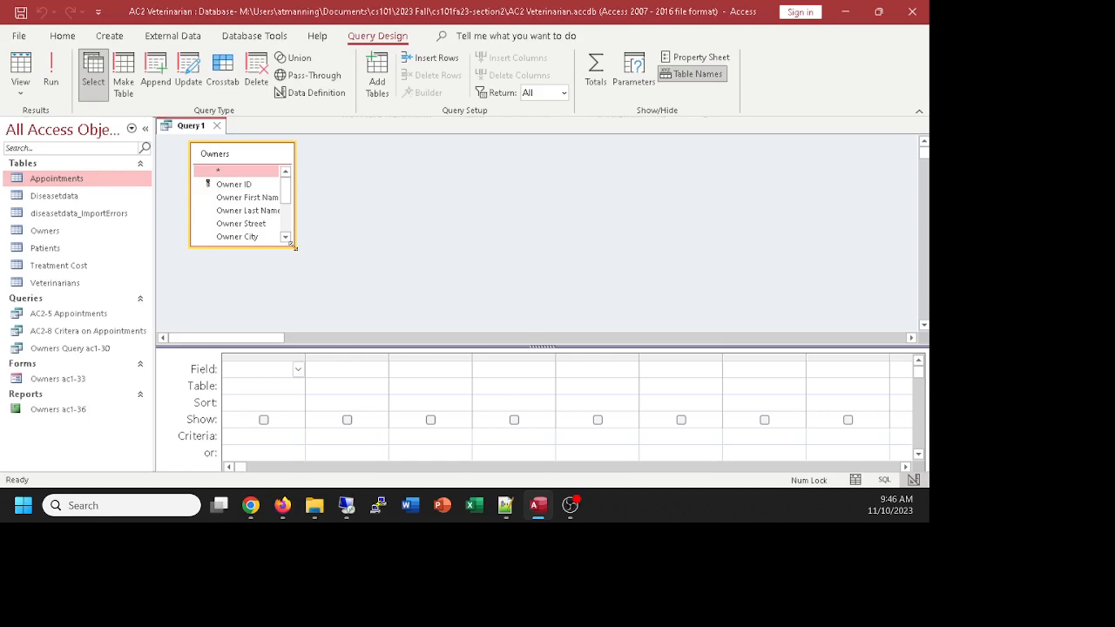
Step: Add Owner First Name, Last Name, Street, City, State and Postal Code to the grid
{"action": "left_click_drag", "start_coordinate": [293, 243], "coordinate": [385, 320]}
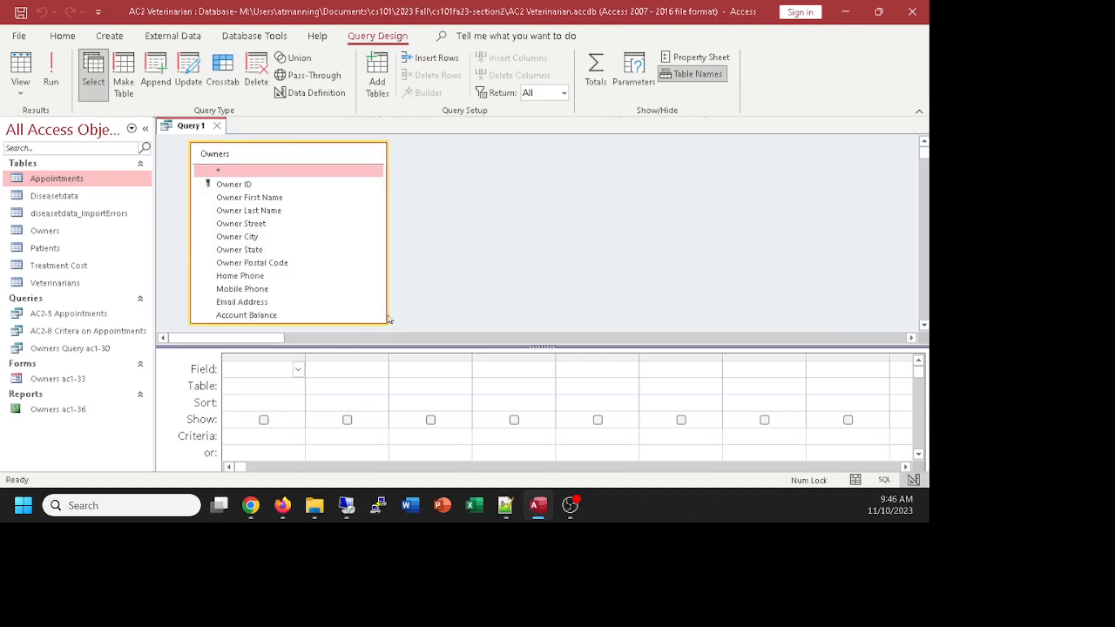
{"action": "double_click", "coordinate": [246, 199]}
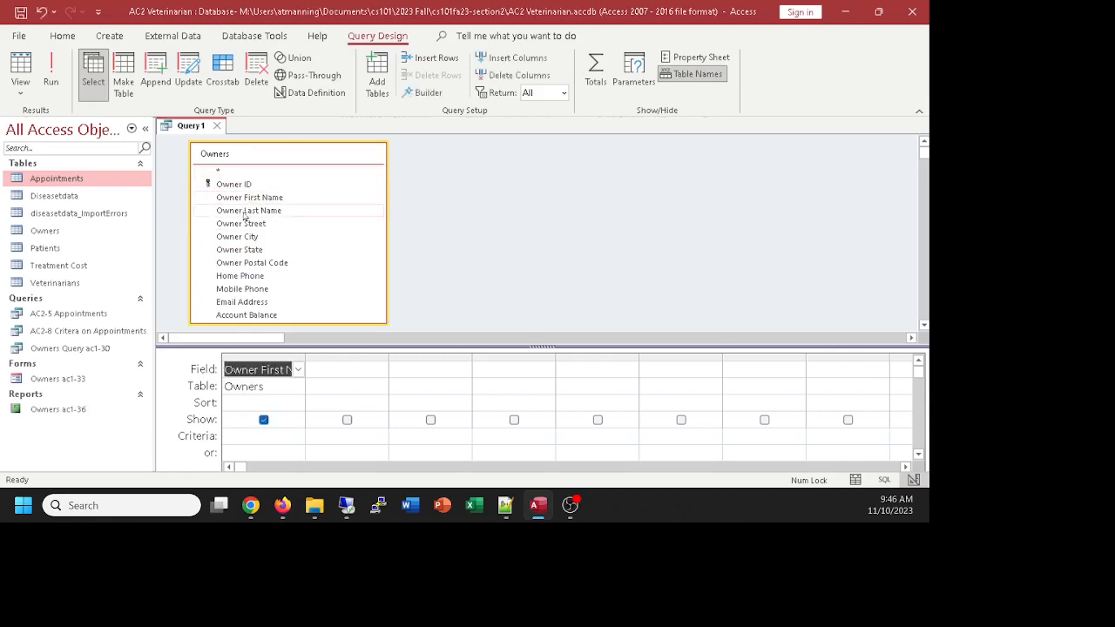
{"action": "double_click", "coordinate": [247, 211]}
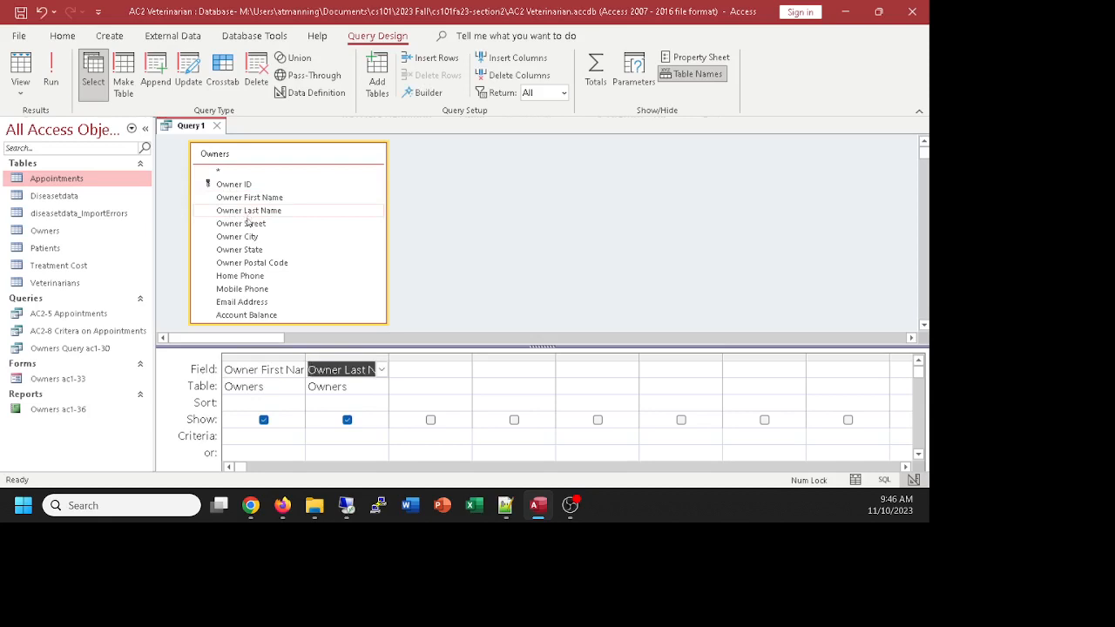
{"action": "double_click", "coordinate": [248, 224]}
{"action": "double_click", "coordinate": [251, 237]}
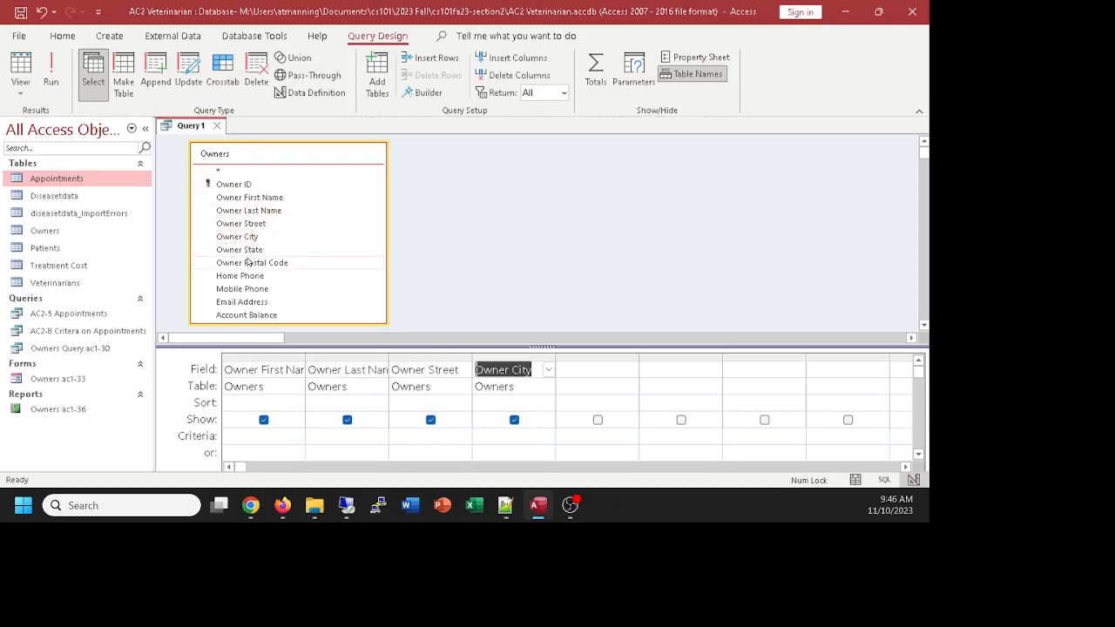
{"action": "left_click", "coordinate": [248, 252]}
{"action": "double_click", "coordinate": [250, 252]}
{"action": "double_click", "coordinate": [251, 265]}
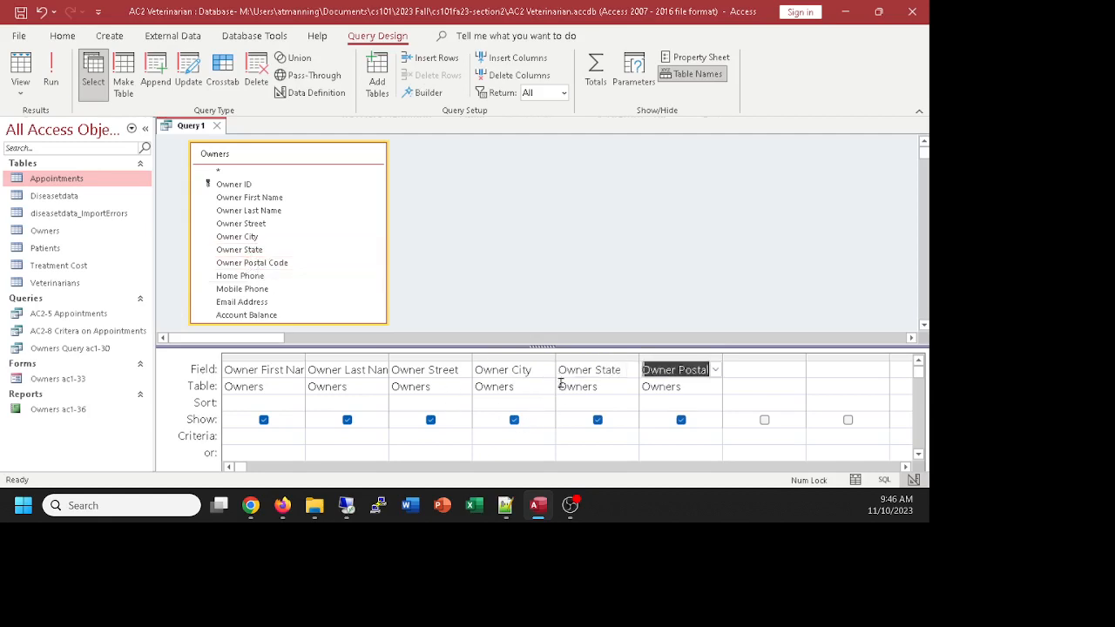
{"action": "mouse_move", "coordinate": [542, 349]}
{"action": "left_mouse_down"}
{"action": "mouse_move", "coordinate": [542, 277]}
{"action": "mouse_move", "coordinate": [542, 344]}
{"action": "left_mouse_up"}
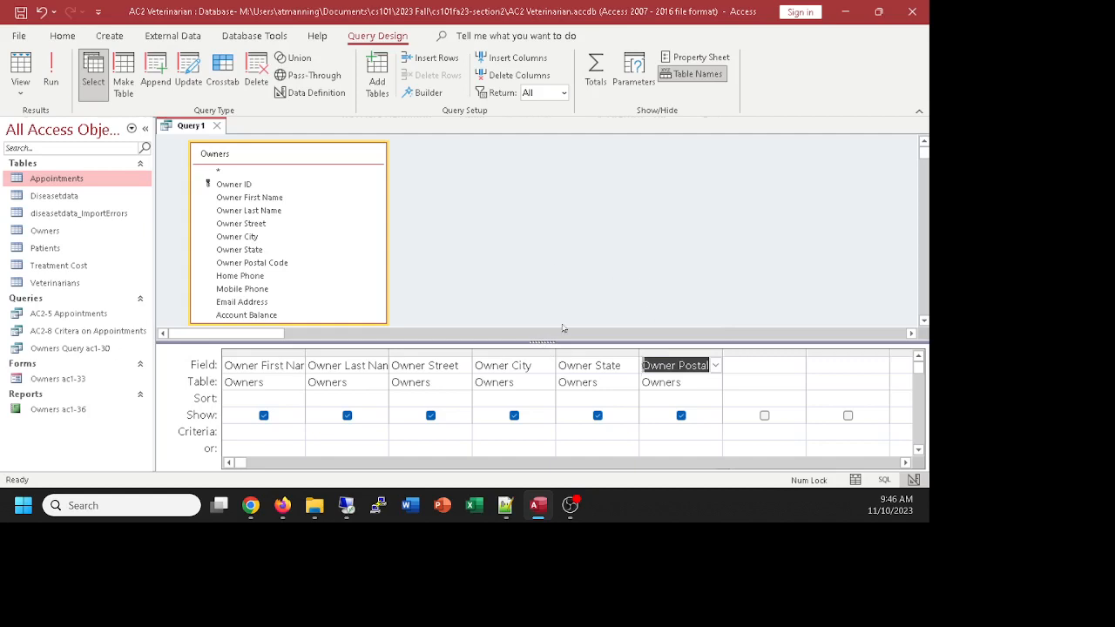
Step: Preview the unfiltered Owners results and return to Design view
{"action": "left_click", "coordinate": [21, 65]}
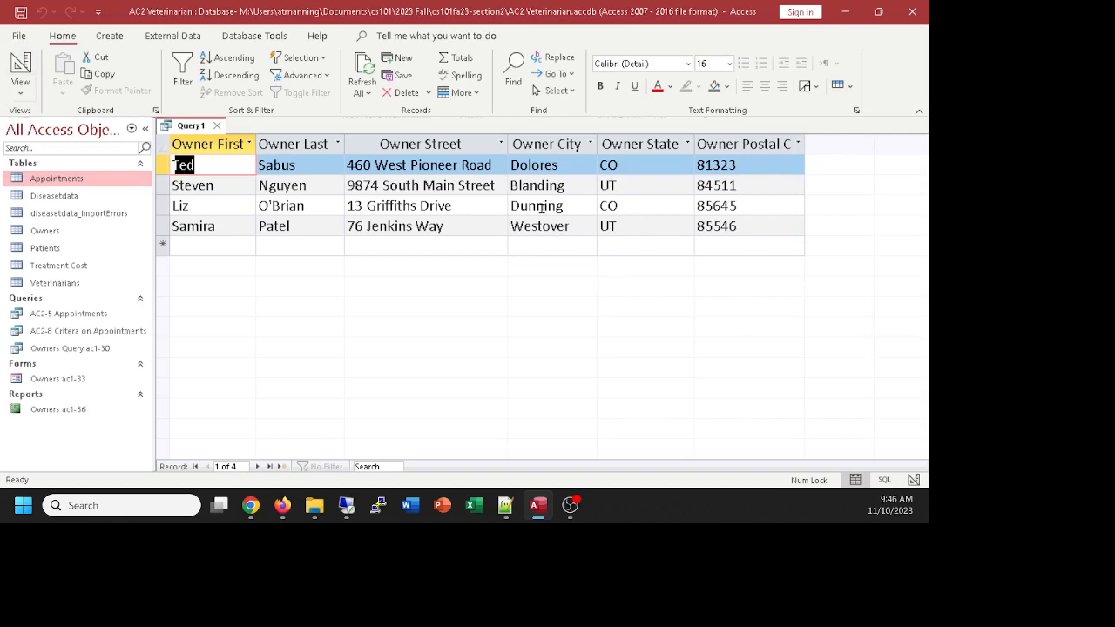
{"action": "left_click", "coordinate": [20, 66]}
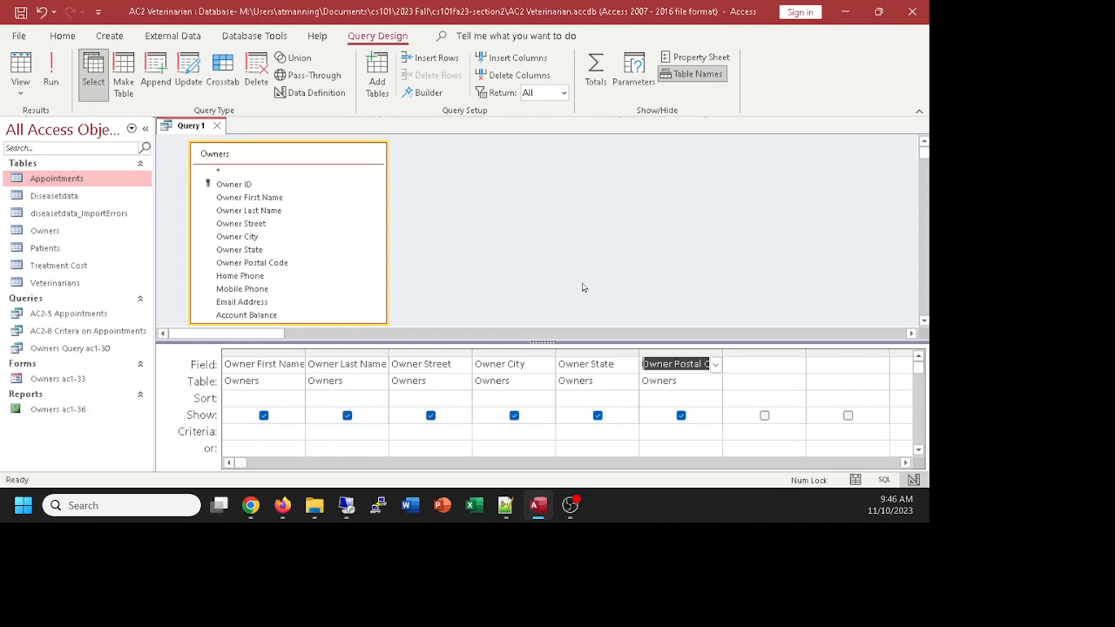
{"action": "left_click", "coordinate": [596, 429]}
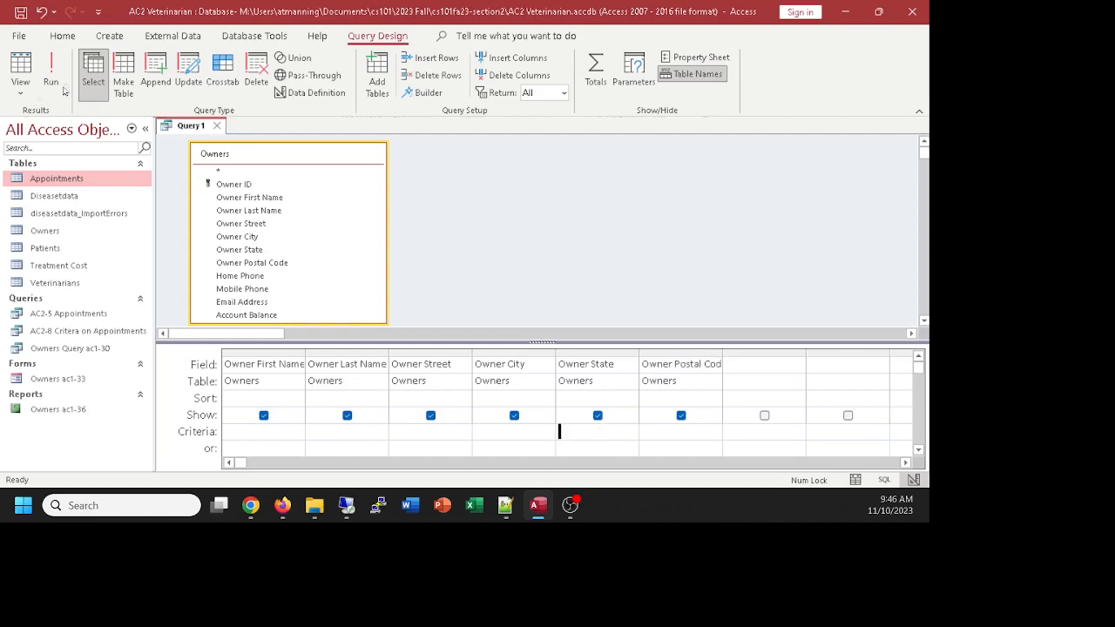
{"action": "left_click", "coordinate": [20, 67]}
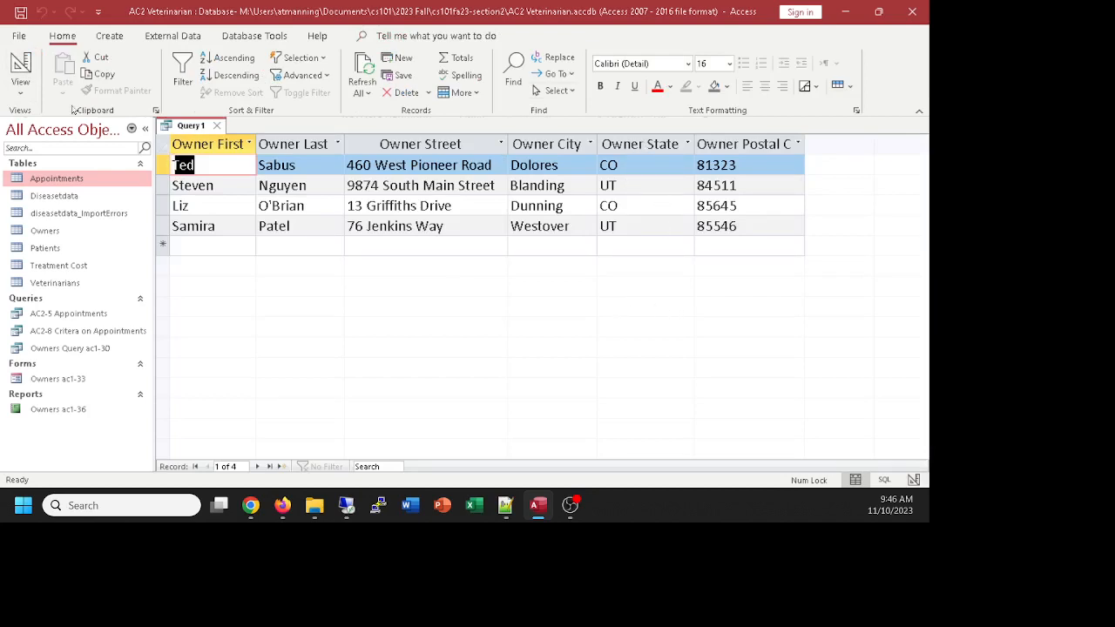
{"action": "left_click", "coordinate": [20, 68]}
Step: Enter the criterion u* under Owner State and run it, leaving the two UT owners
{"action": "left_click", "coordinate": [571, 438]}
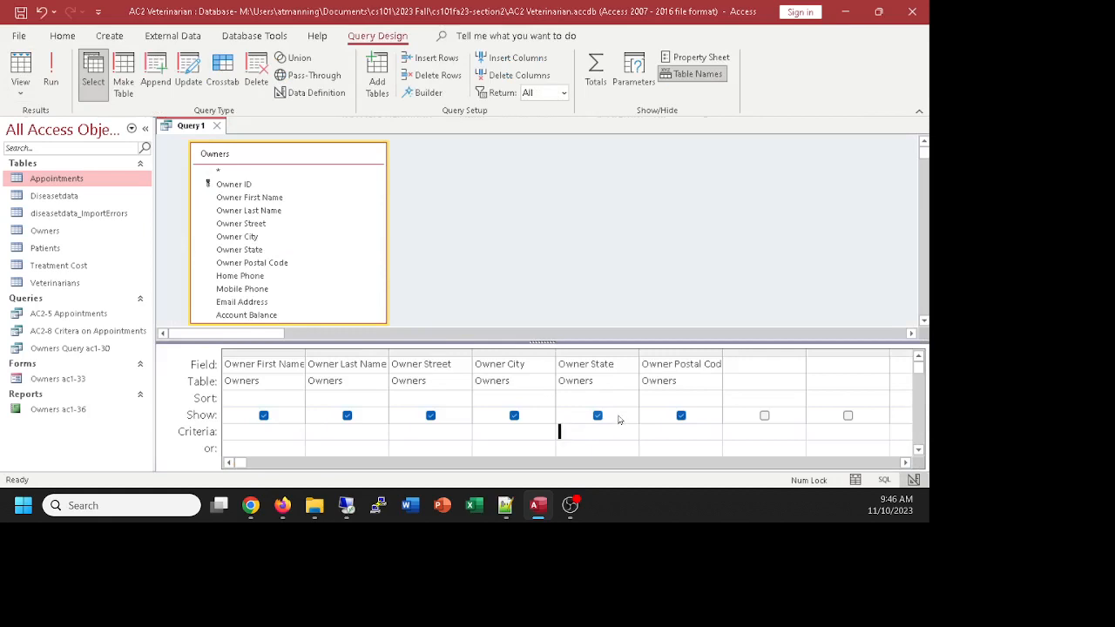
{"action": "type", "text": "U*"}
{"action": "left_click", "coordinate": [686, 431]}
{"action": "left_click", "coordinate": [20, 65]}
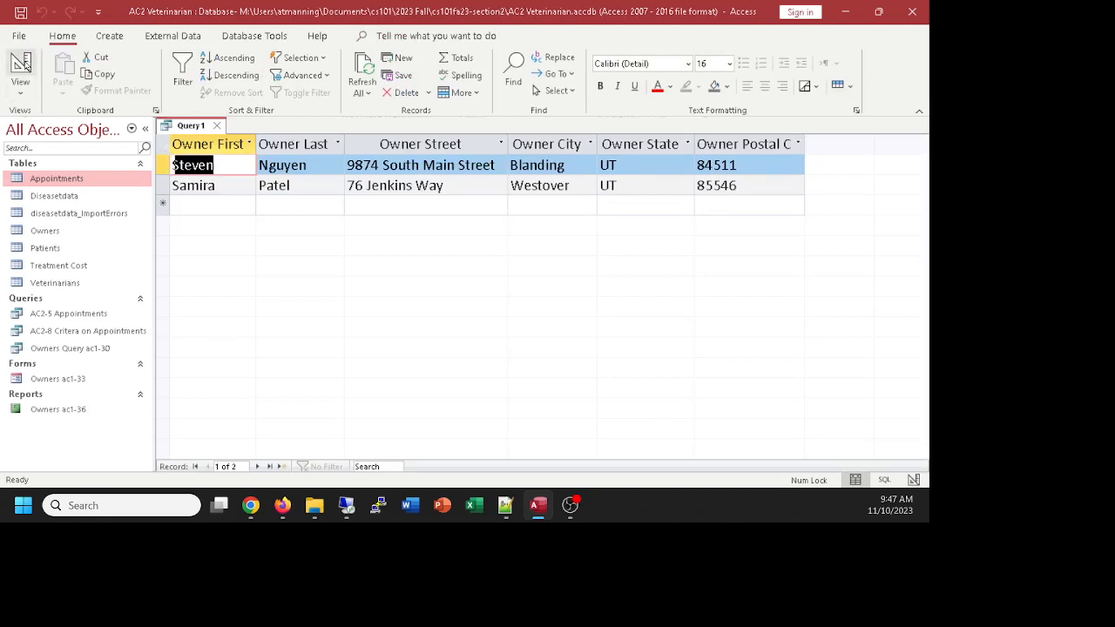
{"action": "left_click", "coordinate": [22, 65]}
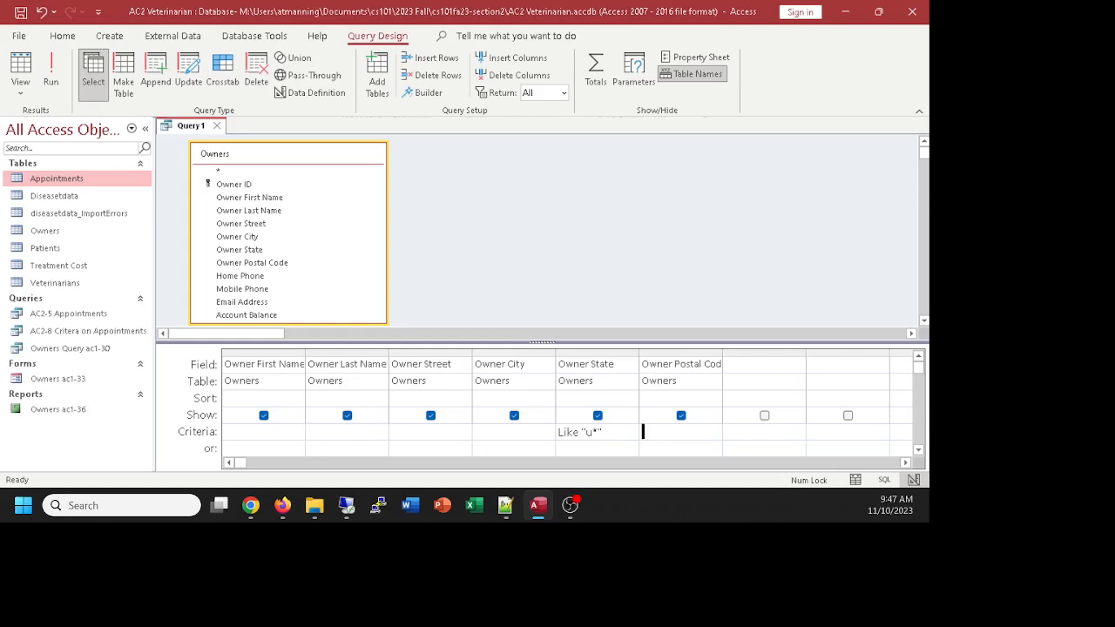
{"action": "key", "text": "alt+Tab"}
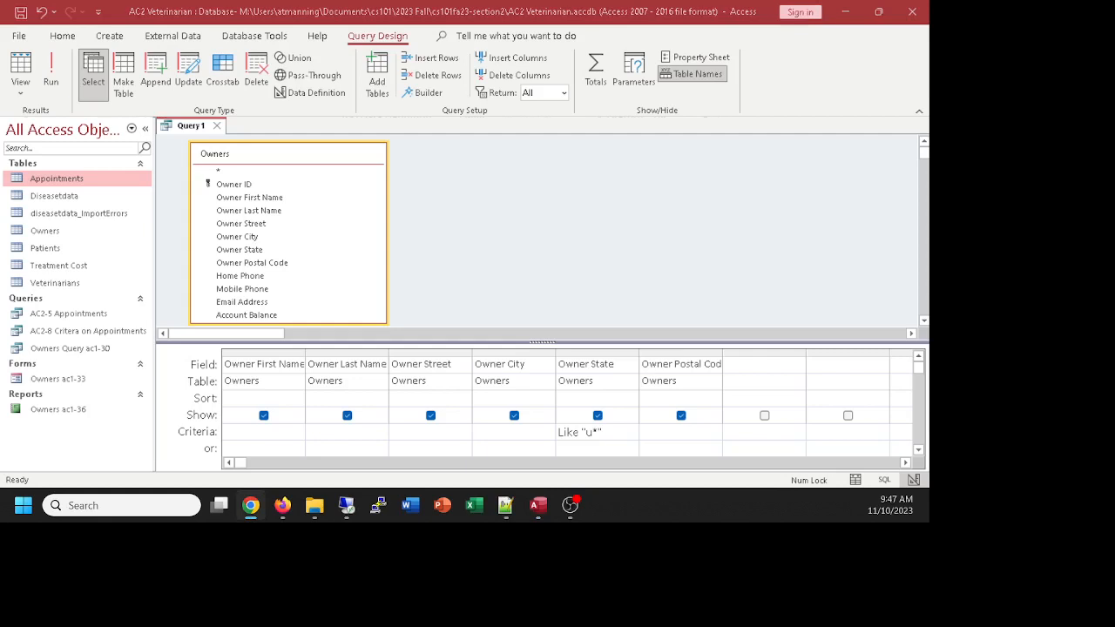
Step: Save the Owners query as 'AC2-11 Wildcard on State Name', then review its Like "u*" criterion
{"action": "left_click", "coordinate": [187, 131]}
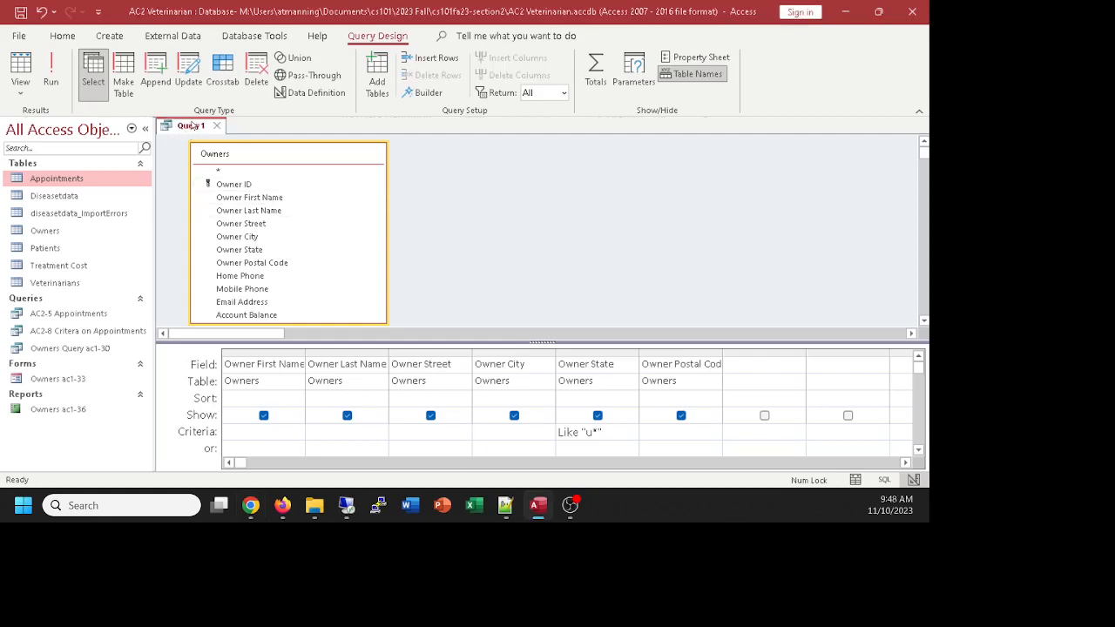
{"action": "key", "text": "ctrl+s"}
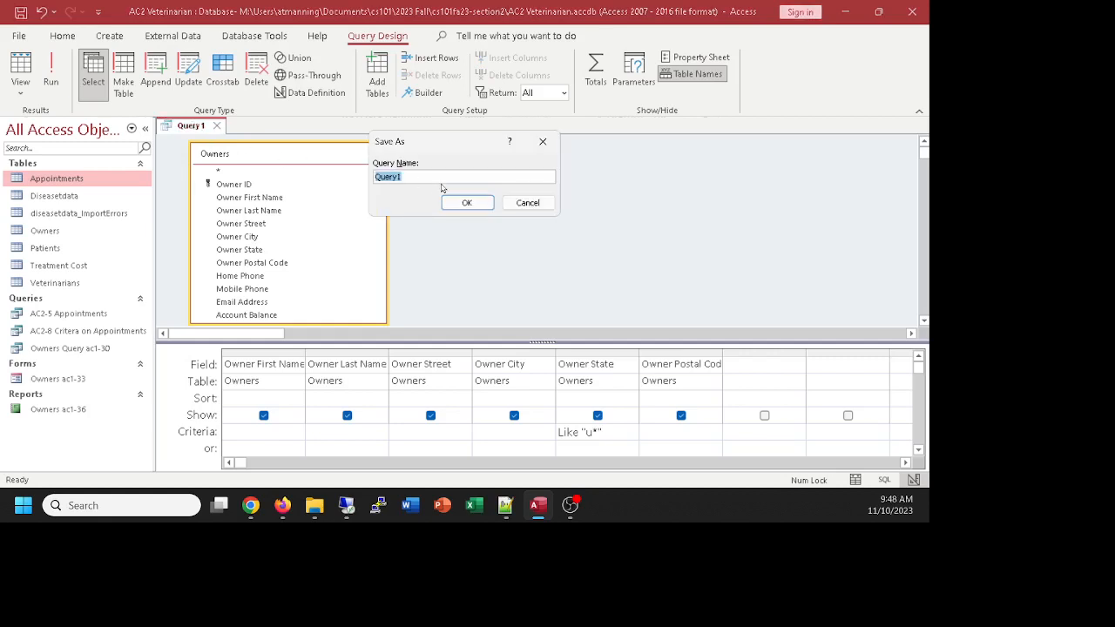
{"action": "type", "text": "AC2-11 Wildcard on Stat"}
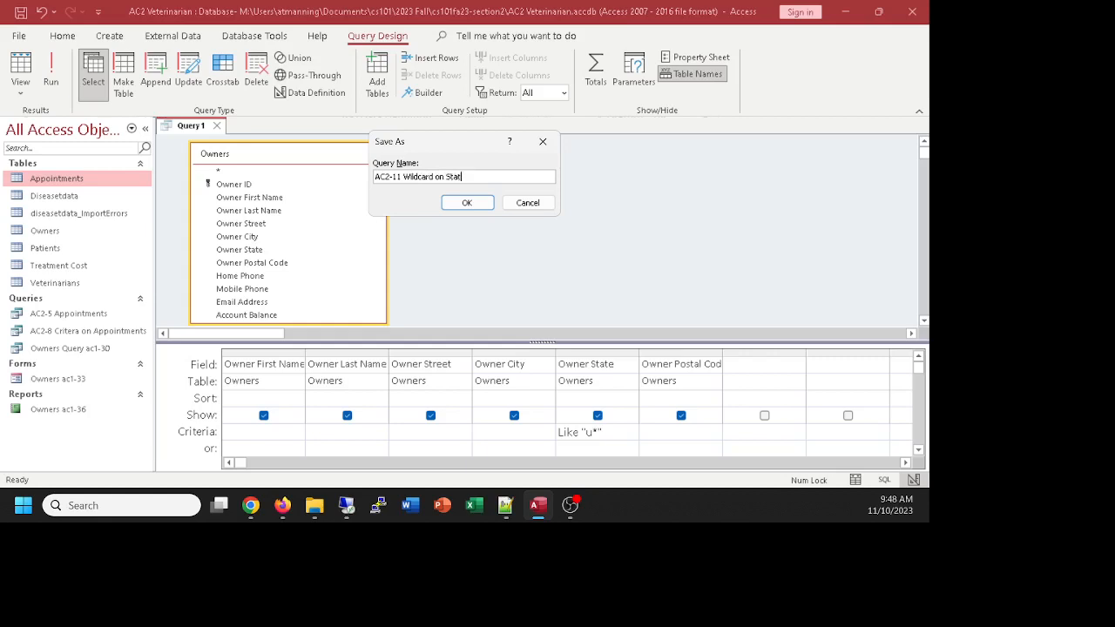
{"action": "type", "text": "e Name"}
{"action": "left_click", "coordinate": [467, 203]}
{"action": "left_click", "coordinate": [615, 435]}
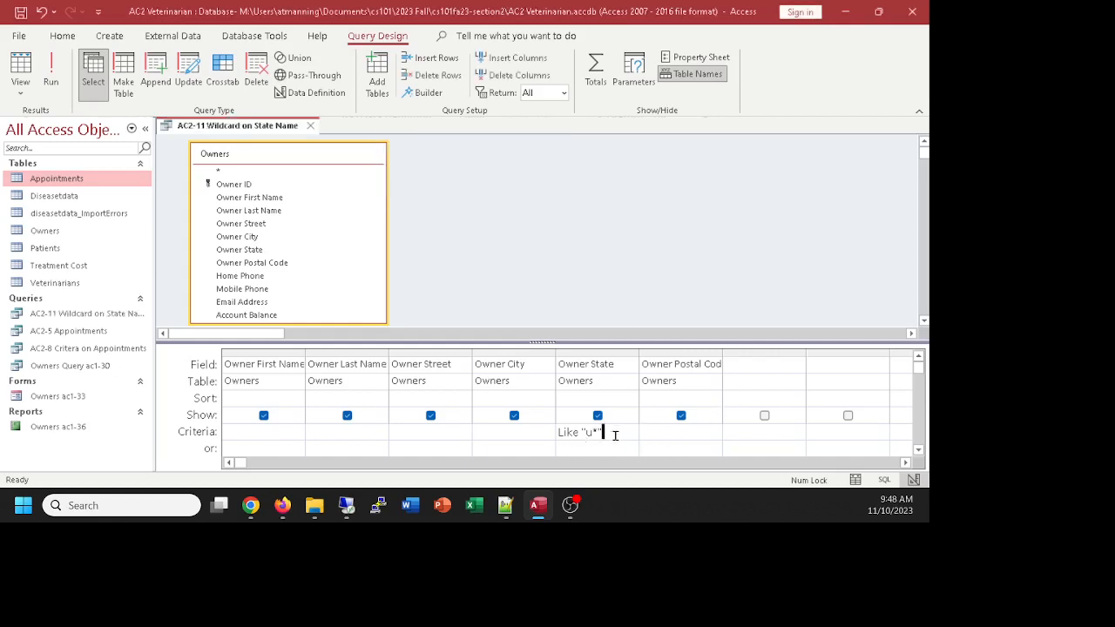
{"action": "left_click_drag", "start_coordinate": [615, 435], "coordinate": [545, 437]}
{"action": "key", "text": "Right"}
{"action": "left_click", "coordinate": [21, 63]}
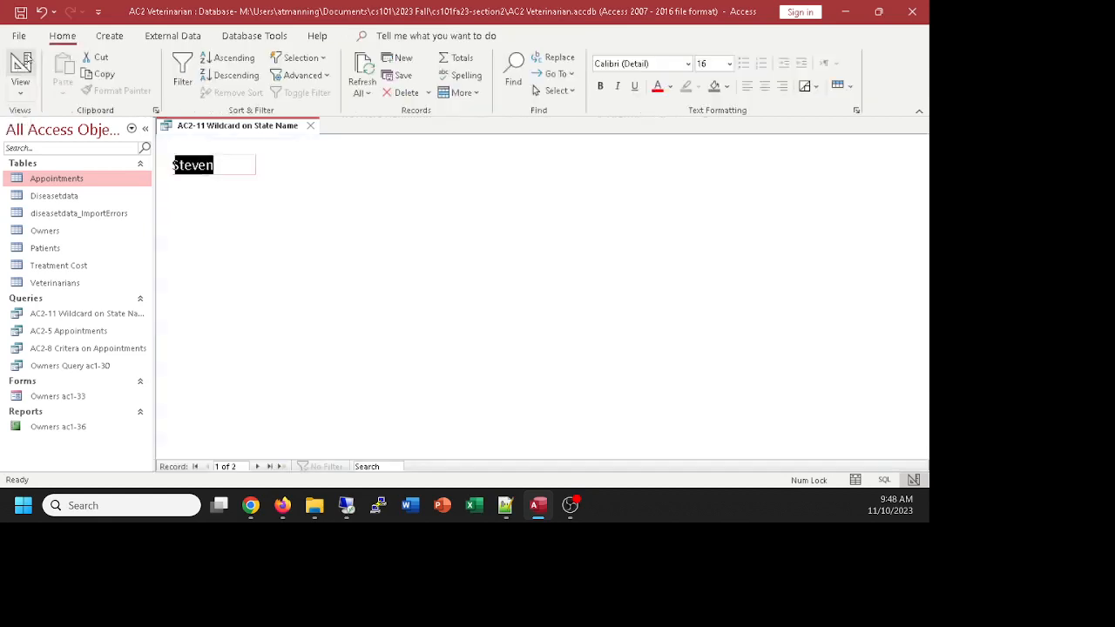
{"action": "left_click", "coordinate": [22, 62]}
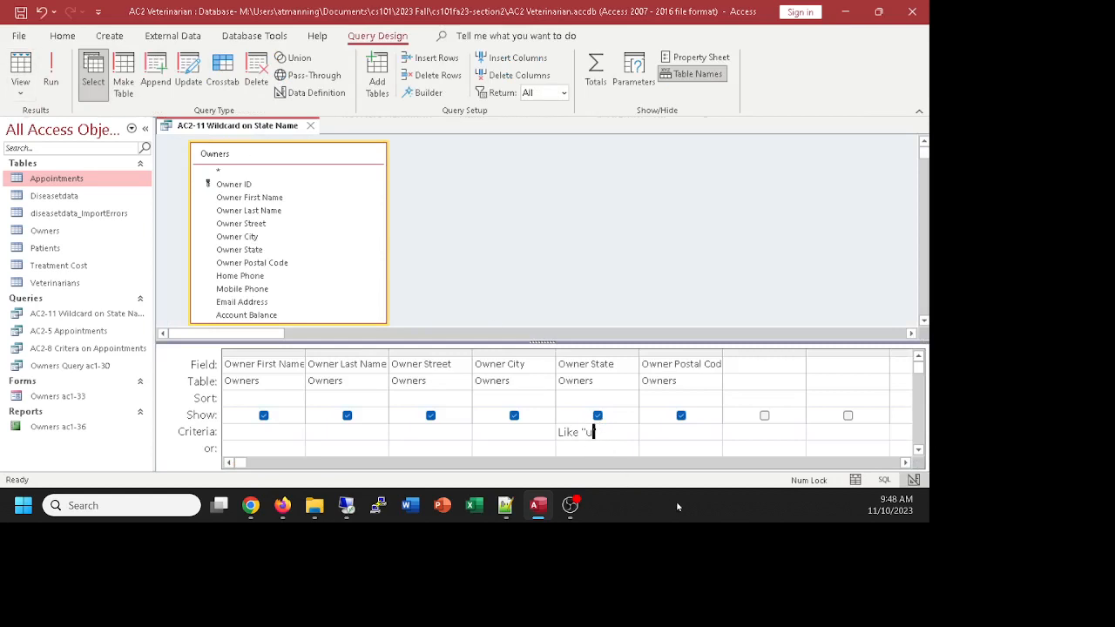
{"action": "type", "text": "?"}
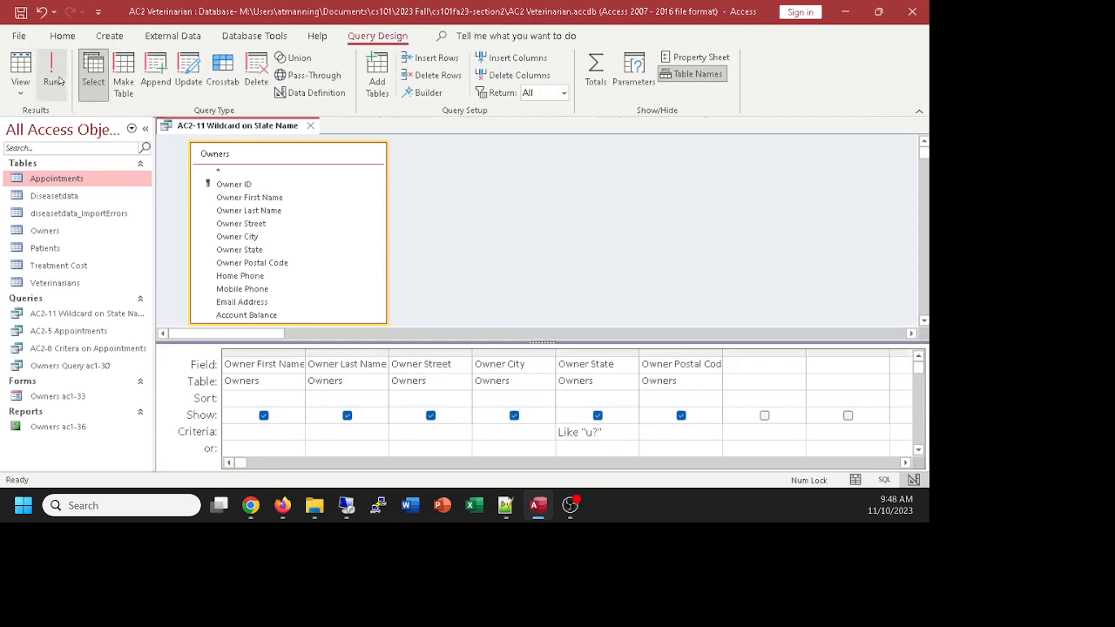
{"action": "left_click", "coordinate": [19, 67]}
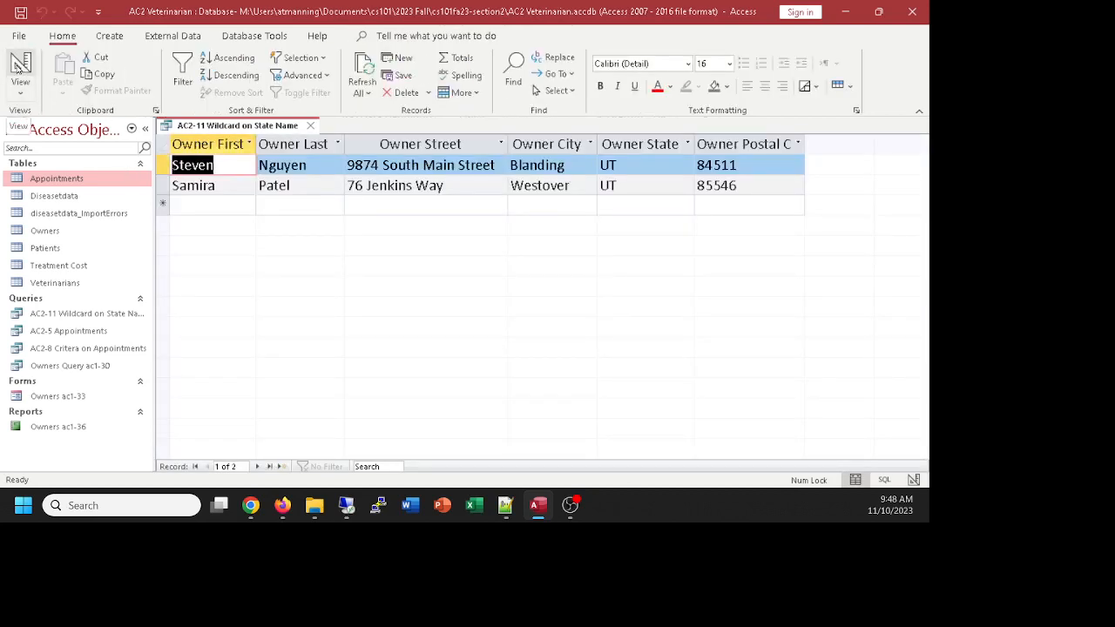
{"action": "left_click", "coordinate": [10, 66]}
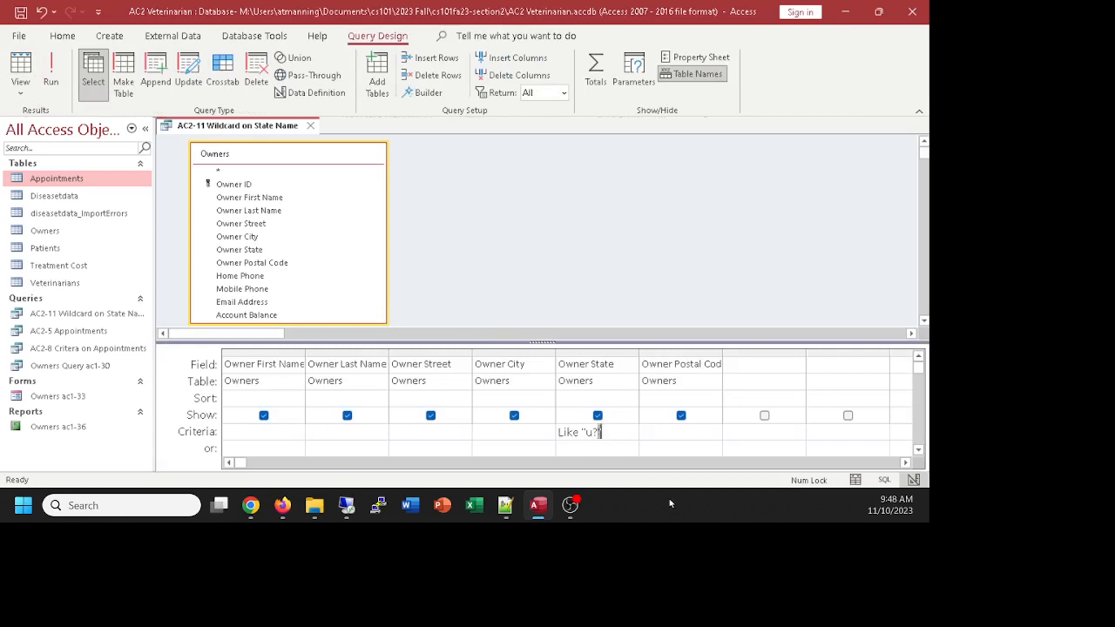
{"action": "left_click", "coordinate": [586, 383]}
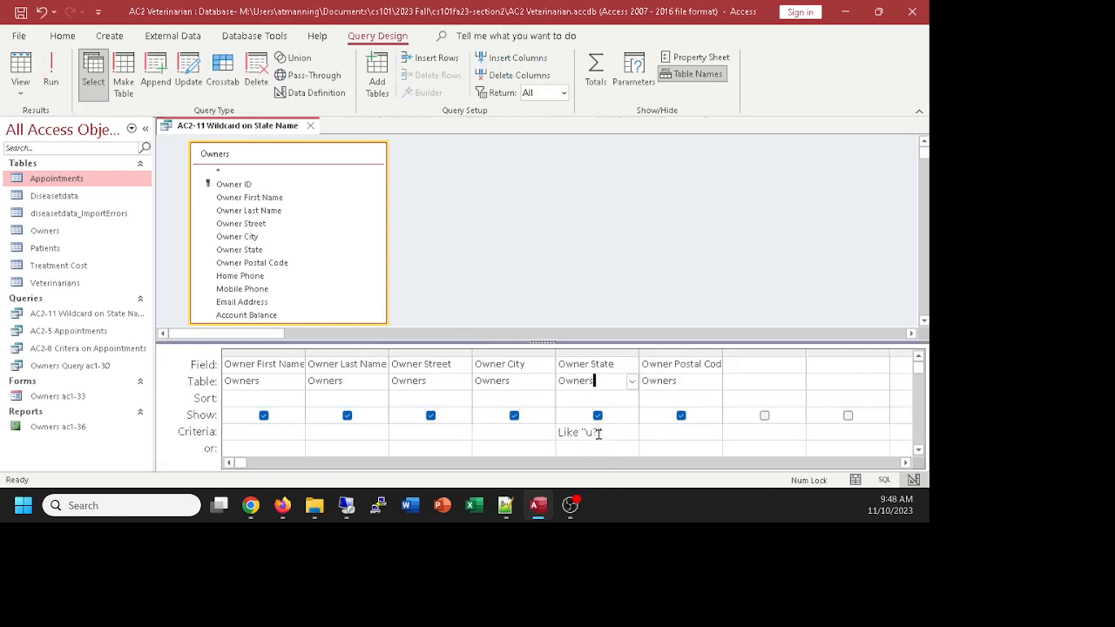
{"action": "left_click", "coordinate": [597, 433]}
{"action": "type", "text": "*"}
{"action": "key", "text": "BackSpace"}
{"action": "type", "text": "?"}
{"action": "key", "text": "BackSpace"}
{"action": "type", "text": "*"}
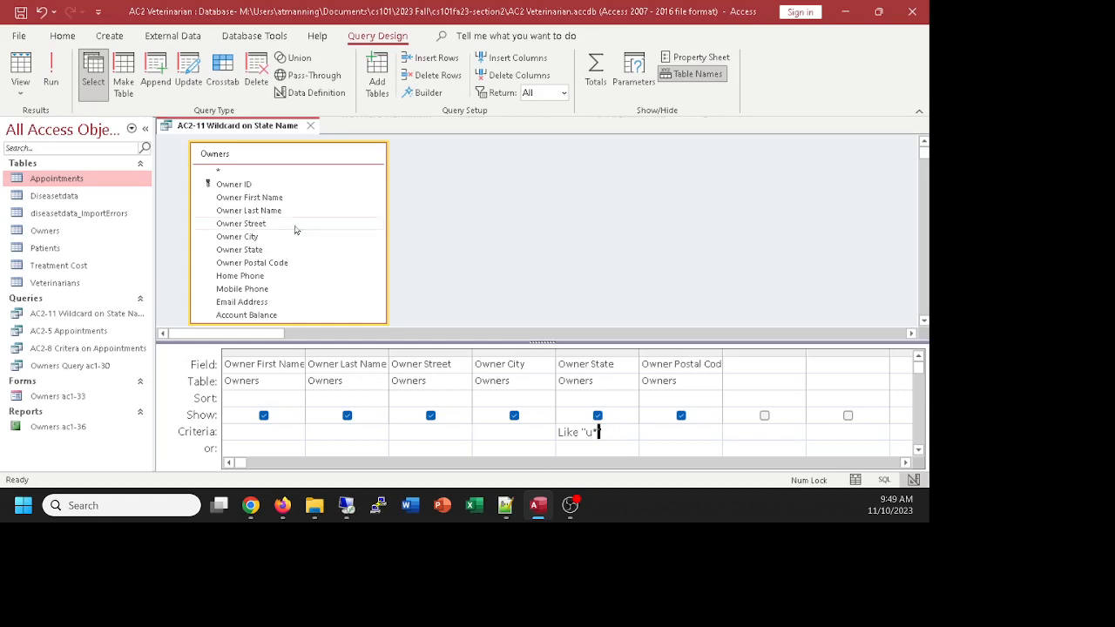
{"action": "left_click", "coordinate": [20, 70]}
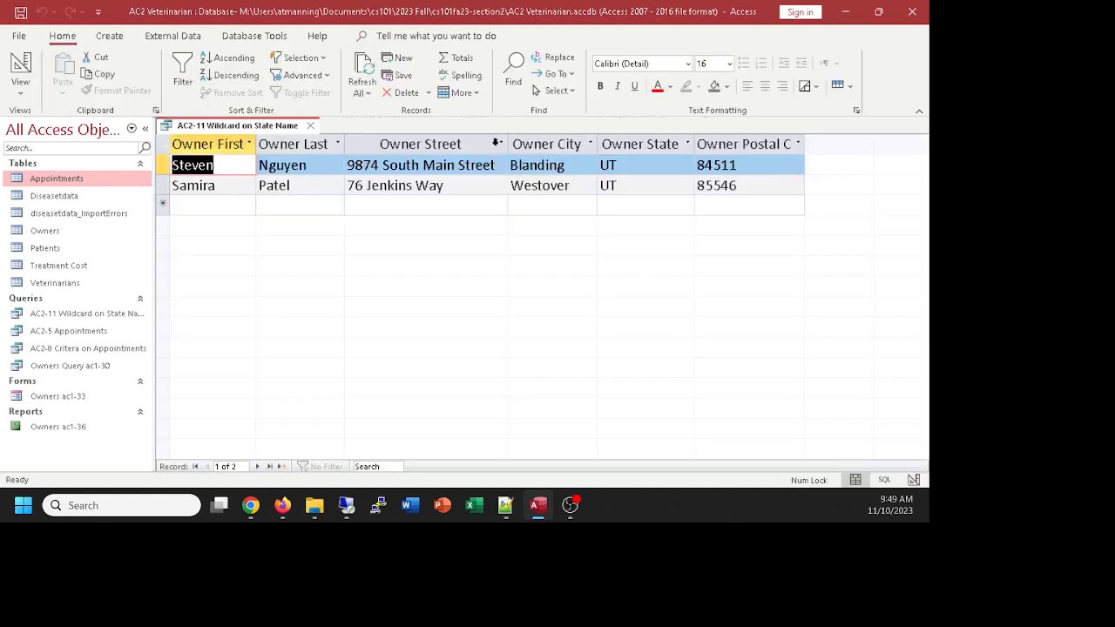
{"action": "left_click", "coordinate": [20, 65]}
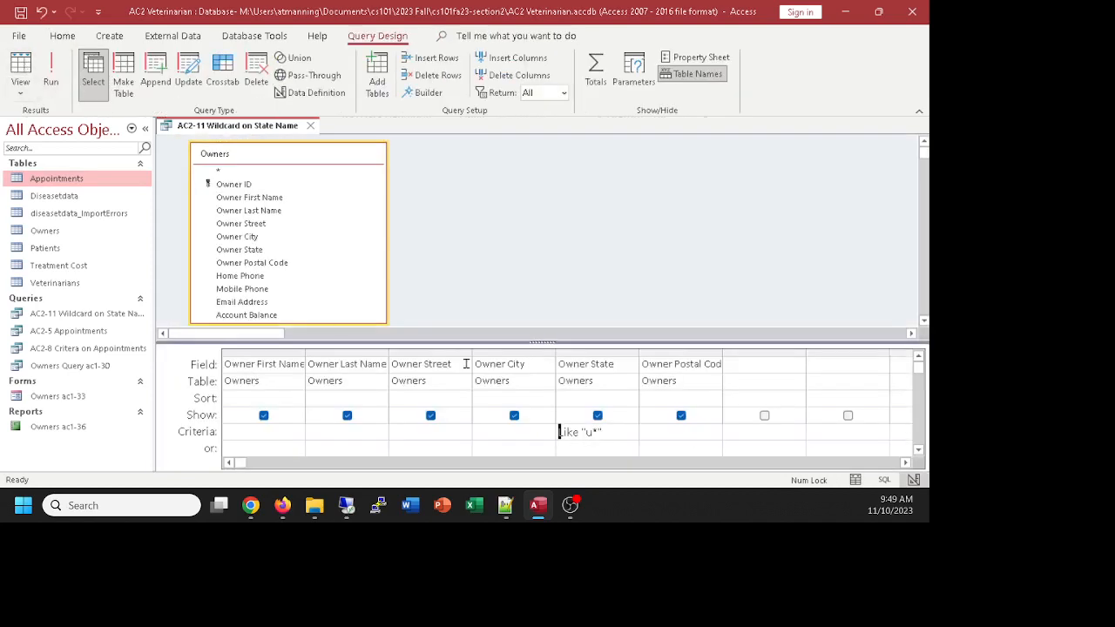
{"action": "left_click", "coordinate": [623, 432]}
{"action": "left_click", "coordinate": [251, 505]}
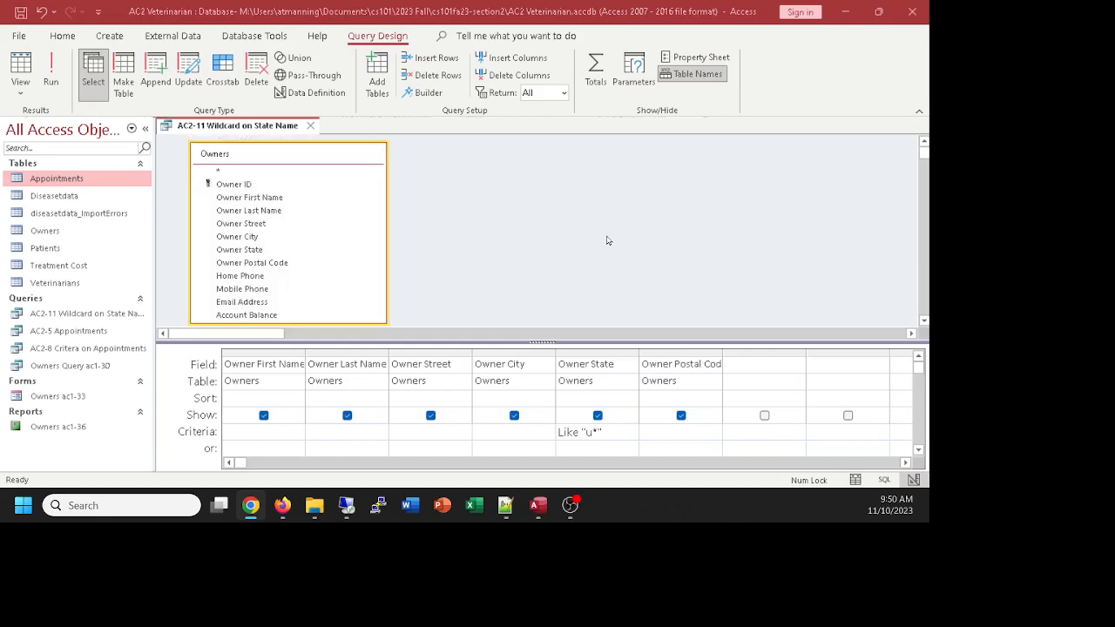
Step: Delete the Like "u*" criterion under Owner State
{"action": "left_click", "coordinate": [541, 343]}
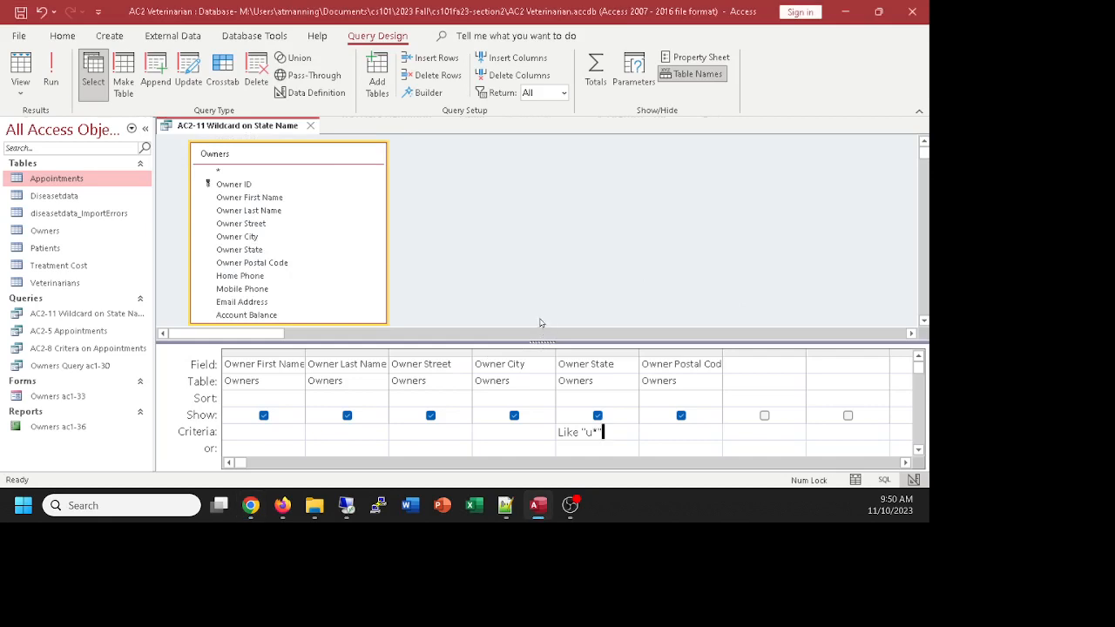
{"action": "left_click_drag", "start_coordinate": [547, 335], "coordinate": [548, 317]}
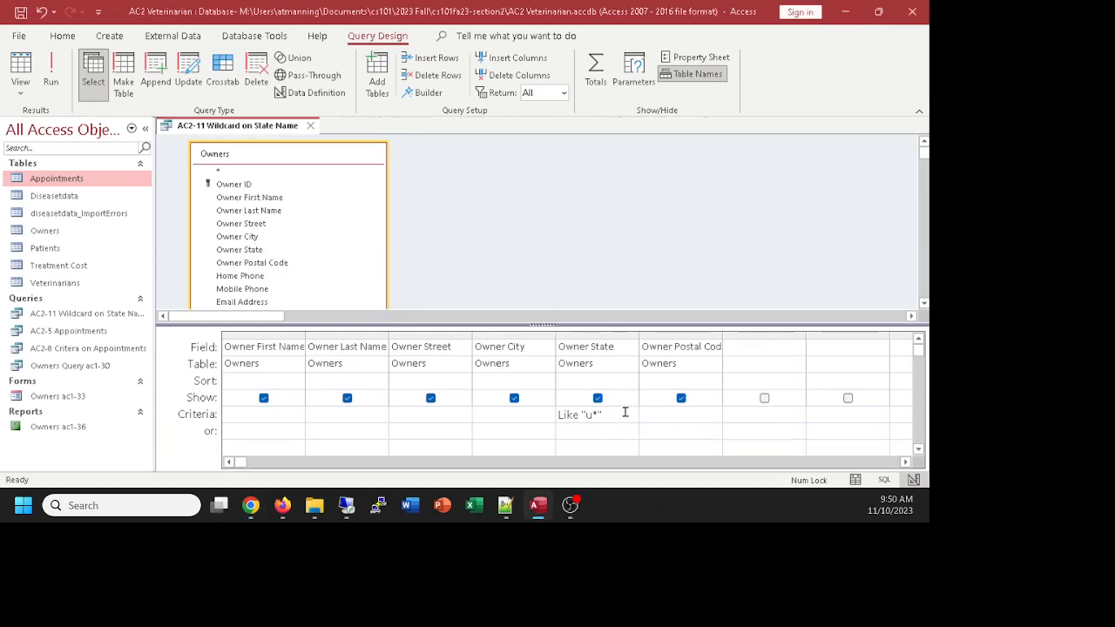
{"action": "left_click_drag", "start_coordinate": [625, 416], "coordinate": [556, 421]}
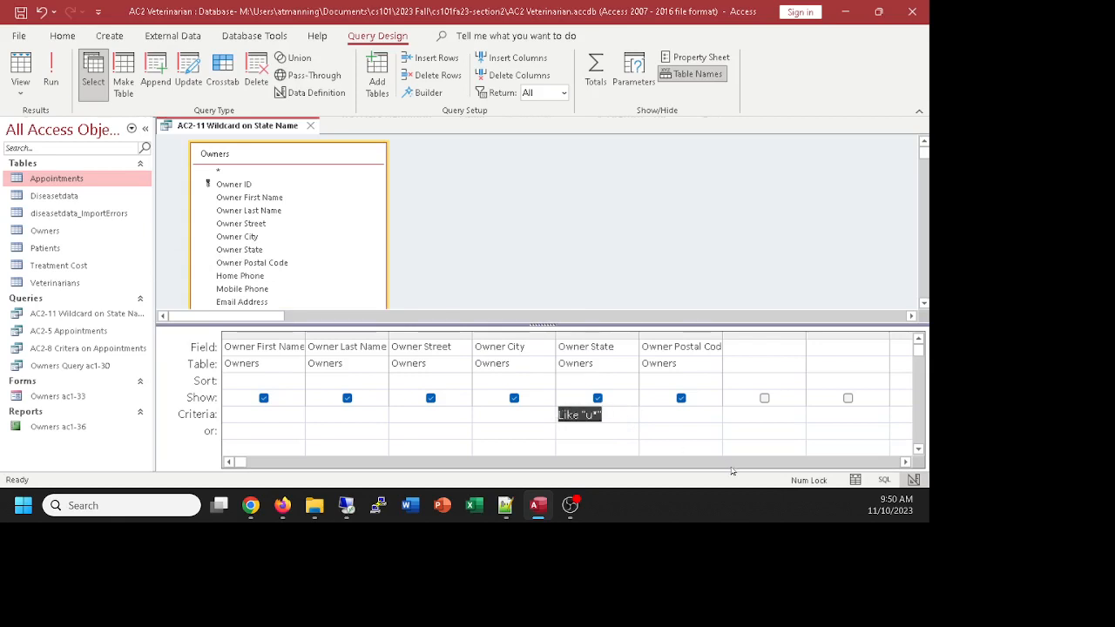
{"action": "key", "text": "Tab"}
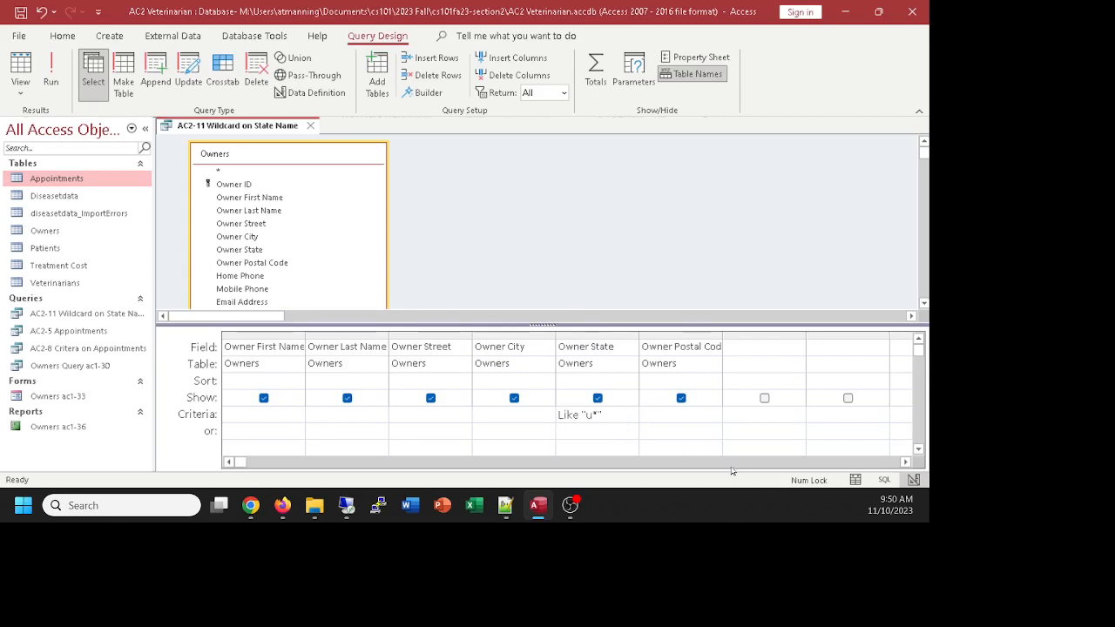
{"action": "left_click_drag", "start_coordinate": [632, 417], "coordinate": [511, 407]}
{"action": "key", "text": "Delete"}
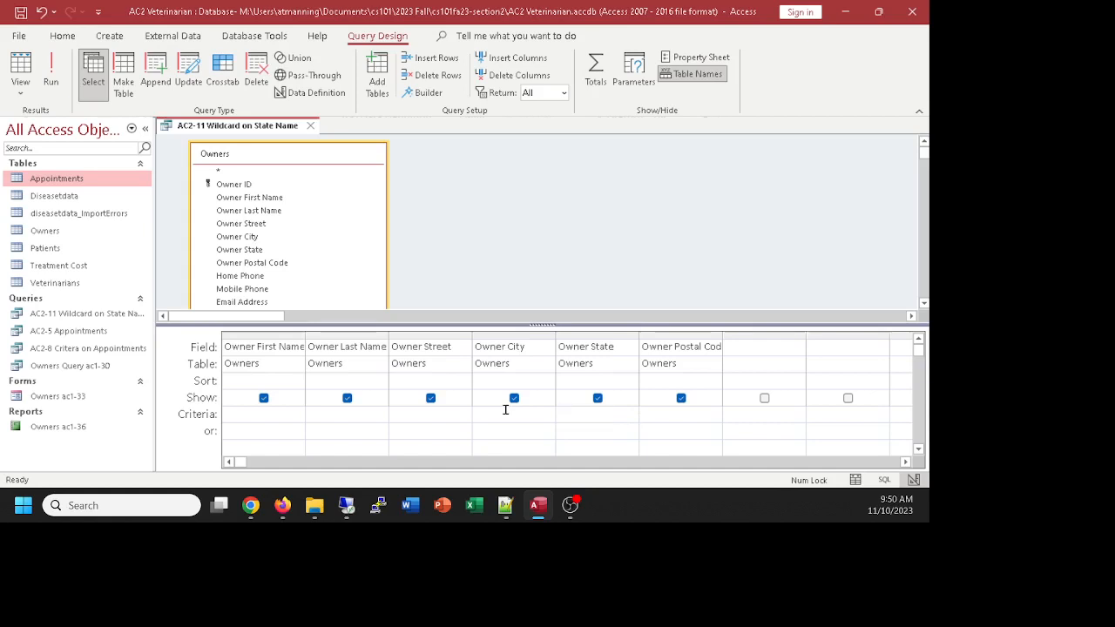
Step: Filter Owner Postal Code by 813* with its Show box unchecked, then preview the results
{"action": "left_click", "coordinate": [674, 413]}
{"action": "type", "text": "813*"}
{"action": "left_click", "coordinate": [683, 398]}
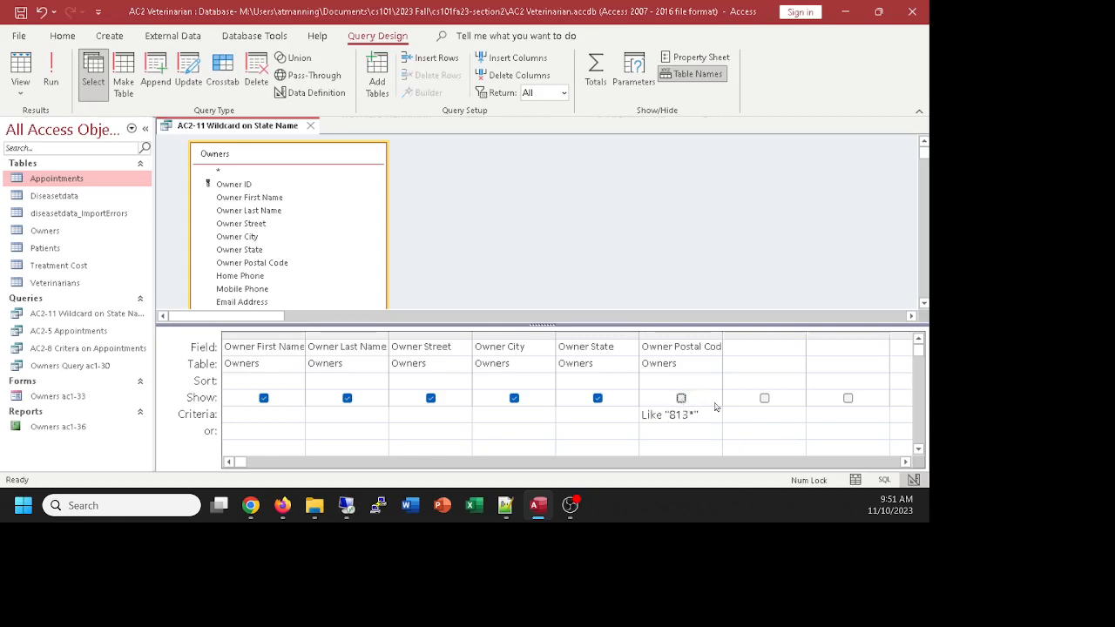
{"action": "left_click", "coordinate": [21, 64]}
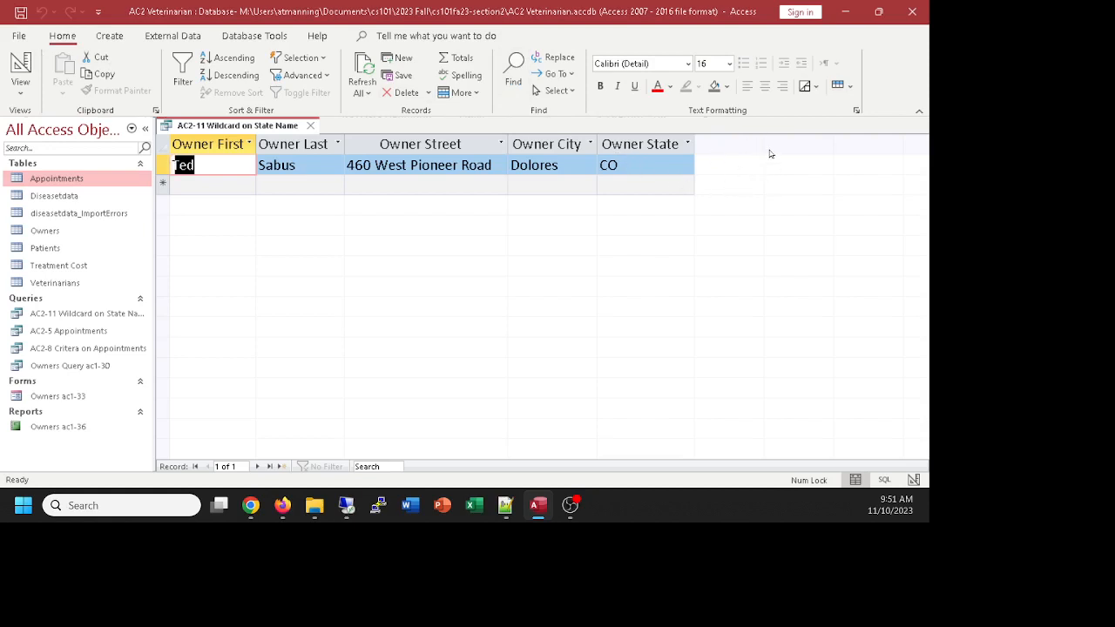
{"action": "left_click", "coordinate": [20, 65]}
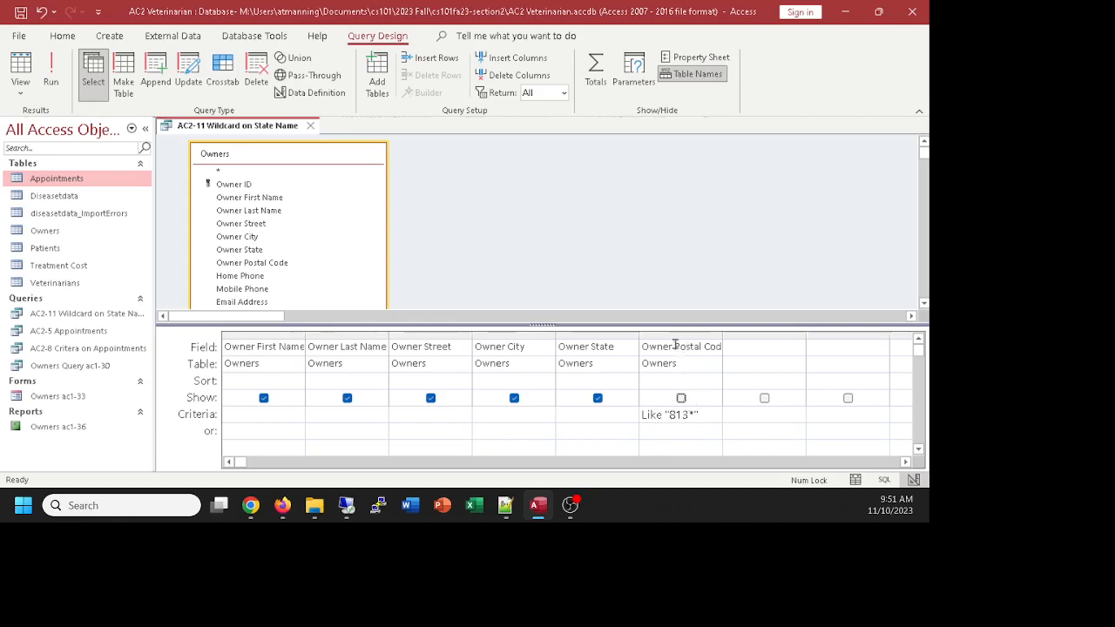
{"action": "left_click", "coordinate": [681, 399]}
{"action": "left_click", "coordinate": [681, 398]}
{"action": "left_click", "coordinate": [681, 398]}
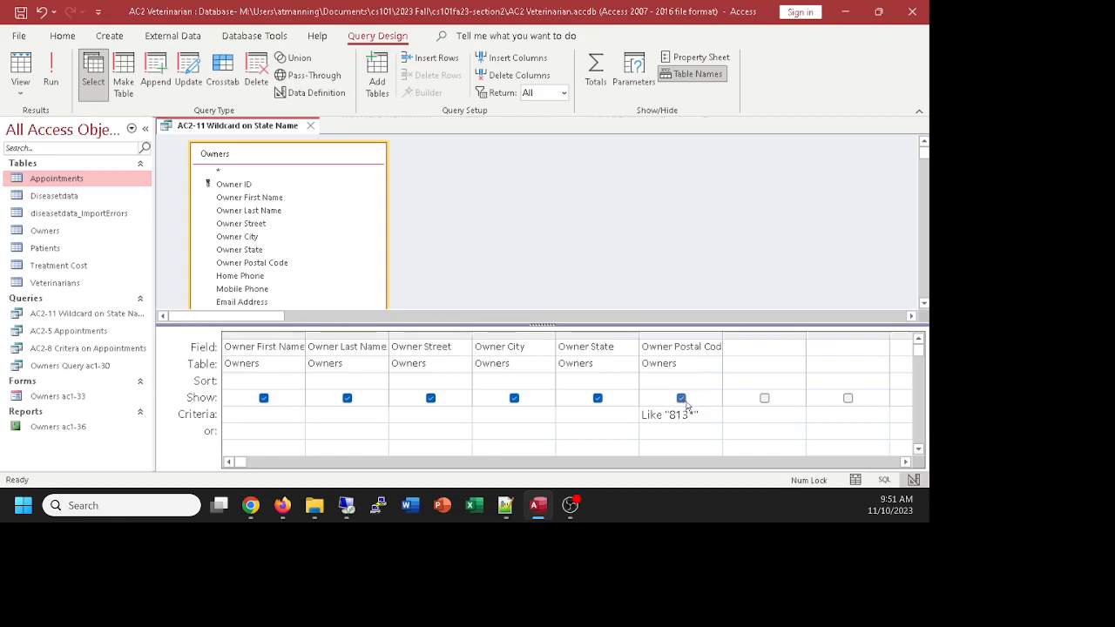
{"action": "left_click", "coordinate": [15, 65]}
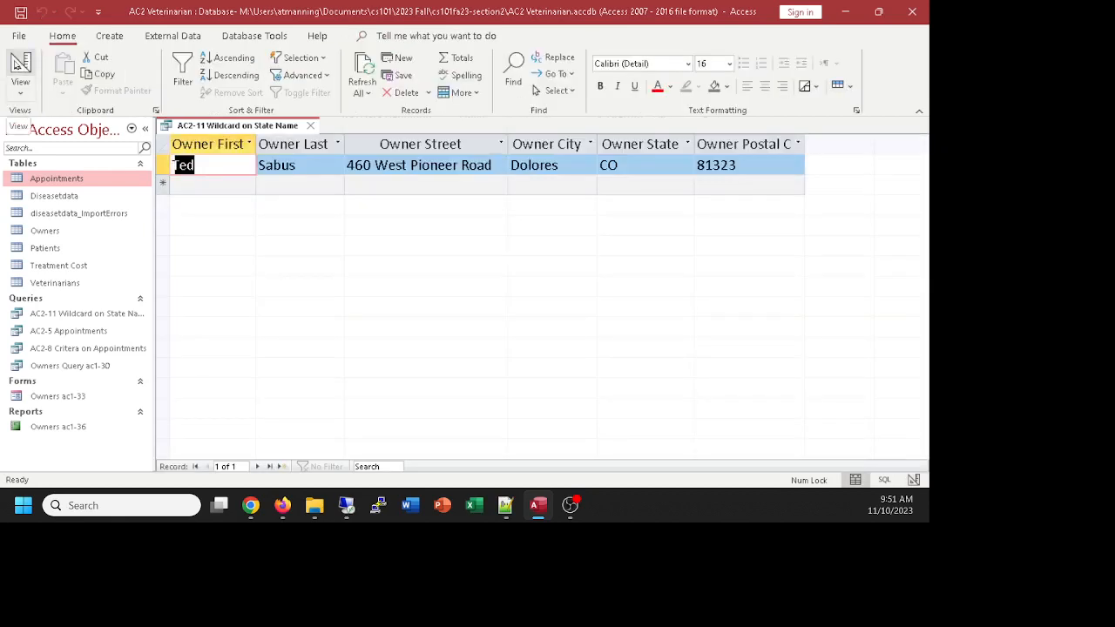
{"action": "left_click", "coordinate": [17, 66]}
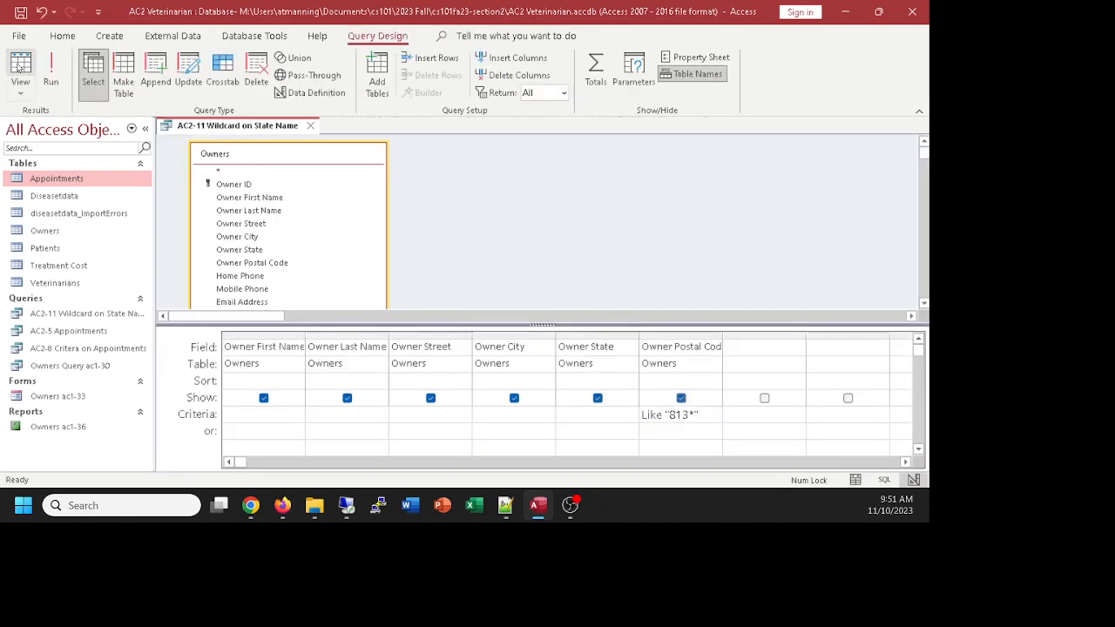
{"action": "left_click", "coordinate": [682, 399]}
{"action": "left_click", "coordinate": [51, 72]}
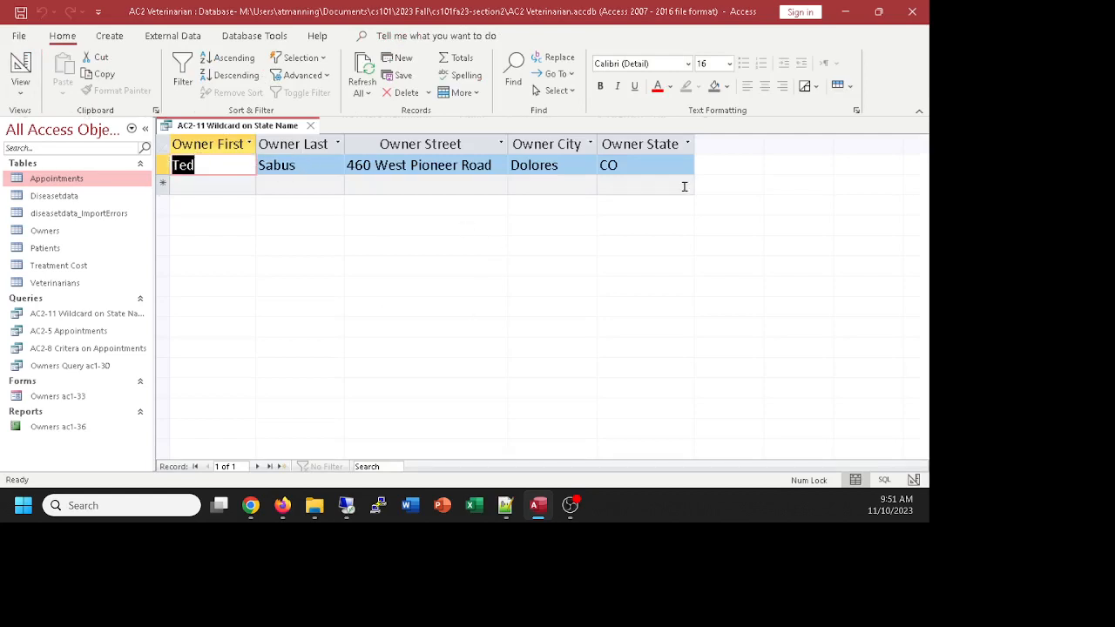
{"action": "left_click", "coordinate": [19, 65]}
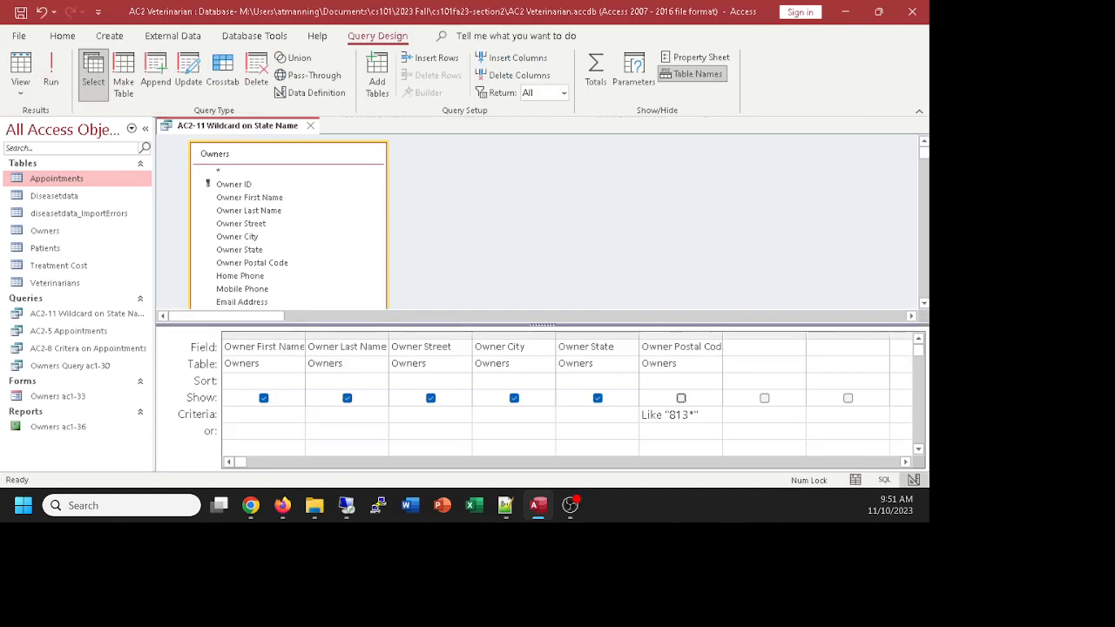
{"action": "left_click", "coordinate": [250, 505]}
Step: Use Save Object As to copy the query as 'AC2-13 Criteria hiding Zip Code column'
{"action": "left_click", "coordinate": [19, 37]}
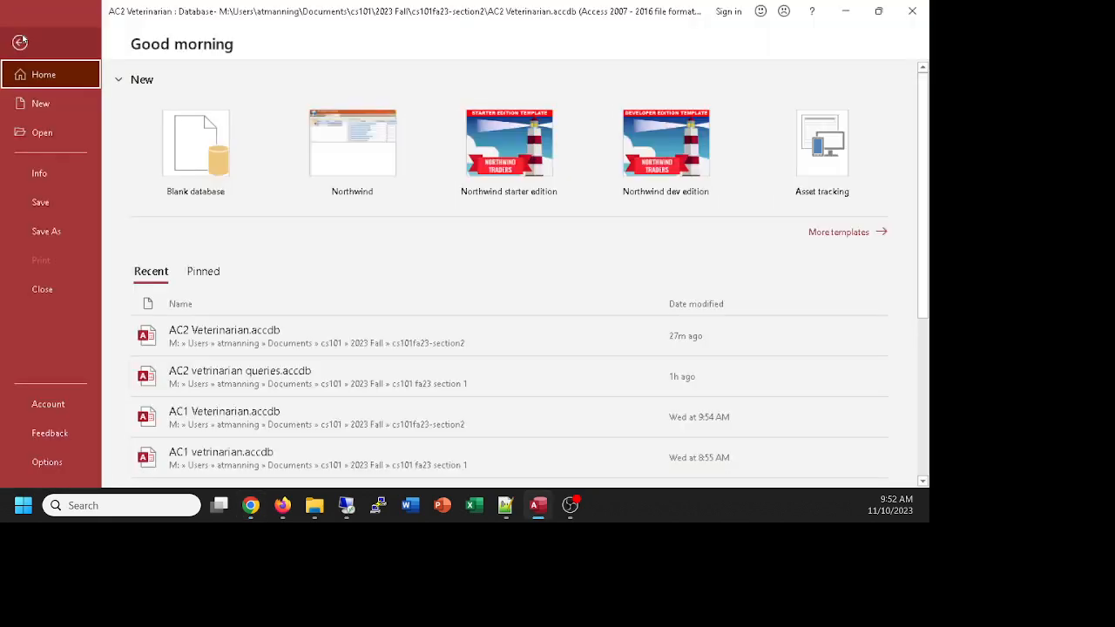
{"action": "left_click", "coordinate": [49, 228]}
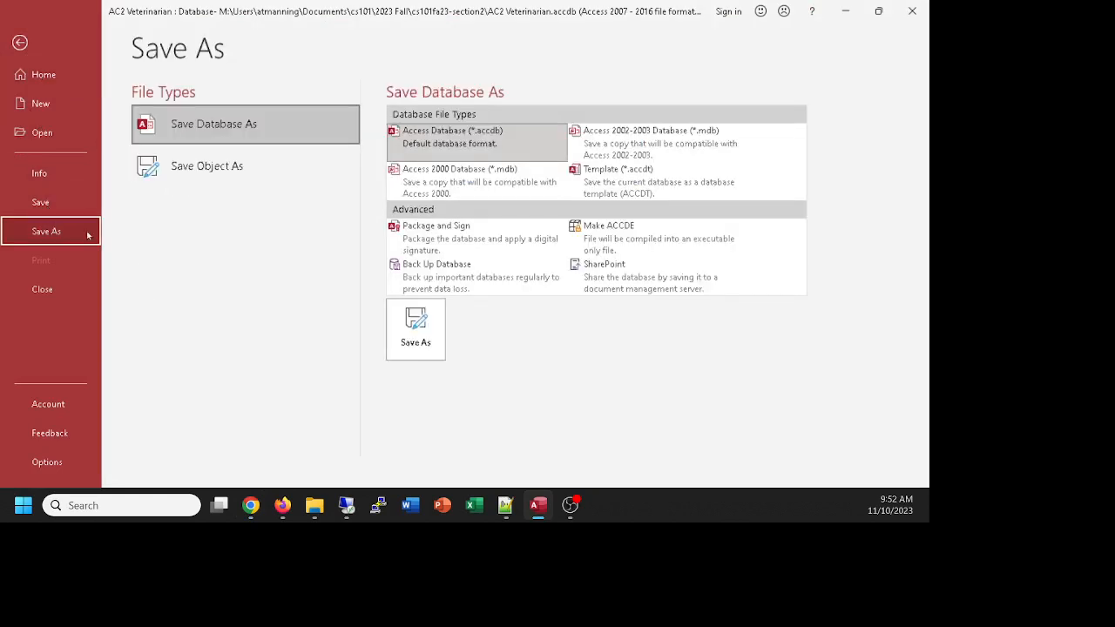
{"action": "left_click", "coordinate": [220, 173]}
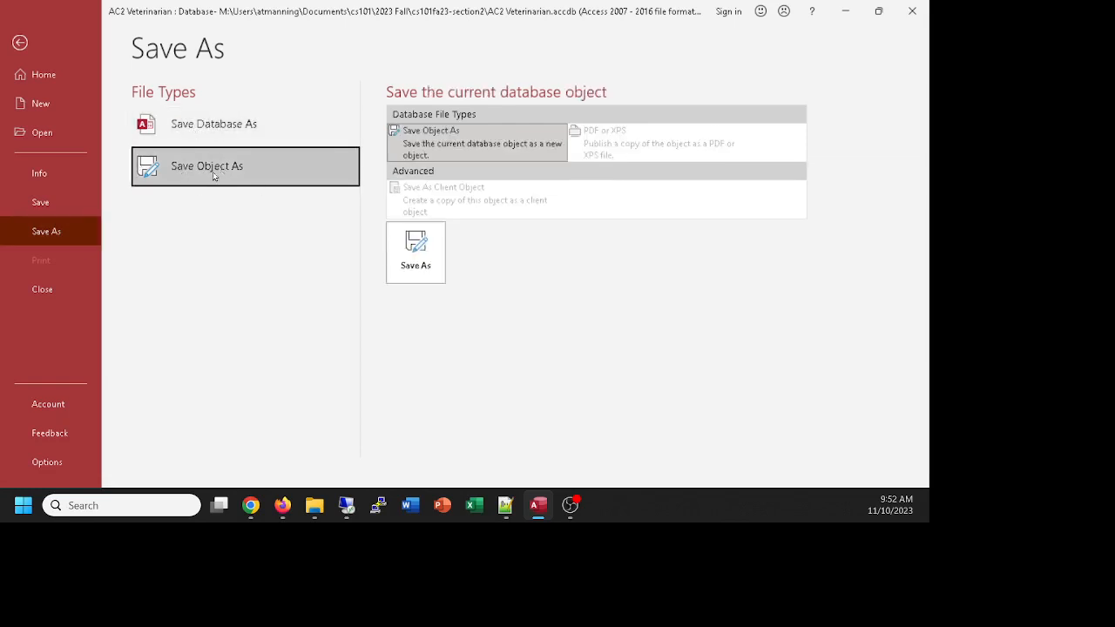
{"action": "left_click", "coordinate": [407, 244]}
{"action": "left_click", "coordinate": [416, 253]}
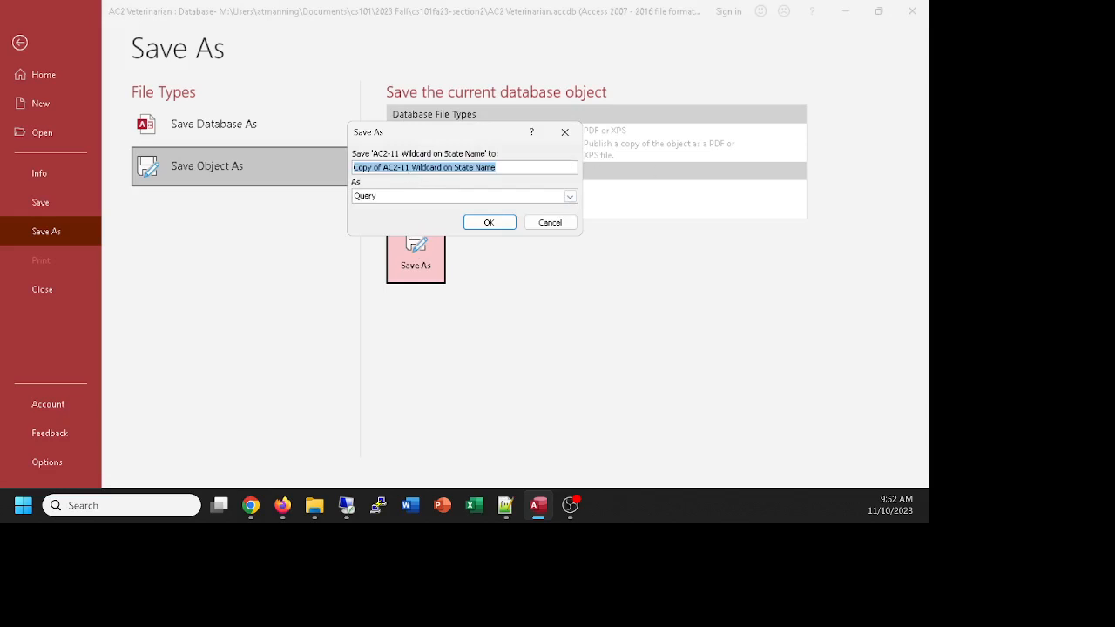
{"action": "key", "text": "alt+Tab"}
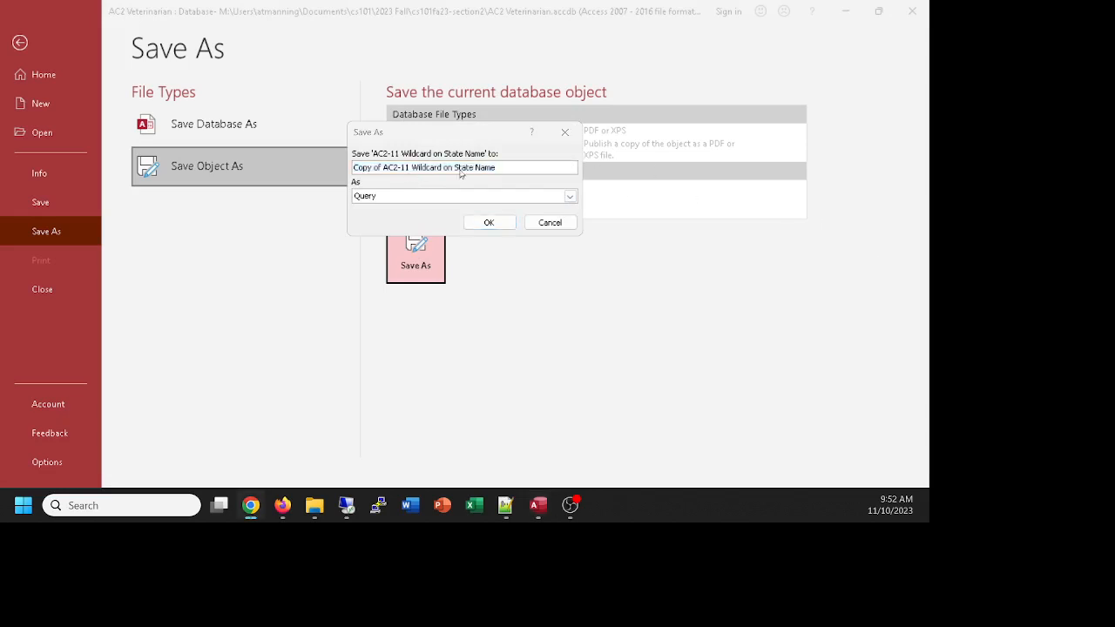
{"action": "key", "text": "alt+Tab"}
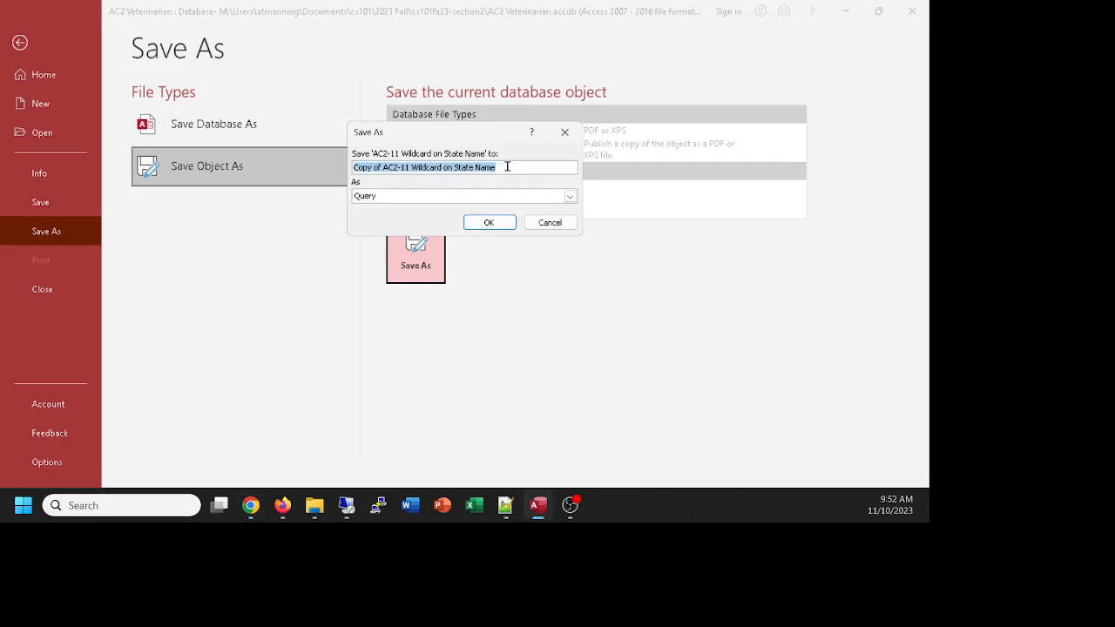
{"action": "type", "text": "AC2-"}
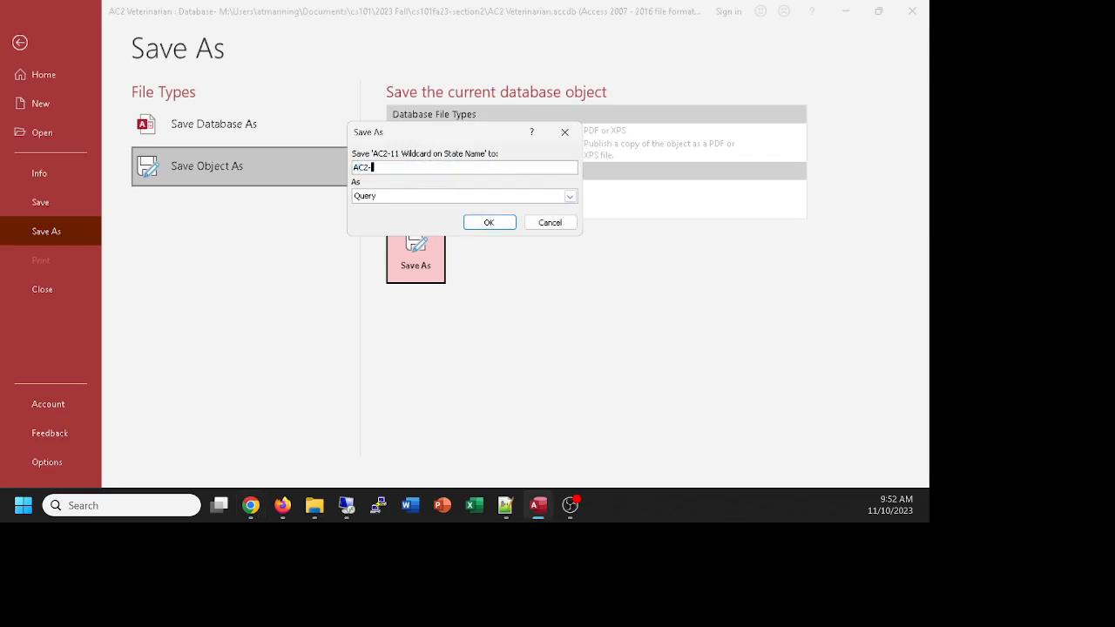
{"action": "type", "text": "13 Criteria hiding Zip C"}
{"action": "type", "text": "ode column"}
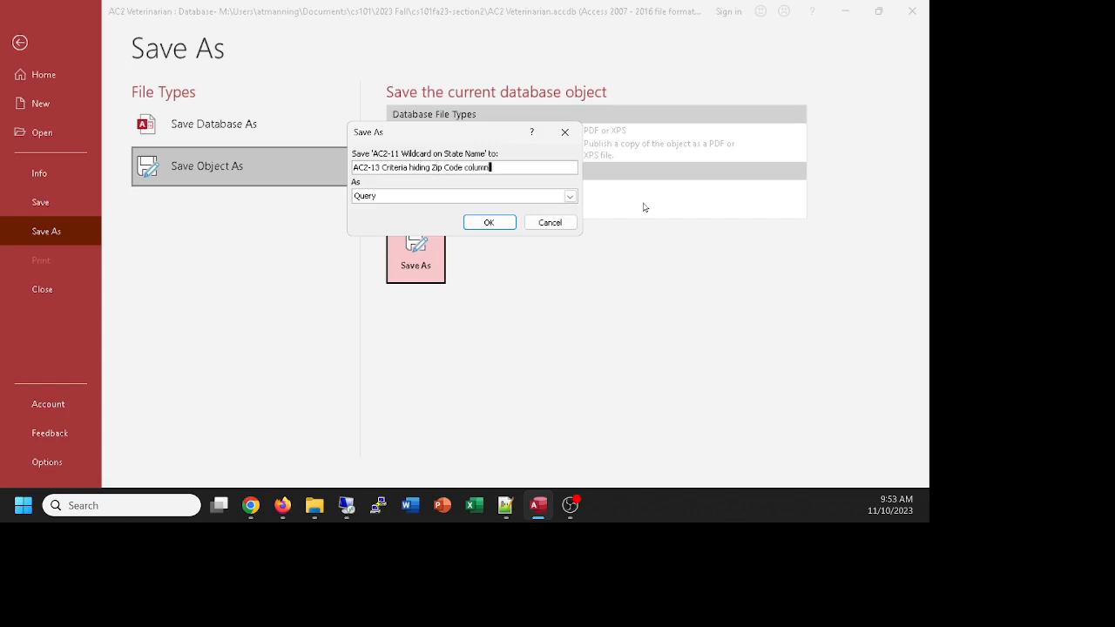
{"action": "left_click", "coordinate": [480, 223]}
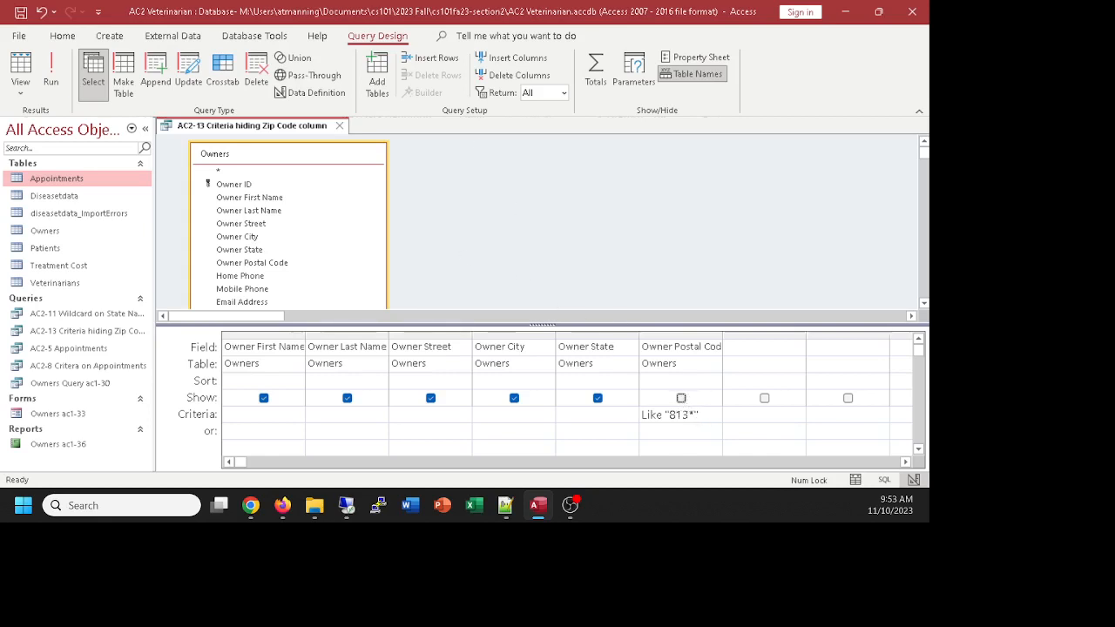
Step: Delete the Like "813*" postal code criterion and widen the Owner State column
{"action": "key", "text": "alt+Tab"}
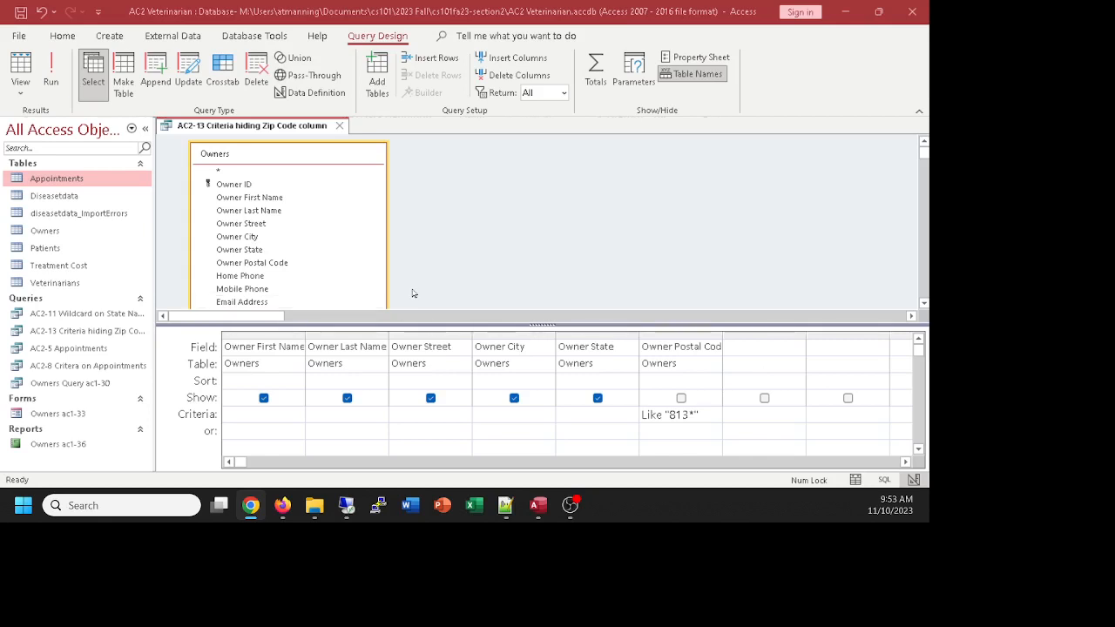
{"action": "scroll", "coordinate": [418, 258], "scroll_direction": "down", "scroll_amount": 2}
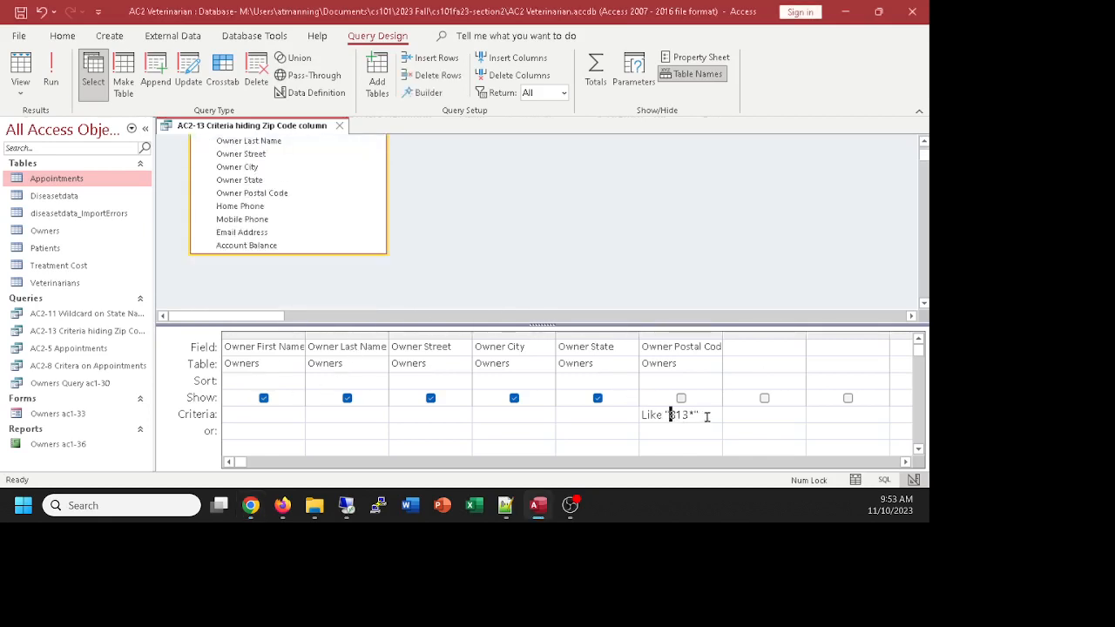
{"action": "left_click_drag", "start_coordinate": [706, 416], "coordinate": [619, 413]}
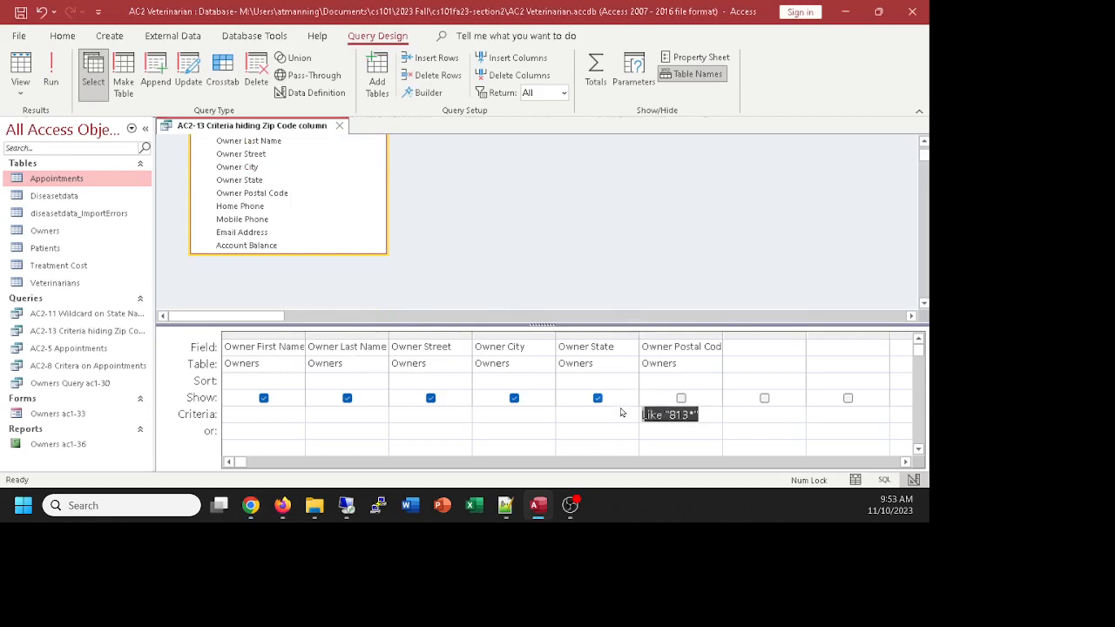
{"action": "key", "text": "Delete"}
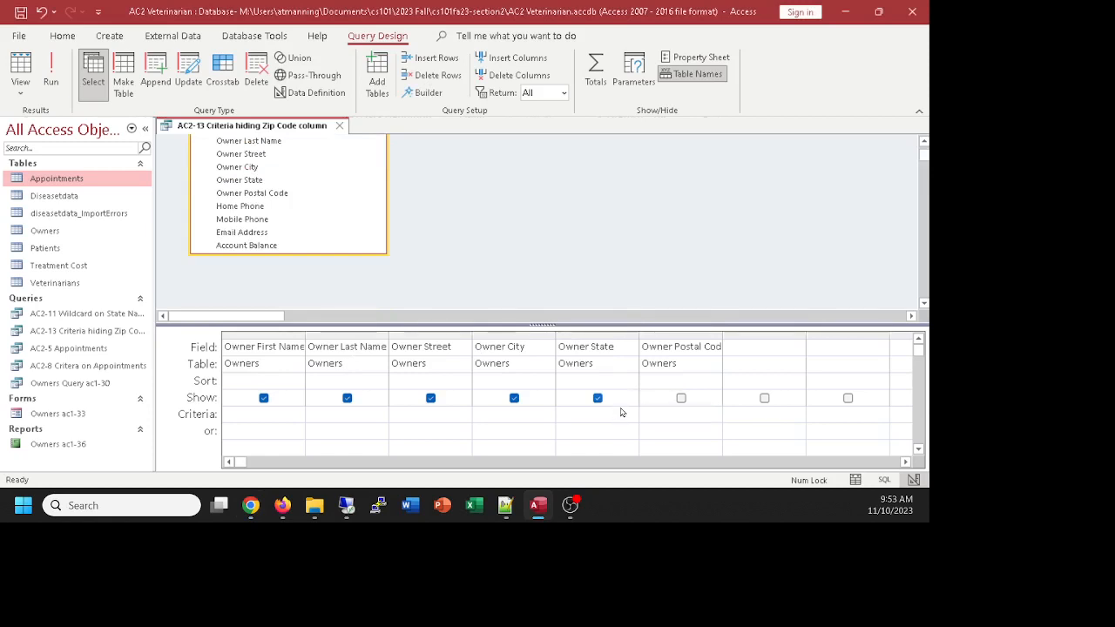
{"action": "scroll", "coordinate": [655, 311], "scroll_direction": "up", "scroll_amount": 2}
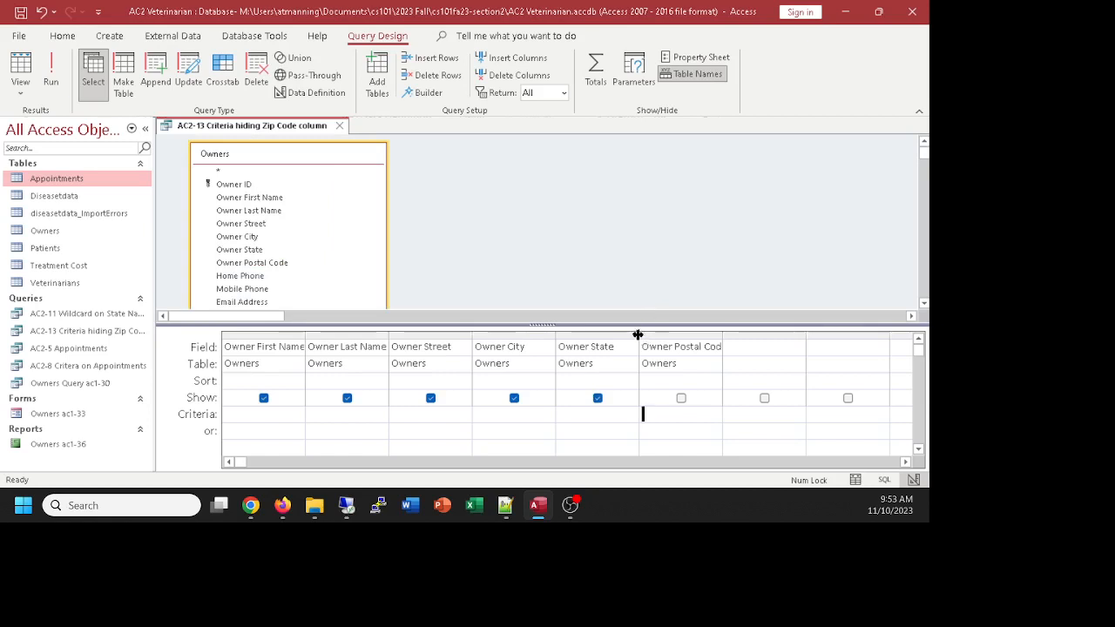
{"action": "left_click_drag", "start_coordinate": [638, 335], "coordinate": [795, 334]}
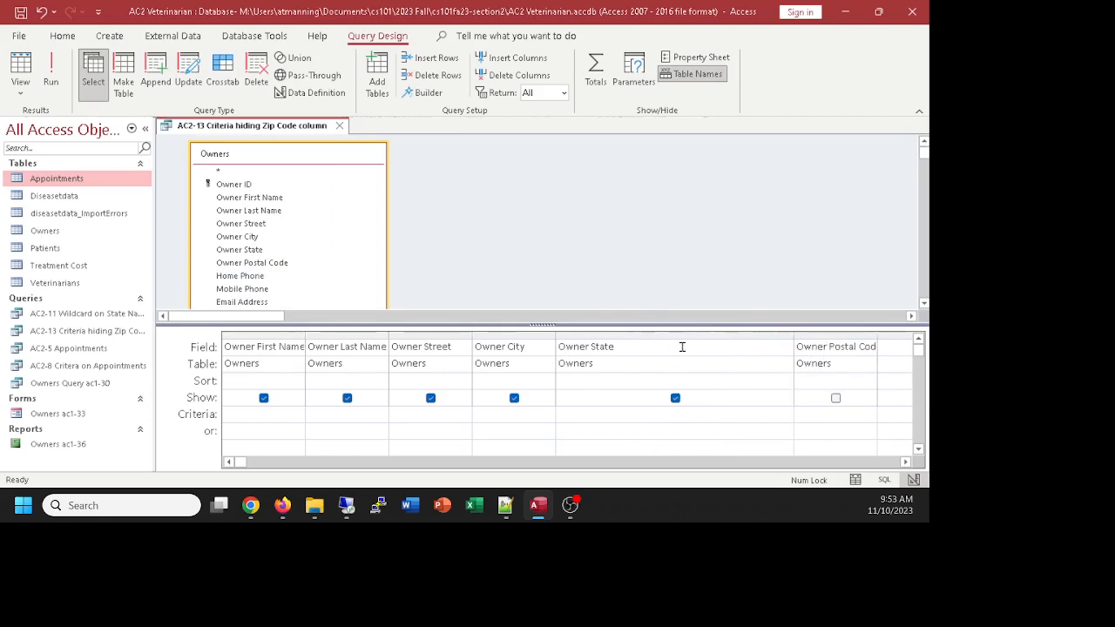
{"action": "mouse_move", "coordinate": [793, 337]}
{"action": "left_mouse_down"}
{"action": "mouse_move", "coordinate": [750, 338]}
{"action": "mouse_move", "coordinate": [776, 332]}
{"action": "left_mouse_up"}
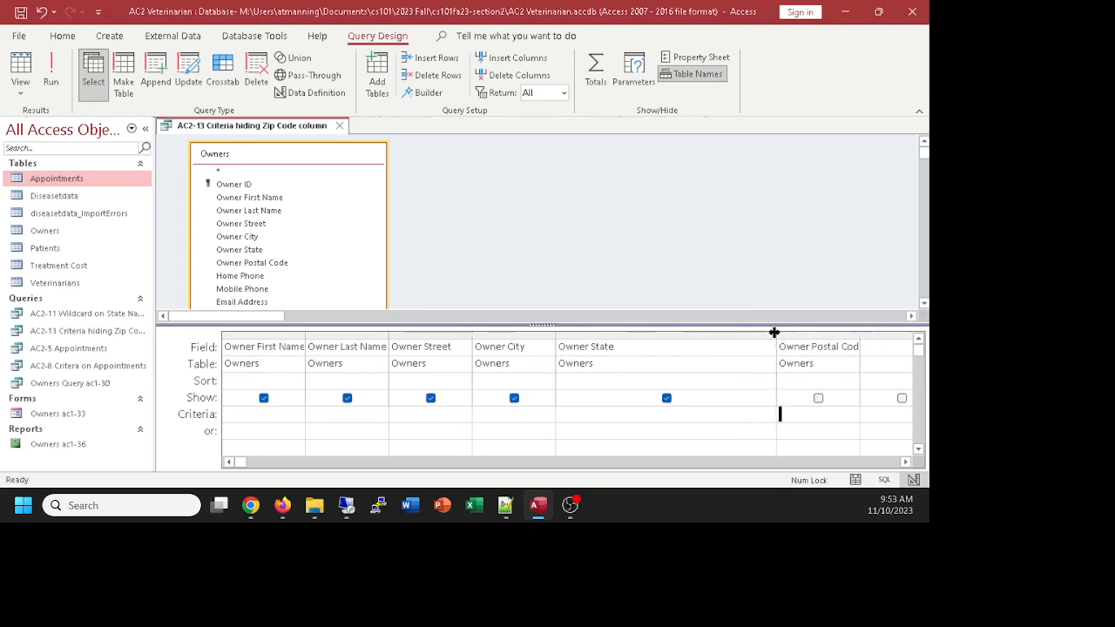
Step: Enter the [State ?] parameter under Owner State and run it with UT
{"action": "left_click", "coordinate": [576, 421]}
{"action": "type", "text": "[State "}
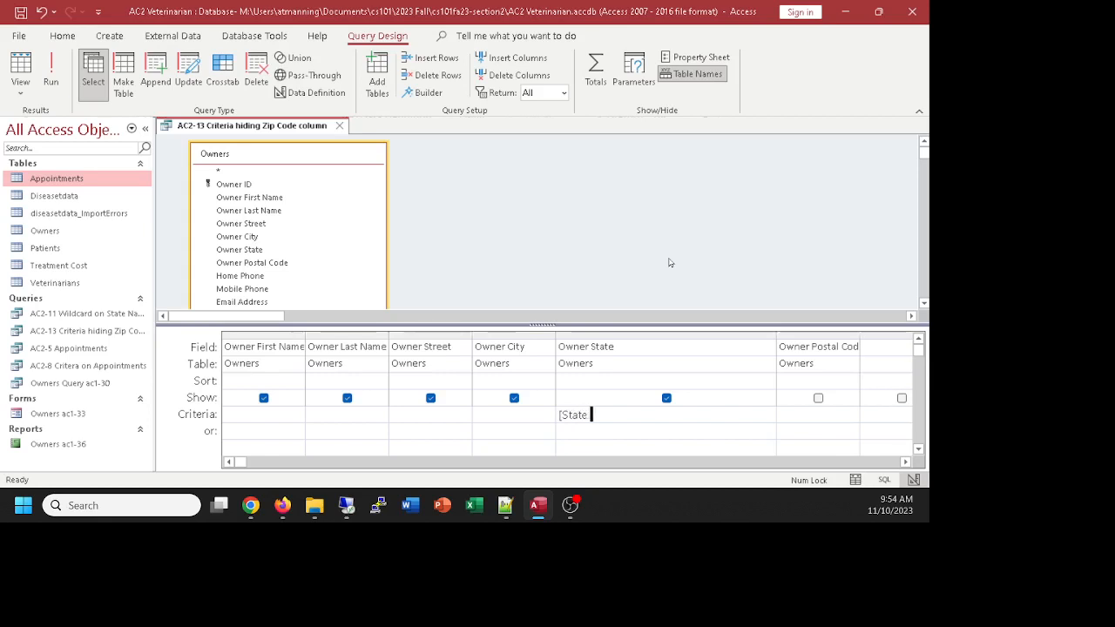
{"action": "type", "text": "?]"}
{"action": "left_click", "coordinate": [27, 65]}
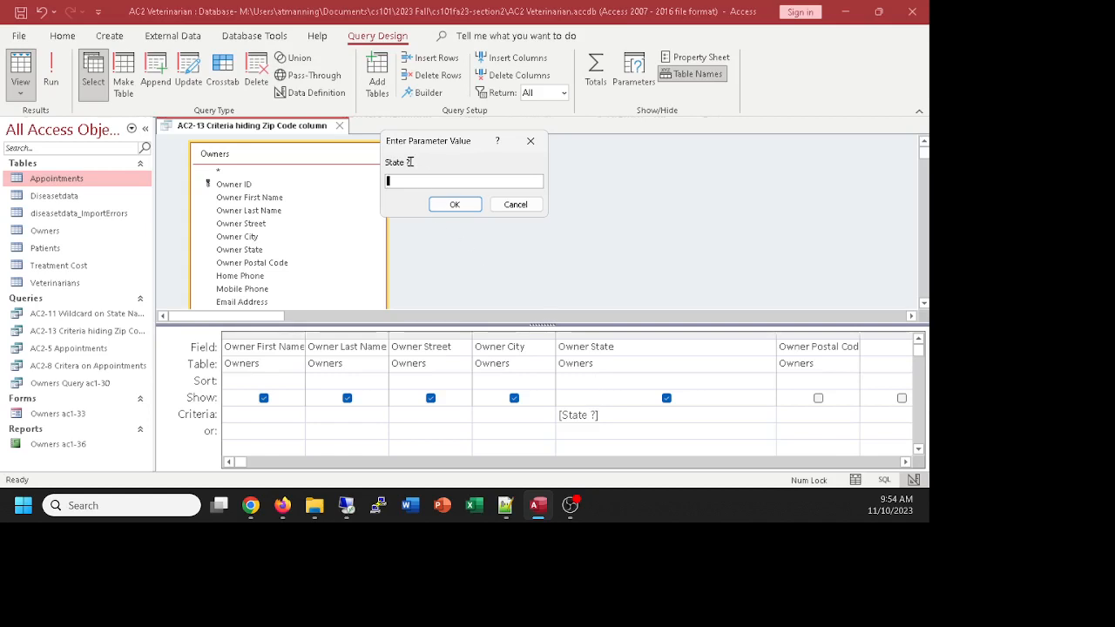
{"action": "left_click_drag", "start_coordinate": [427, 151], "coordinate": [474, 179]}
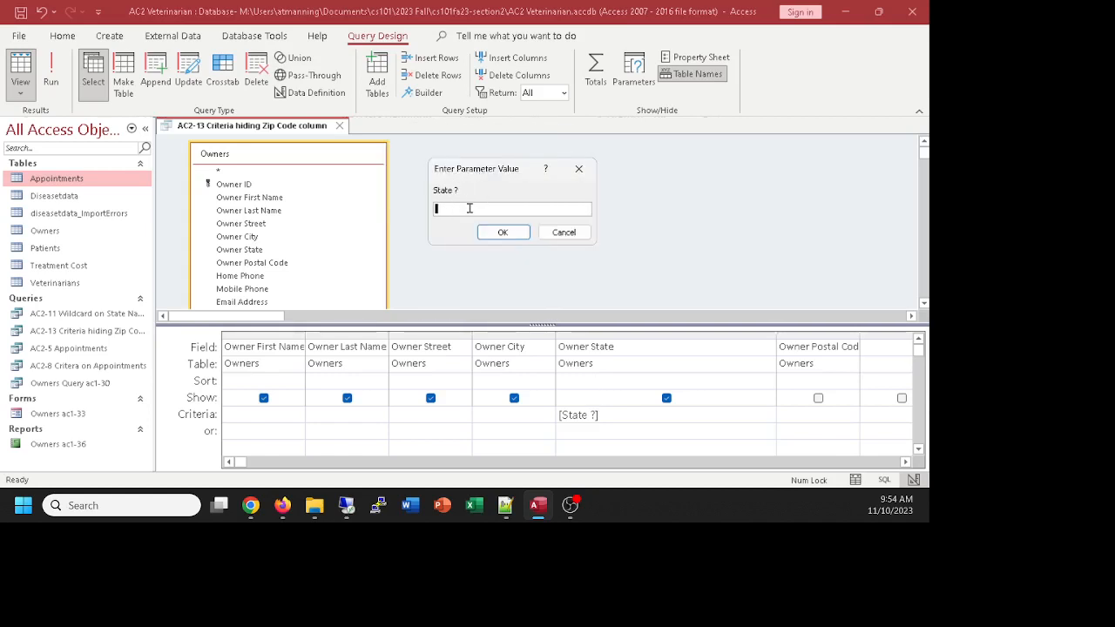
{"action": "type", "text": "UAT"}
{"action": "key", "text": "BackSpace"}
{"action": "type", "text": "T"}
{"action": "left_click", "coordinate": [501, 231]}
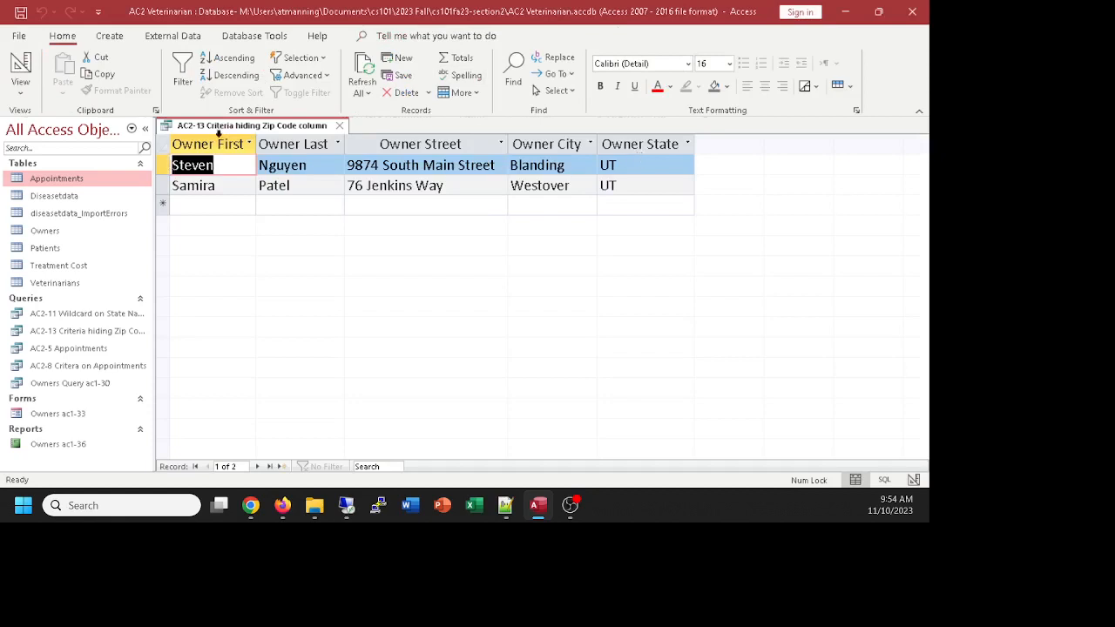
Step: Rerun the parameter query with CO, then return to Design view
{"action": "left_click", "coordinate": [17, 63]}
{"action": "left_click", "coordinate": [18, 63]}
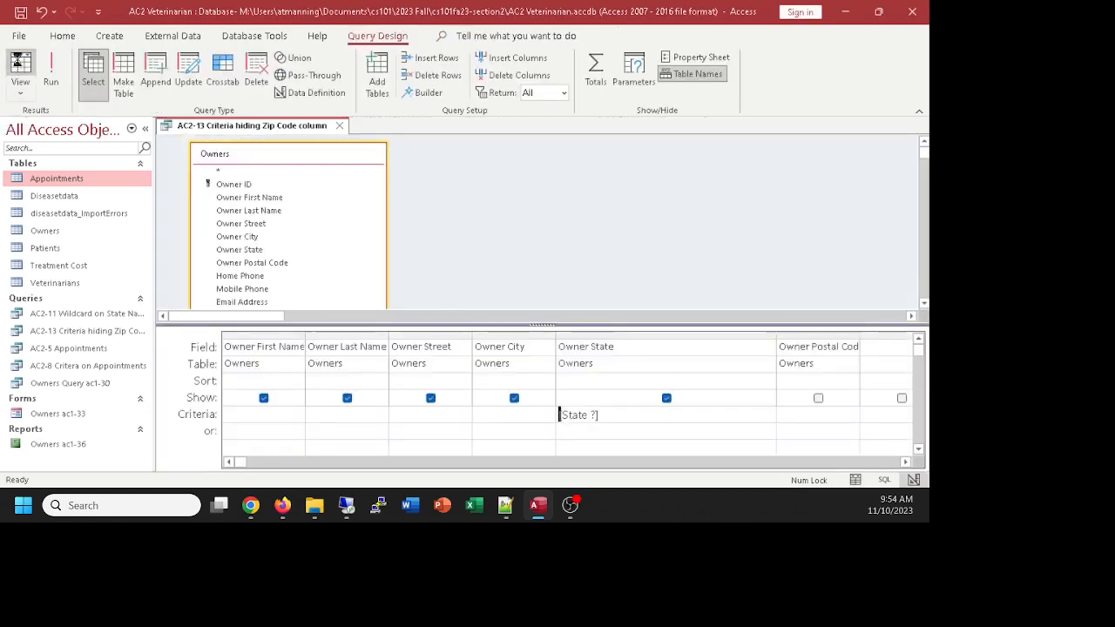
{"action": "type", "text": "CO"}
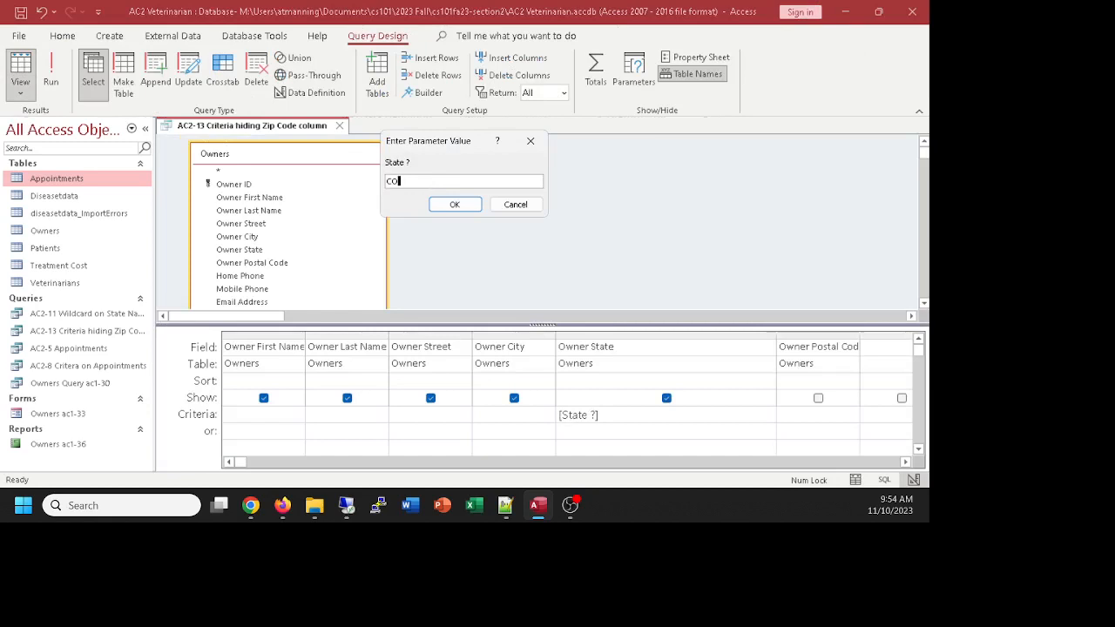
{"action": "left_click", "coordinate": [463, 205]}
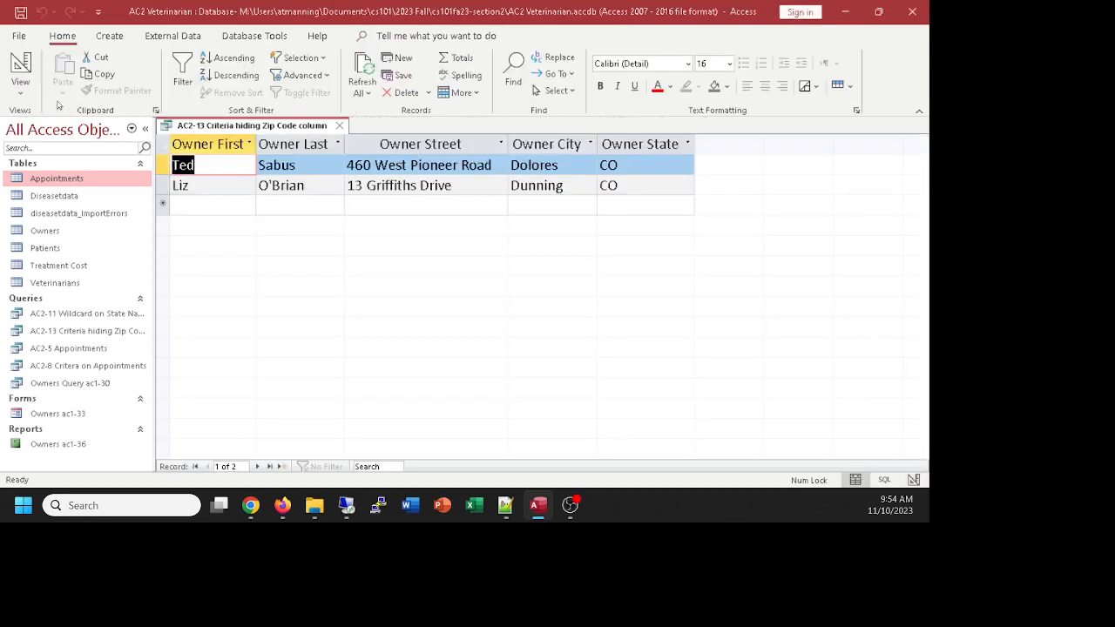
{"action": "left_click", "coordinate": [20, 67]}
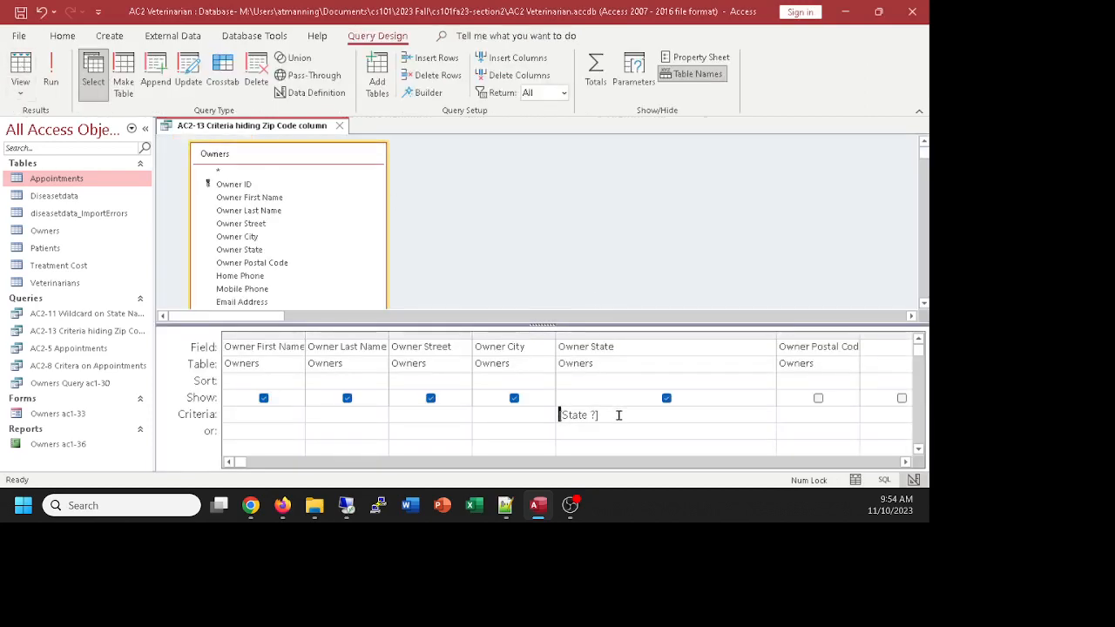
{"action": "left_click", "coordinate": [22, 70]}
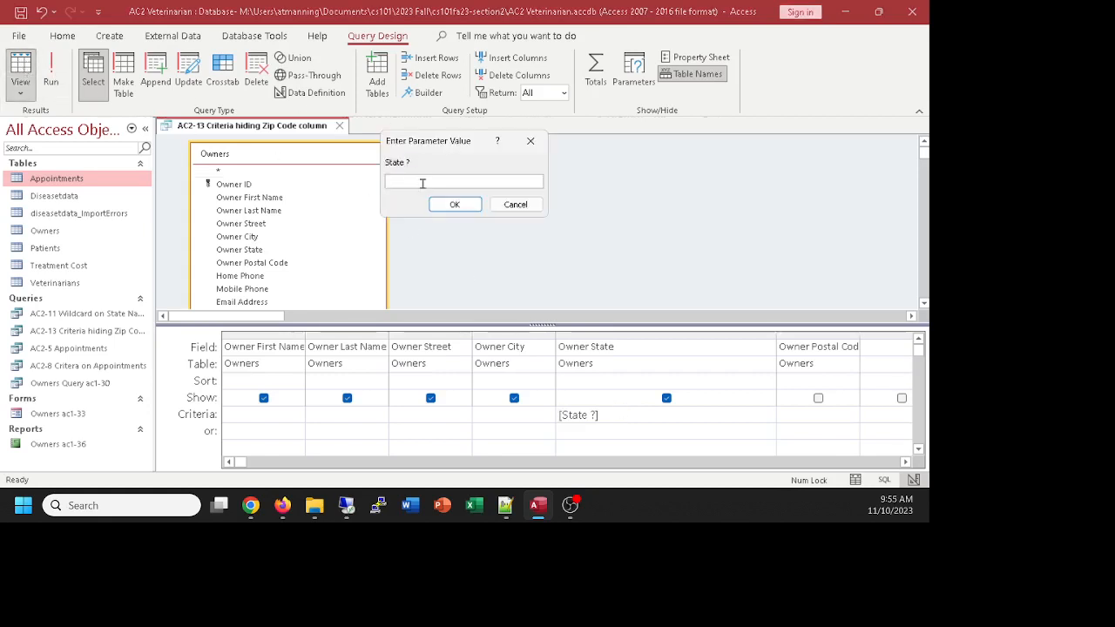
{"action": "type", "text": "G*"}
{"action": "left_click_drag", "start_coordinate": [416, 179], "coordinate": [355, 189]}
{"action": "type", "text": "U"}
{"action": "left_click", "coordinate": [462, 205]}
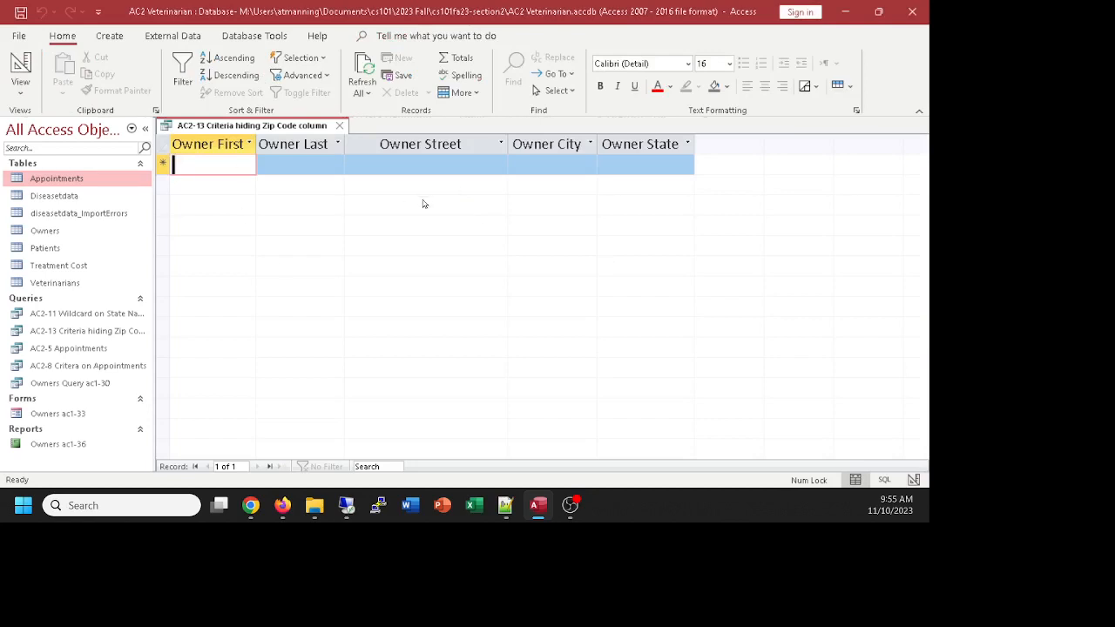
{"action": "left_click", "coordinate": [21, 65]}
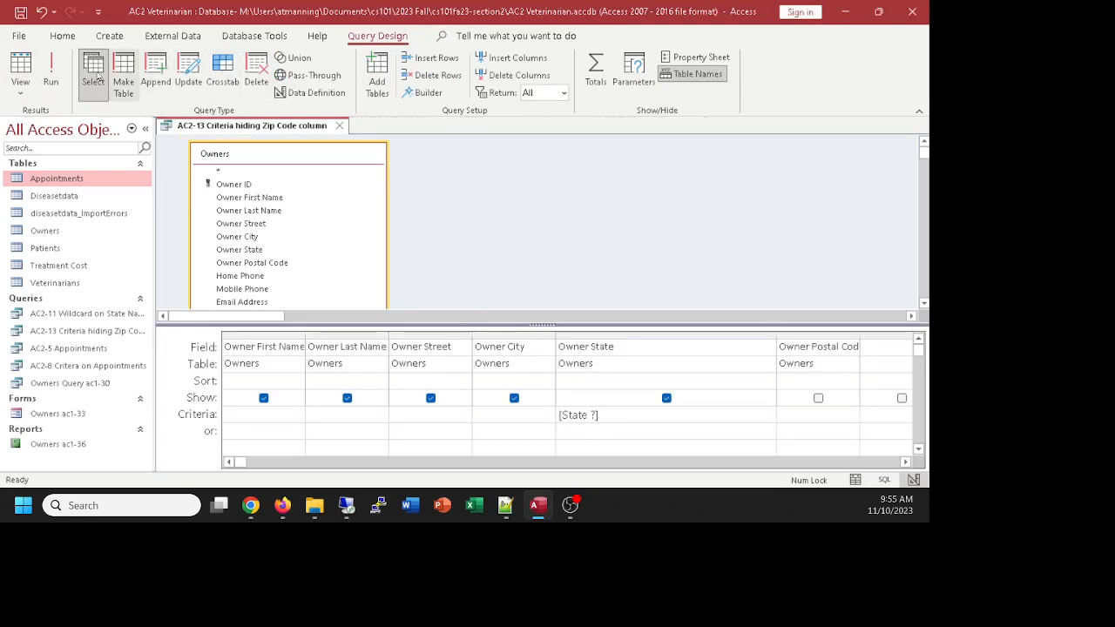
{"action": "left_click", "coordinate": [21, 70]}
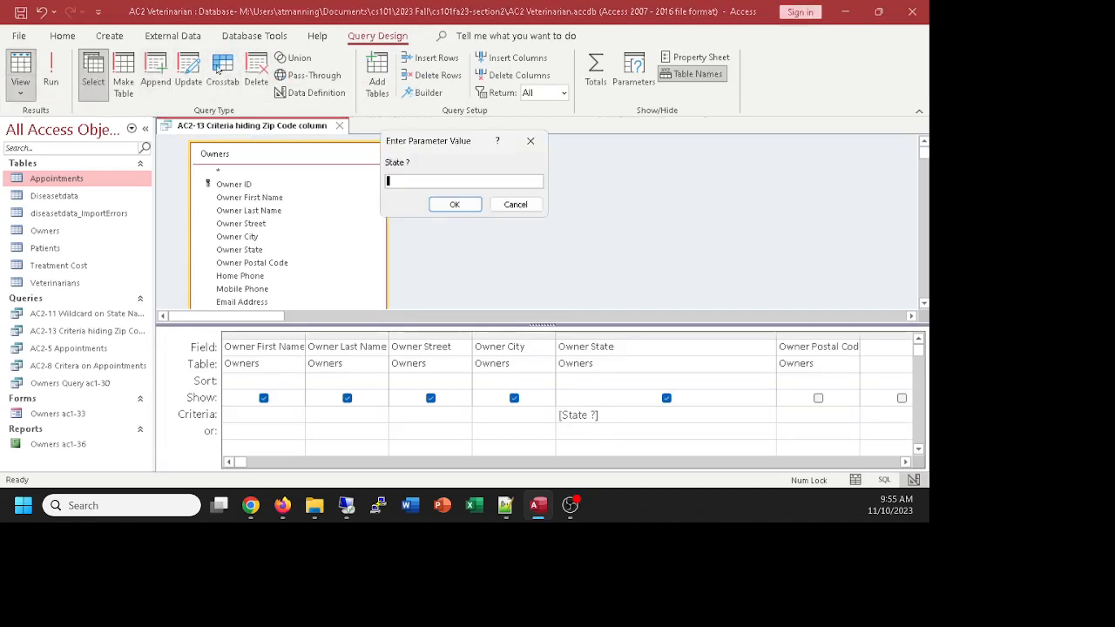
{"action": "type", "text": "ut*"}
{"action": "key", "text": "Return"}
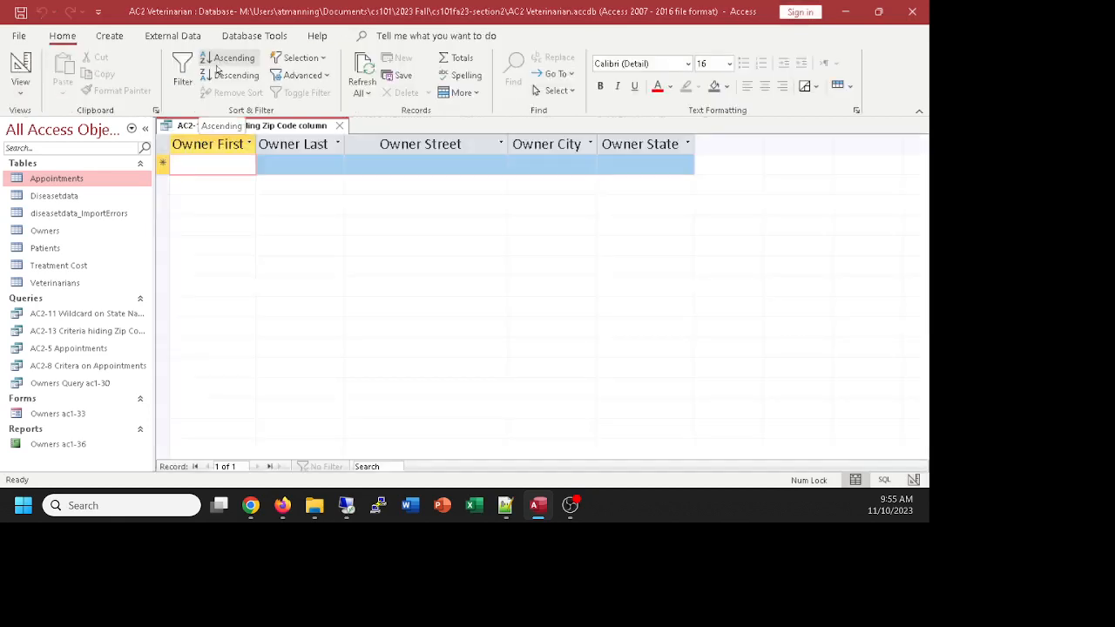
{"action": "left_click", "coordinate": [21, 70]}
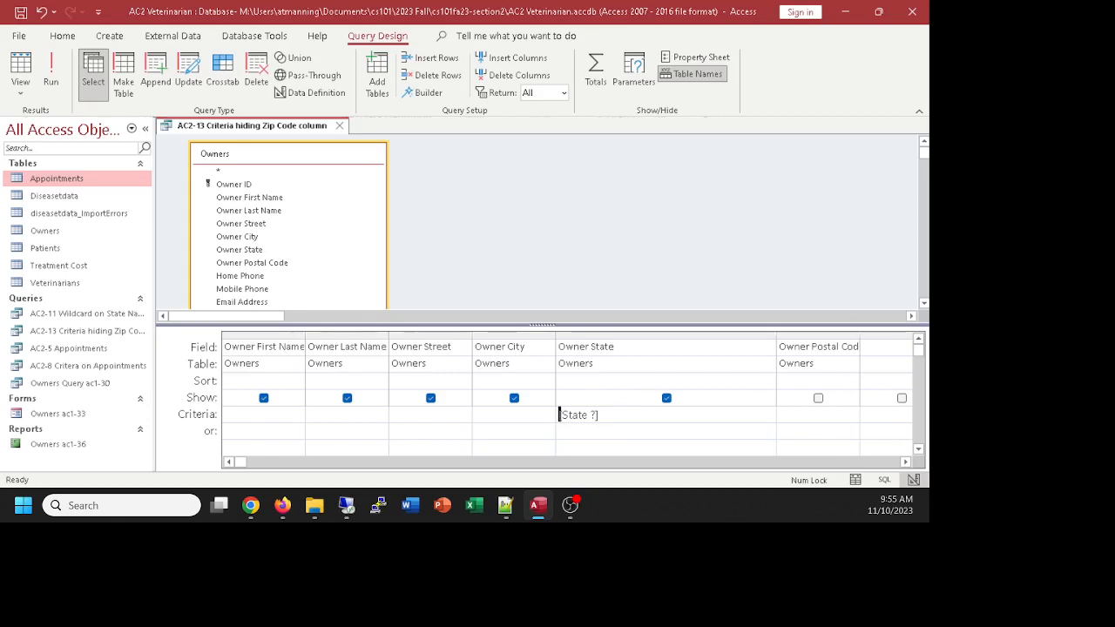
{"action": "key", "text": "alt+Tab"}
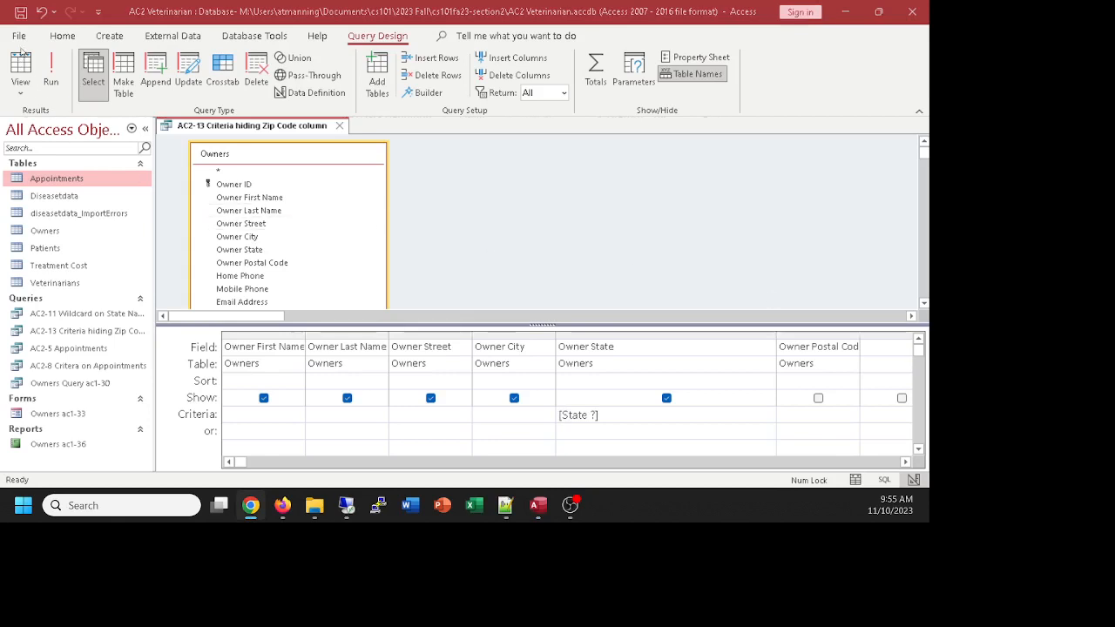
{"action": "key", "text": "alt+Tab"}
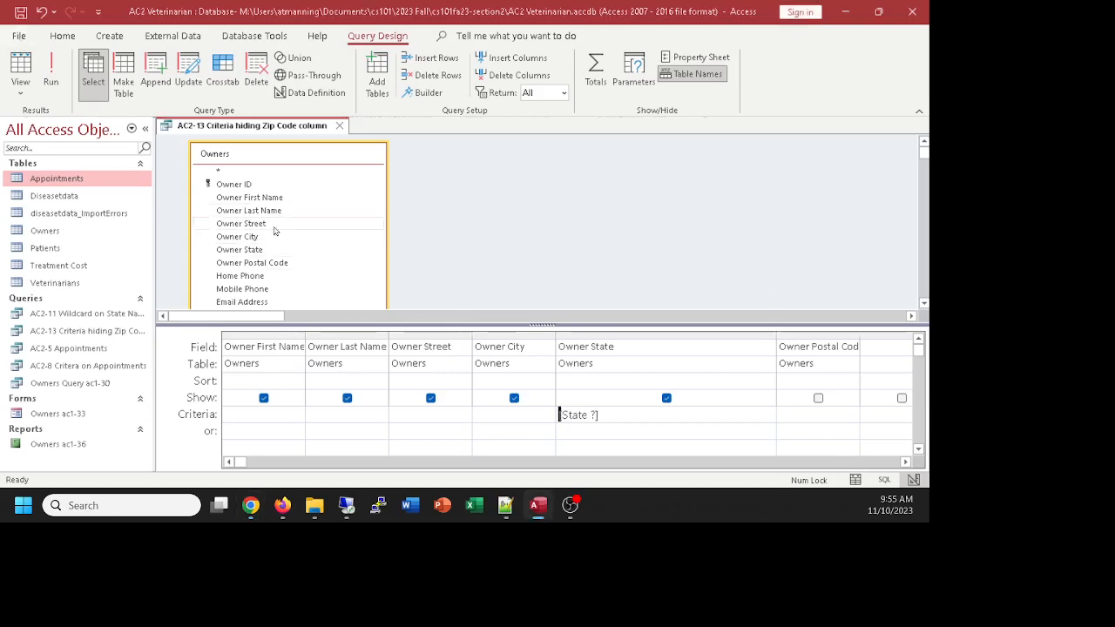
Step: Save the query as a new Query object named 'AC2-15 Parameter Query'
{"action": "left_click", "coordinate": [19, 37]}
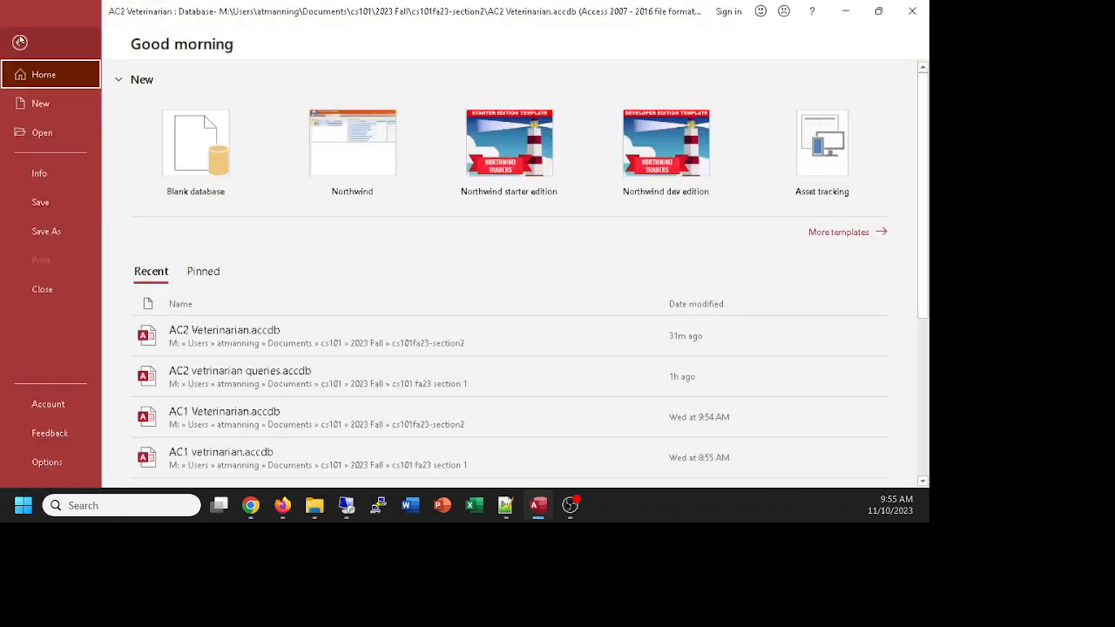
{"action": "left_click", "coordinate": [50, 233]}
{"action": "left_click", "coordinate": [191, 163]}
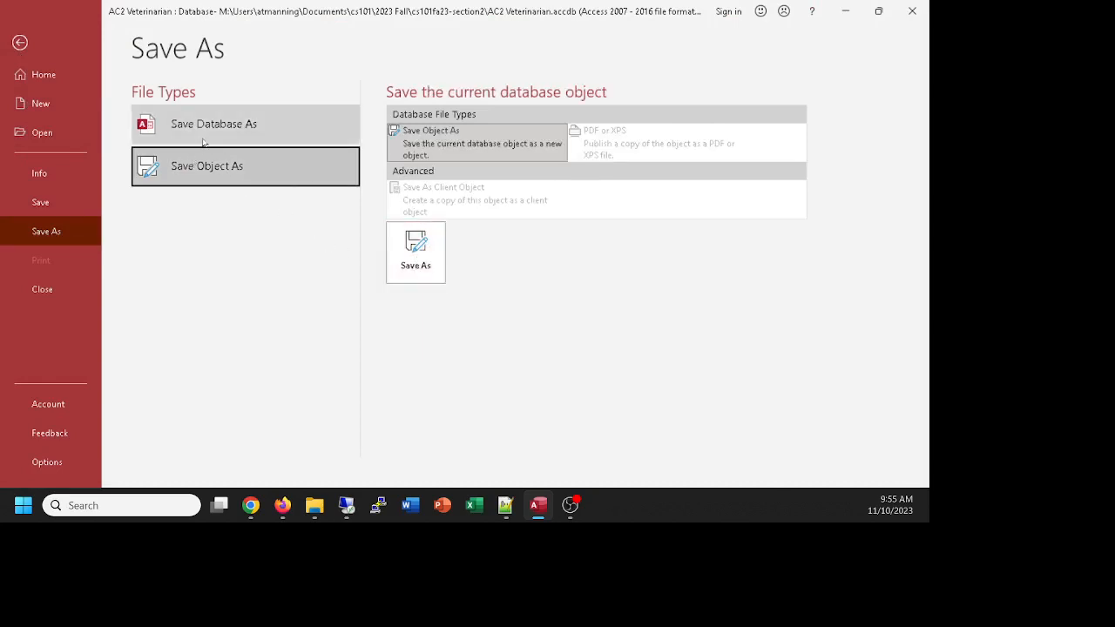
{"action": "left_click", "coordinate": [422, 254]}
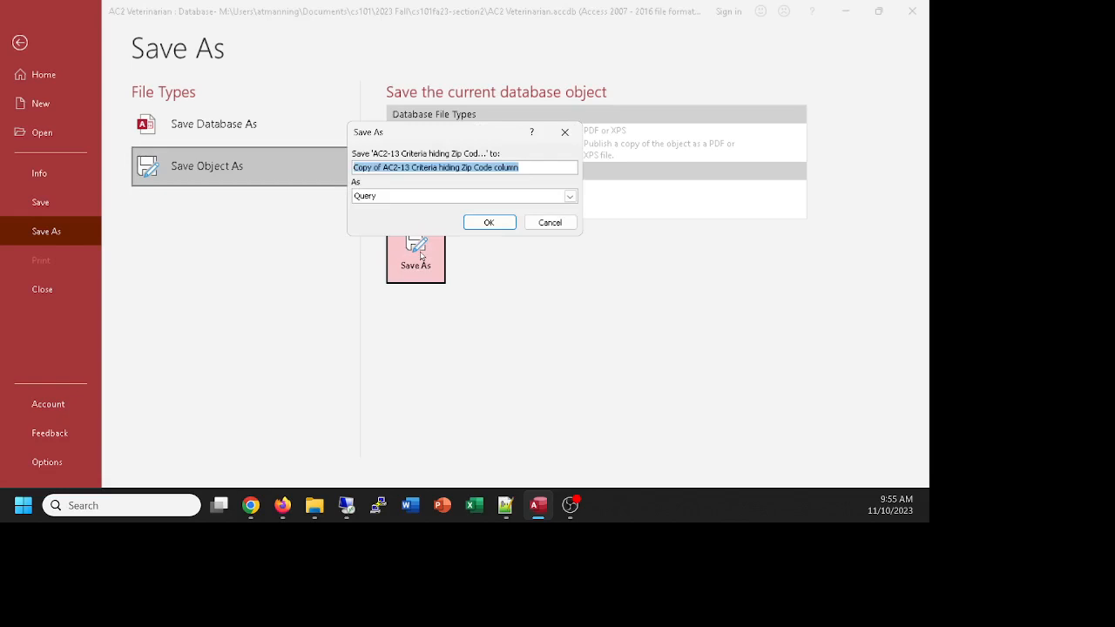
{"action": "key", "text": "alt+Tab"}
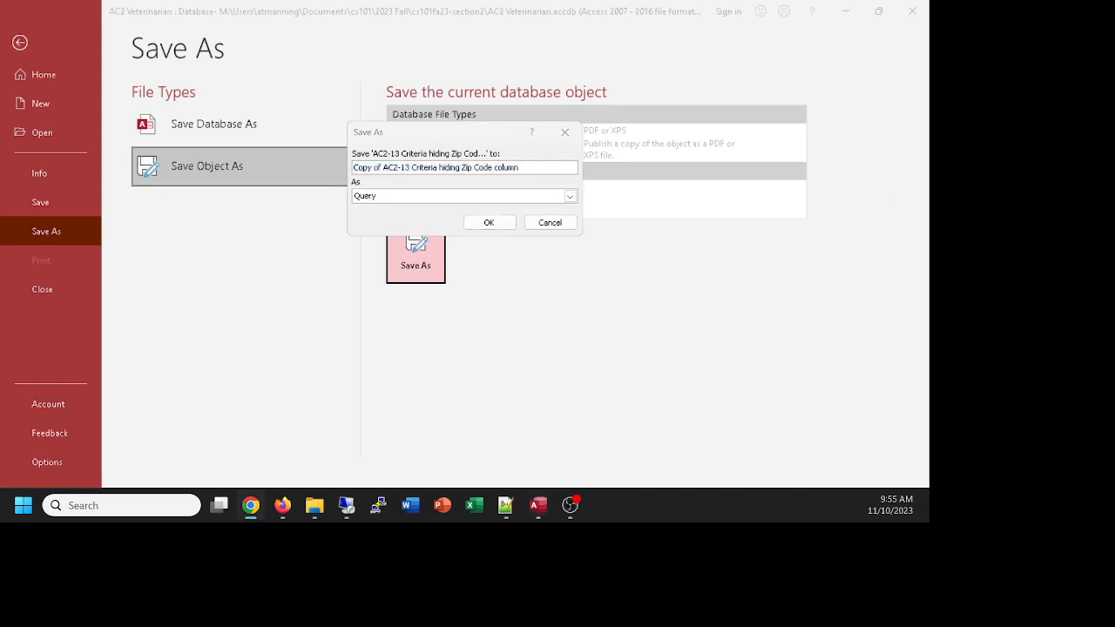
{"action": "left_click", "coordinate": [453, 197]}
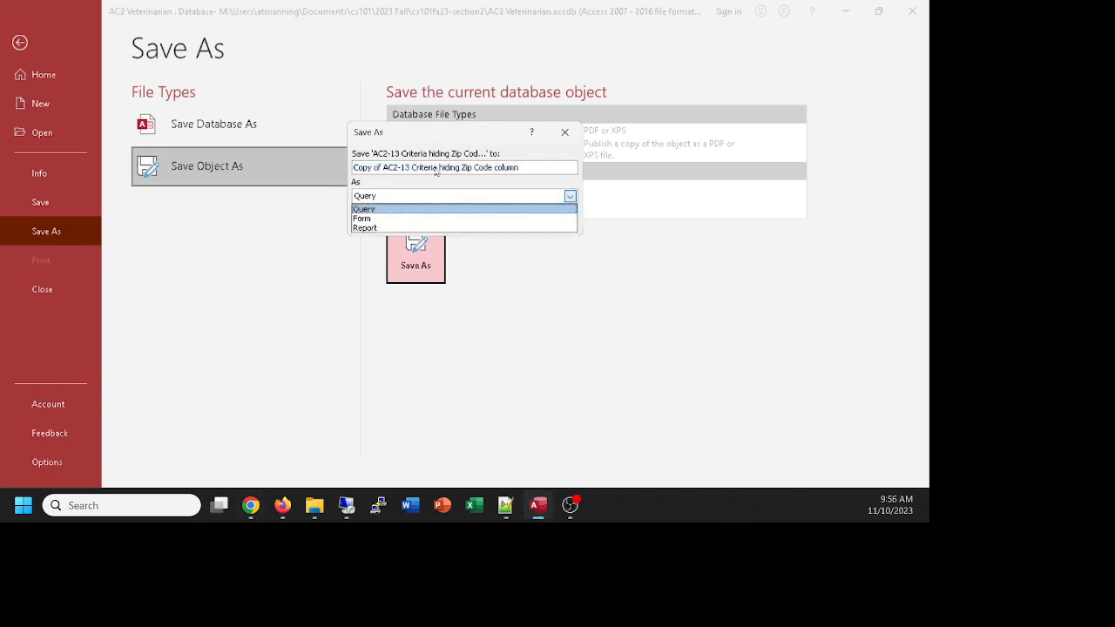
{"action": "left_click", "coordinate": [438, 171]}
{"action": "triple_click", "coordinate": [446, 168]}
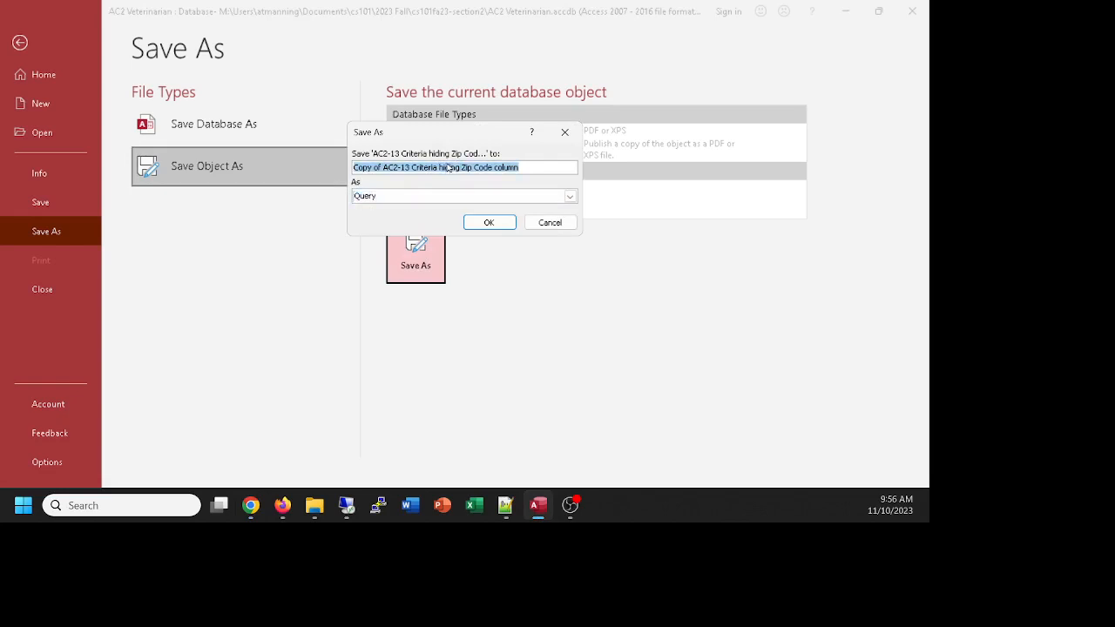
{"action": "type", "text": "AC2-15"}
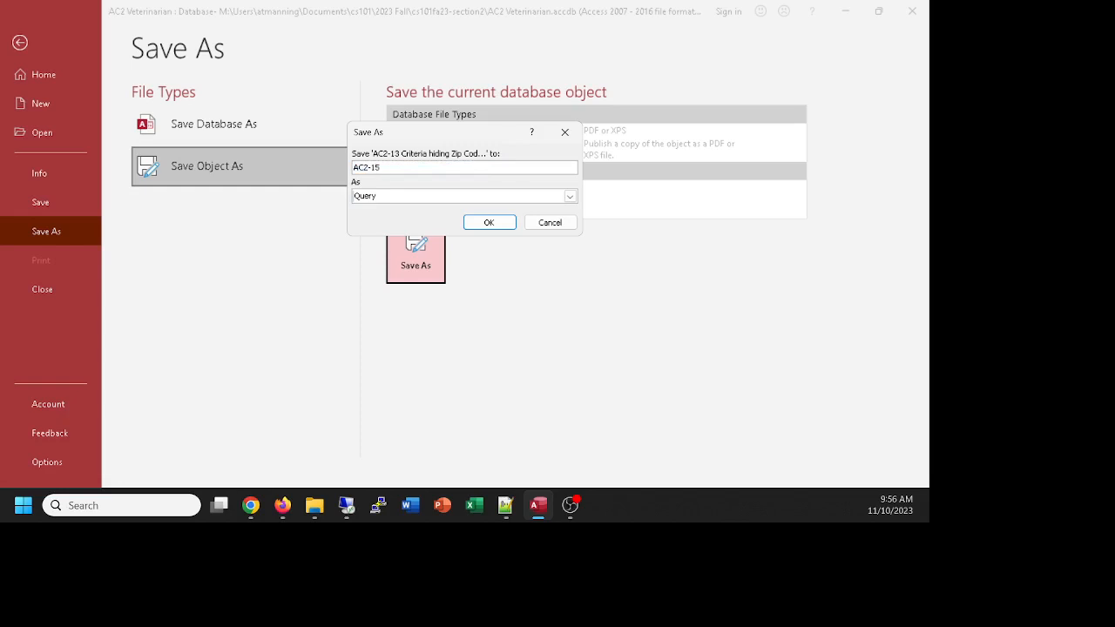
{"action": "type", "text": " Parameter Query"}
{"action": "left_click", "coordinate": [489, 223]}
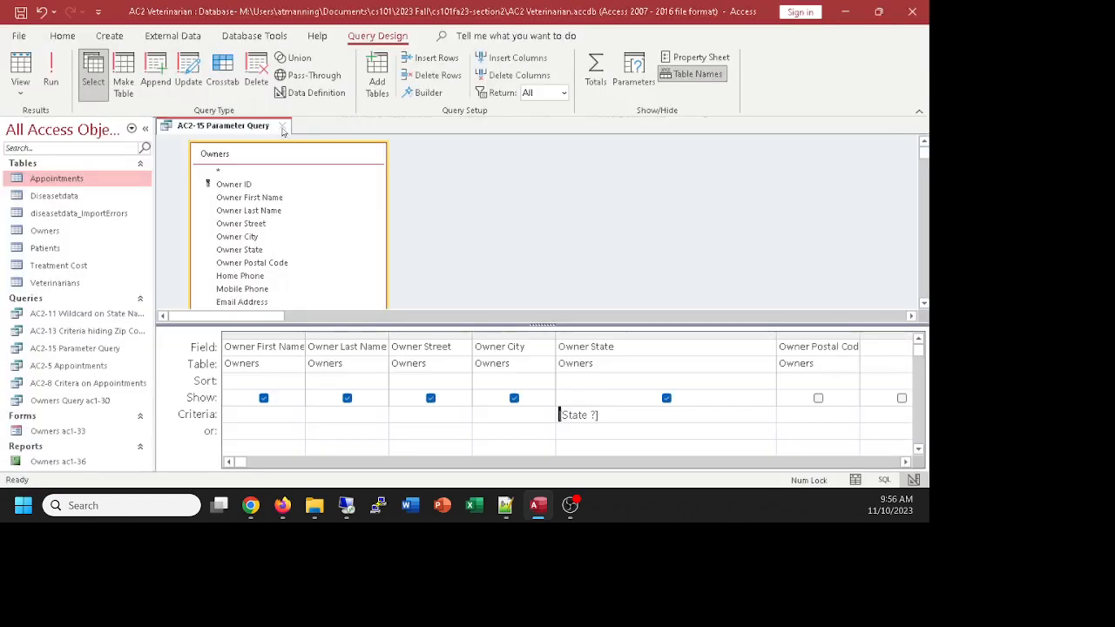
Step: Reopen AC2-15 Parameter Query with CO, check its [State ?] design, then close it
{"action": "left_click", "coordinate": [282, 128]}
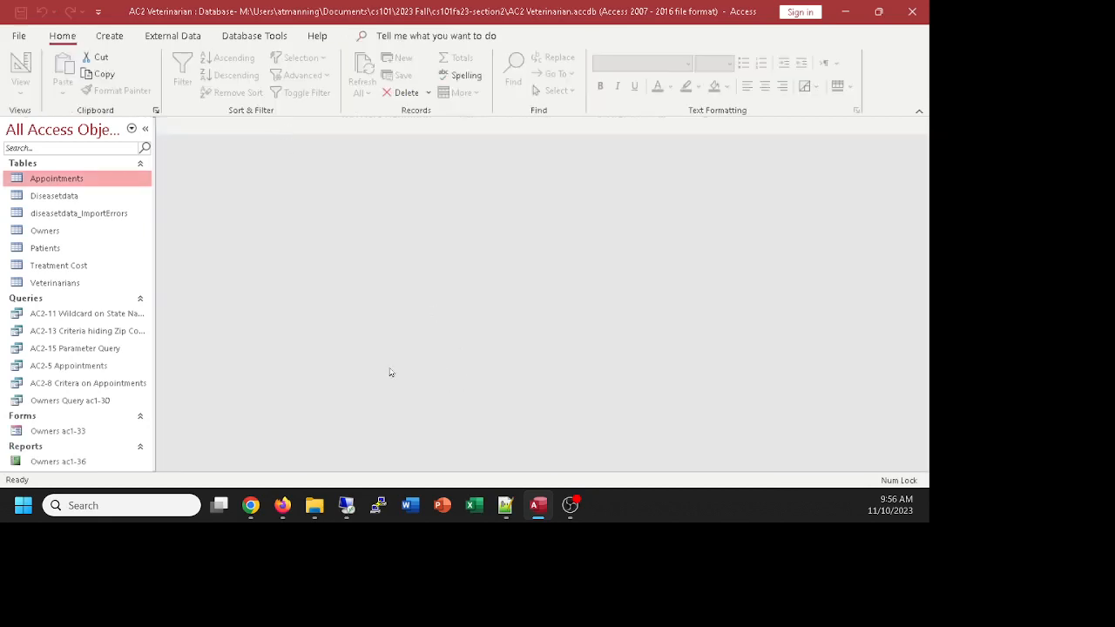
{"action": "double_click", "coordinate": [92, 348]}
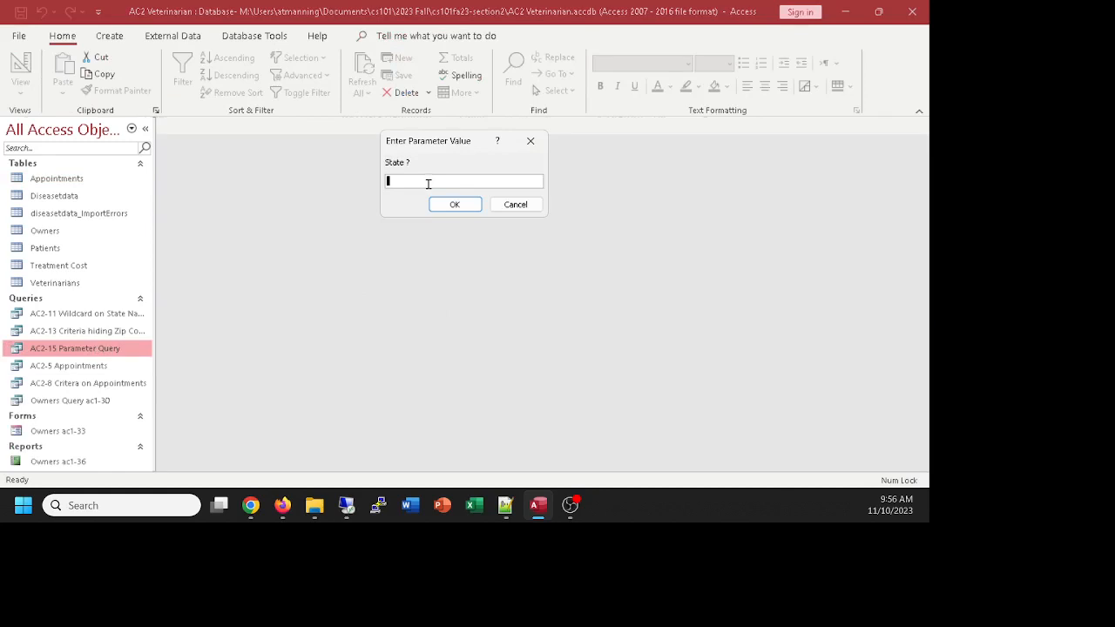
{"action": "type", "text": "CO"}
{"action": "key", "text": "Return"}
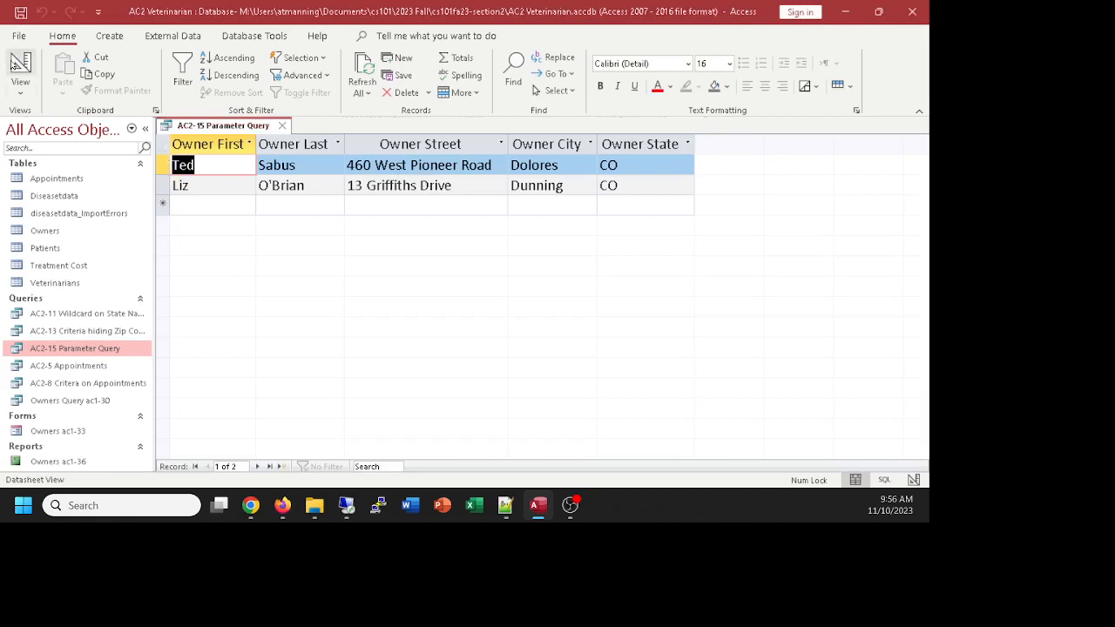
{"action": "left_click", "coordinate": [17, 65]}
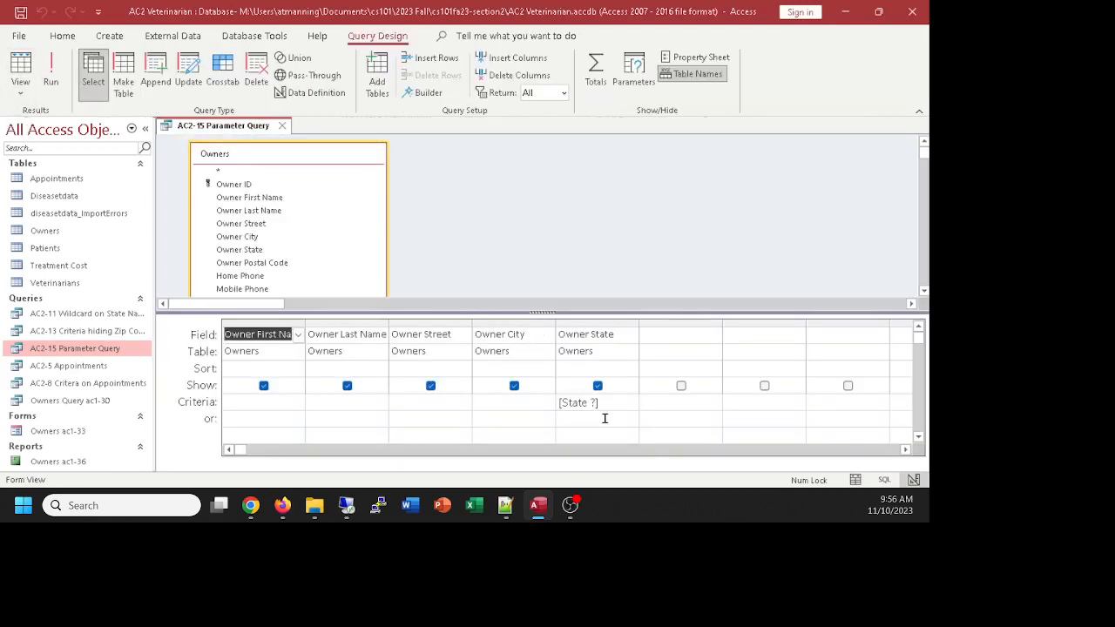
{"action": "left_click", "coordinate": [533, 408]}
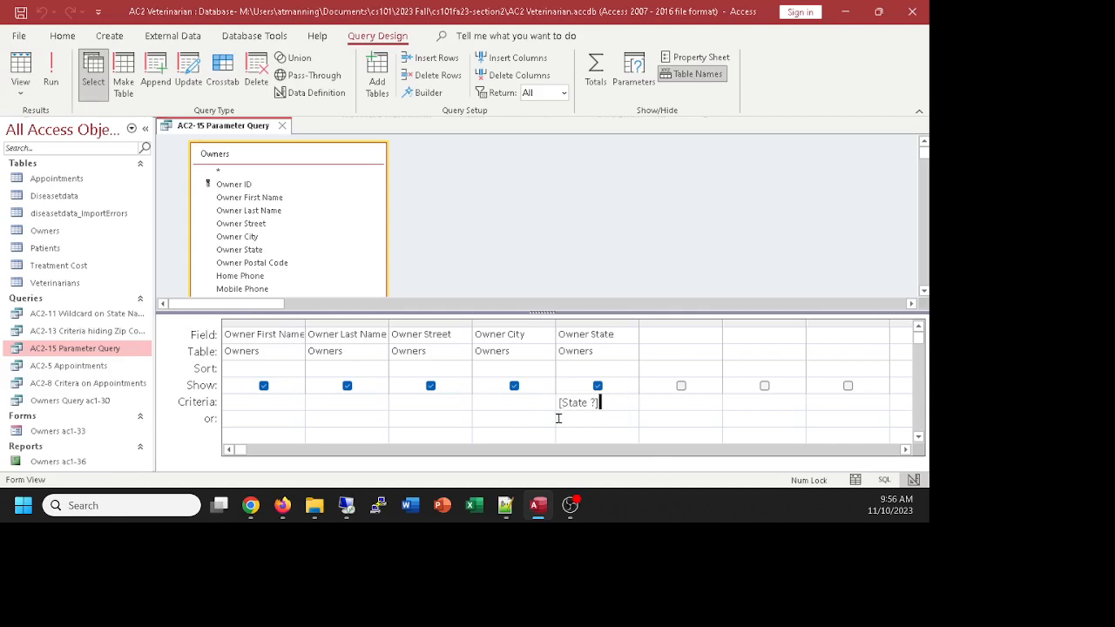
{"action": "left_click", "coordinate": [282, 126]}
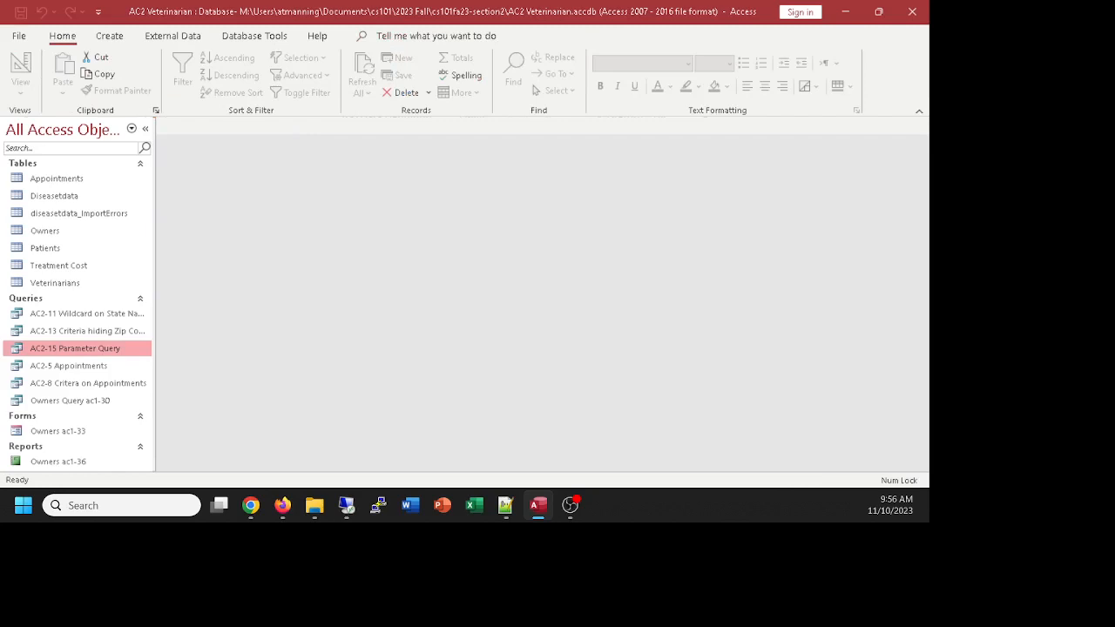
Step: Create a new Query Design and add the Treatment Cost table to it
{"action": "left_click", "coordinate": [250, 505]}
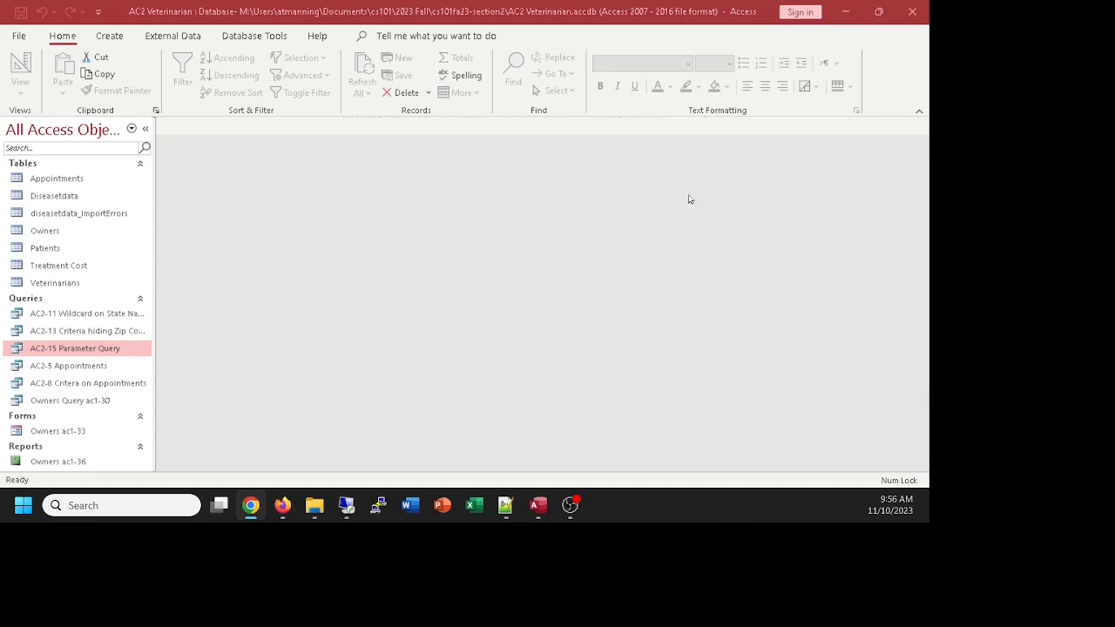
{"action": "left_click", "coordinate": [111, 36]}
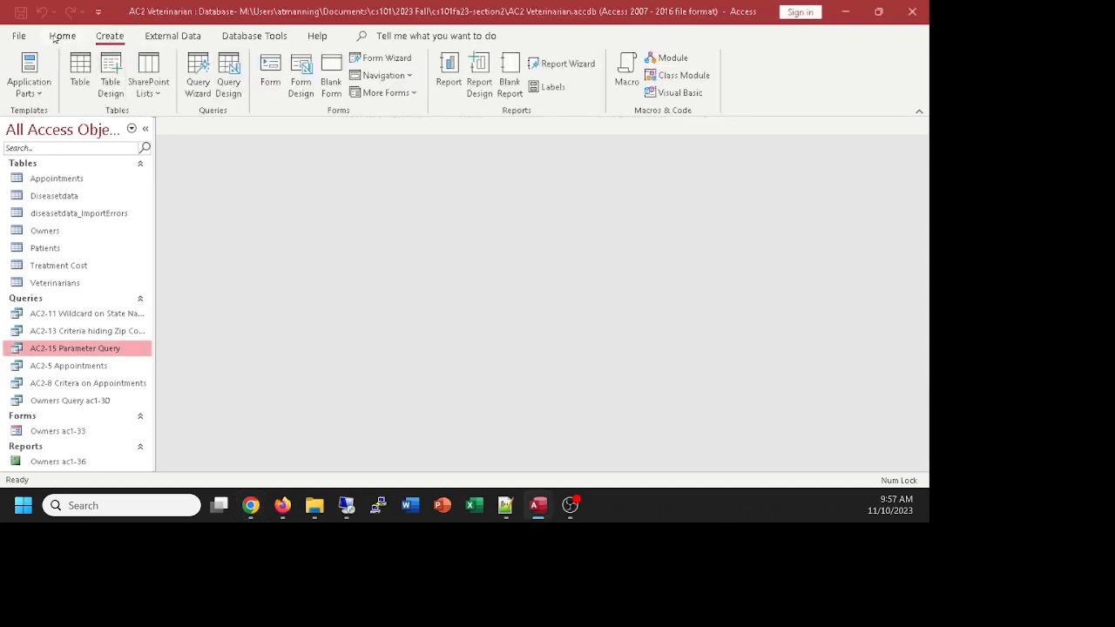
{"action": "left_click", "coordinate": [228, 70]}
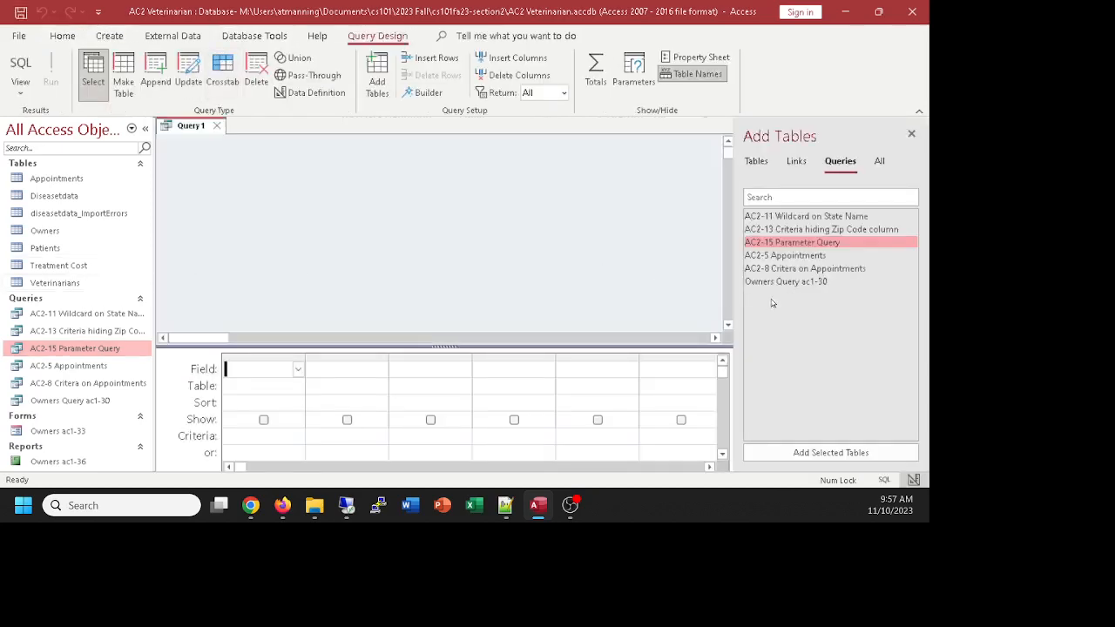
{"action": "left_click", "coordinate": [757, 161]}
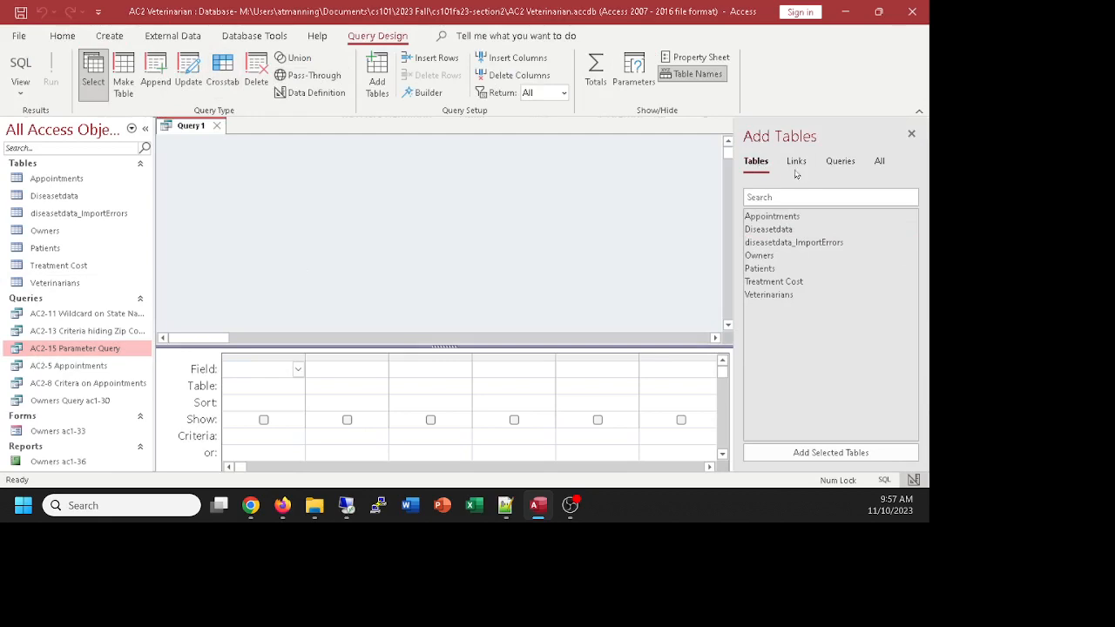
{"action": "double_click", "coordinate": [771, 282]}
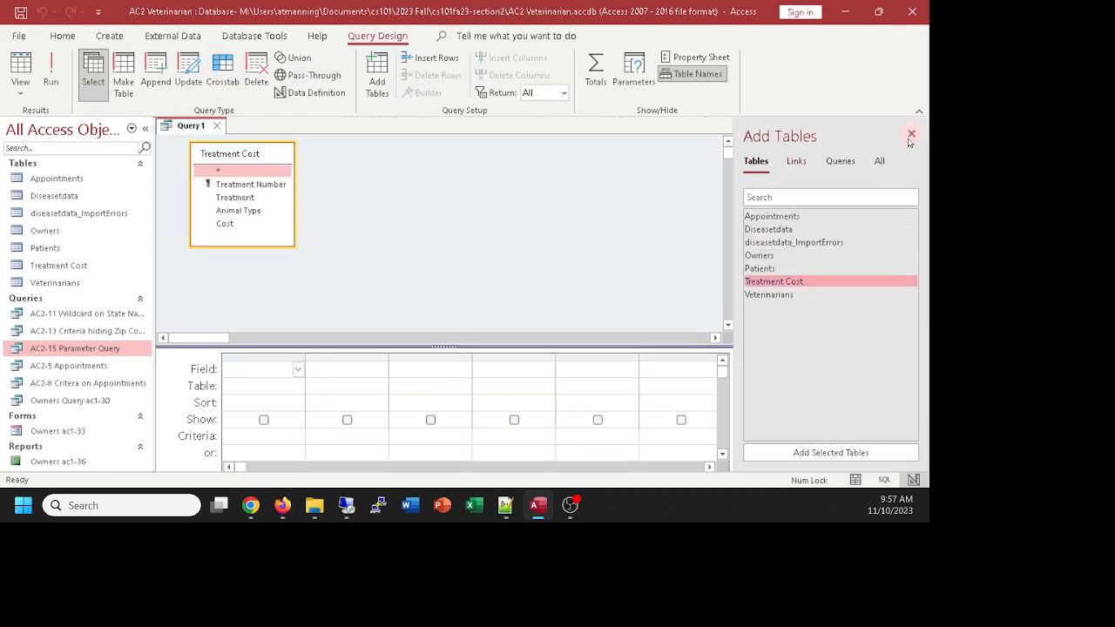
Step: Add Treatment Number, Treatment, Animal Type and Cost, then preview all 14 records
{"action": "left_click", "coordinate": [912, 136]}
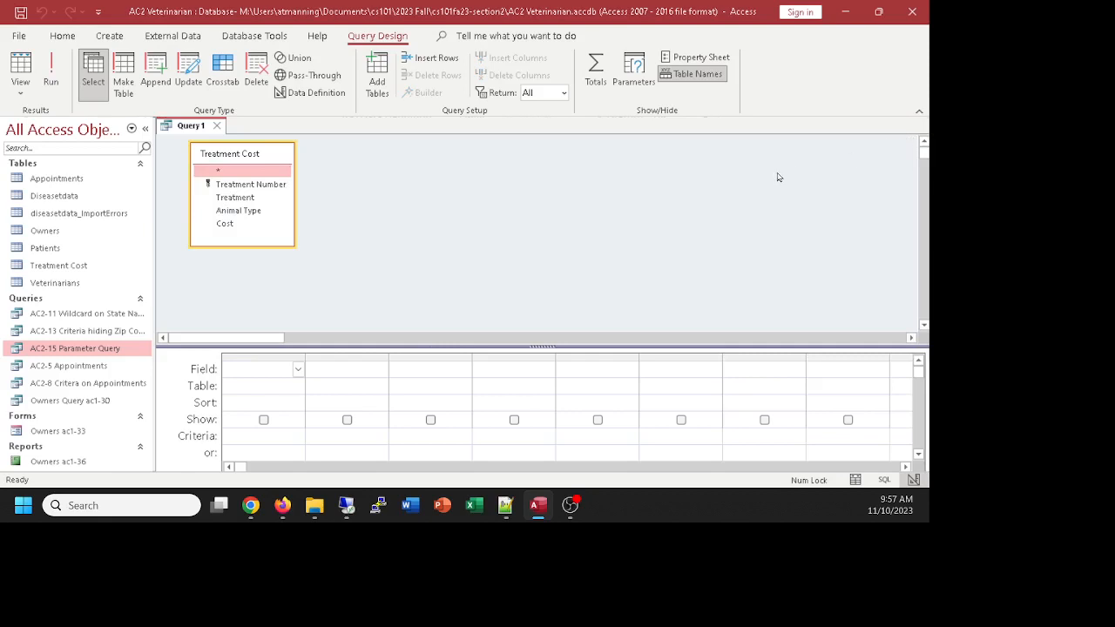
{"action": "double_click", "coordinate": [235, 185]}
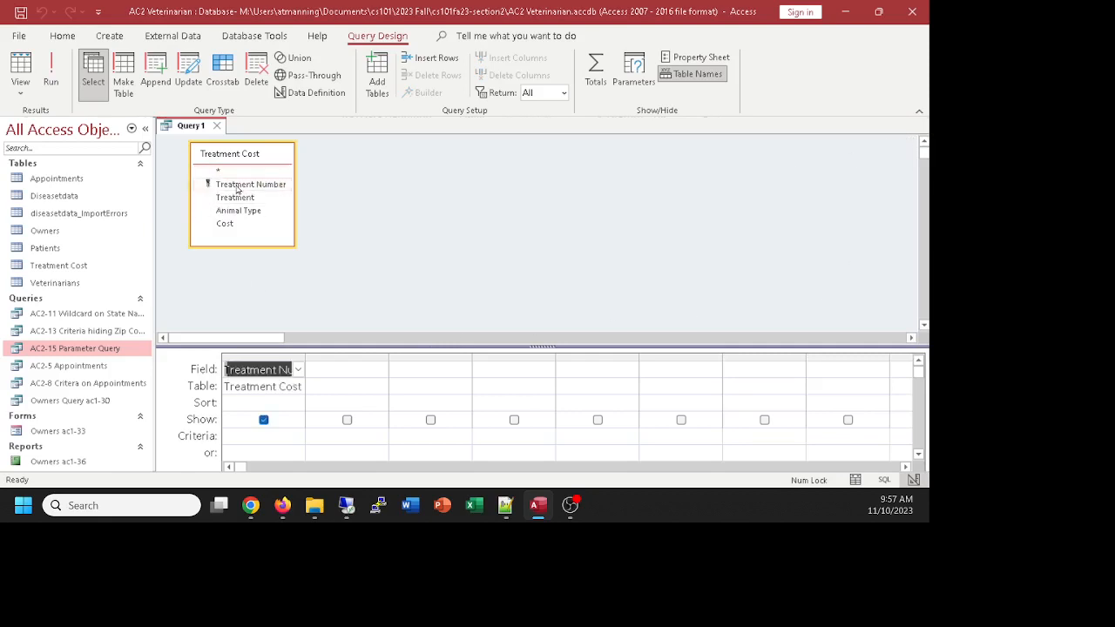
{"action": "double_click", "coordinate": [233, 197]}
{"action": "double_click", "coordinate": [234, 211]}
{"action": "double_click", "coordinate": [228, 224]}
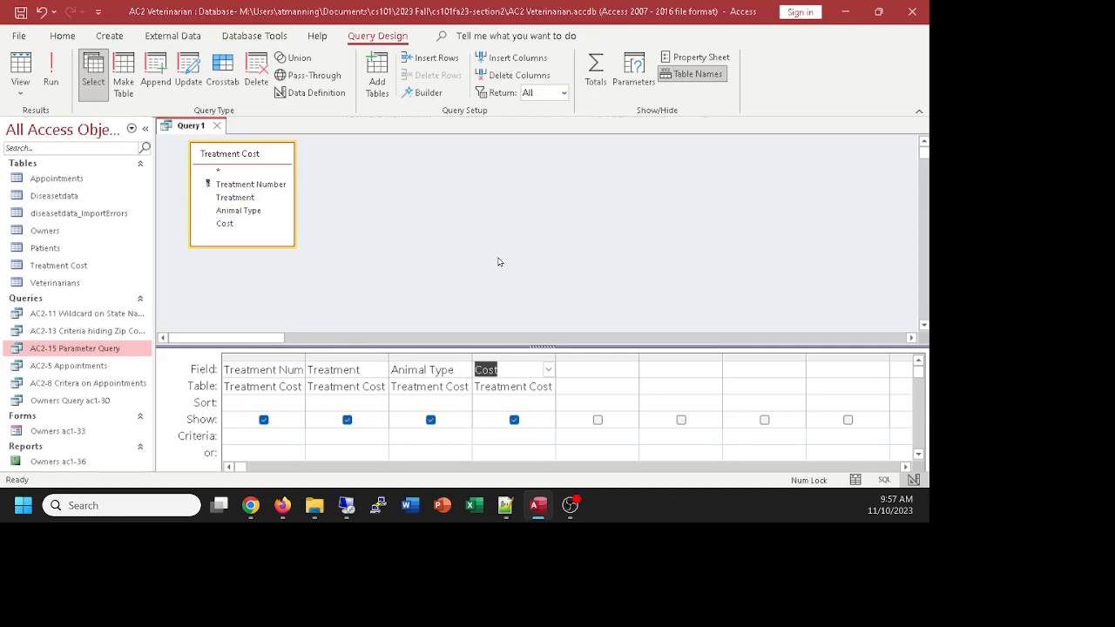
{"action": "left_click", "coordinate": [27, 68]}
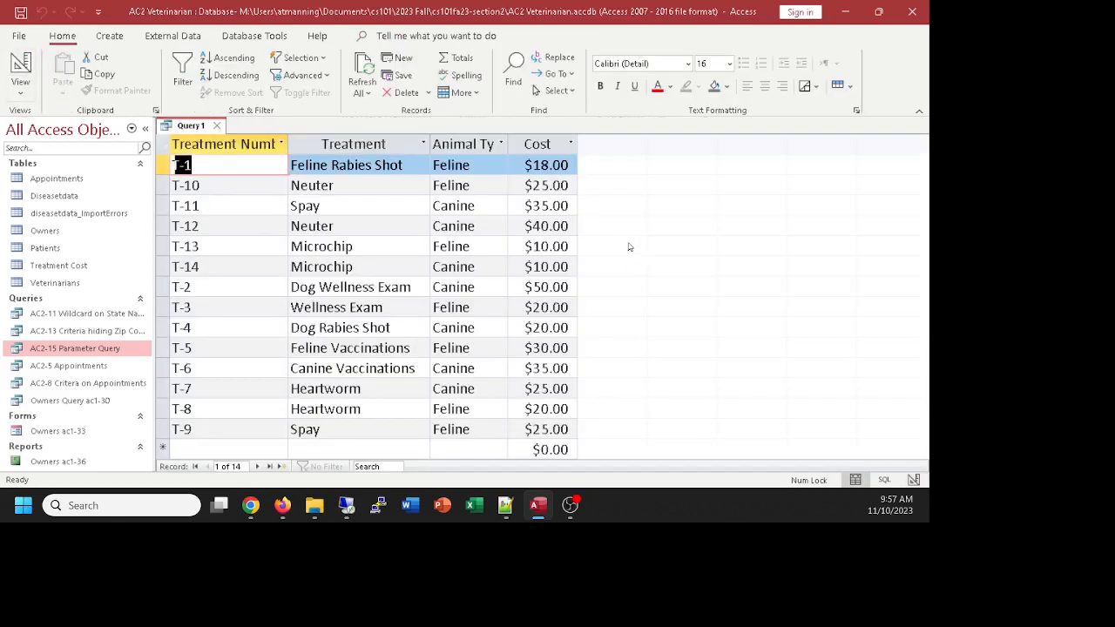
{"action": "left_click", "coordinate": [13, 68]}
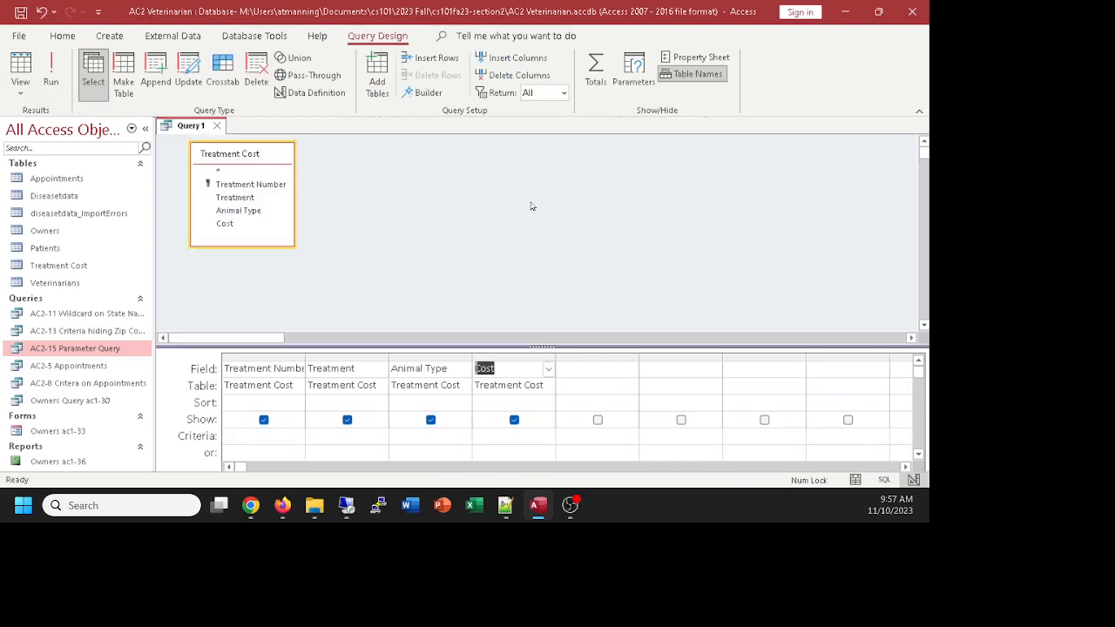
Step: Enter 25 as the Cost criterion and run the query
{"action": "left_click", "coordinate": [514, 435]}
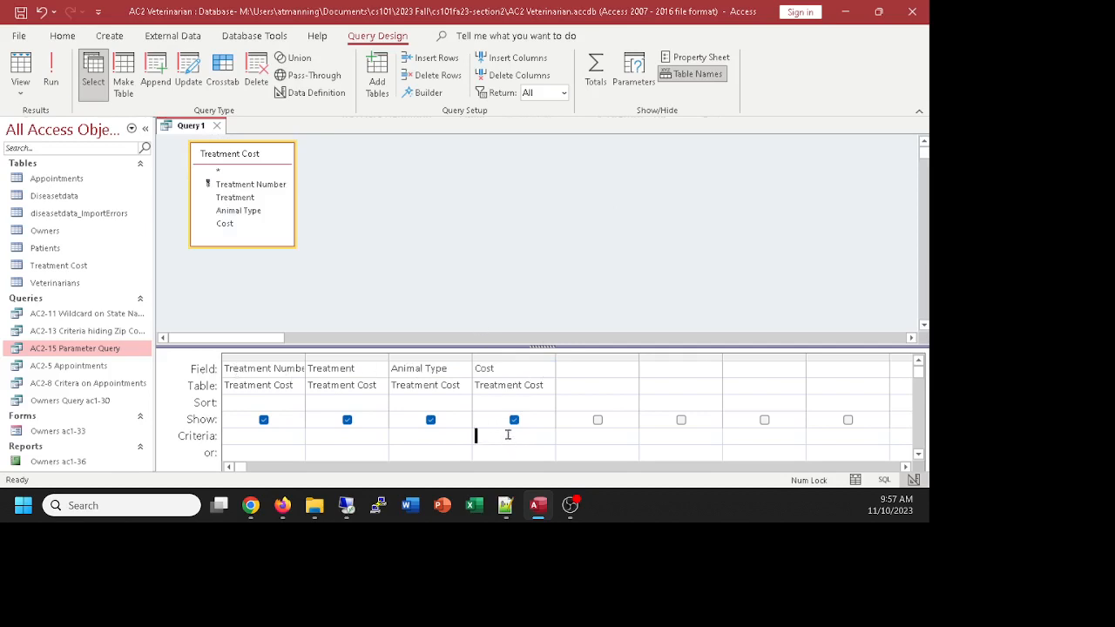
{"action": "type", "text": "25"}
{"action": "left_click", "coordinate": [20, 68]}
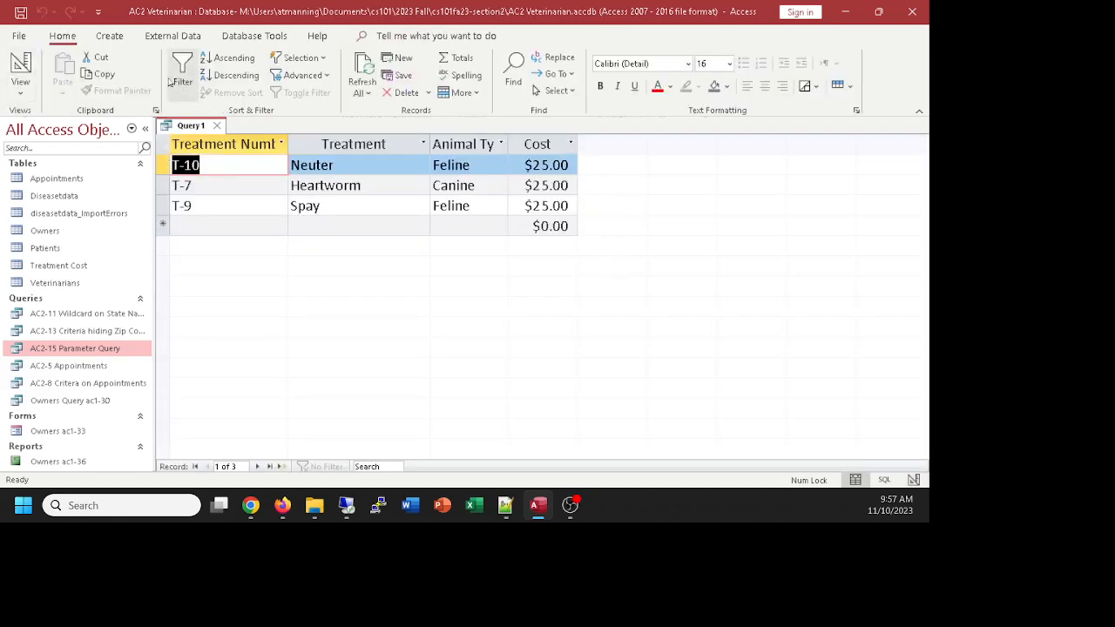
{"action": "left_click", "coordinate": [21, 66]}
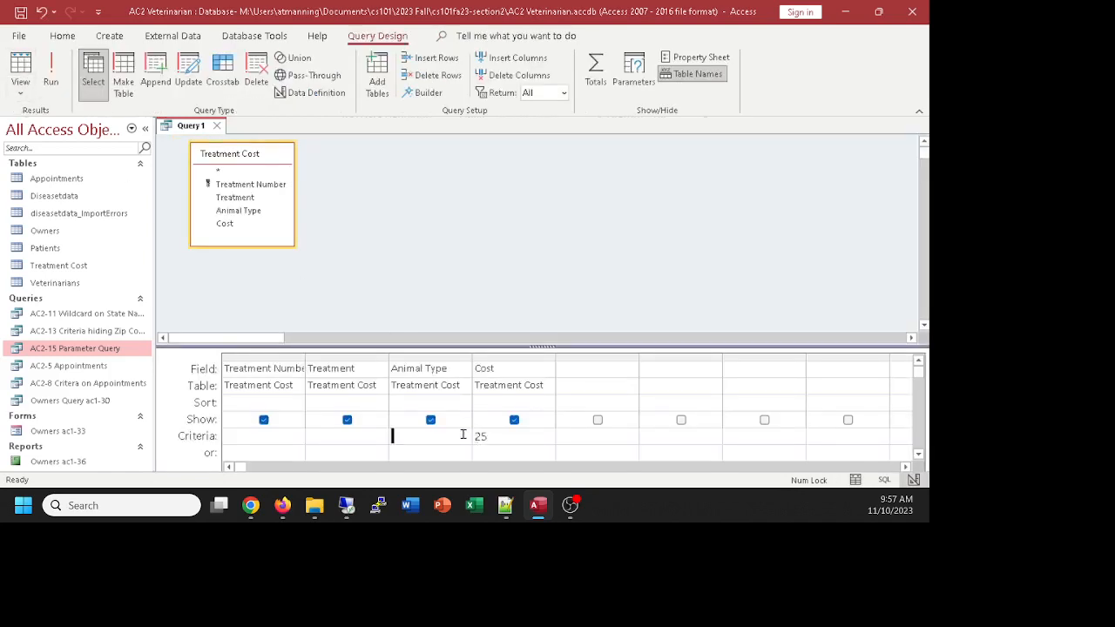
{"action": "left_click", "coordinate": [493, 436]}
Step: Try 25 under Animal Type, remove it, and rerun with only Cost 25
{"action": "left_click", "coordinate": [429, 435]}
{"action": "type", "text": "25"}
{"action": "left_click", "coordinate": [575, 436]}
{"action": "left_click", "coordinate": [25, 67]}
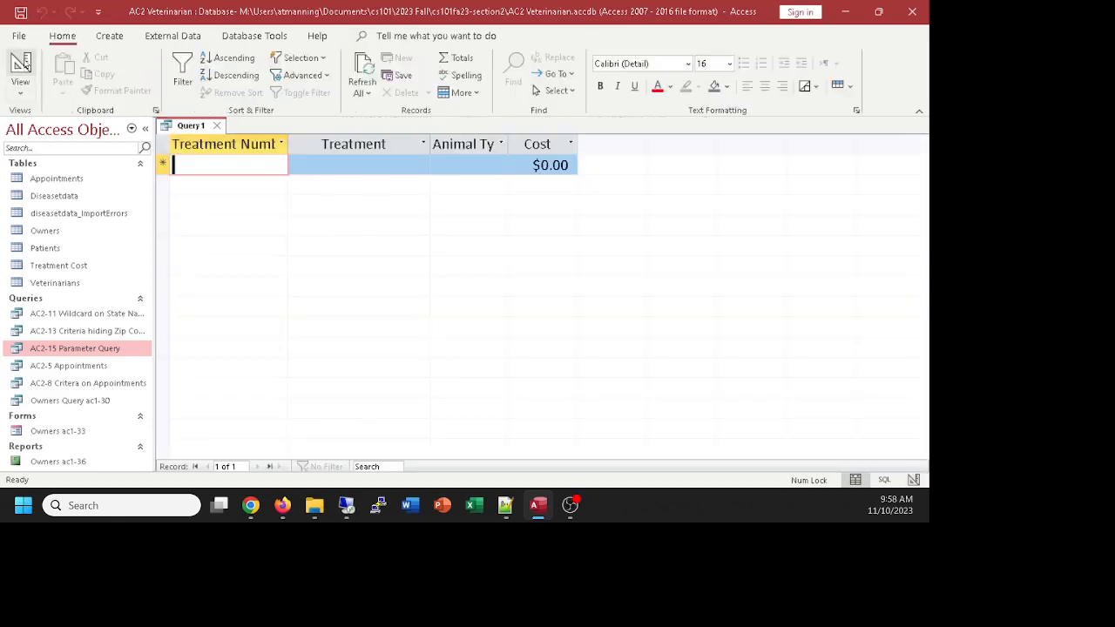
{"action": "left_click", "coordinate": [25, 67]}
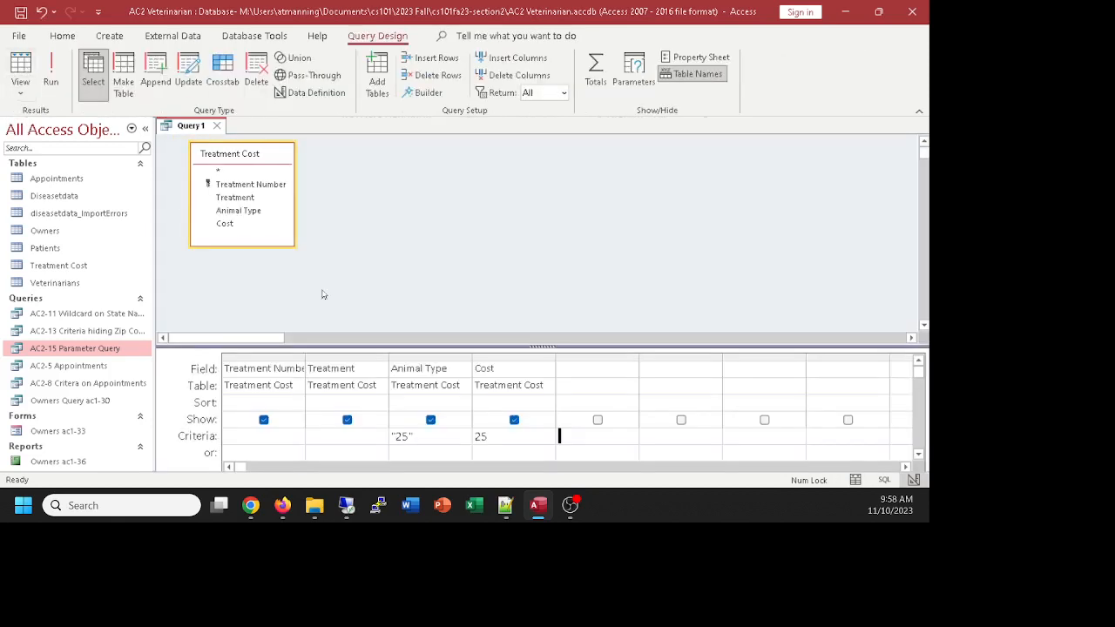
{"action": "left_click_drag", "start_coordinate": [435, 438], "coordinate": [378, 434]}
{"action": "key", "text": "Delete"}
{"action": "left_click", "coordinate": [505, 438]}
{"action": "left_click", "coordinate": [20, 68]}
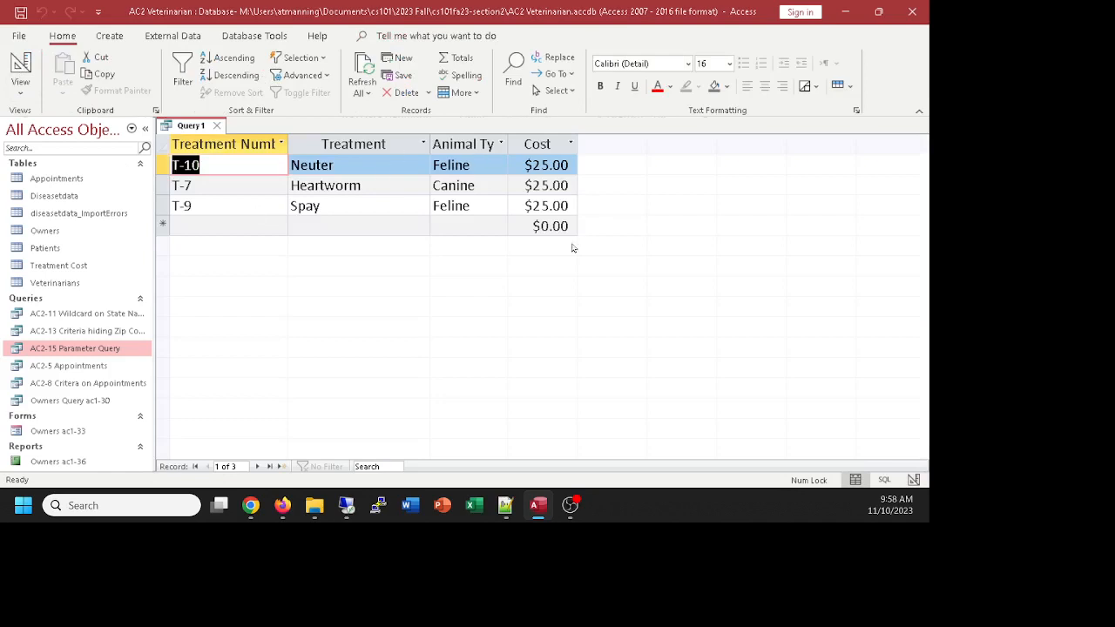
{"action": "left_click", "coordinate": [20, 68]}
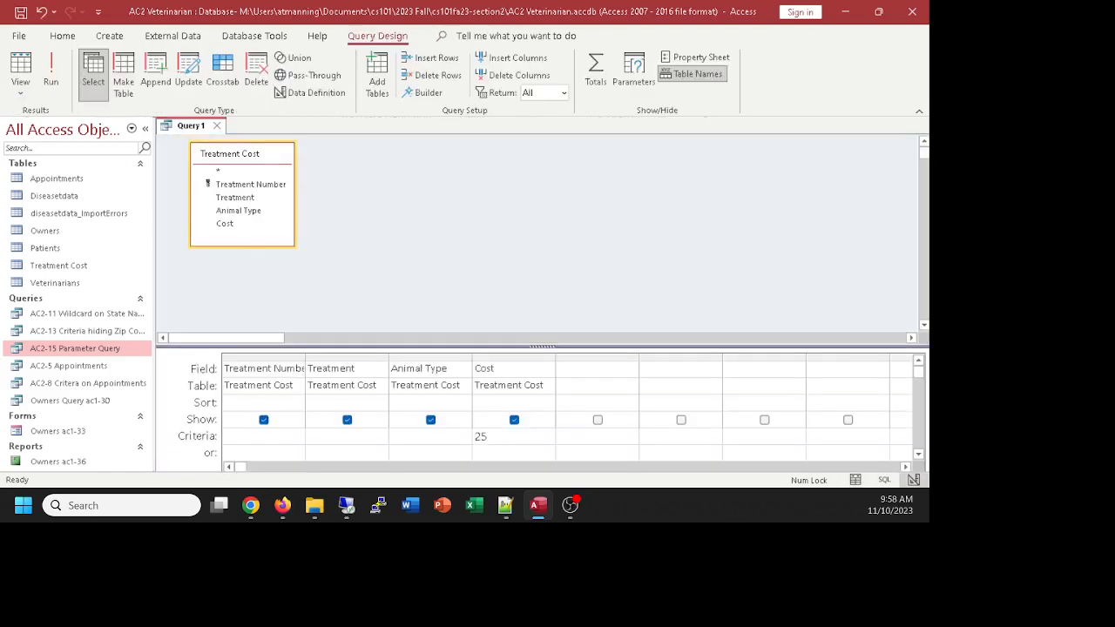
Step: Save Query 1 with Ctrl+S under the name 'AC2-17 Cost Criteria'
{"action": "key", "text": "alt+Tab"}
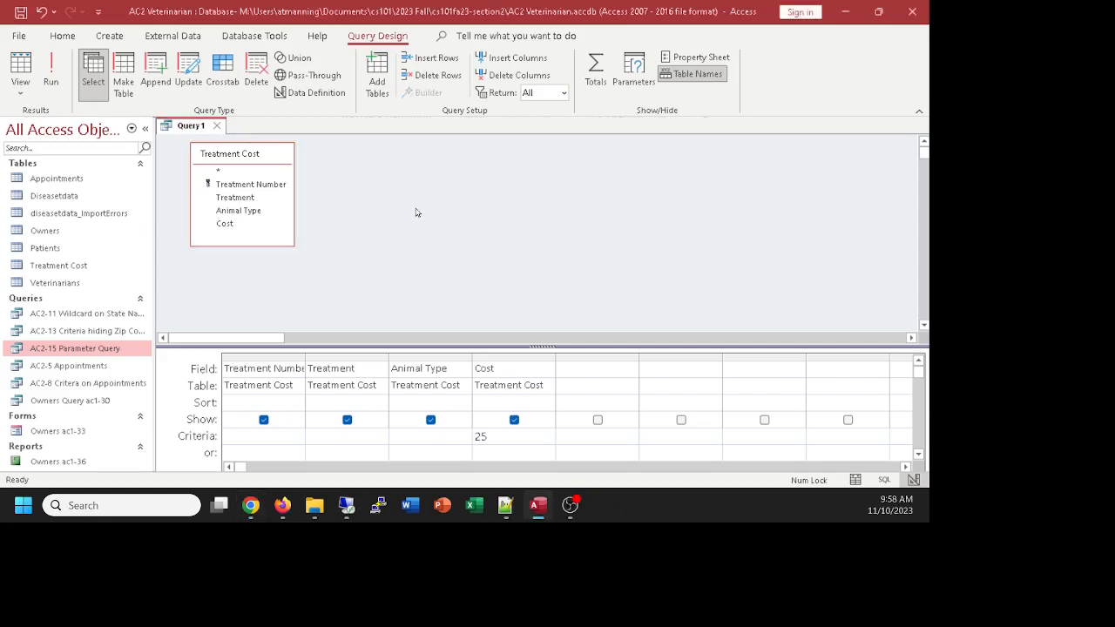
{"action": "key", "text": "ctrl+s"}
{"action": "type", "text": "AC"}
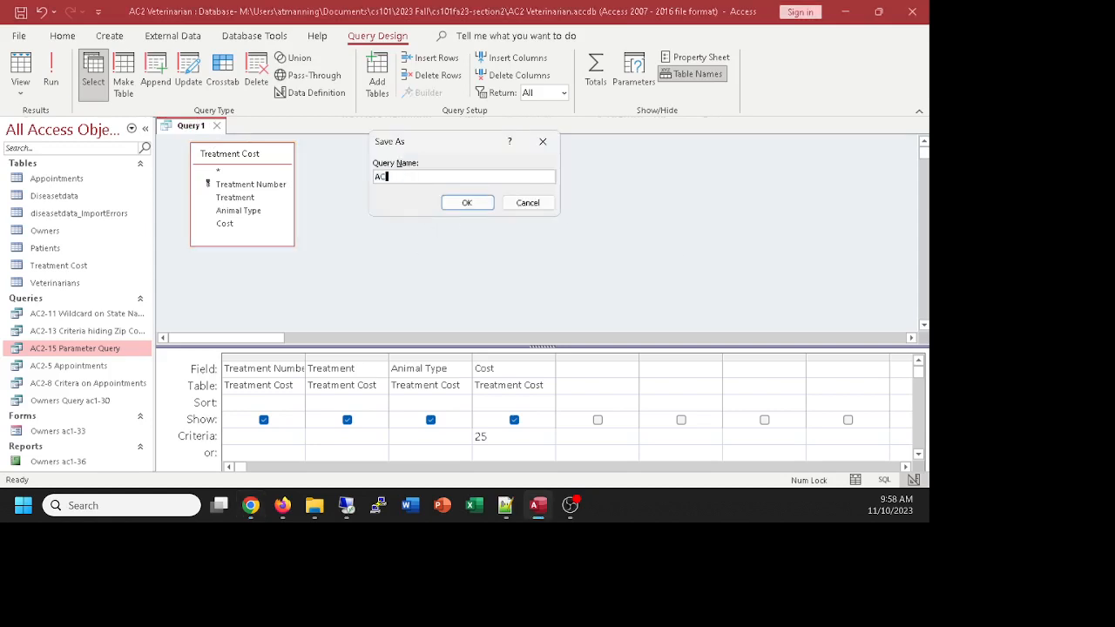
{"action": "type", "text": "2-17 Cost Criteria"}
{"action": "left_click", "coordinate": [467, 203]}
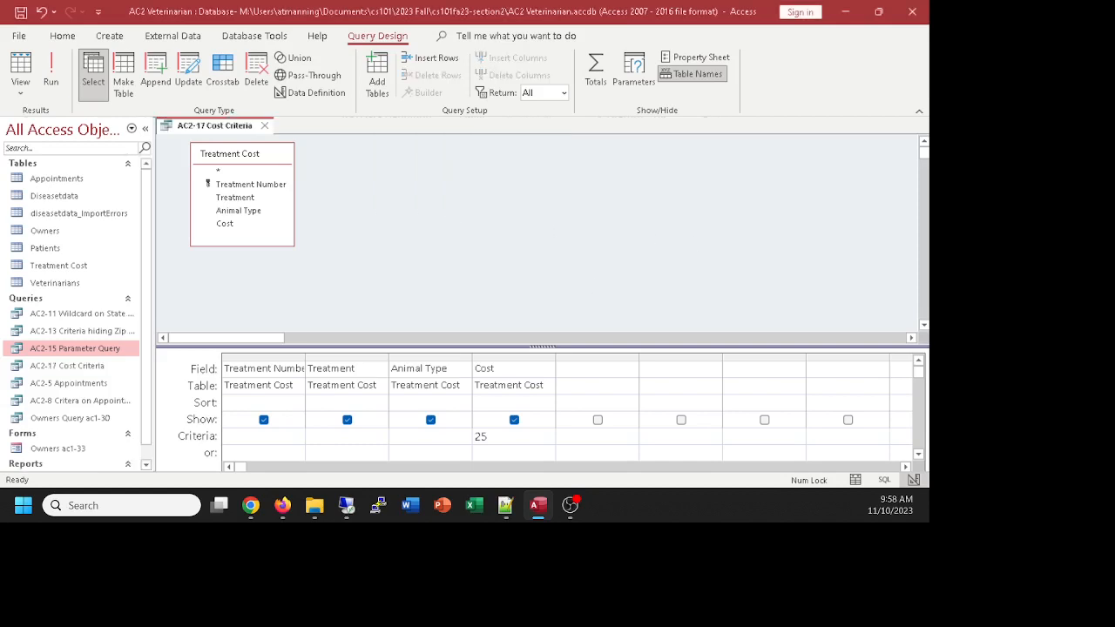
Step: Change the Cost criterion to <25 and run it to list the six treatments under $25
{"action": "left_click", "coordinate": [477, 435]}
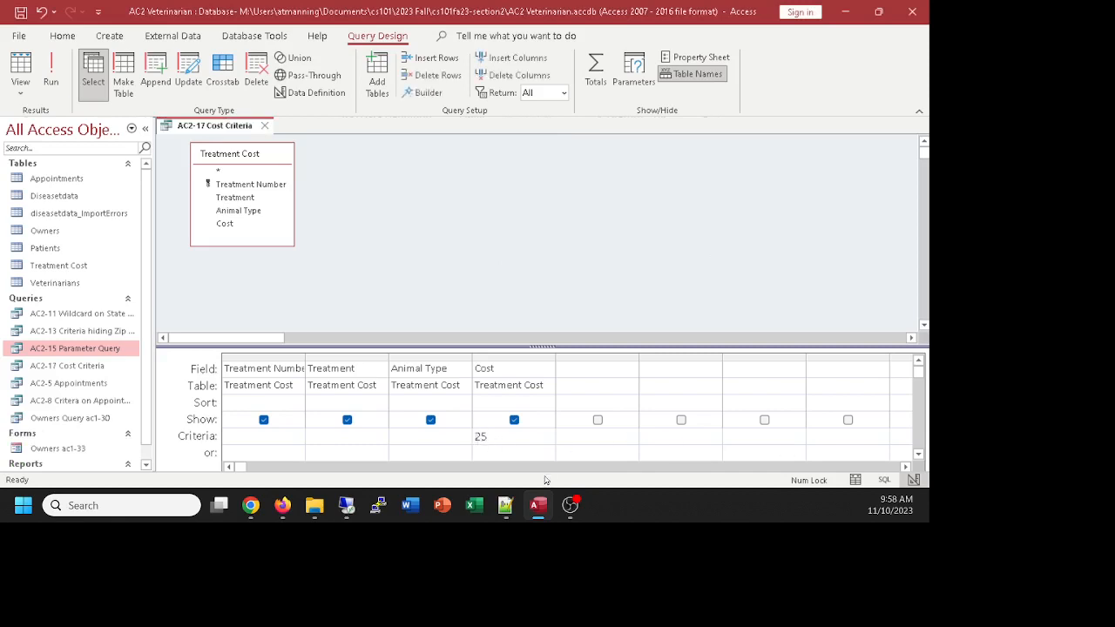
{"action": "type", "text": "<"}
{"action": "left_click", "coordinate": [24, 70]}
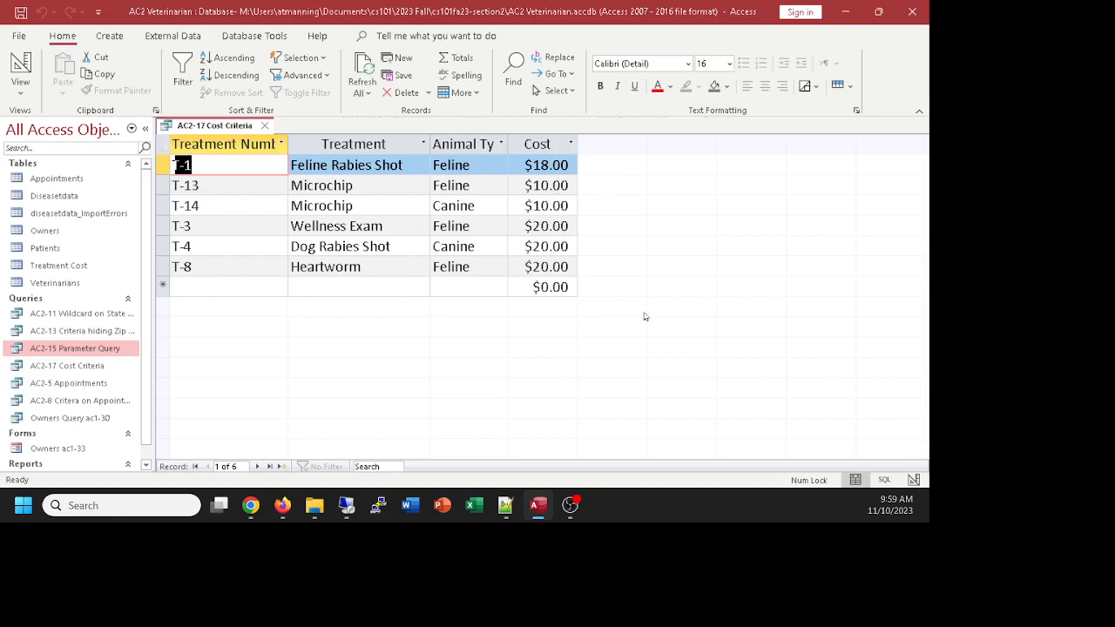
{"action": "left_click", "coordinate": [15, 66]}
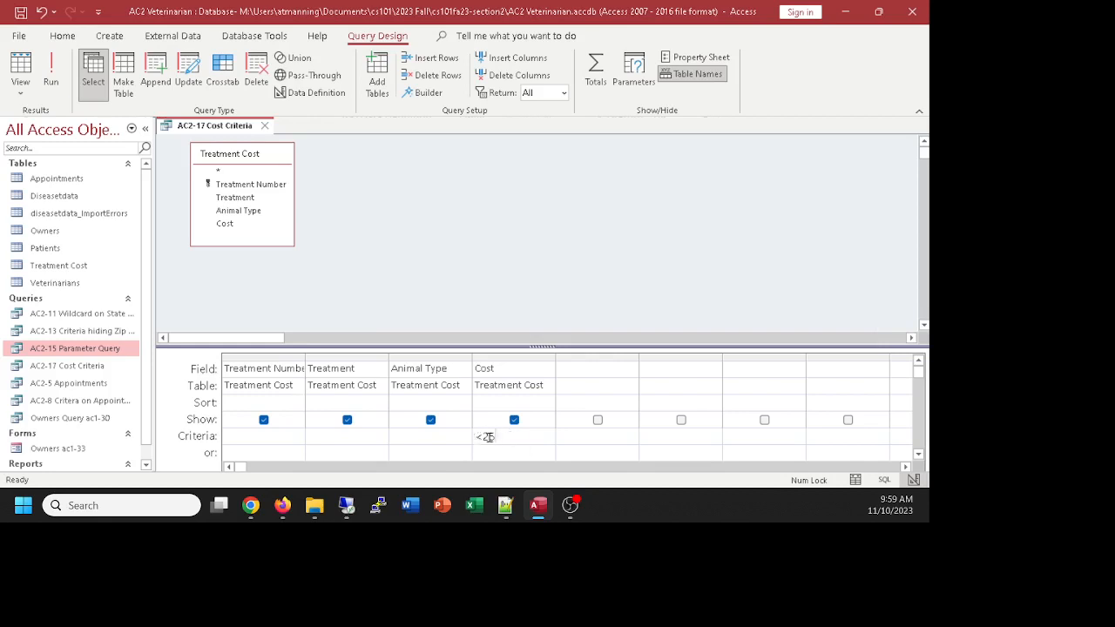
{"action": "left_click_drag", "start_coordinate": [493, 436], "coordinate": [460, 431]}
Step: Replace the Cost criterion with >25, check the five pricier treatments, and close the query
{"action": "key", "text": "Delete"}
{"action": "type", "text": ">25"}
{"action": "left_click", "coordinate": [51, 76]}
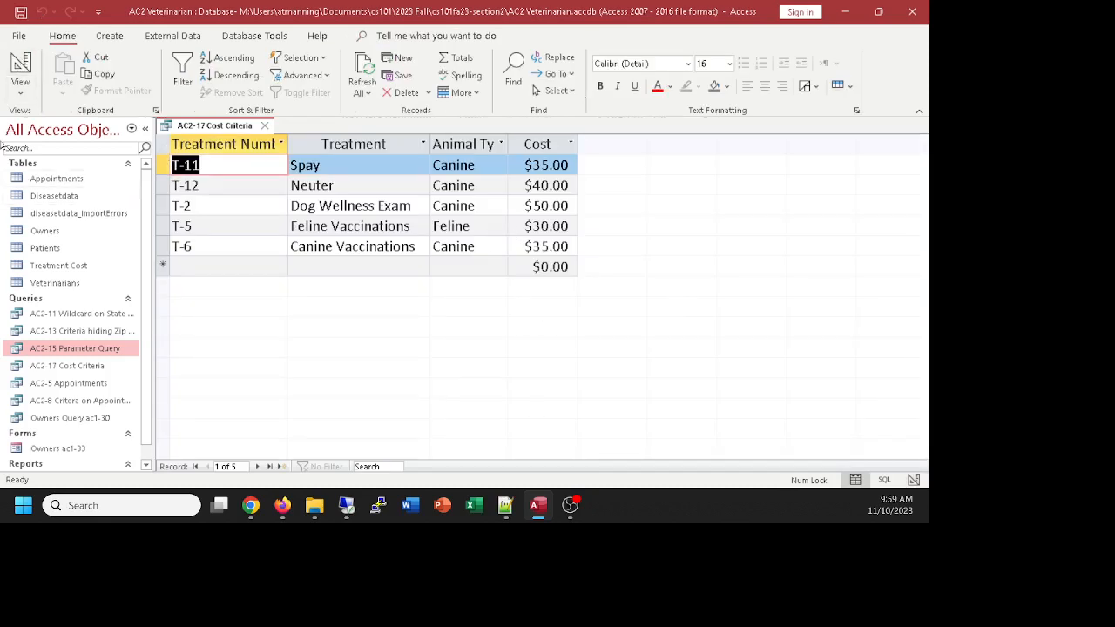
{"action": "left_click", "coordinate": [20, 65]}
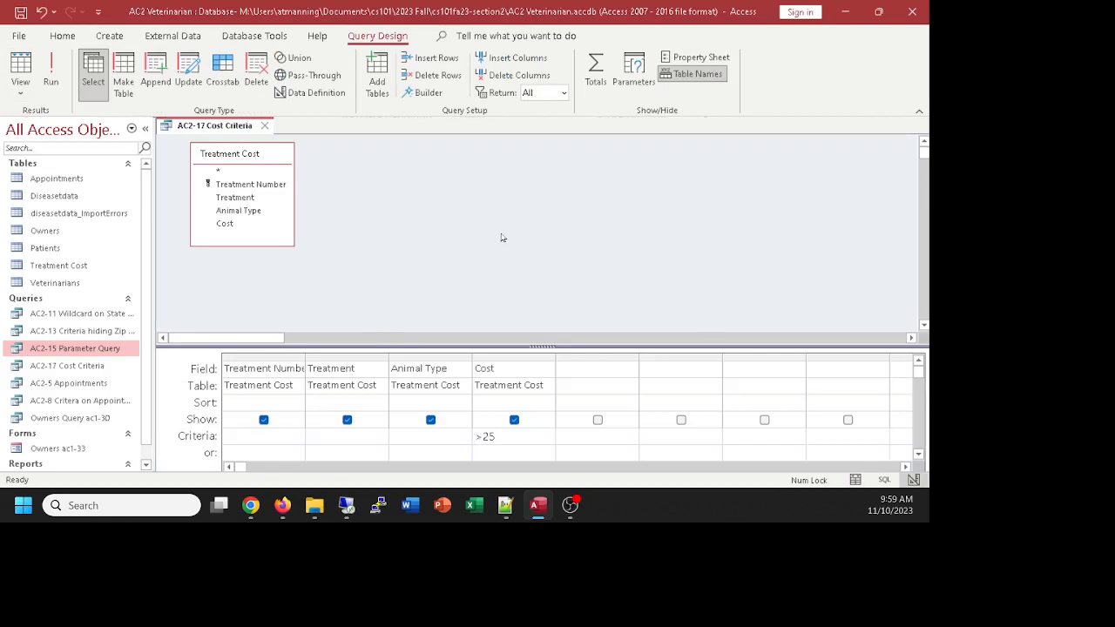
{"action": "left_click", "coordinate": [264, 126]}
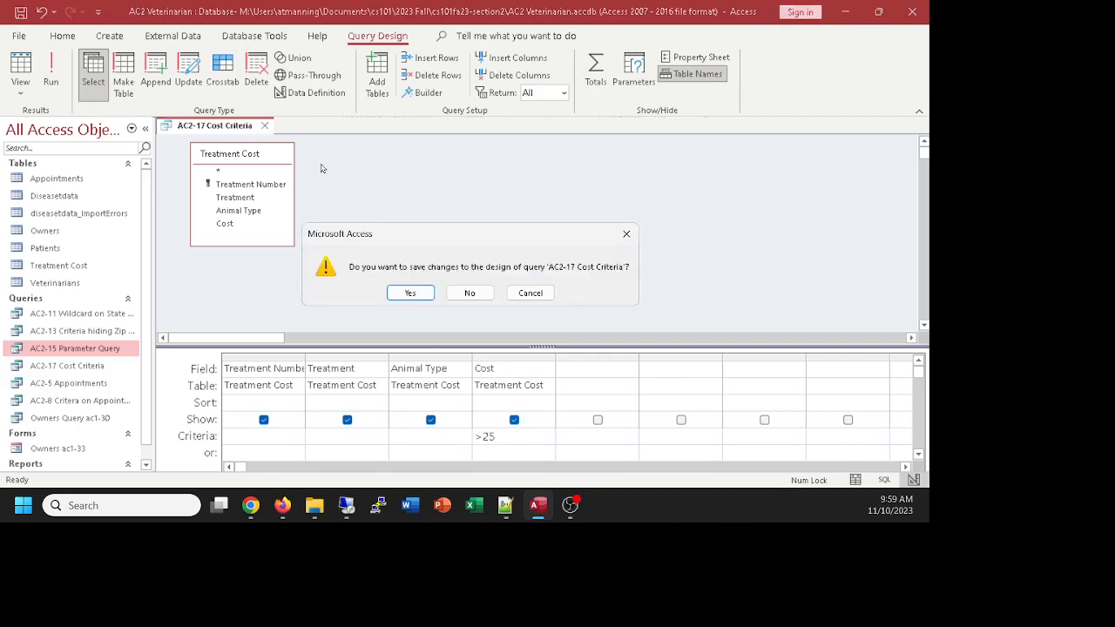
Step: Discard the >25 change to AC2-17 Cost Criteria and start a new blank query design
{"action": "left_click", "coordinate": [469, 293]}
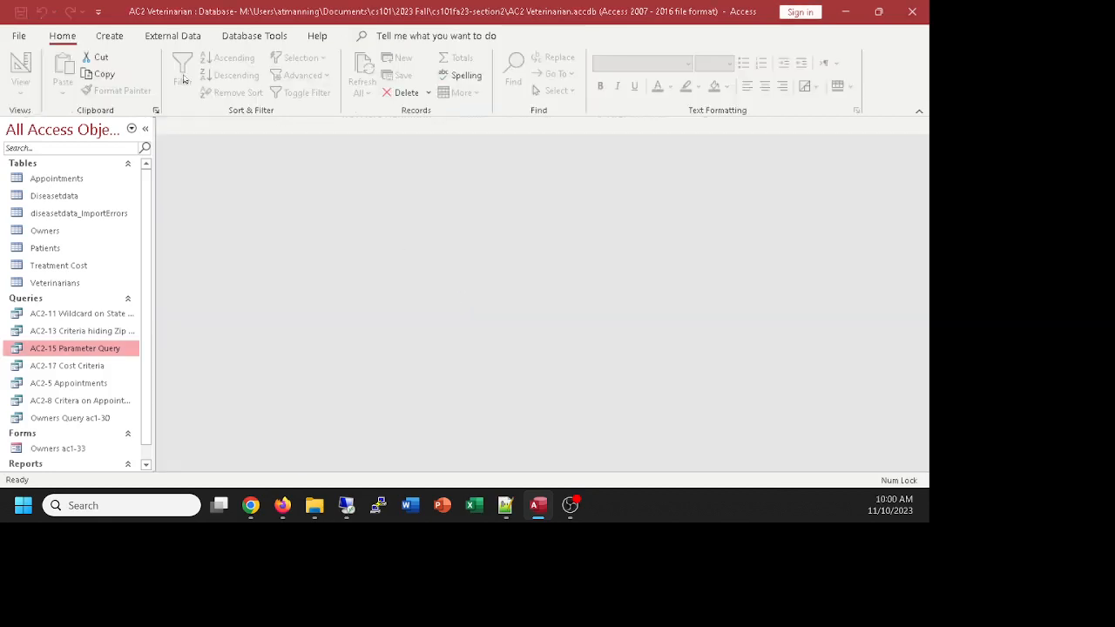
{"action": "left_click", "coordinate": [125, 37]}
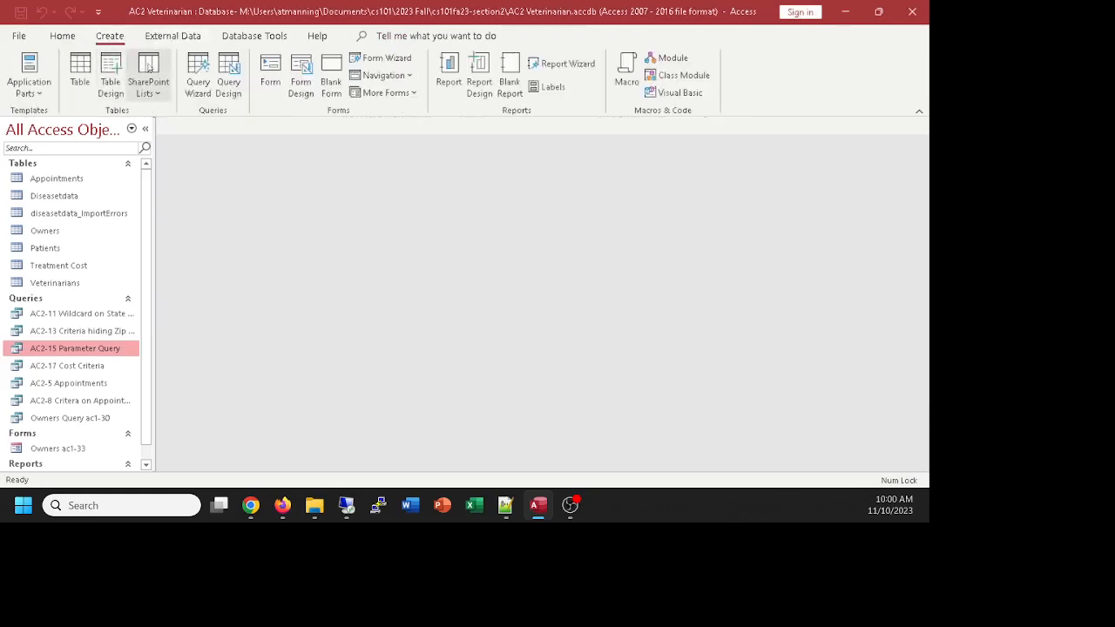
{"action": "left_click", "coordinate": [232, 70]}
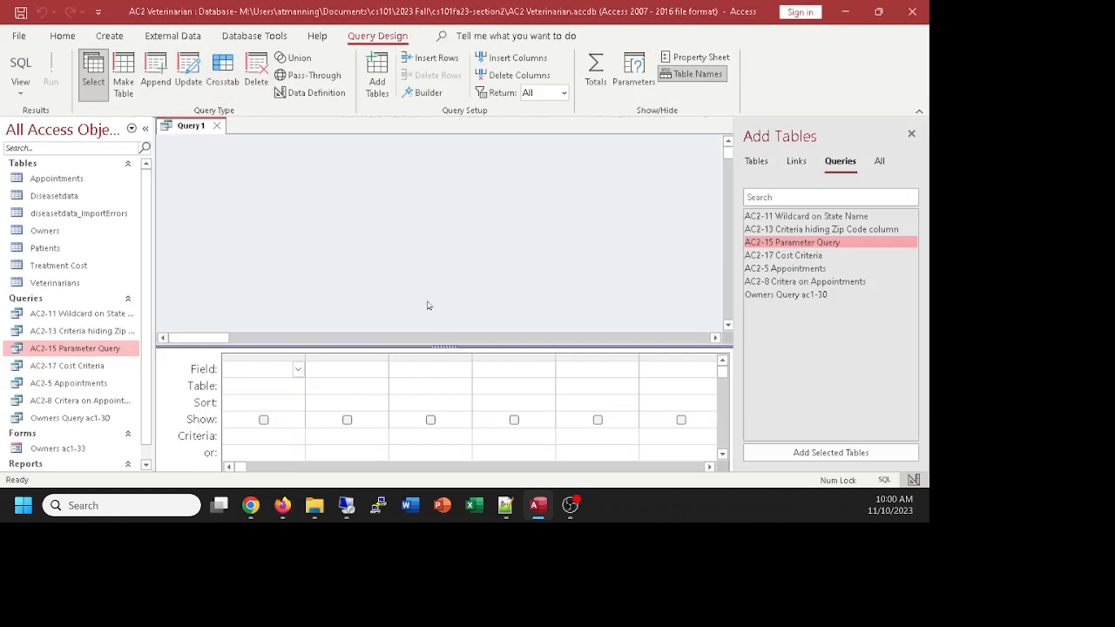
{"action": "left_click_drag", "start_coordinate": [437, 348], "coordinate": [450, 324]}
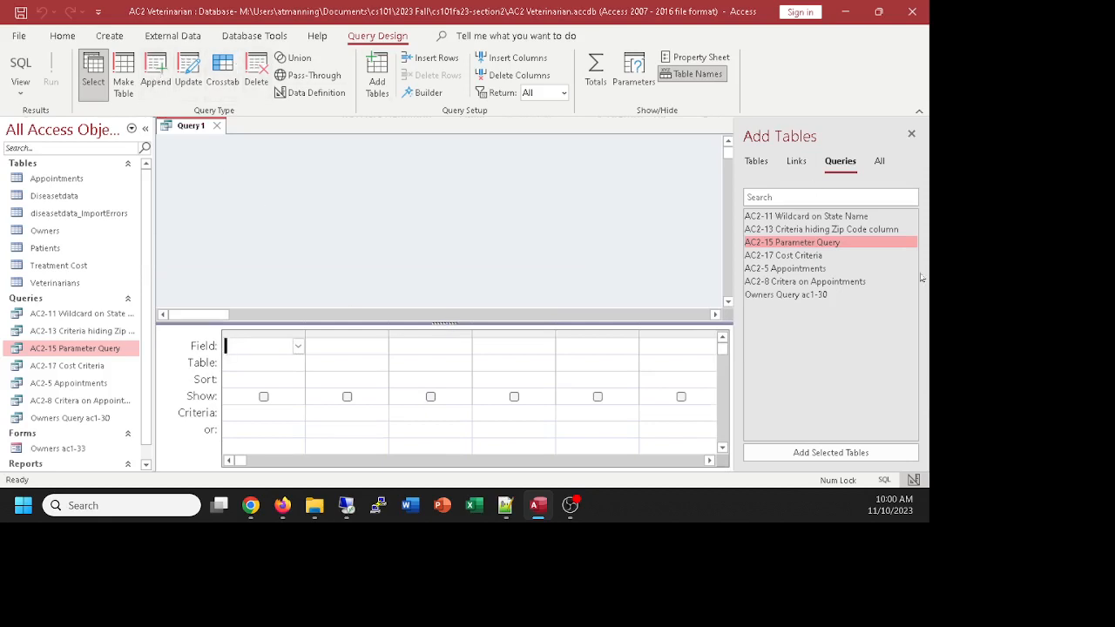
Step: Add the Appointments table to the new query and enlarge its field list
{"action": "left_click", "coordinate": [756, 161]}
{"action": "double_click", "coordinate": [771, 216]}
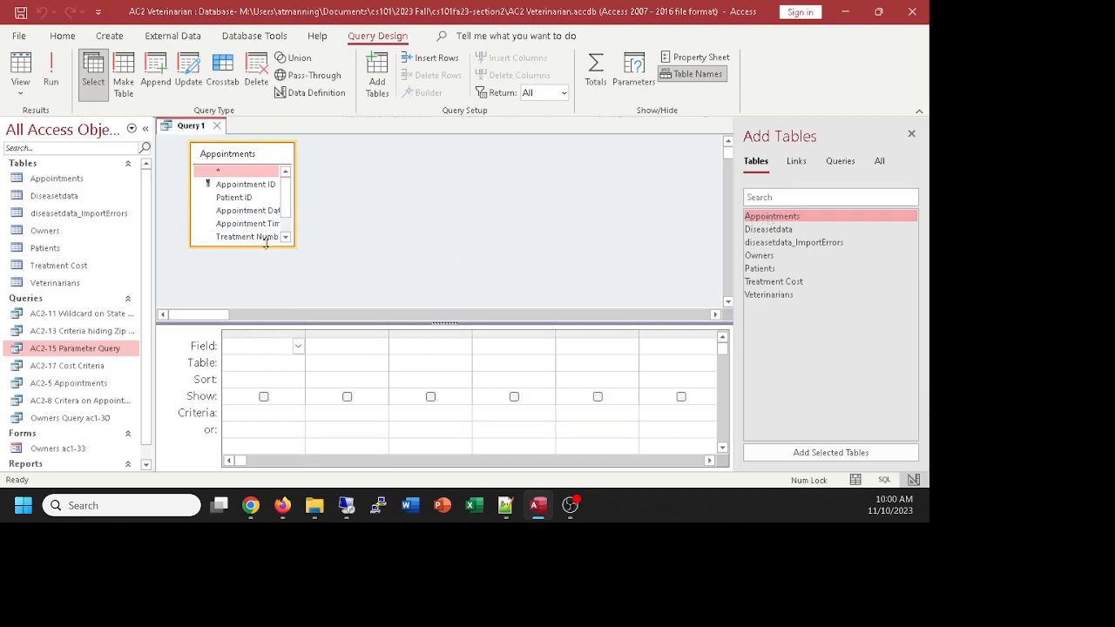
{"action": "left_click_drag", "start_coordinate": [265, 247], "coordinate": [272, 300]}
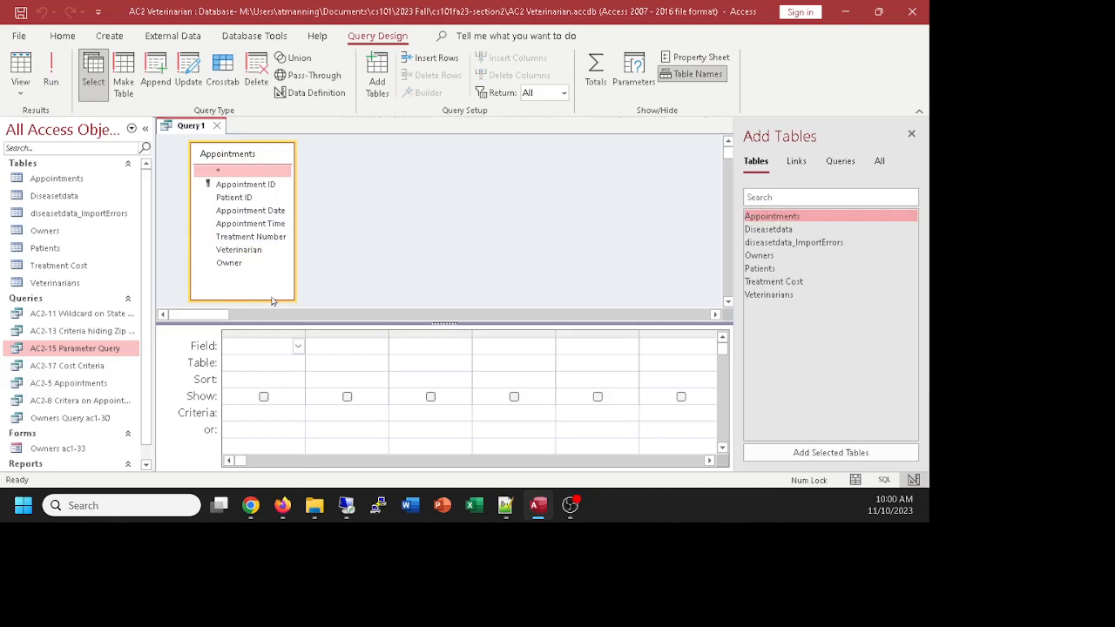
Step: Add Appointment Date, Appointment Time, Treatment Number, Veterinarian and Patient ID, then preview five appointments
{"action": "left_click", "coordinate": [323, 230]}
{"action": "double_click", "coordinate": [277, 214]}
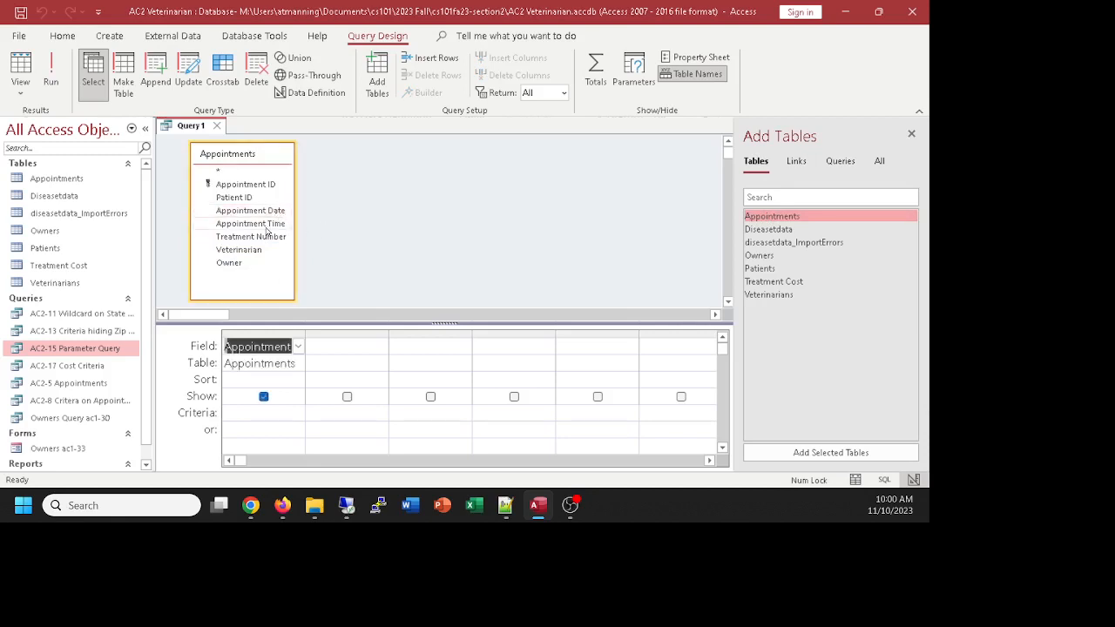
{"action": "double_click", "coordinate": [264, 226]}
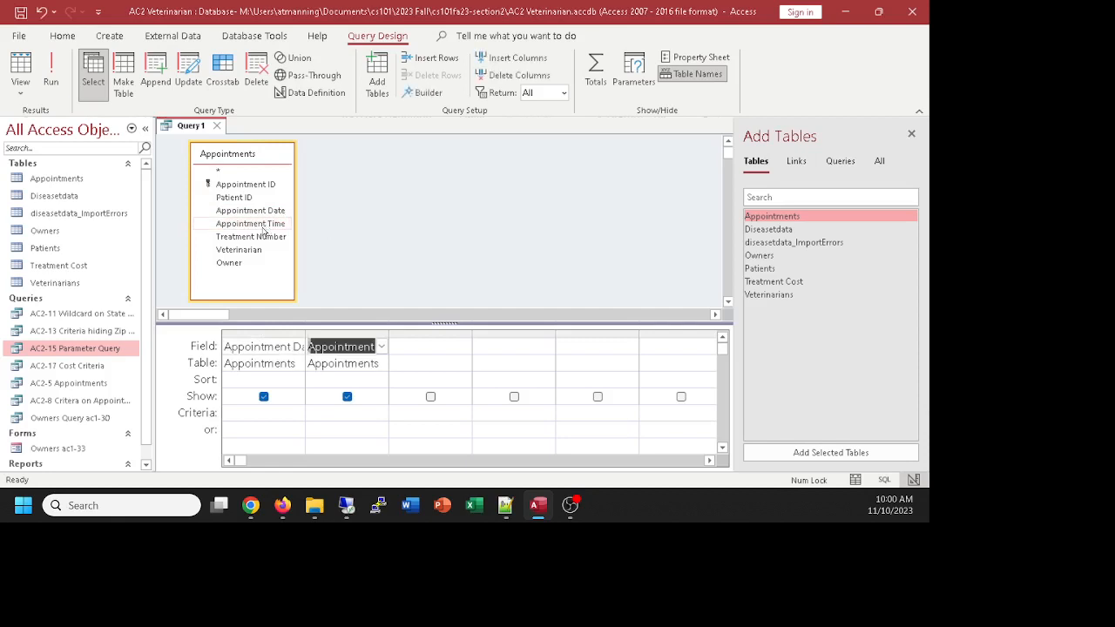
{"action": "double_click", "coordinate": [254, 239]}
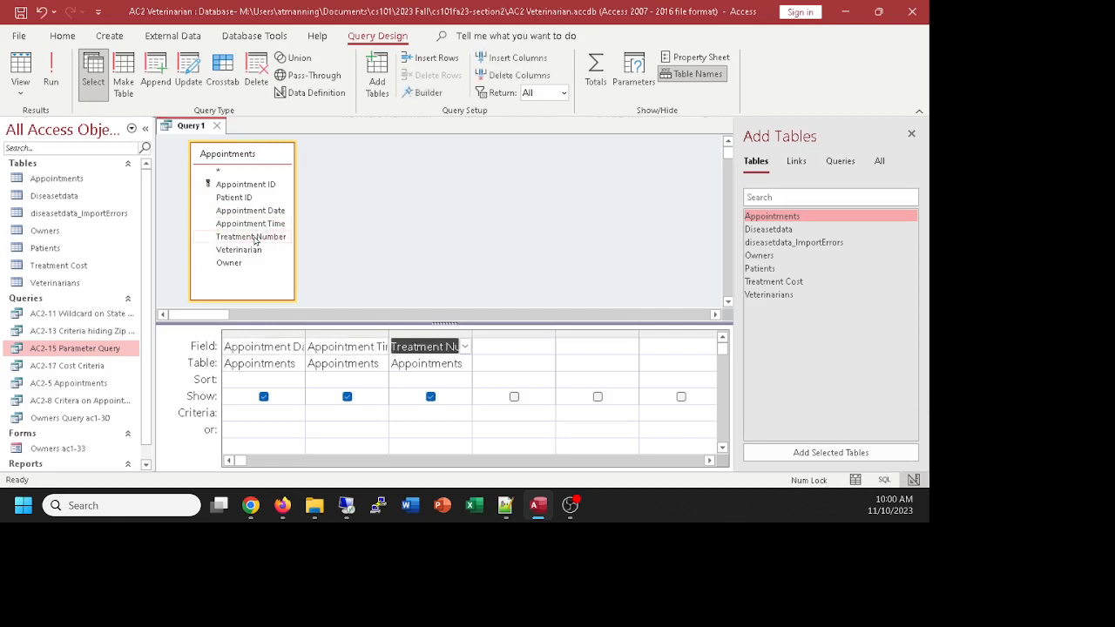
{"action": "double_click", "coordinate": [246, 251]}
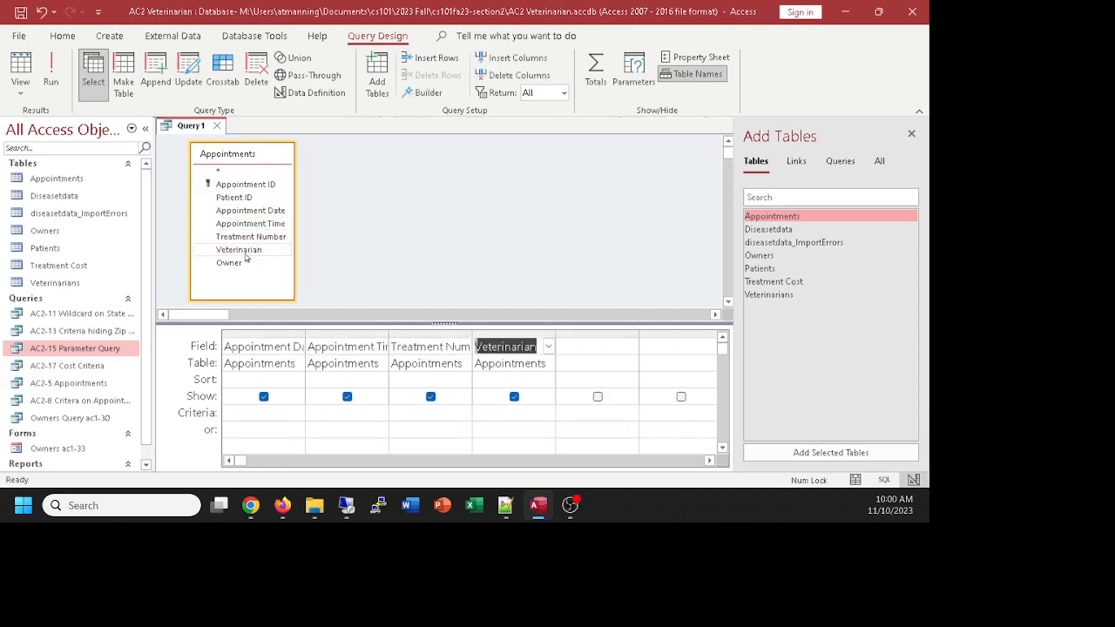
{"action": "double_click", "coordinate": [235, 198]}
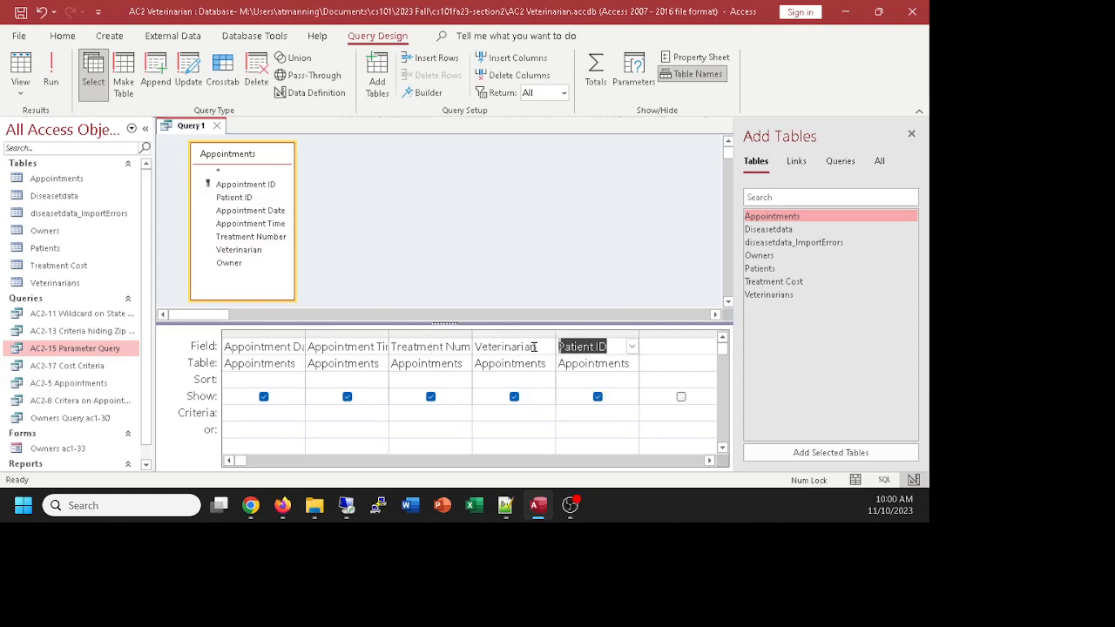
{"action": "left_click", "coordinate": [19, 62]}
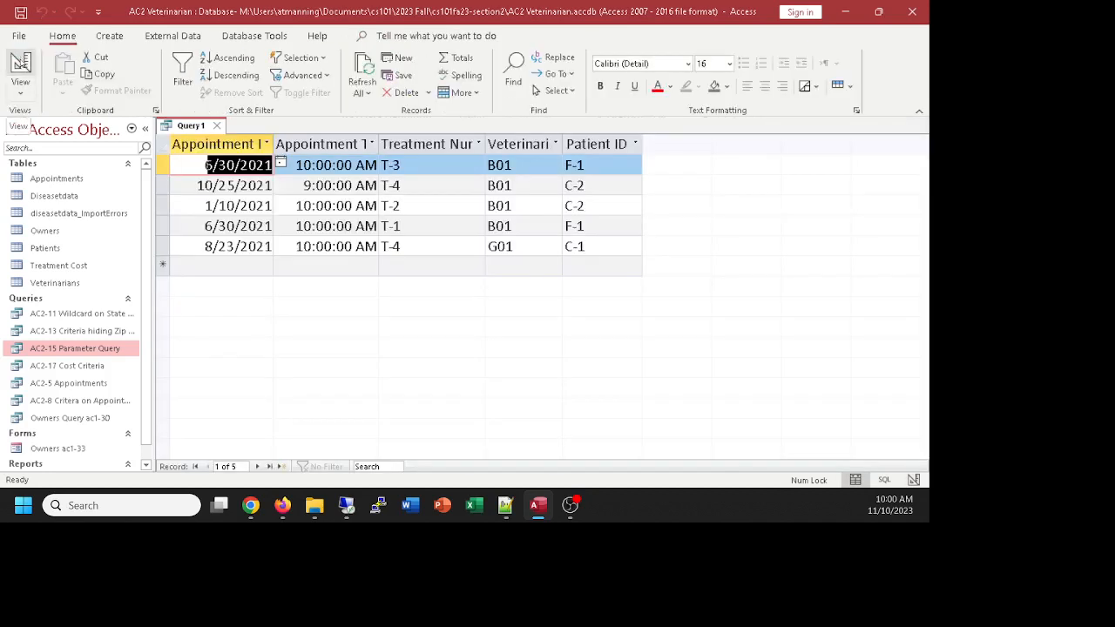
{"action": "left_click", "coordinate": [19, 63]}
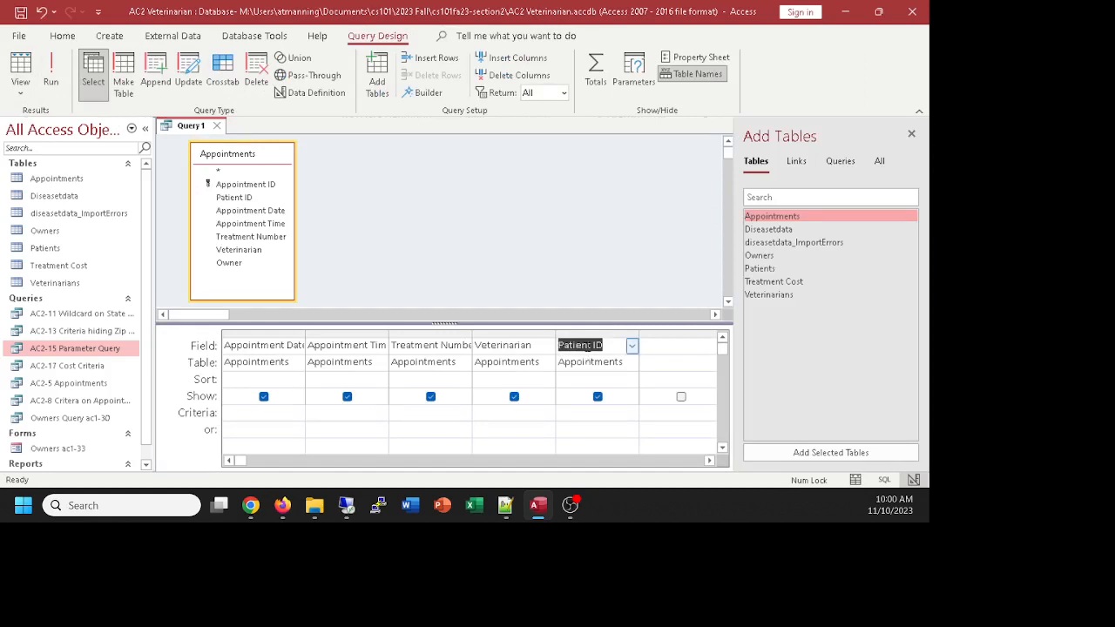
{"action": "left_click", "coordinate": [259, 416]}
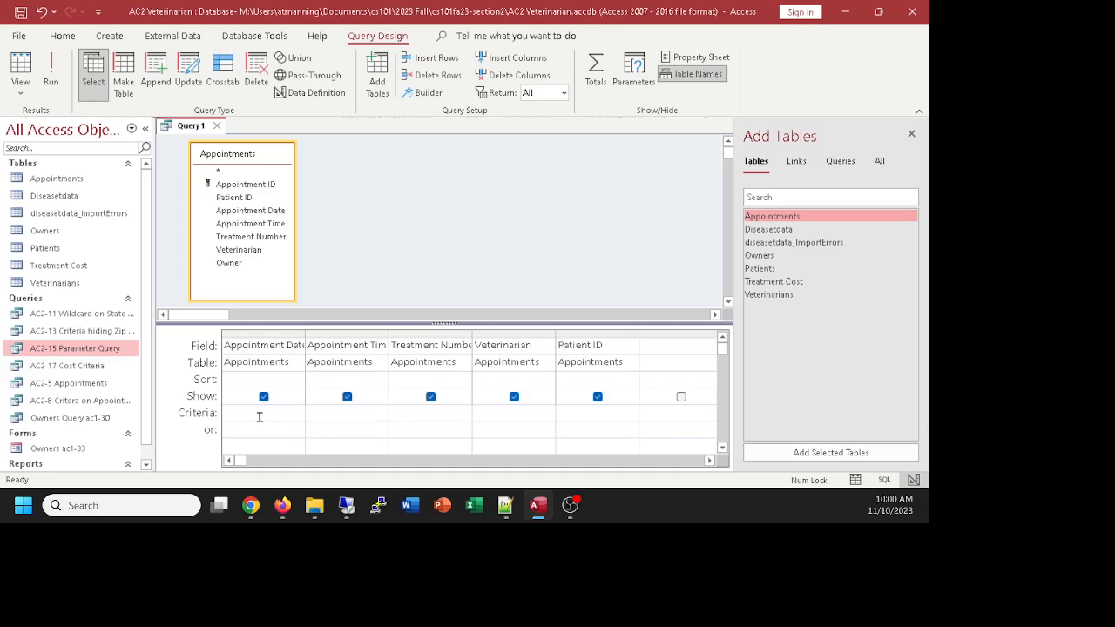
Step: Filter Appointment Date with >6/30/2021, widen its column, and run it to get two appointments
{"action": "type", "text": ">6/30/2021"}
{"action": "left_click", "coordinate": [352, 417]}
{"action": "left_click_drag", "start_coordinate": [310, 335], "coordinate": [262, 334]}
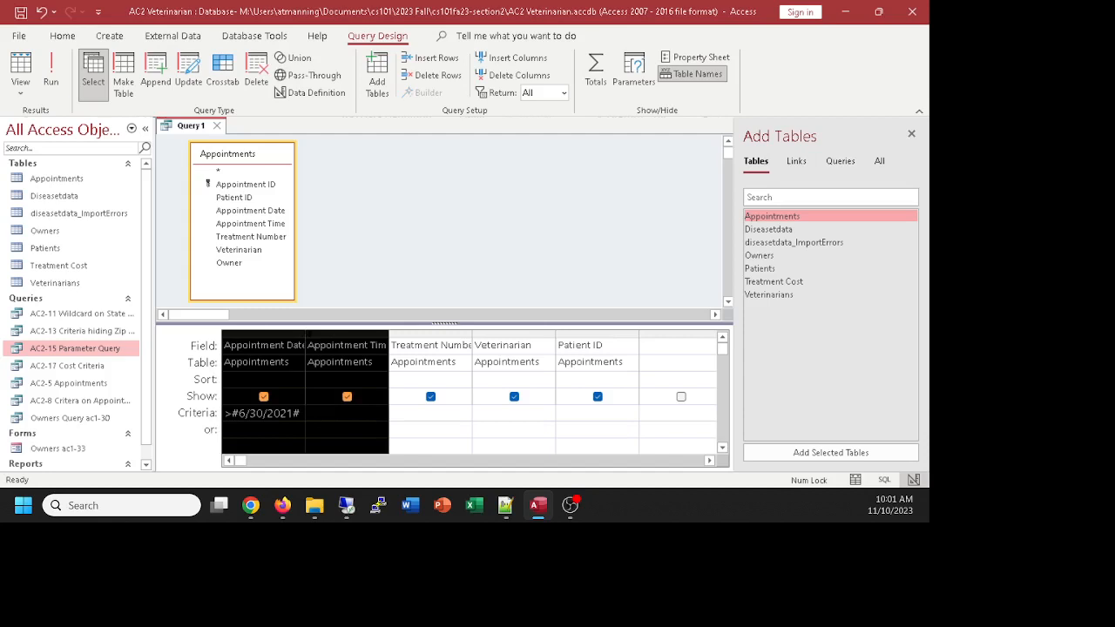
{"action": "left_click", "coordinate": [297, 366]}
{"action": "left_click", "coordinate": [308, 333]}
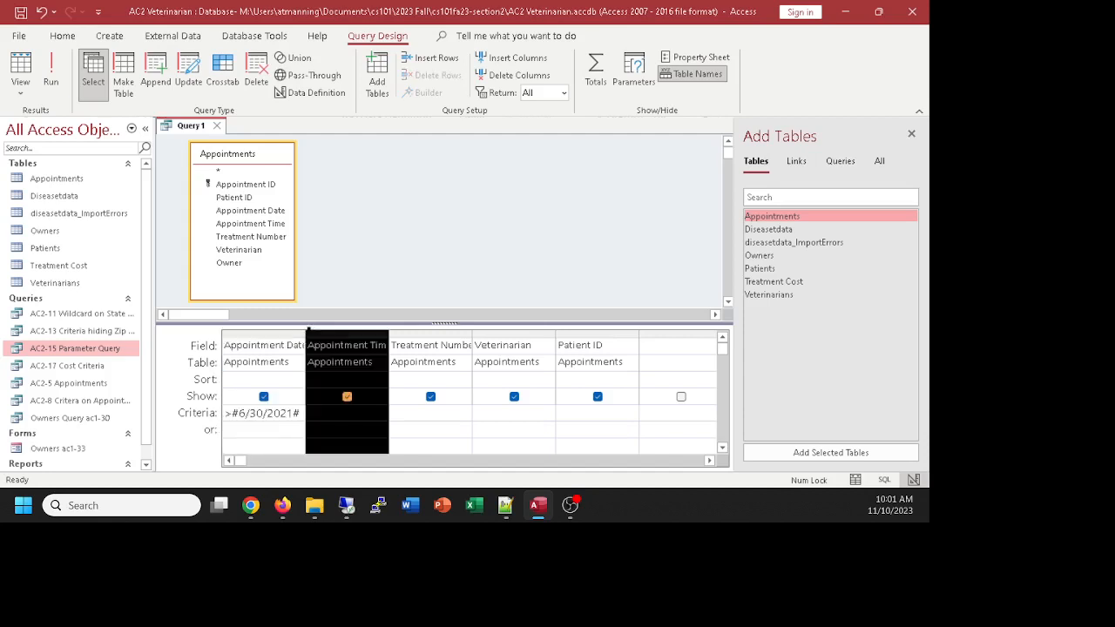
{"action": "left_click", "coordinate": [286, 339]}
{"action": "left_click_drag", "start_coordinate": [305, 334], "coordinate": [335, 334]}
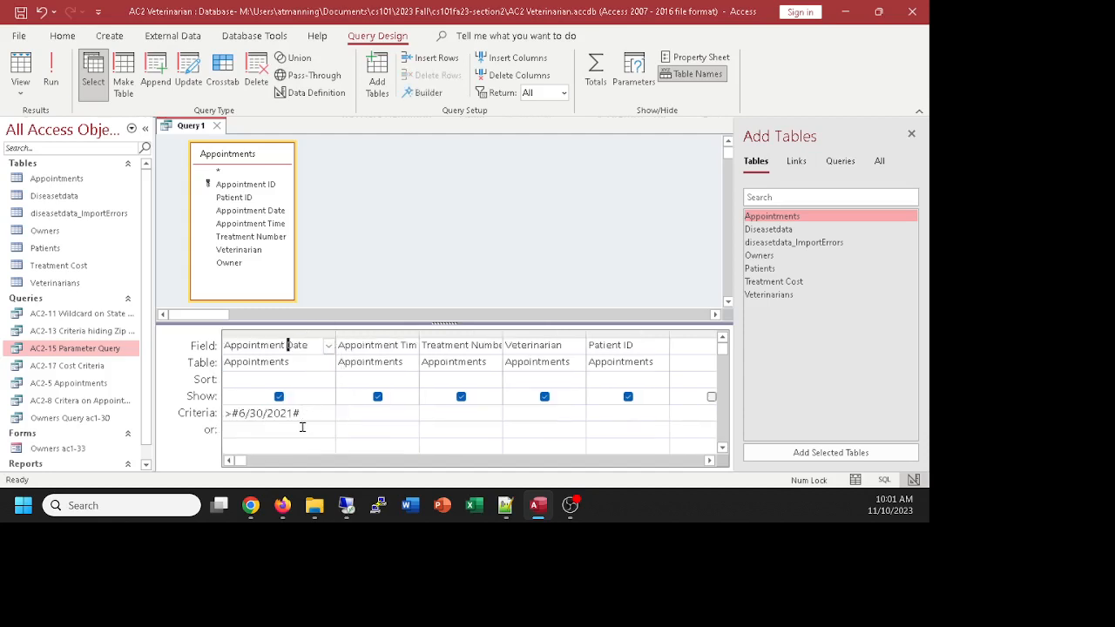
{"action": "left_click", "coordinate": [301, 413]}
{"action": "left_click", "coordinate": [227, 415]}
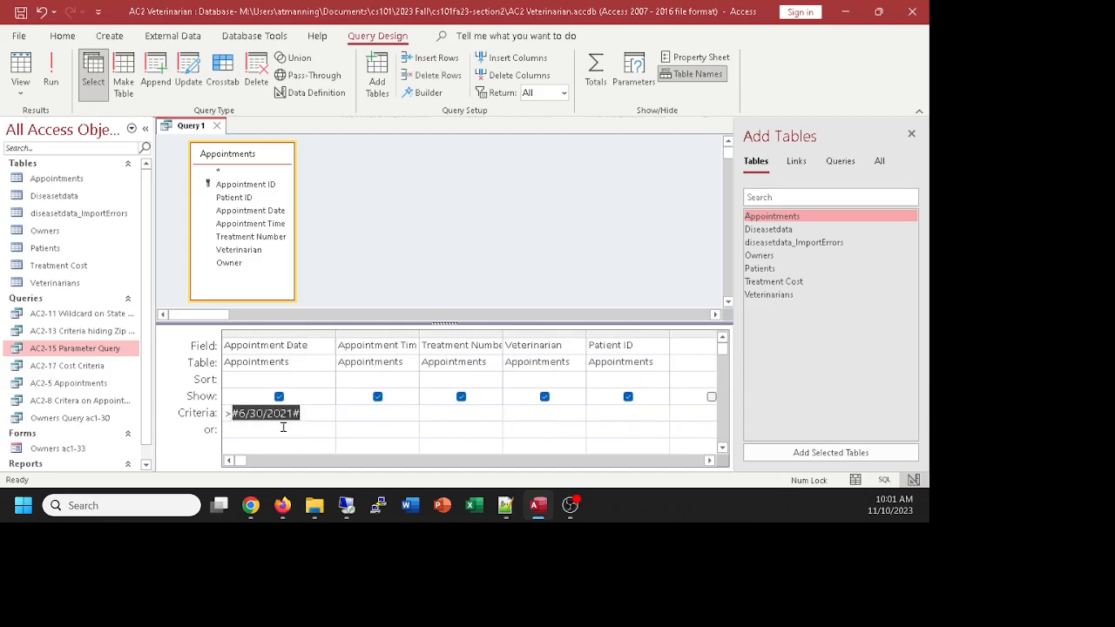
{"action": "left_click", "coordinate": [282, 426]}
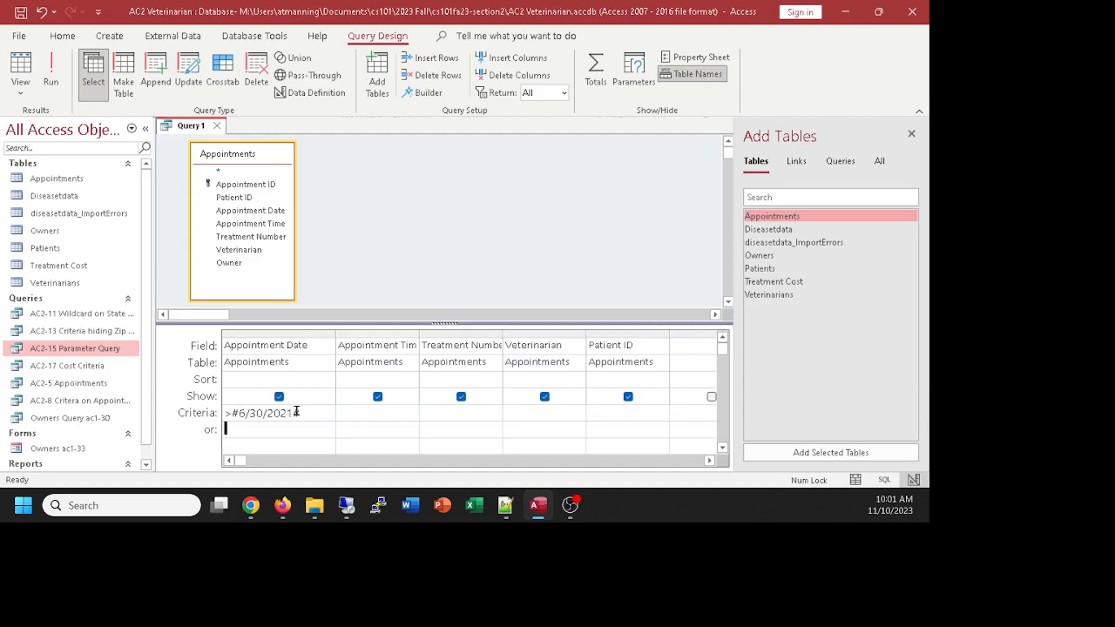
{"action": "left_click", "coordinate": [19, 65]}
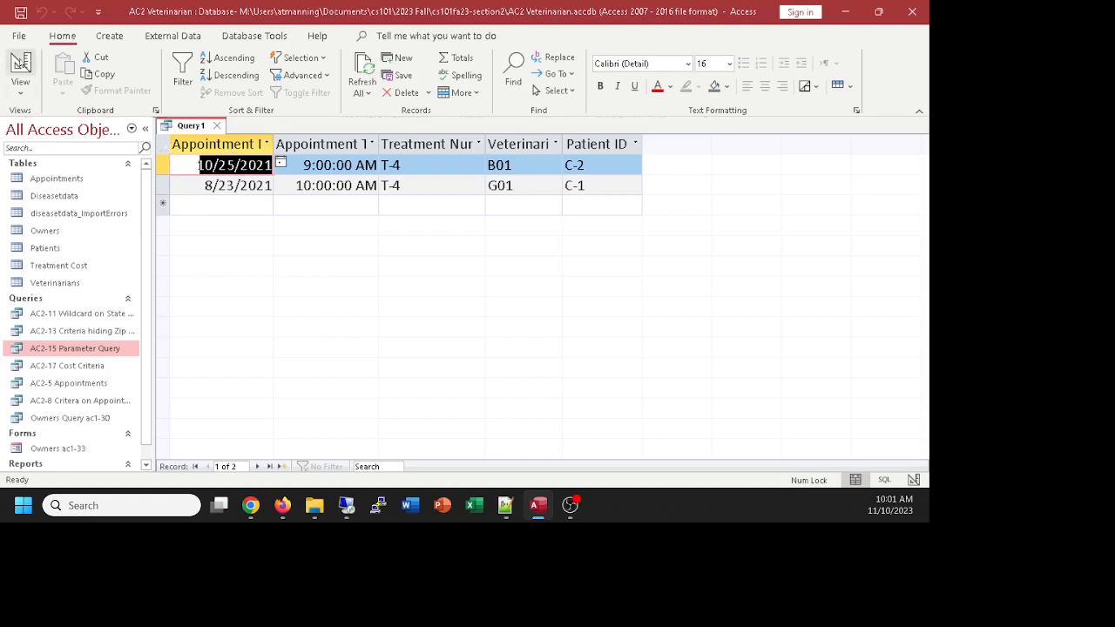
{"action": "left_click", "coordinate": [20, 66]}
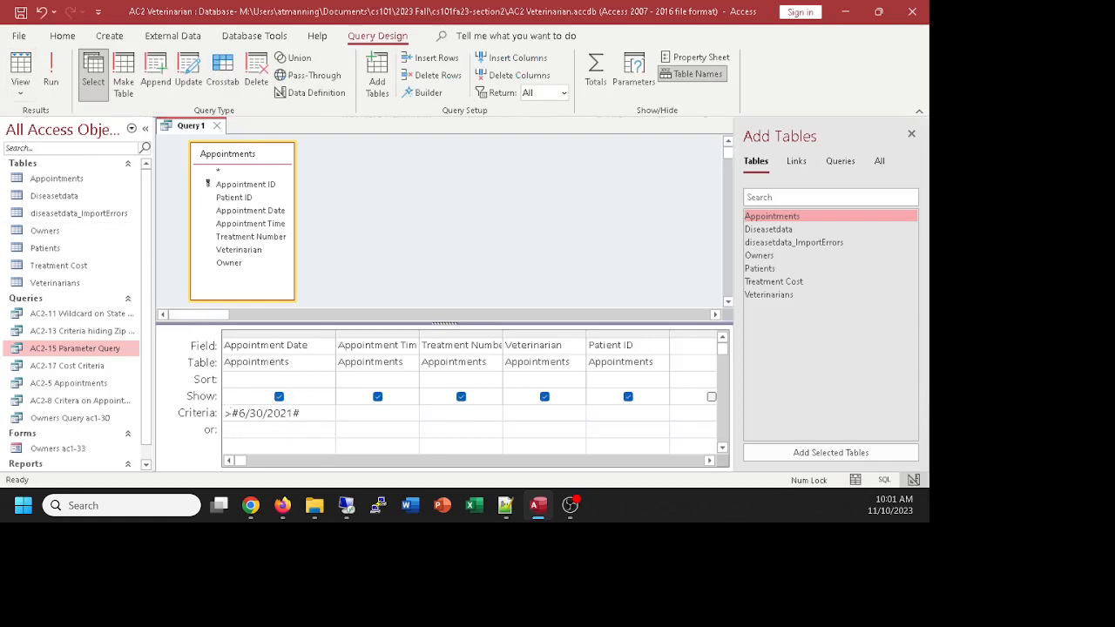
Step: Save the query as 'AC2-18 Comparison Criteria' and check its results in Datasheet view
{"action": "key", "text": "alt+Tab"}
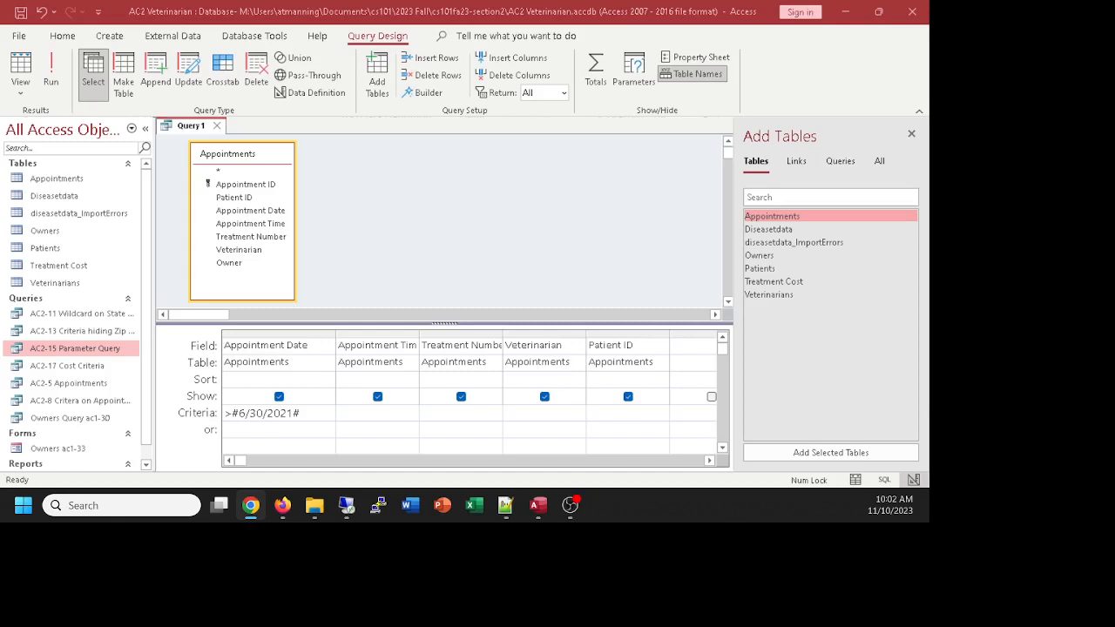
{"action": "left_click", "coordinate": [316, 237]}
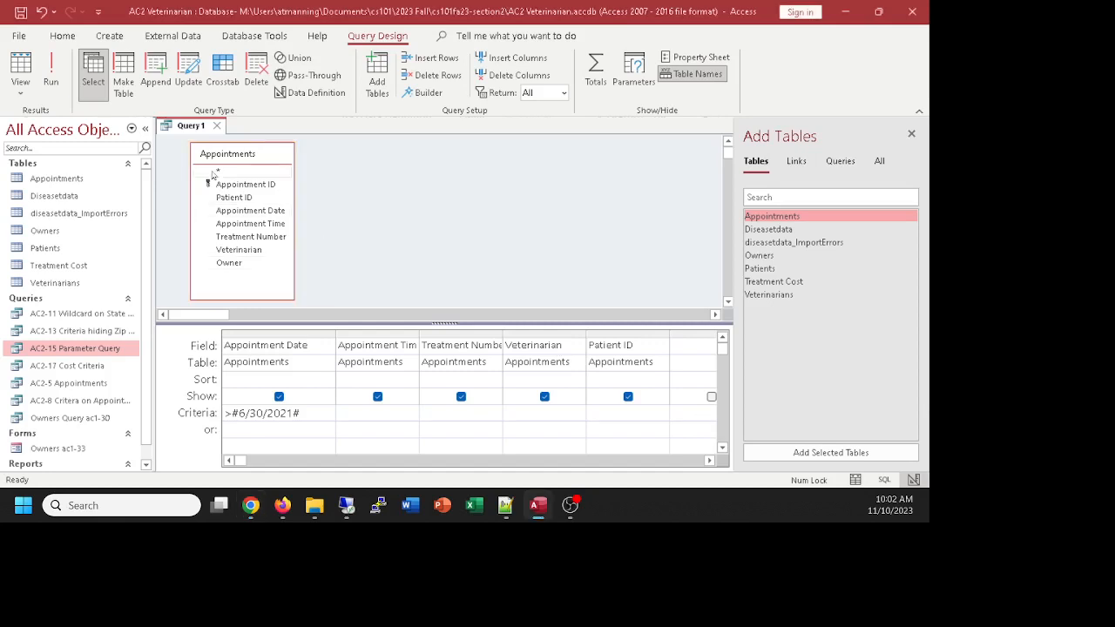
{"action": "key", "text": "ctrl+s"}
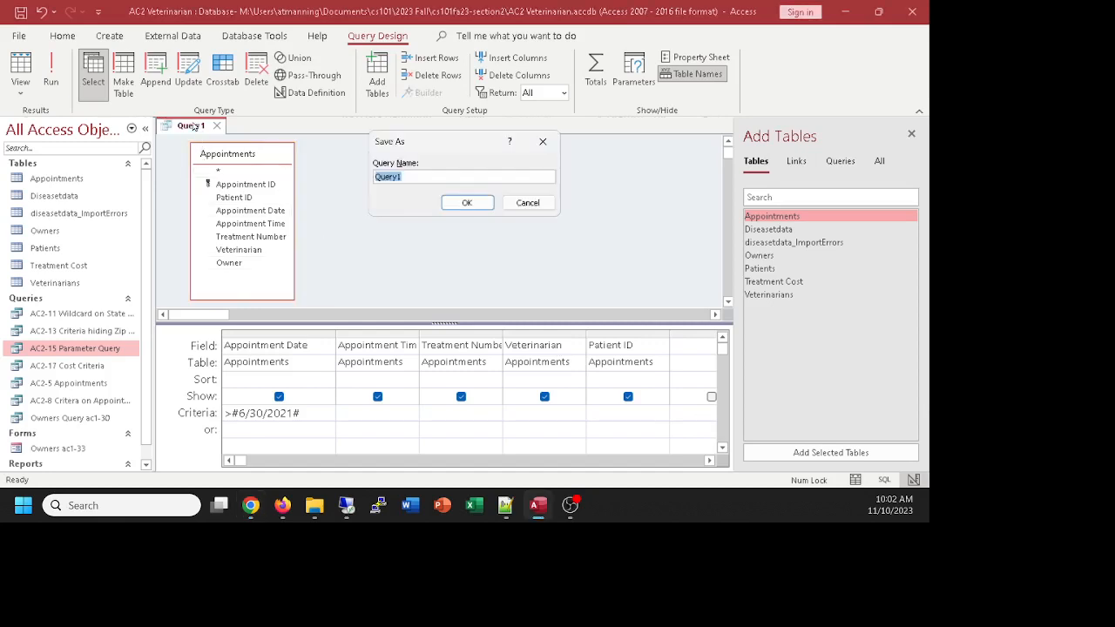
{"action": "type", "text": "AC2-18 Comparison Criteria"}
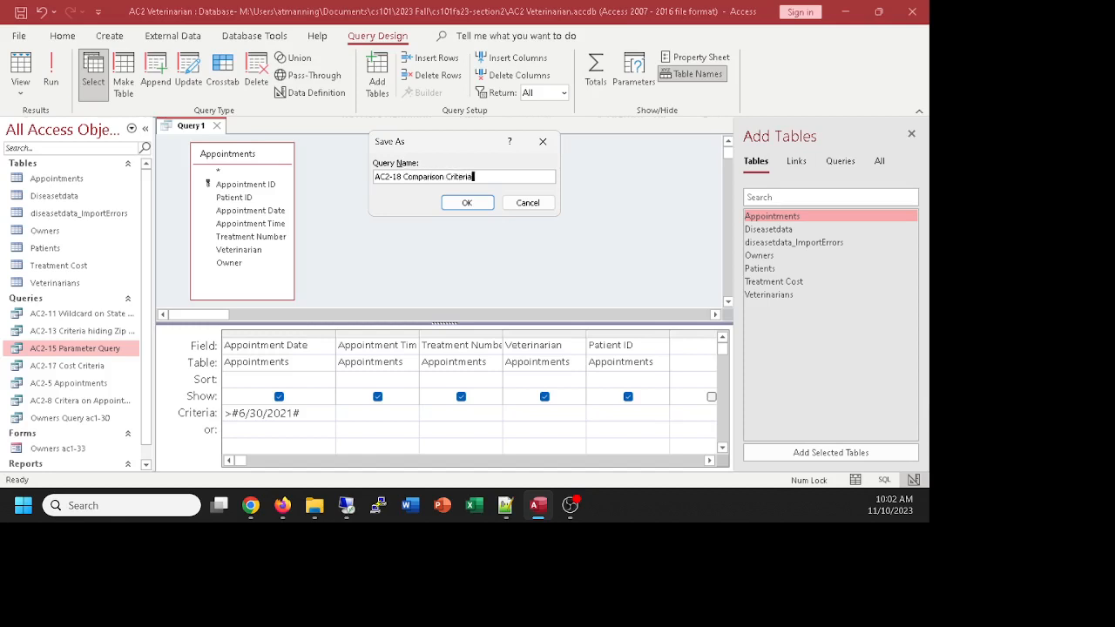
{"action": "key", "text": "Return"}
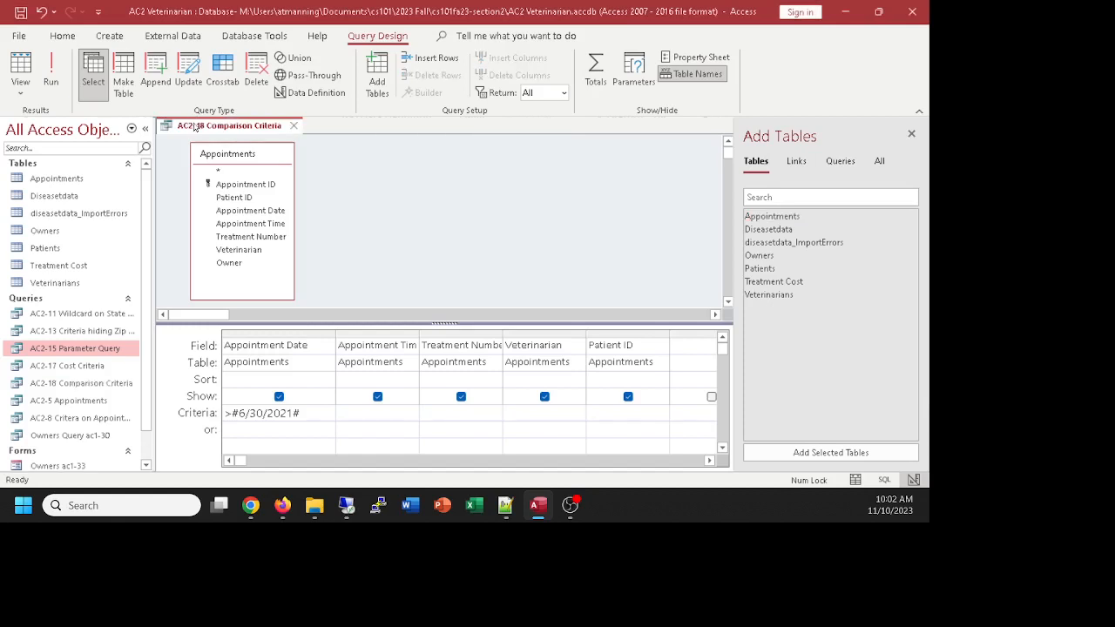
{"action": "left_click", "coordinate": [25, 62]}
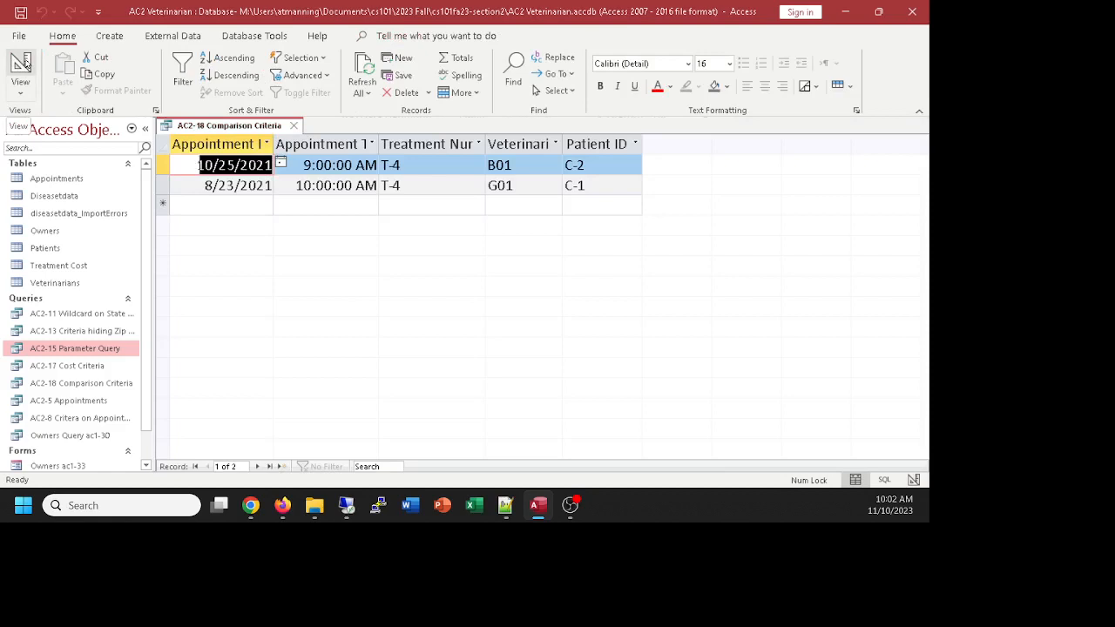
{"action": "left_click", "coordinate": [24, 63]}
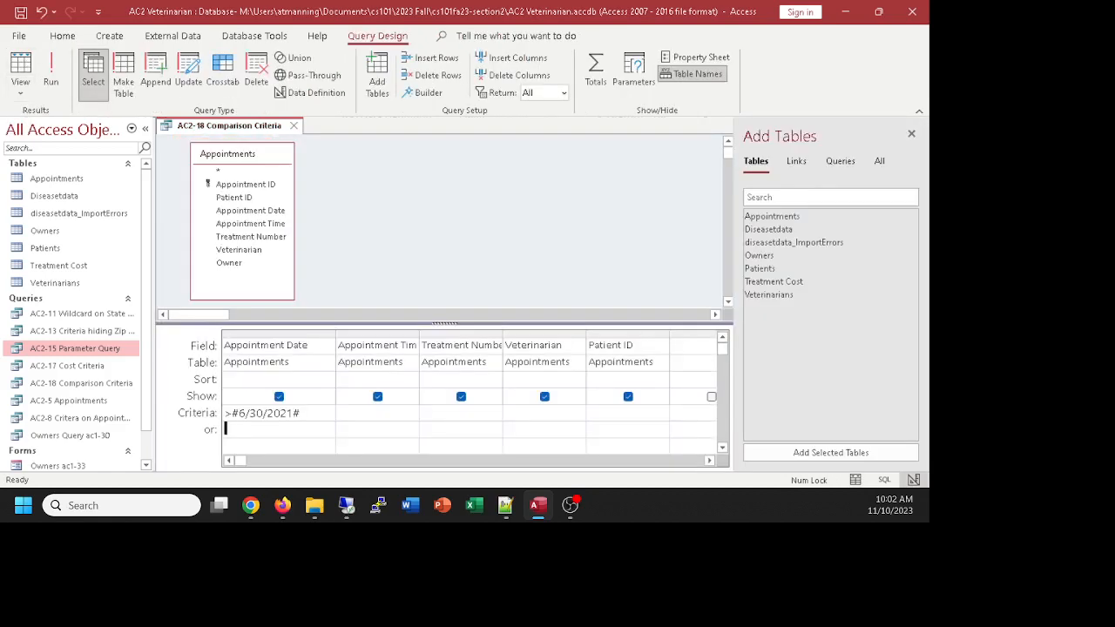
{"action": "key", "text": "alt+Tab"}
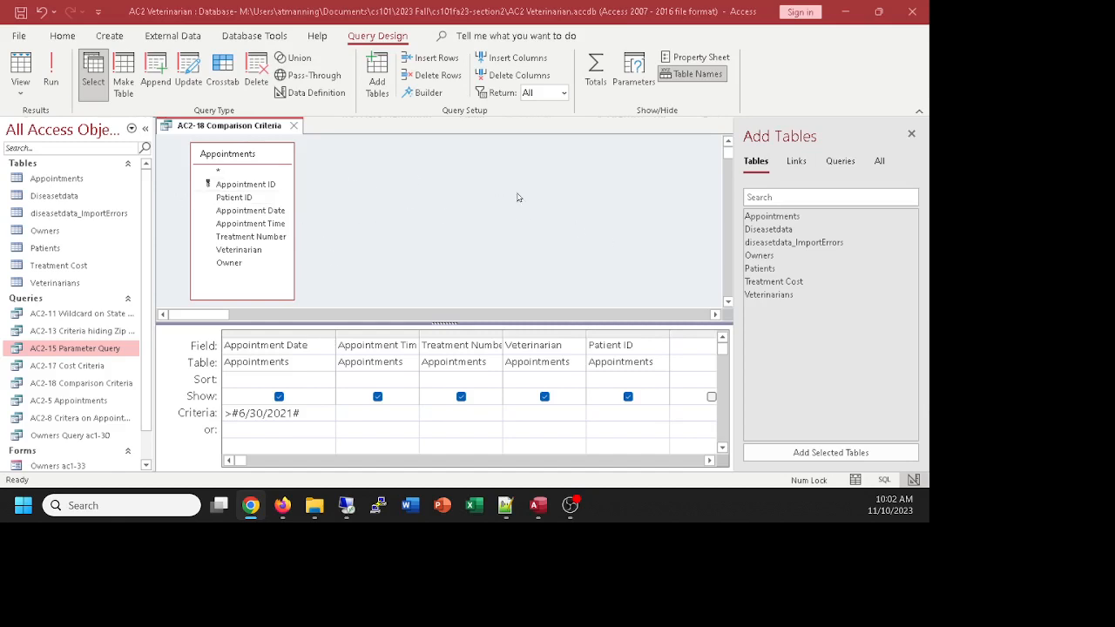
Step: Add a B01 Veterinarian criterion and run it, leaving only the 10/25/2021 appointment
{"action": "left_click", "coordinate": [546, 412]}
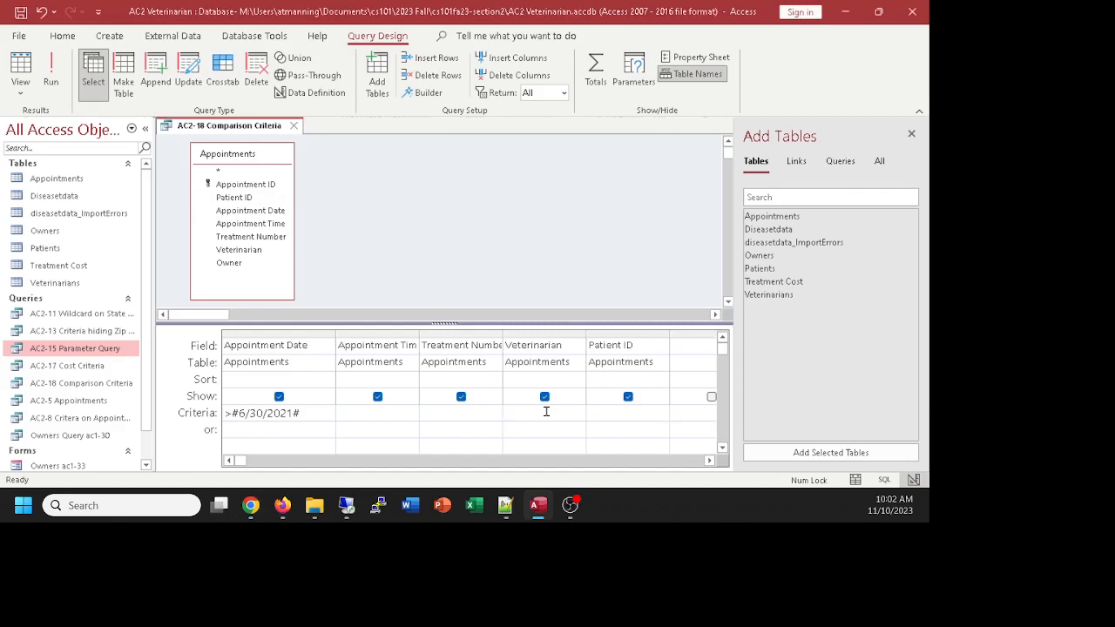
{"action": "type", "text": "B01"}
{"action": "left_click", "coordinate": [615, 413]}
{"action": "left_click", "coordinate": [22, 65]}
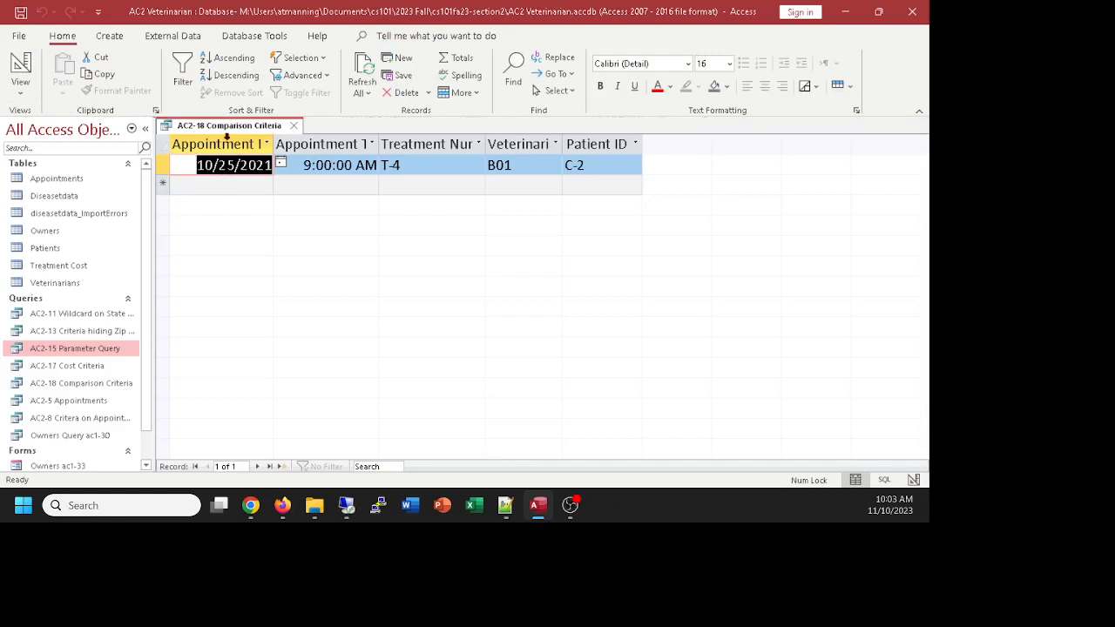
{"action": "left_click", "coordinate": [21, 68]}
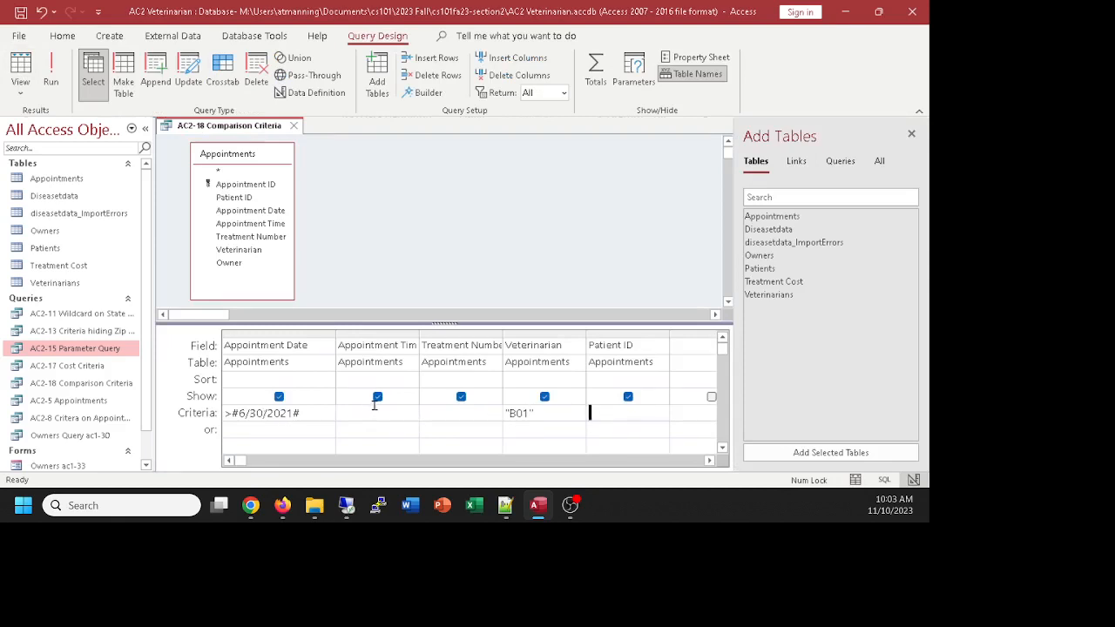
Step: Inspect the query's SQL, noting the AND joining both criteria, then return to Design view
{"action": "left_click", "coordinate": [19, 94]}
{"action": "left_click", "coordinate": [32, 158]}
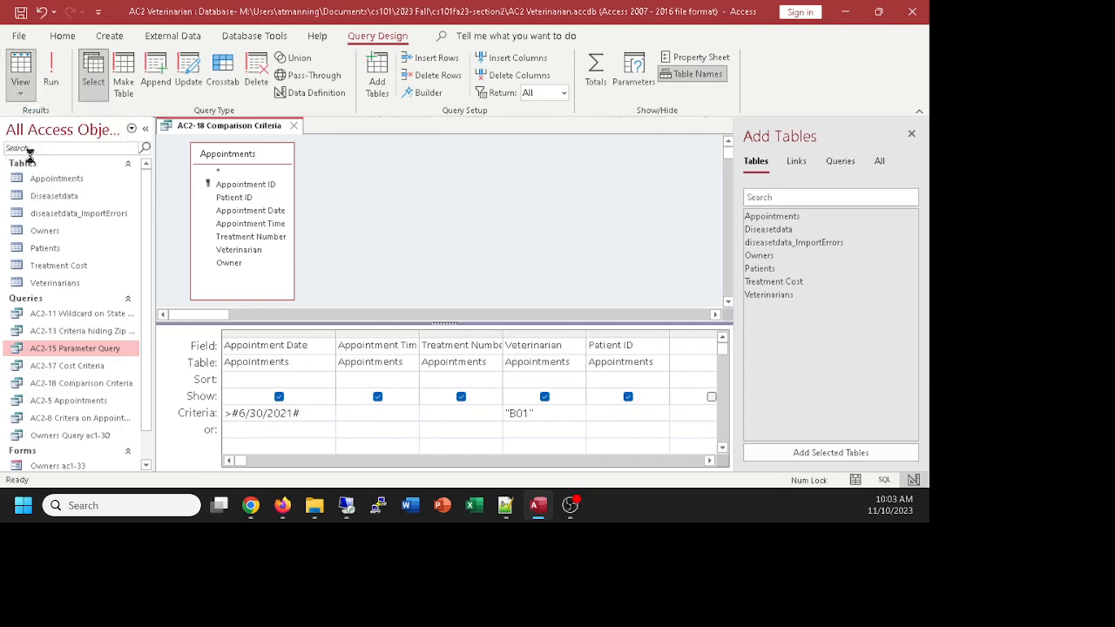
{"action": "left_click", "coordinate": [359, 197]}
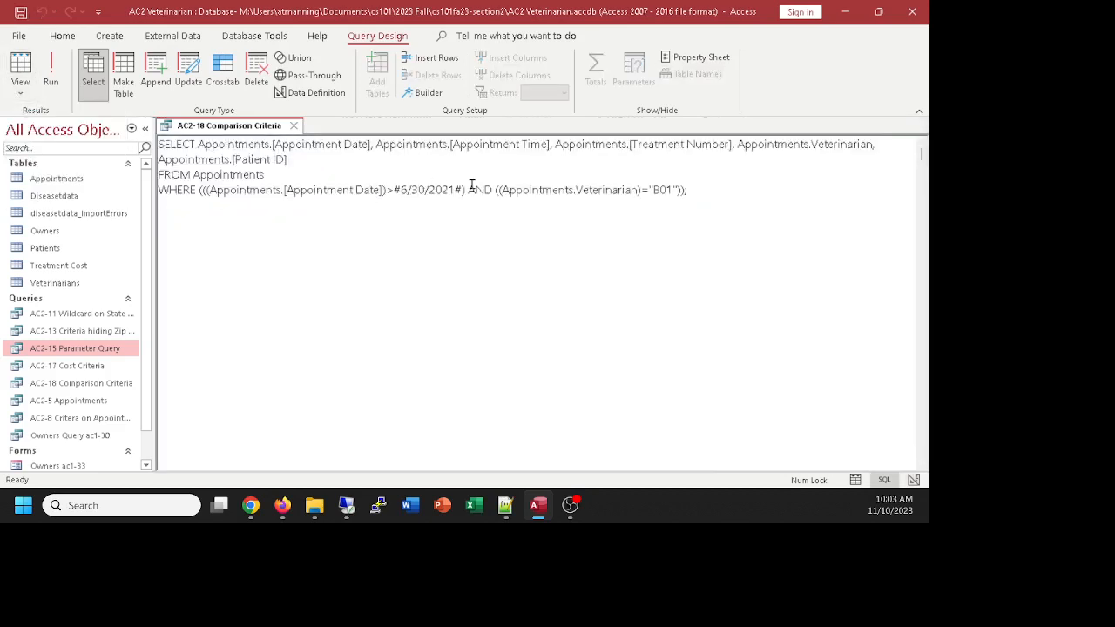
{"action": "left_click_drag", "start_coordinate": [468, 190], "coordinate": [492, 189]}
{"action": "left_click", "coordinate": [20, 87]}
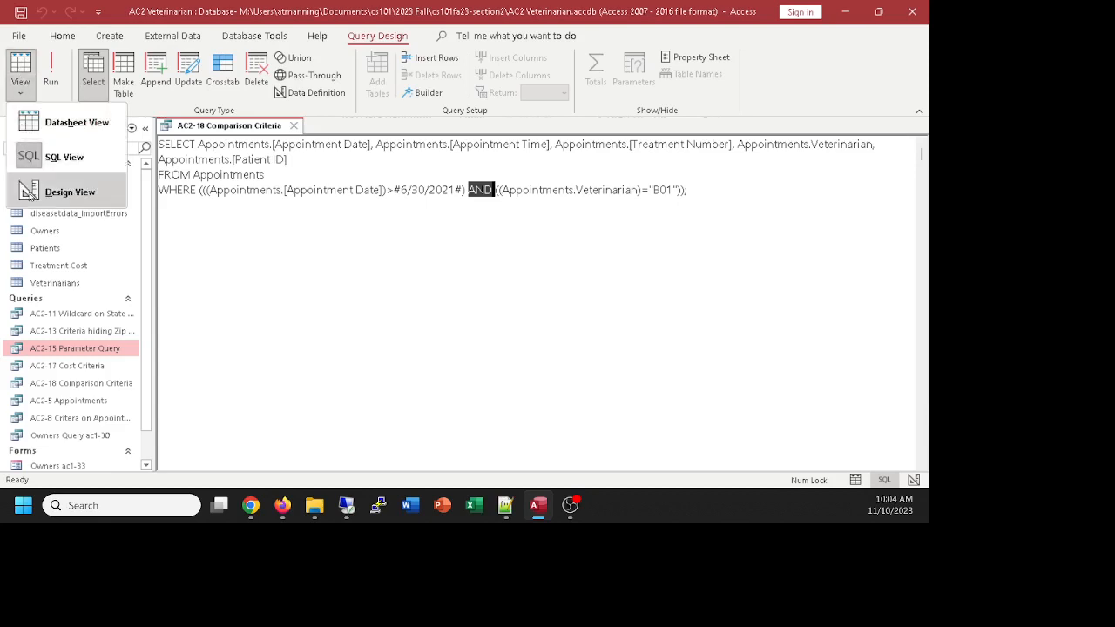
{"action": "left_click", "coordinate": [69, 191]}
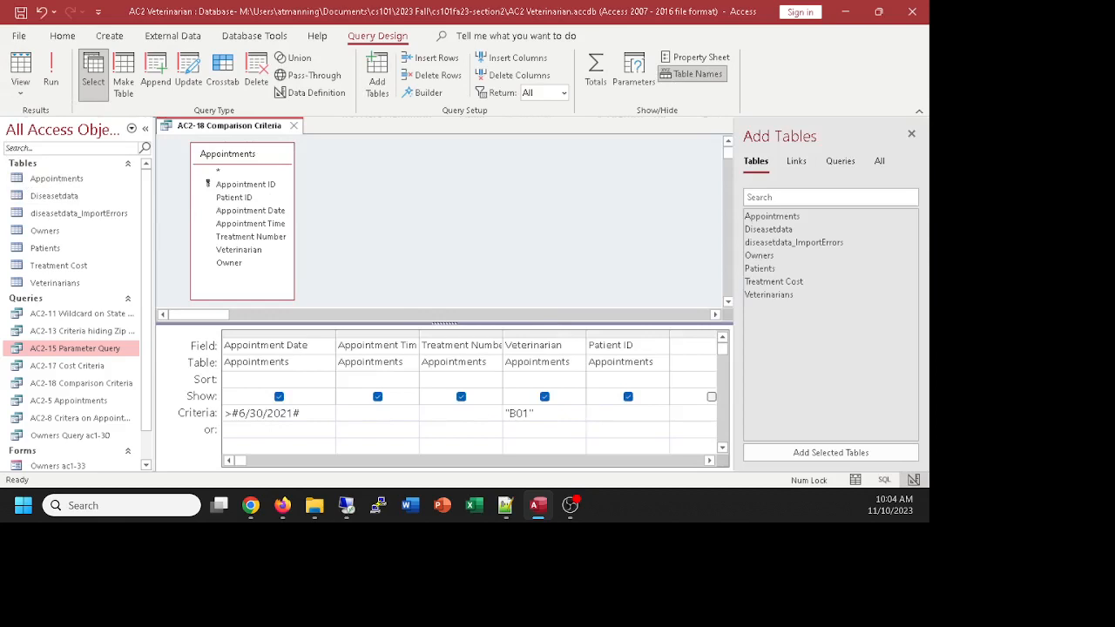
{"action": "key", "text": "alt+Tab"}
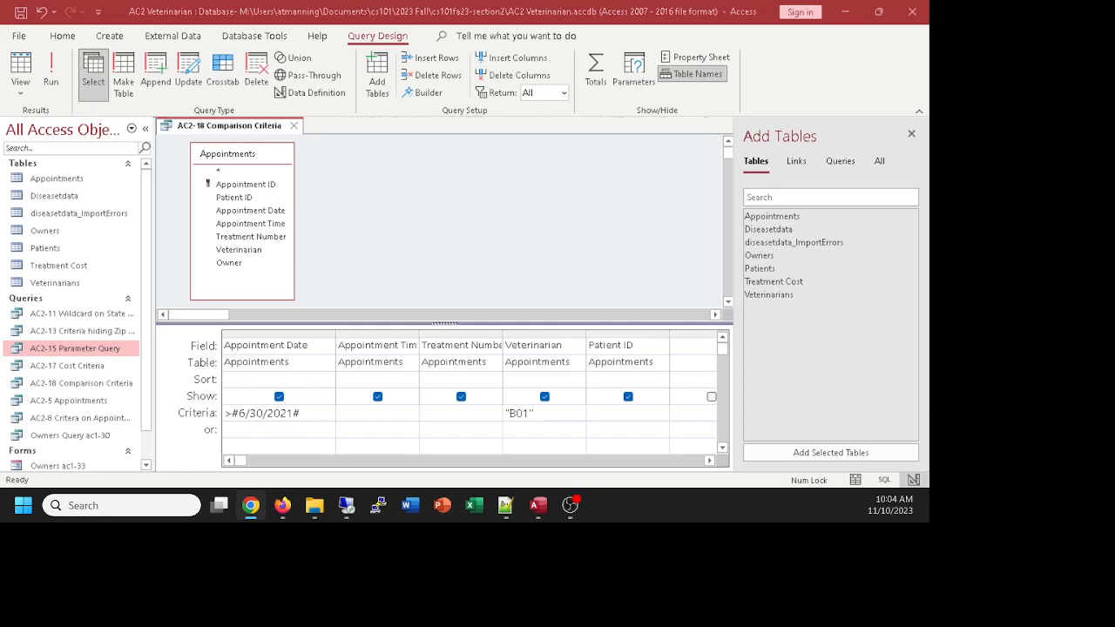
{"action": "left_click", "coordinate": [199, 129]}
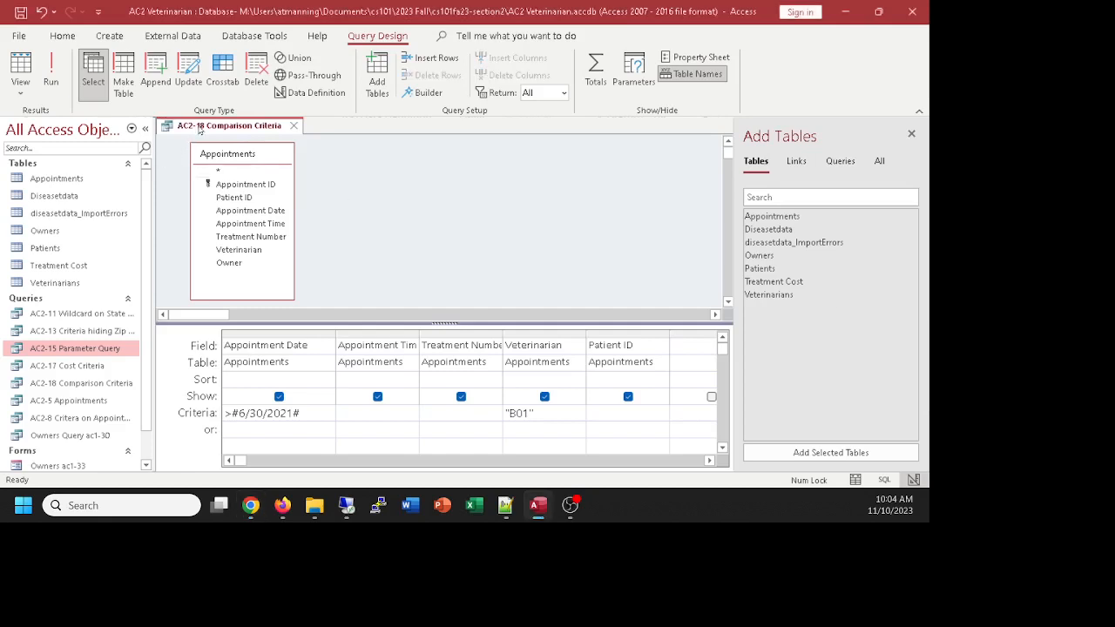
Step: Use Save Object As to save a copy named 'AC2-20 Compound Criteria (AND)'
{"action": "left_click", "coordinate": [24, 38]}
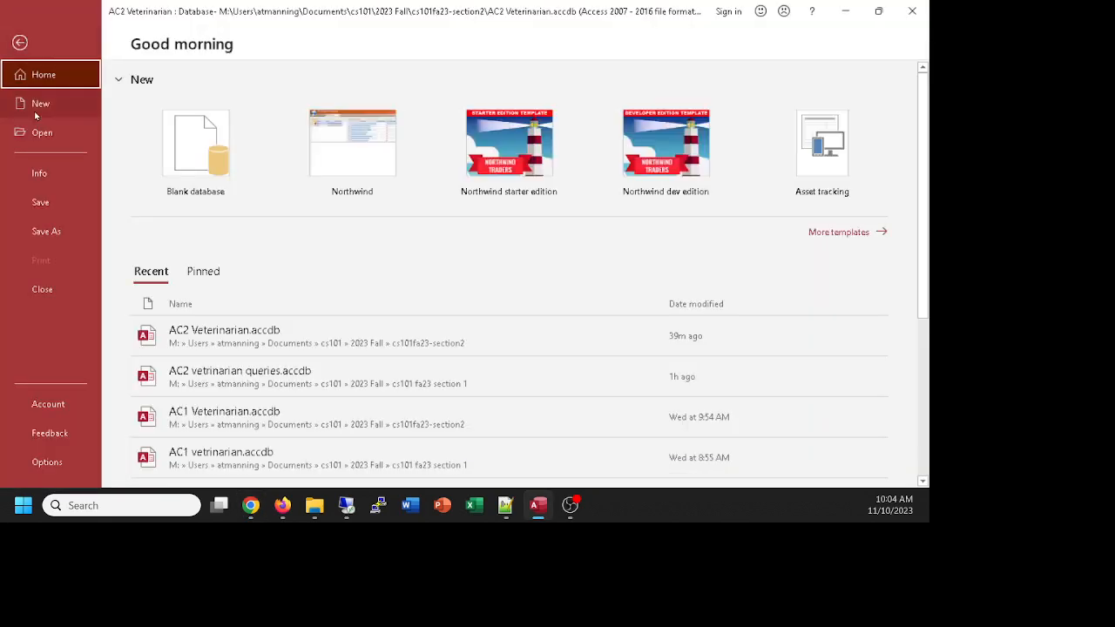
{"action": "left_click", "coordinate": [35, 233]}
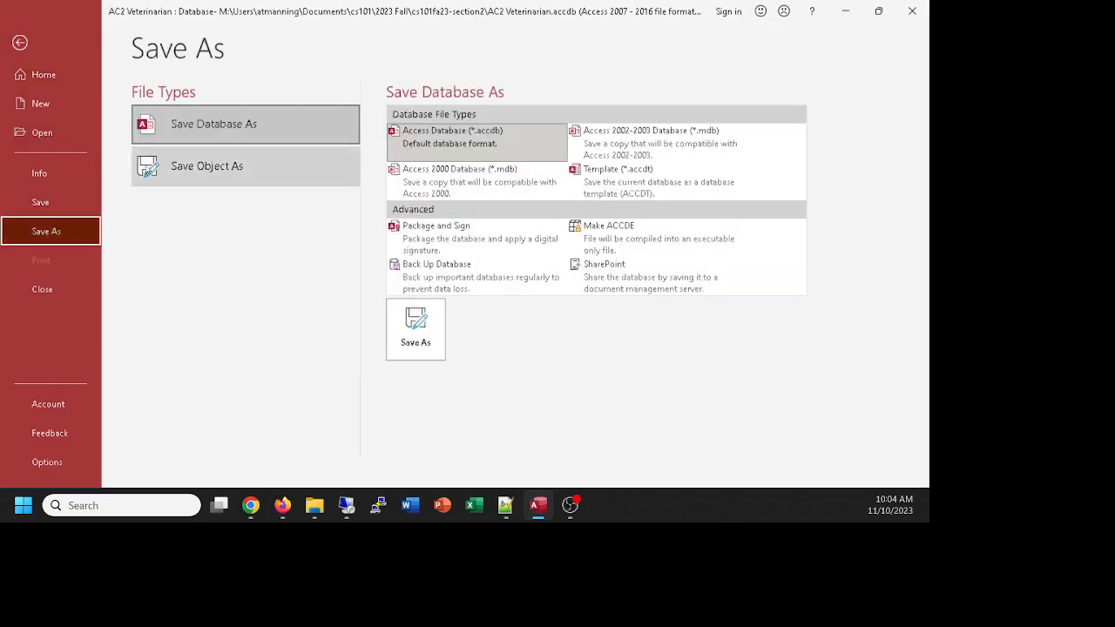
{"action": "left_click", "coordinate": [148, 170]}
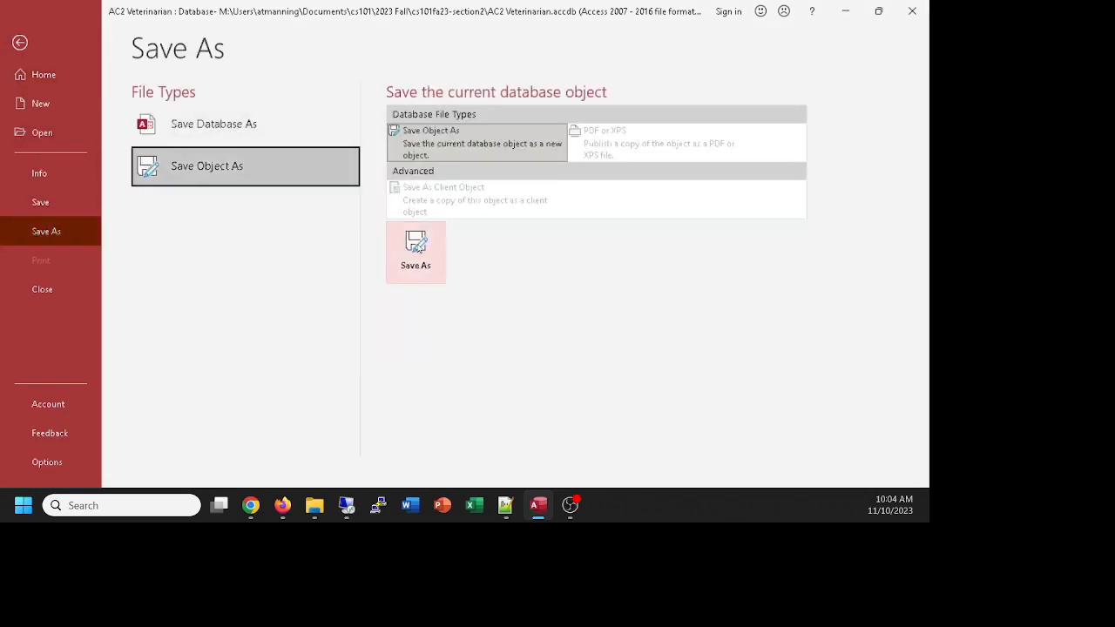
{"action": "left_click", "coordinate": [417, 247]}
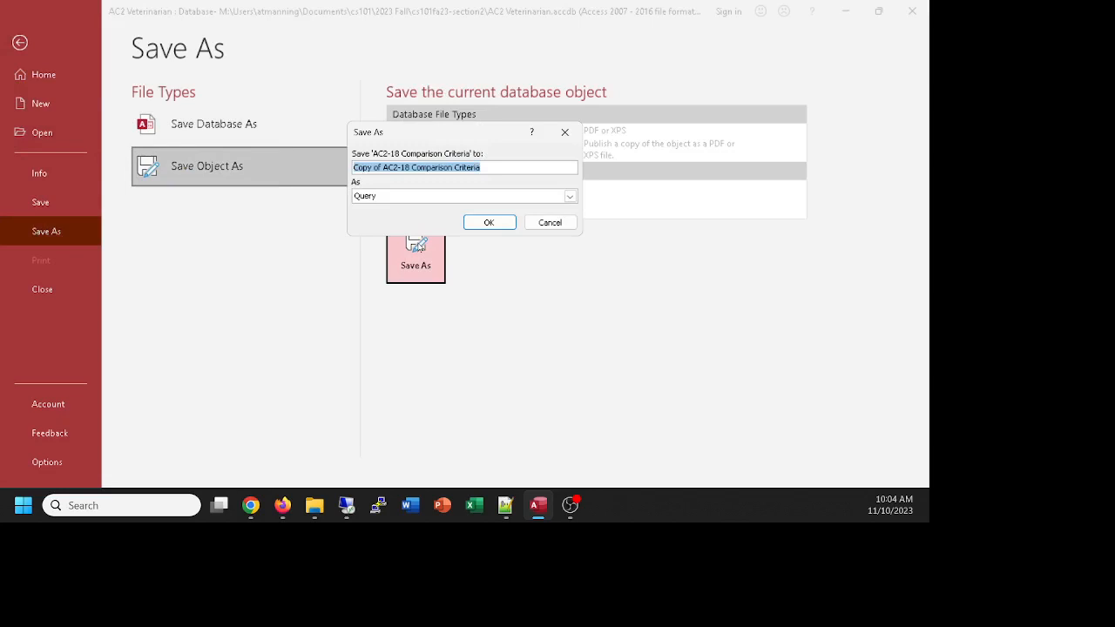
{"action": "type", "text": "AC"}
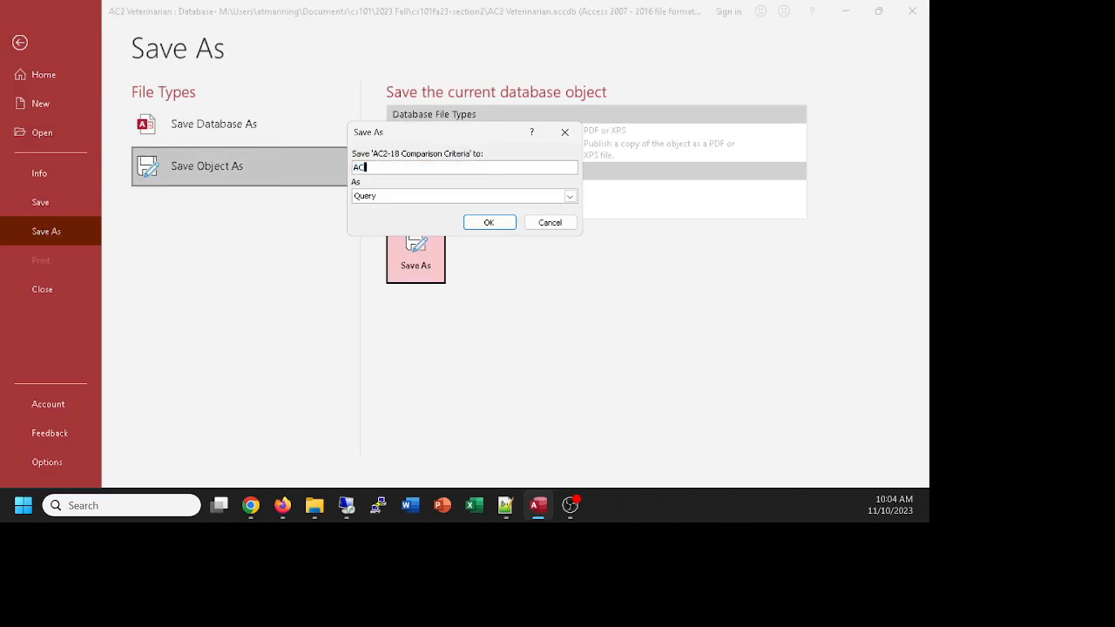
{"action": "type", "text": "2-20 Compound Criteria (AND"}
{"action": "left_click", "coordinate": [478, 225]}
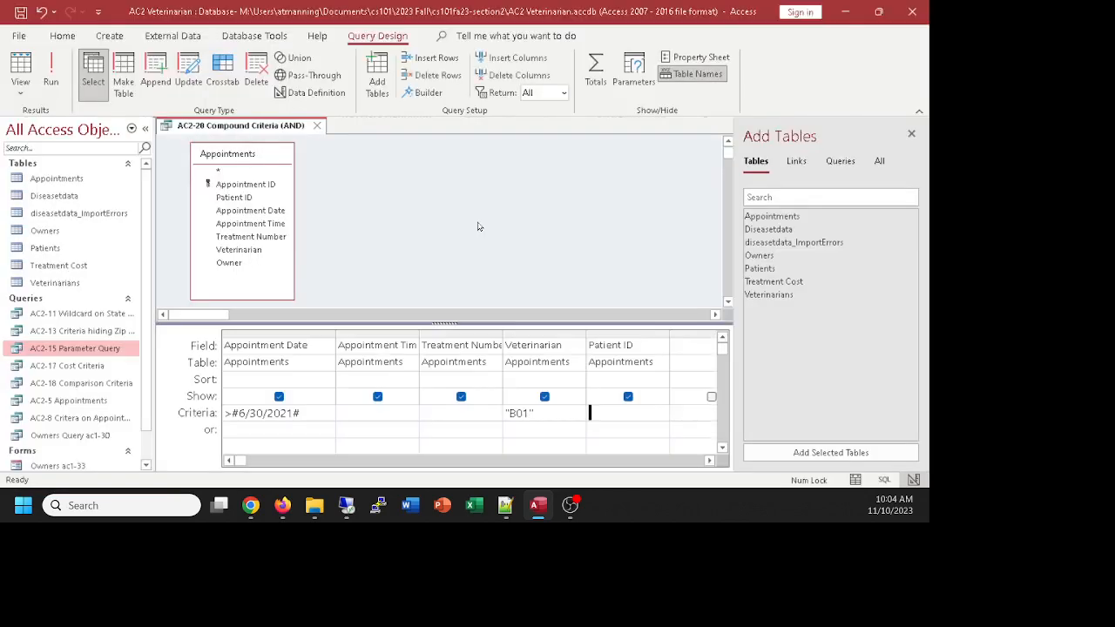
Step: Move the B01 Veterinarian condition from the Criteria row to the or row and run it, showing five appointments
{"action": "left_click", "coordinate": [528, 414]}
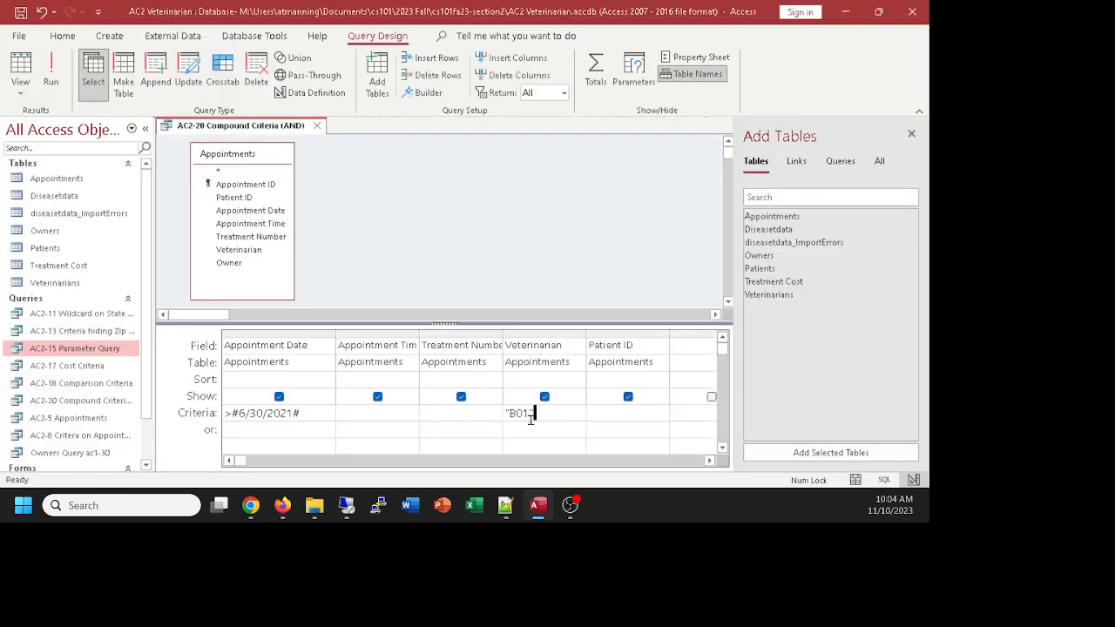
{"action": "left_click_drag", "start_coordinate": [511, 416], "coordinate": [501, 415]}
{"action": "key", "text": "Delete"}
{"action": "left_click", "coordinate": [550, 430]}
{"action": "type", "text": "B01"}
{"action": "left_click", "coordinate": [447, 434]}
{"action": "left_click_drag", "start_coordinate": [445, 323], "coordinate": [444, 313]}
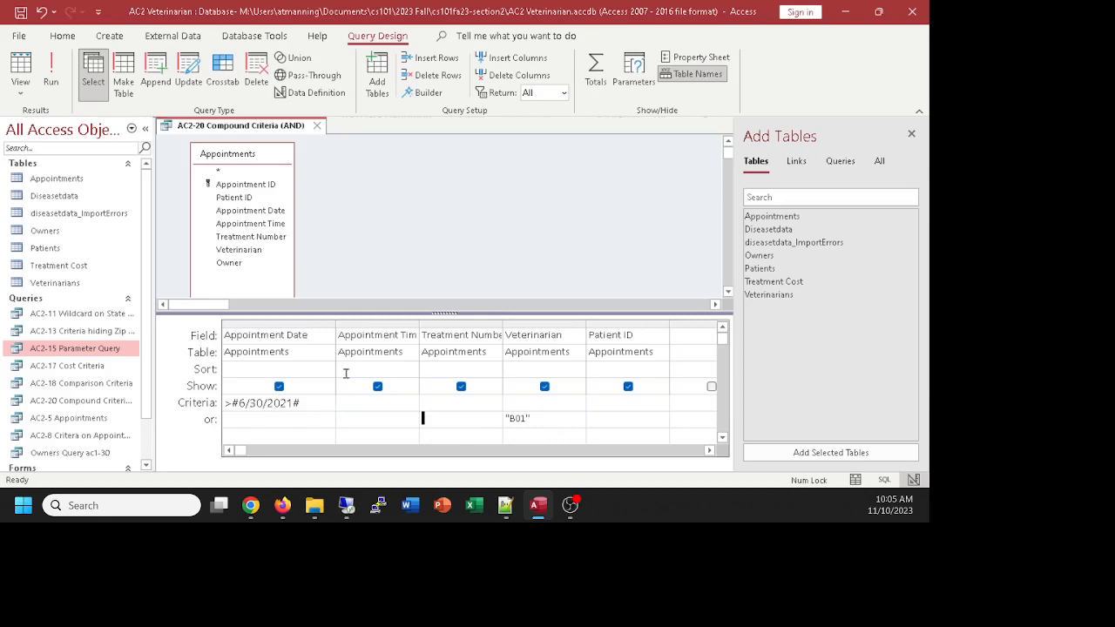
{"action": "left_click", "coordinate": [21, 62]}
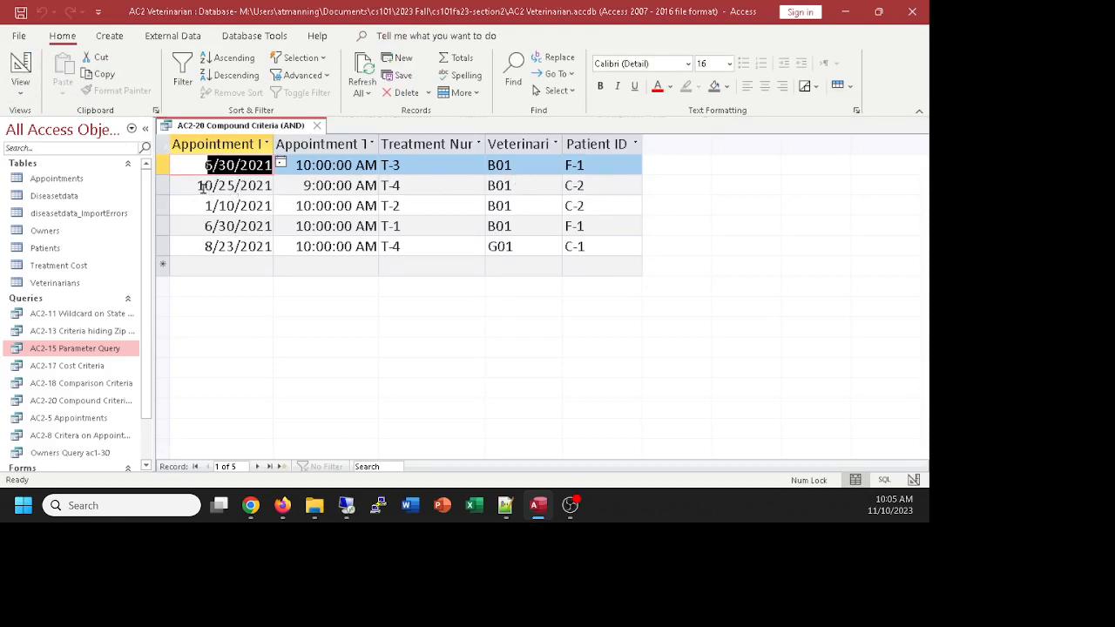
Step: Highlight the 6/30/2021 and 1/10/2021 dates and the B01 vet in the OR results, then return to Design view
{"action": "left_click_drag", "start_coordinate": [199, 207], "coordinate": [266, 207]}
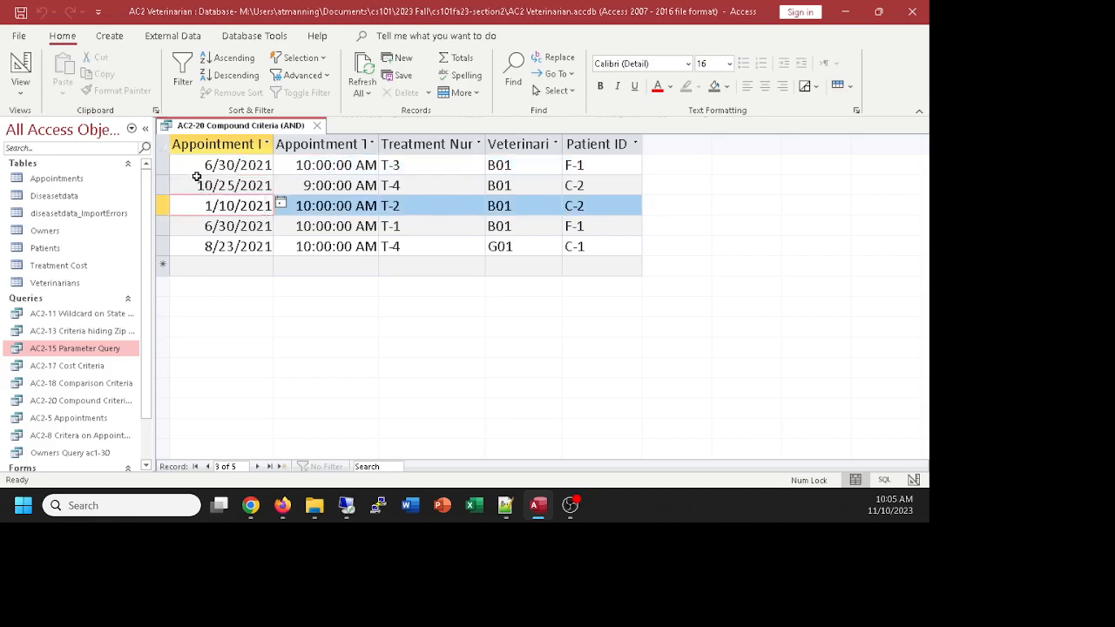
{"action": "left_click_drag", "start_coordinate": [204, 164], "coordinate": [274, 164]}
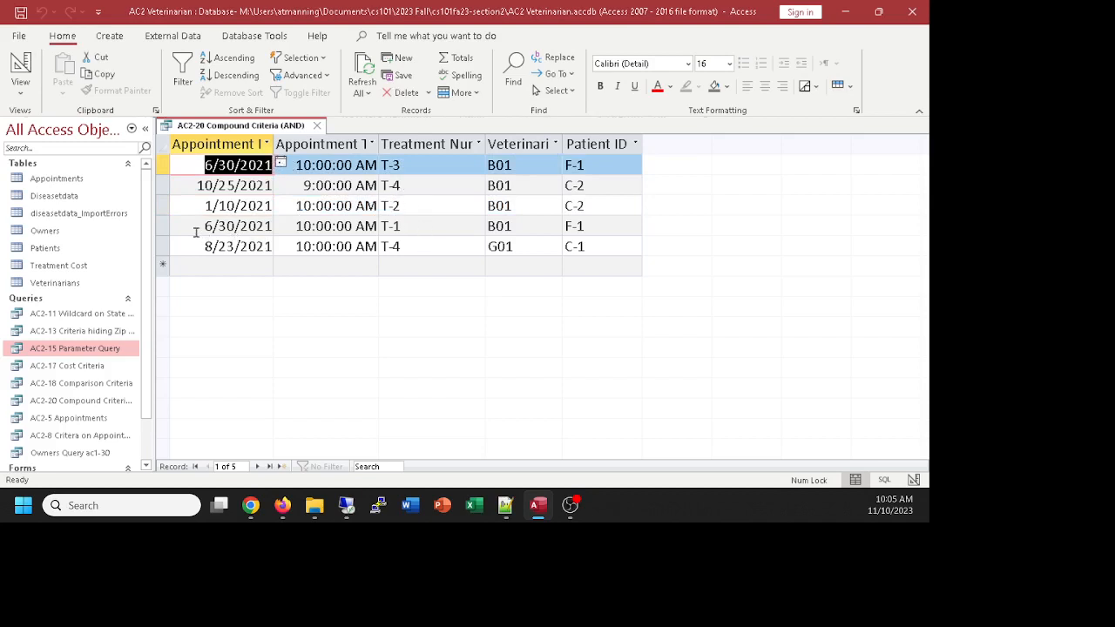
{"action": "left_click_drag", "start_coordinate": [198, 229], "coordinate": [283, 224]}
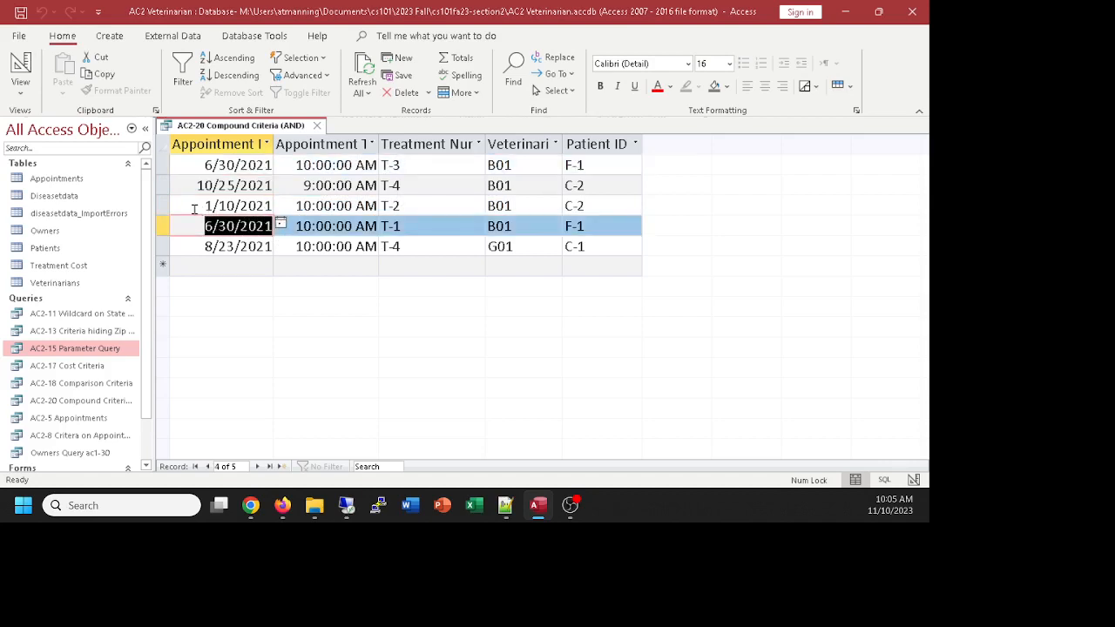
{"action": "left_click_drag", "start_coordinate": [196, 209], "coordinate": [278, 205]}
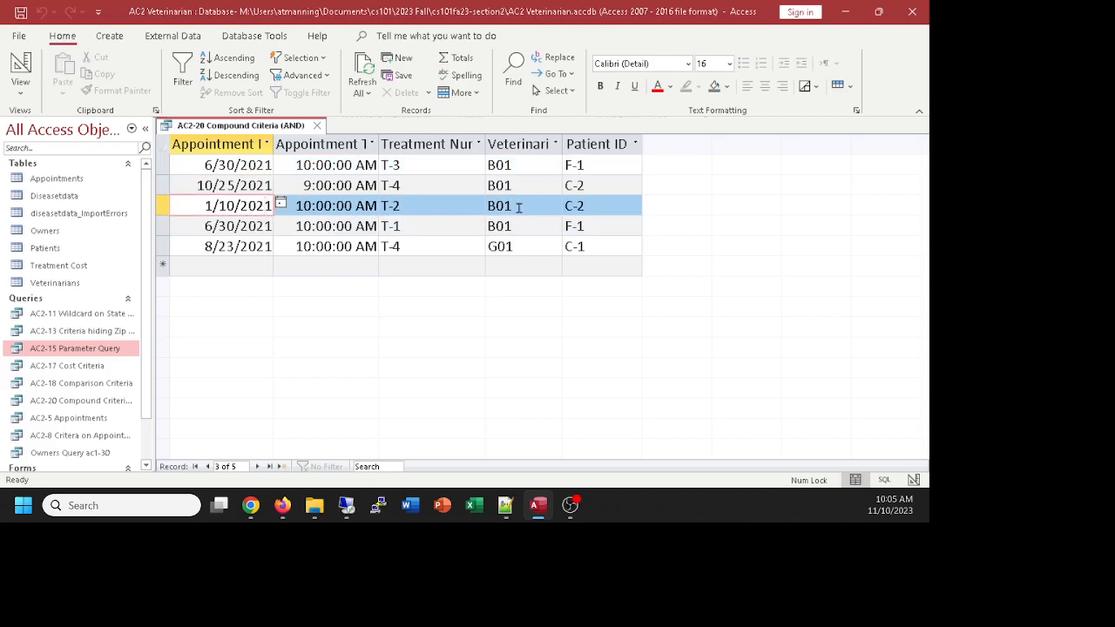
{"action": "left_click_drag", "start_coordinate": [512, 205], "coordinate": [480, 210]}
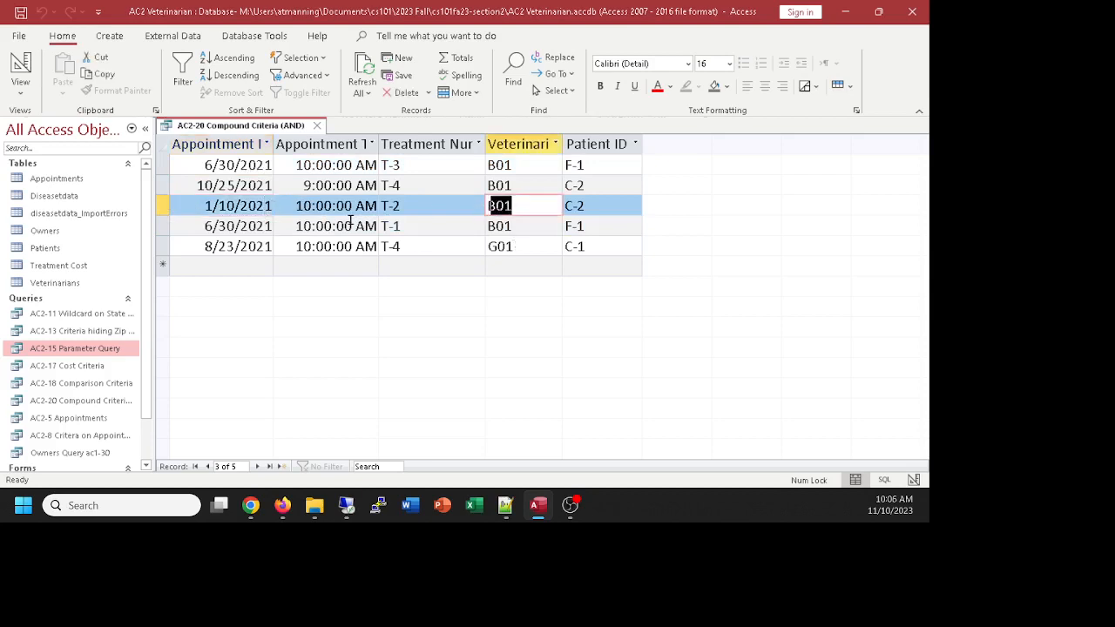
{"action": "left_click", "coordinate": [21, 64]}
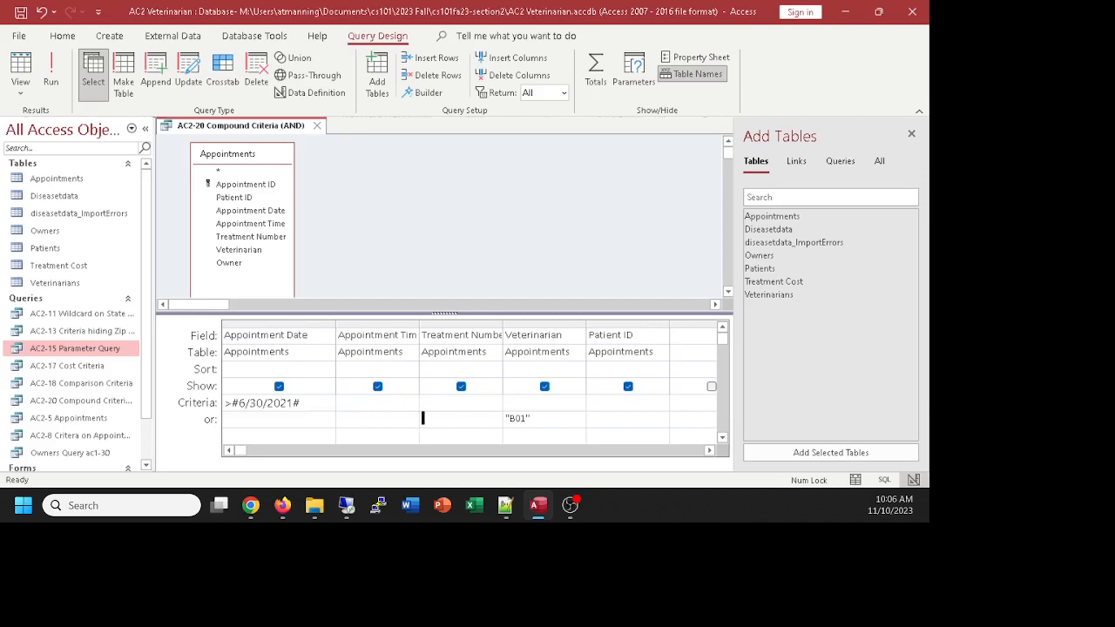
Step: Save a copy of the OR query as a new object named 'AC2-21 Compound Criteria (OR)'
{"action": "left_click", "coordinate": [250, 505]}
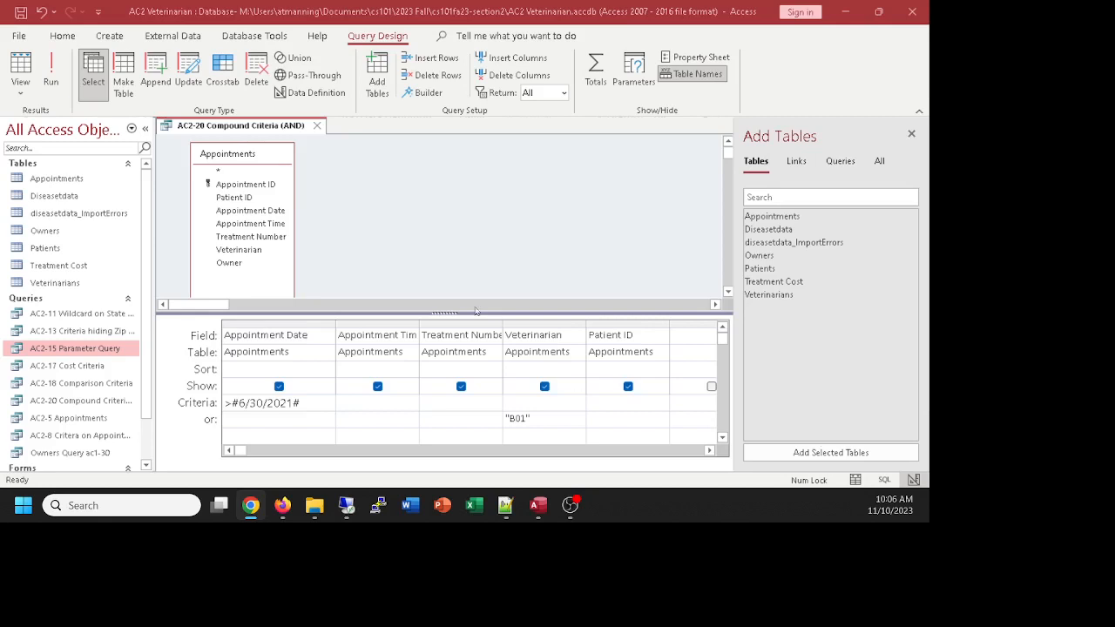
{"action": "left_click", "coordinate": [22, 41]}
{"action": "left_click", "coordinate": [21, 40]}
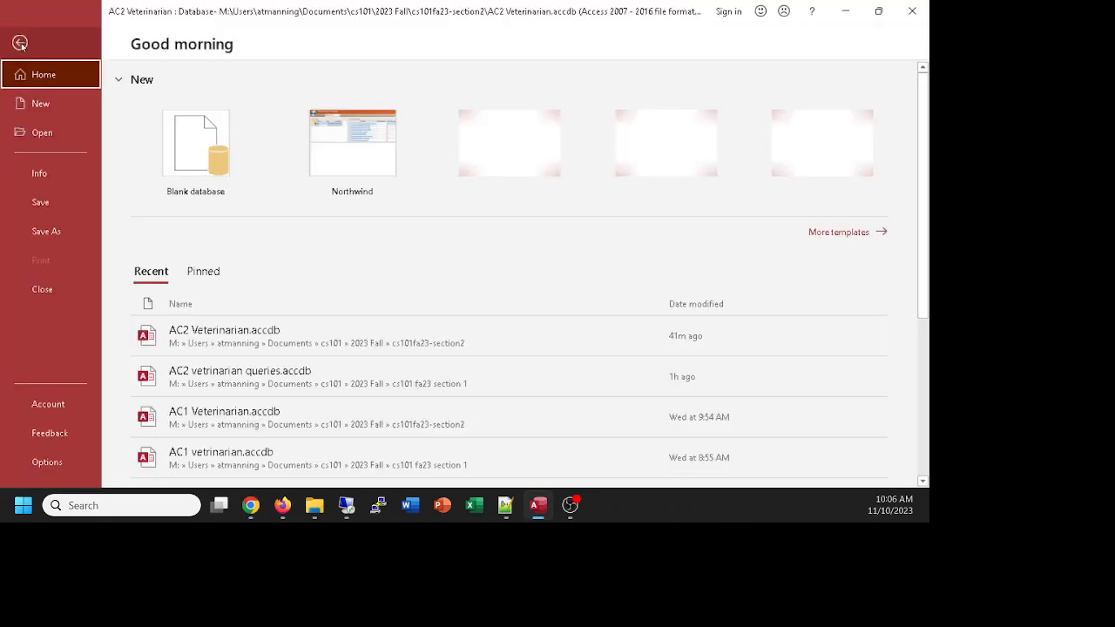
{"action": "left_click", "coordinate": [46, 231]}
{"action": "left_click", "coordinate": [207, 165]}
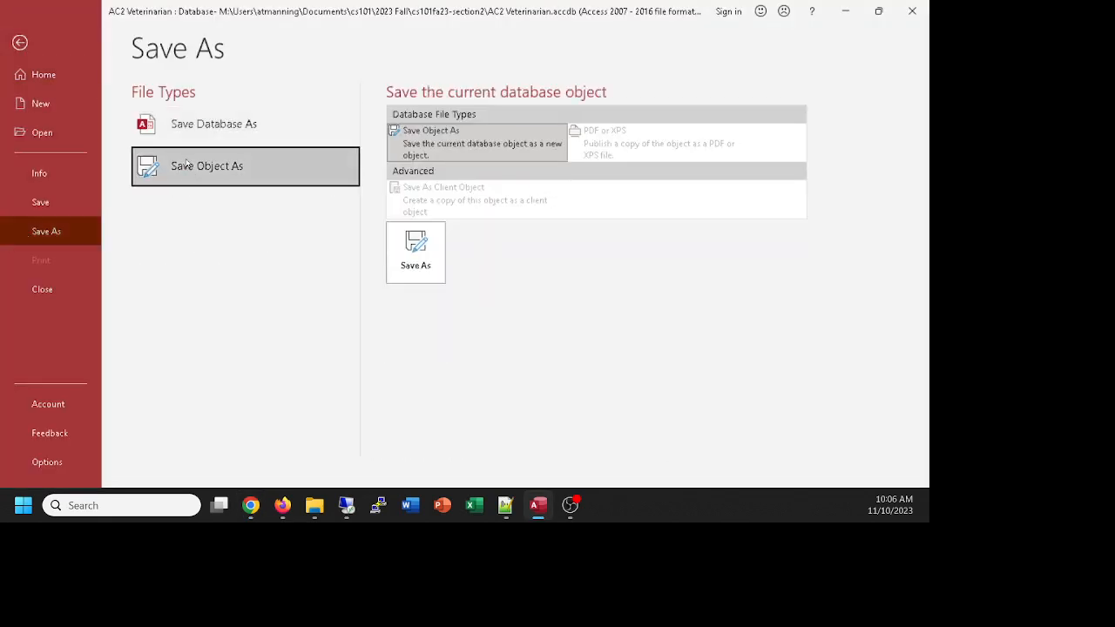
{"action": "left_click", "coordinate": [416, 259]}
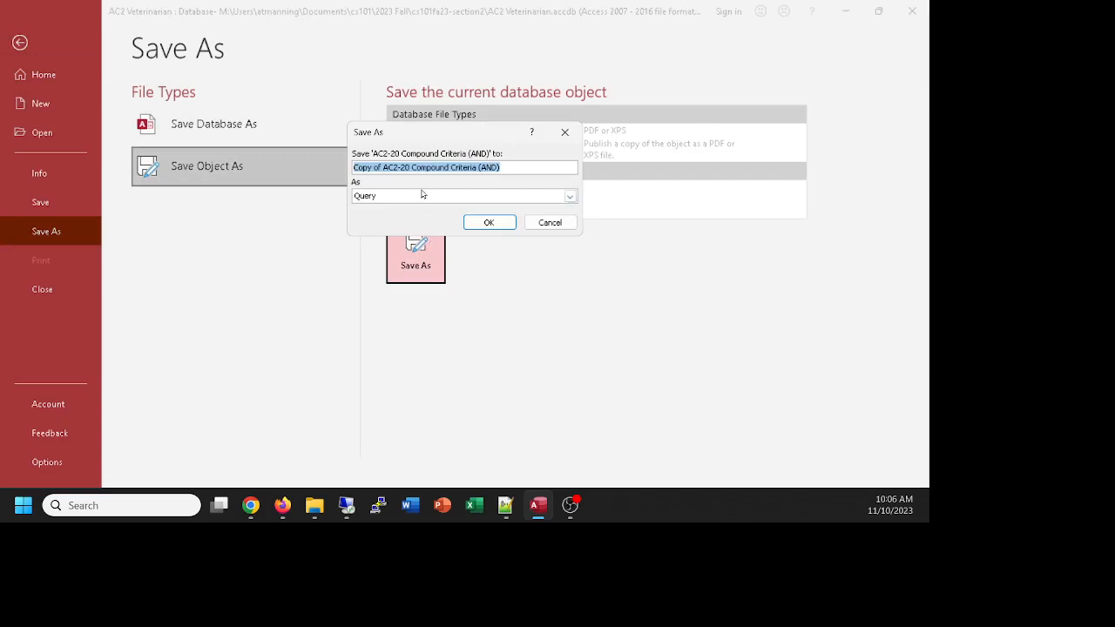
{"action": "type", "text": "AC2-"}
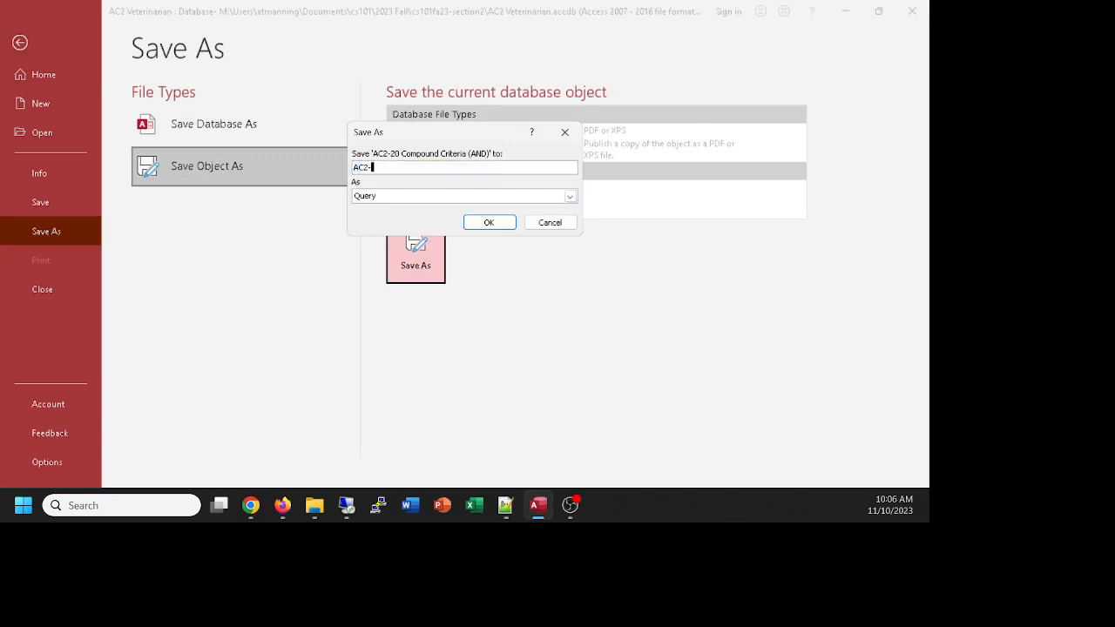
{"action": "type", "text": "21 Compound Criteria (OR"}
{"action": "left_click", "coordinate": [490, 222]}
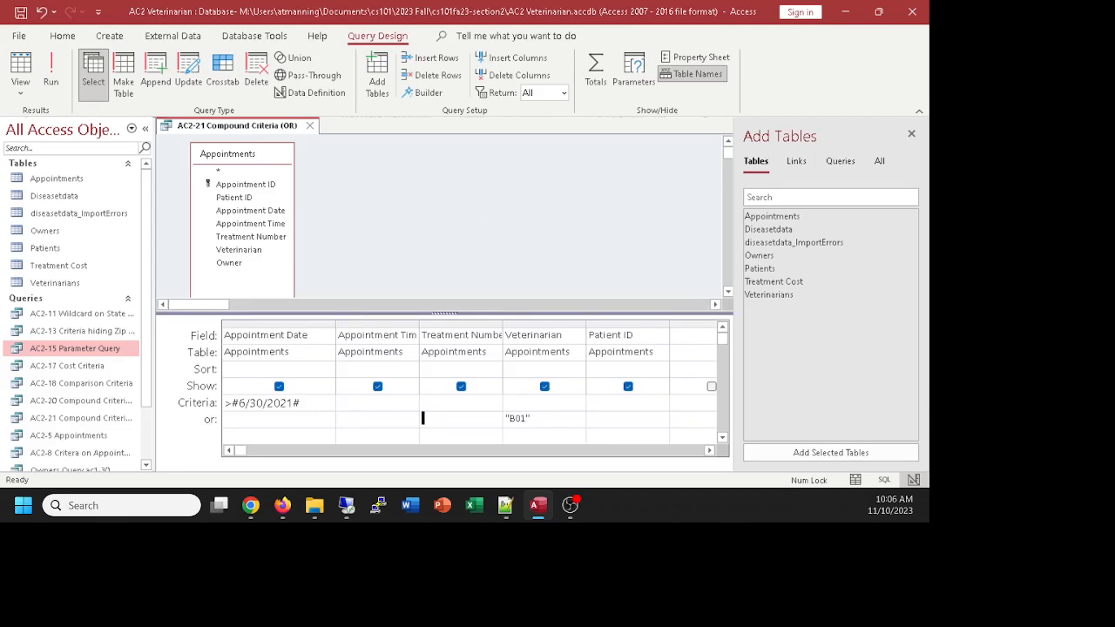
{"action": "key", "text": "alt+Tab"}
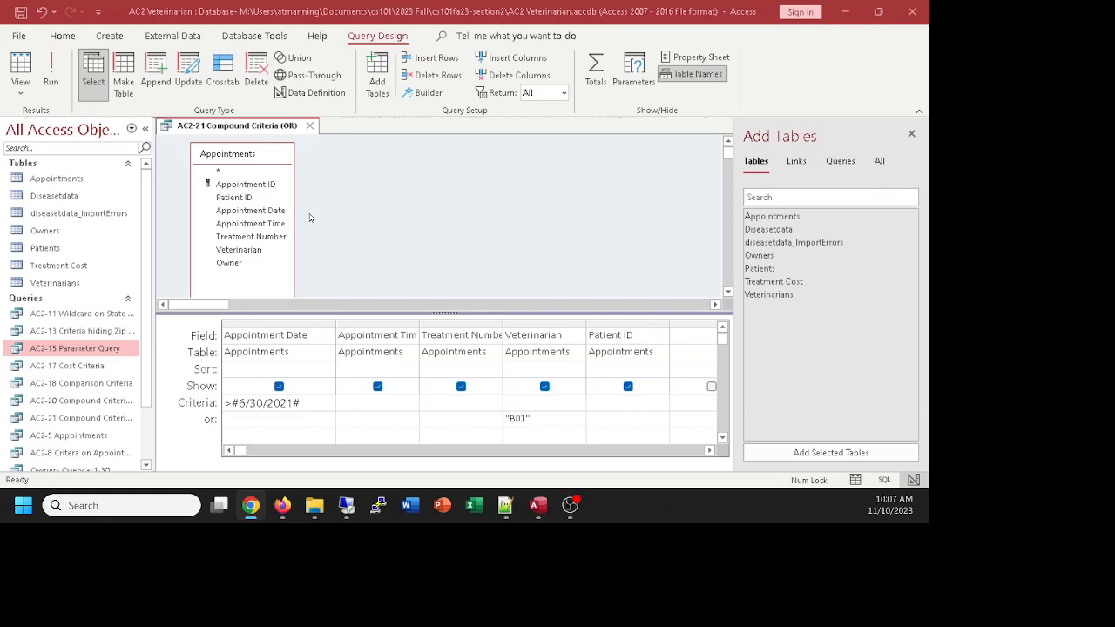
Step: Close the AC2-21 query and start a new design-view query on the Treatment Cost table
{"action": "left_click", "coordinate": [308, 126]}
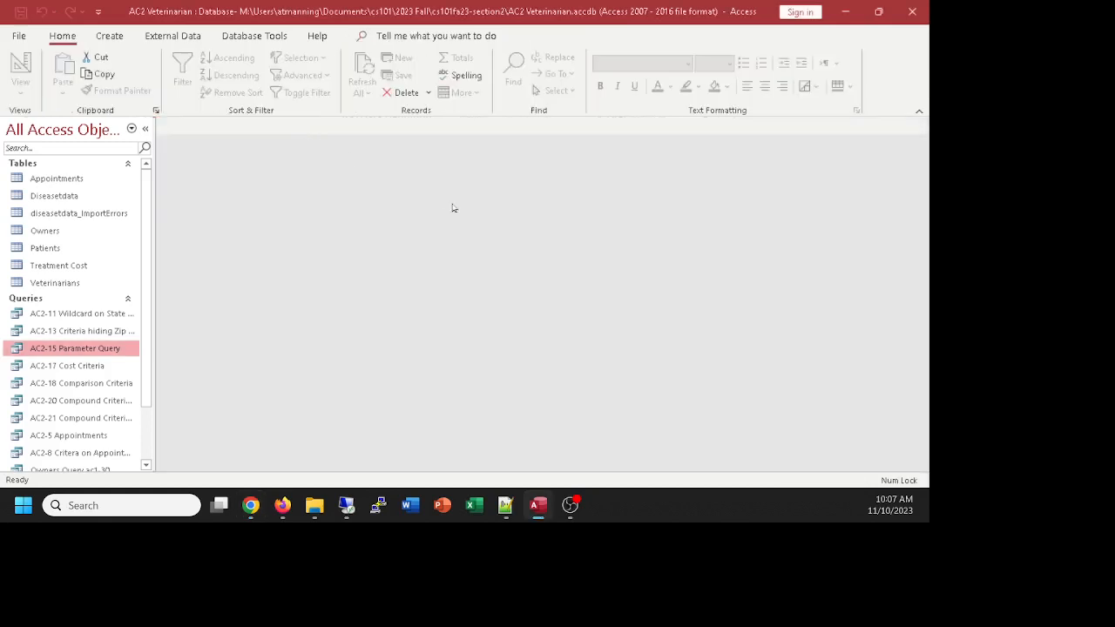
{"action": "left_click", "coordinate": [108, 35]}
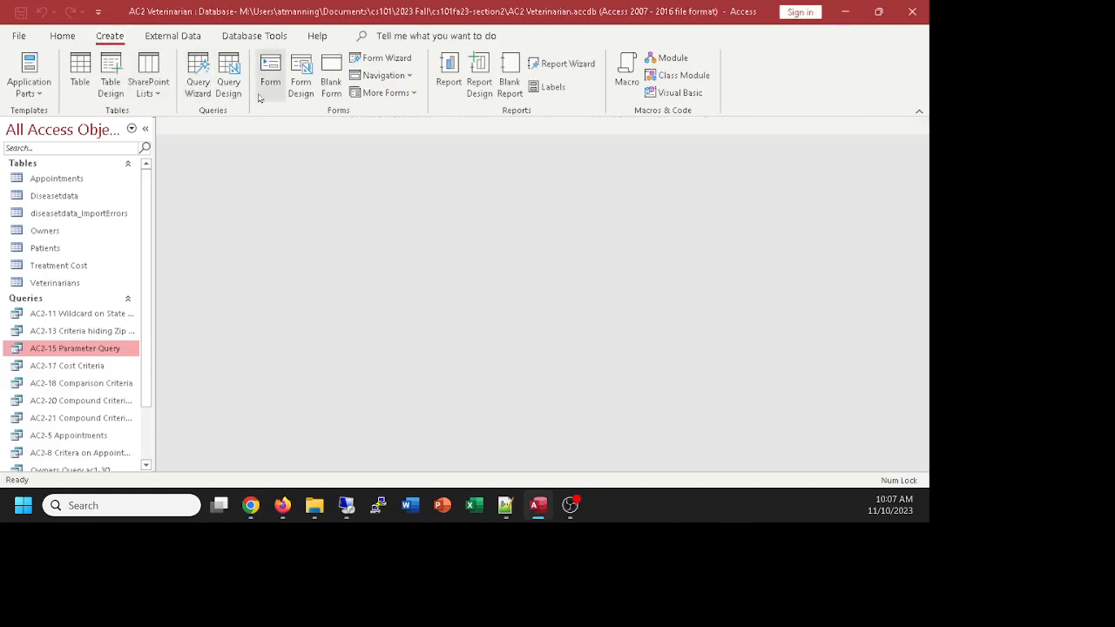
{"action": "left_click", "coordinate": [228, 77]}
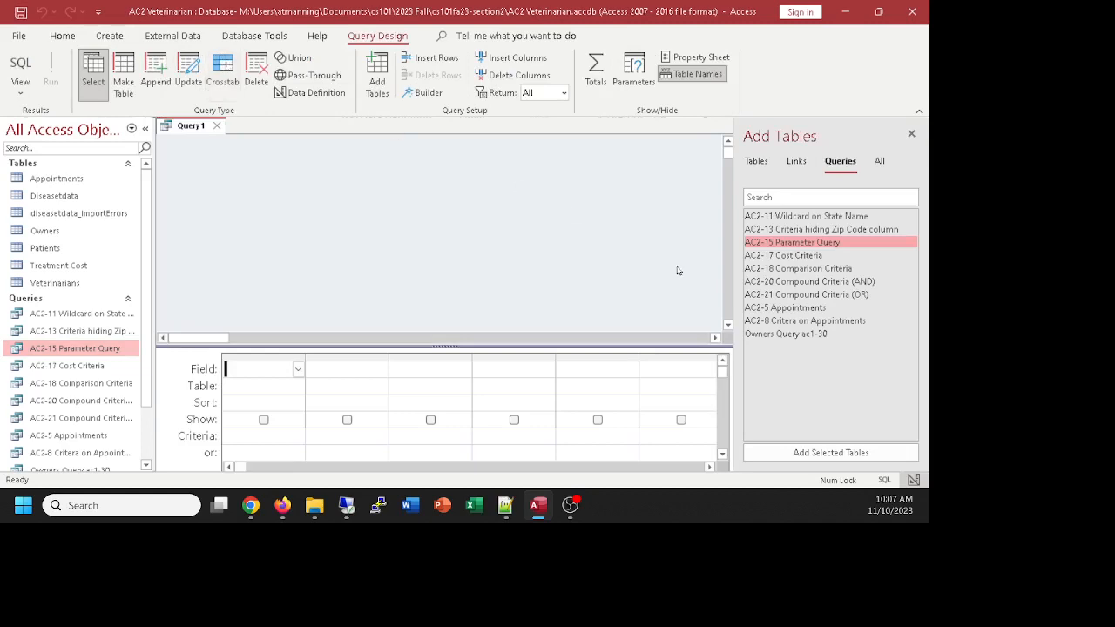
{"action": "left_click", "coordinate": [753, 166]}
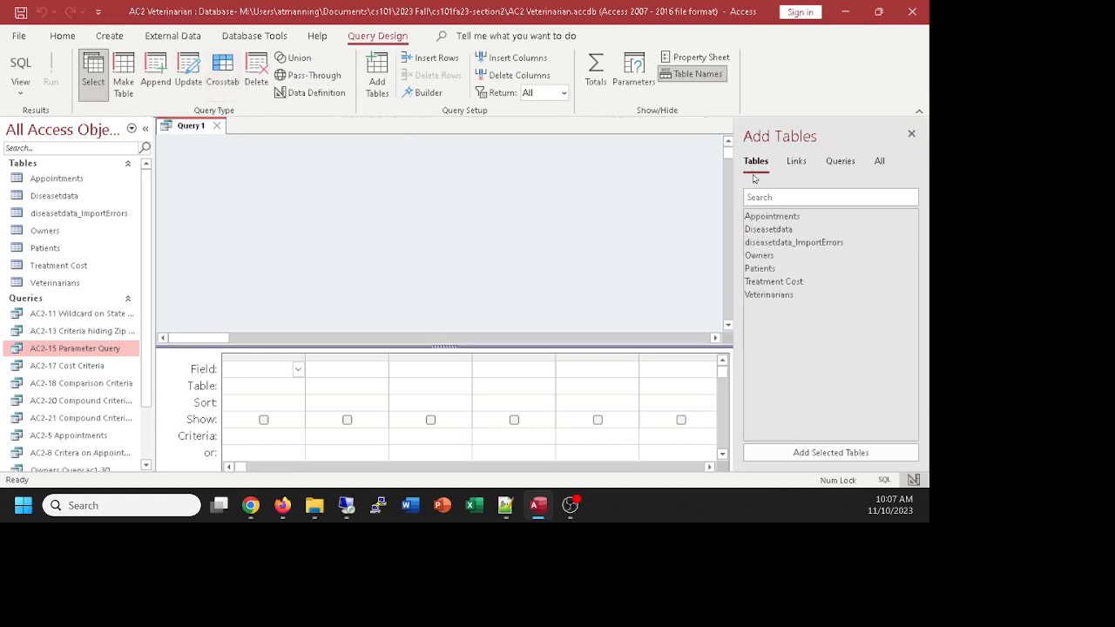
{"action": "double_click", "coordinate": [773, 283]}
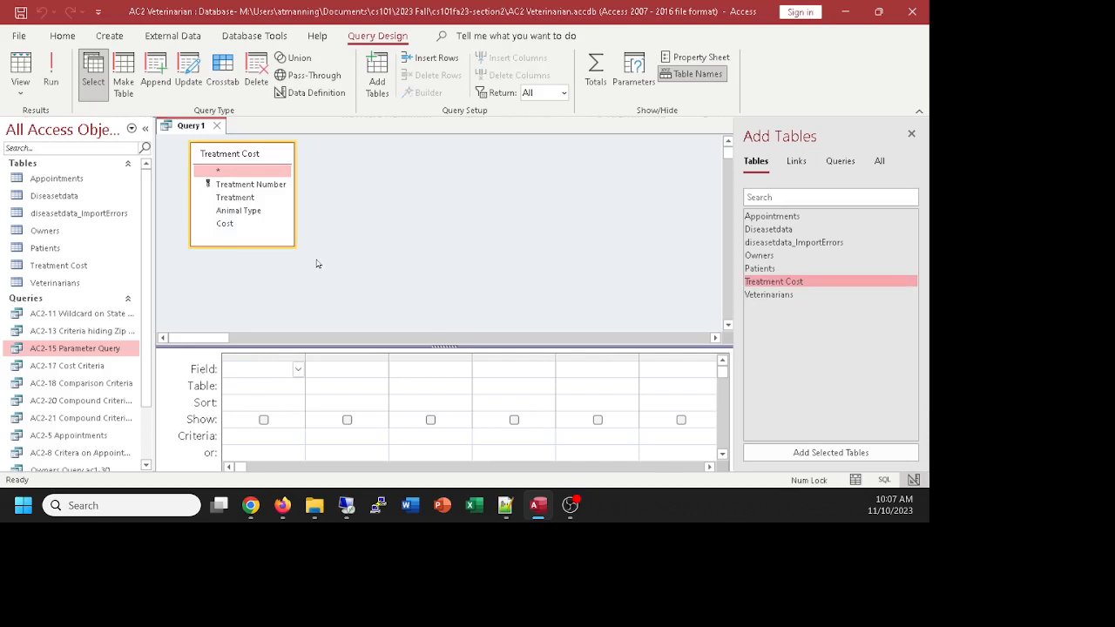
Step: Add the Treatment and Cost fields and preview the 14 resulting treatments
{"action": "double_click", "coordinate": [246, 199]}
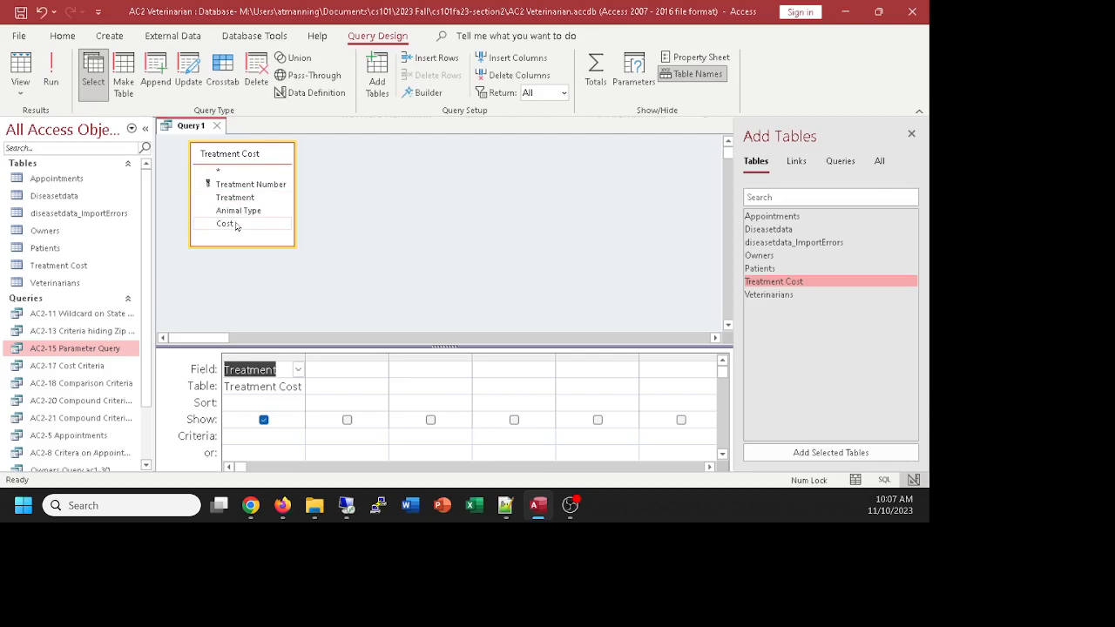
{"action": "double_click", "coordinate": [236, 223]}
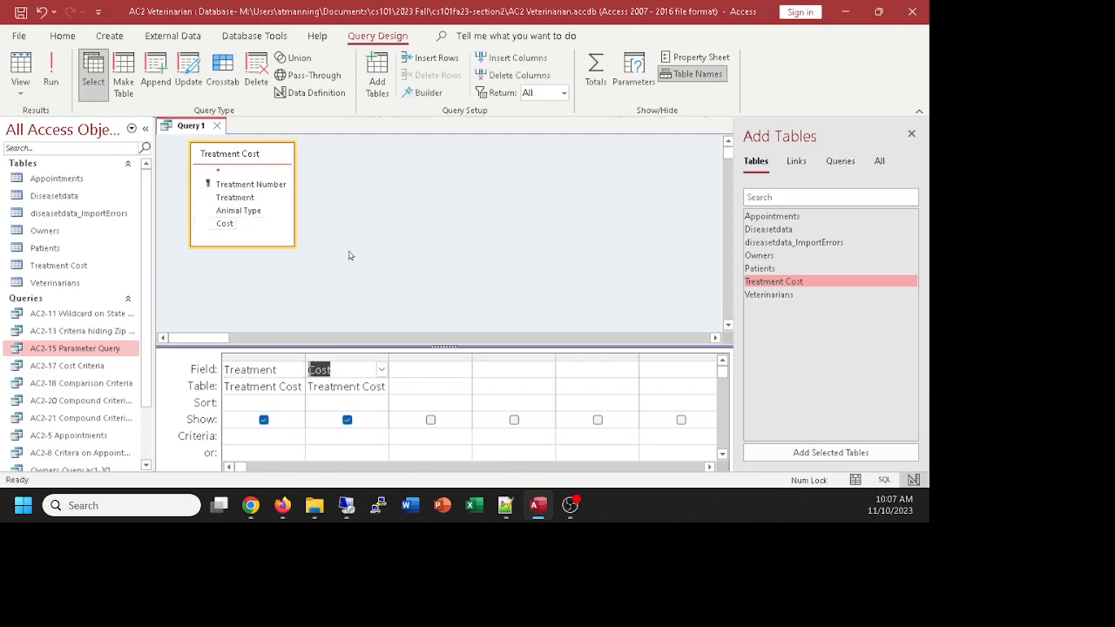
{"action": "left_click", "coordinate": [20, 68]}
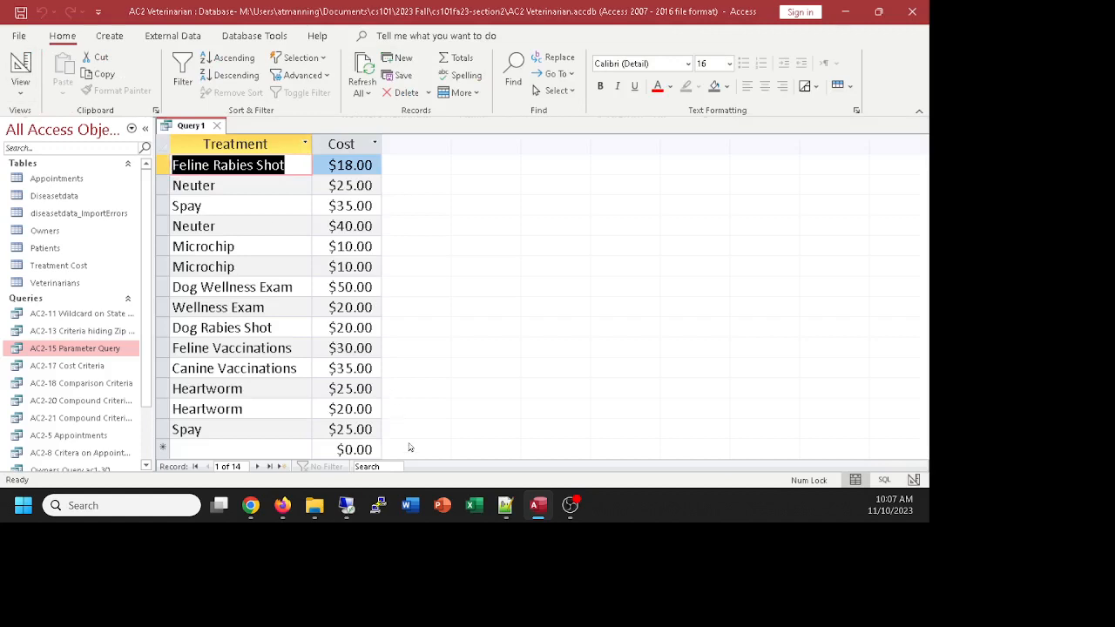
{"action": "left_click", "coordinate": [20, 68]}
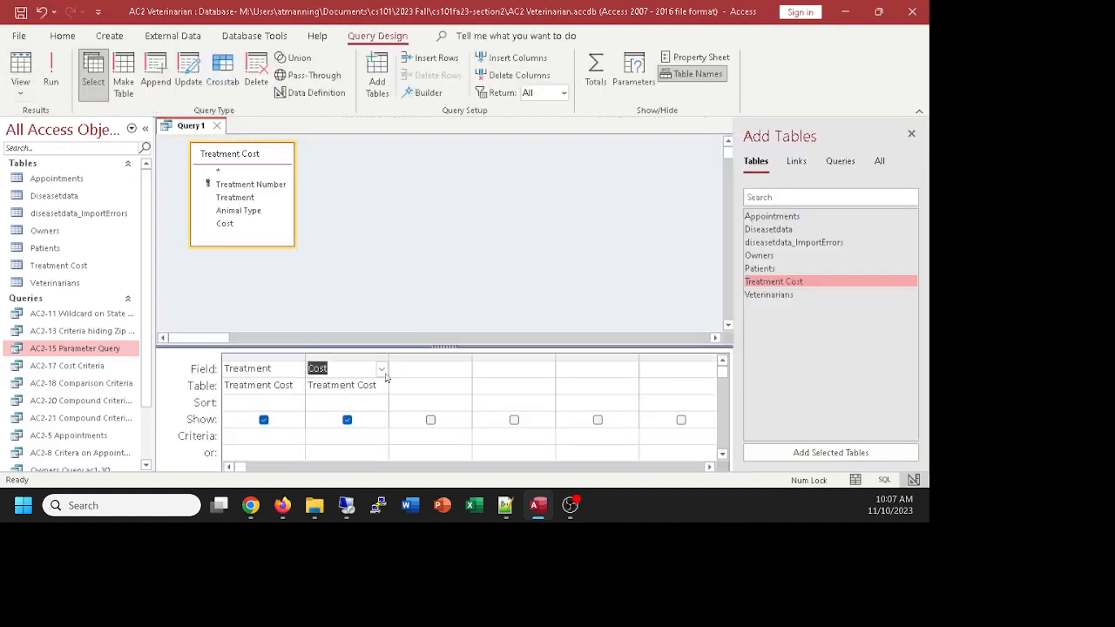
Step: Sort the Cost field Ascending and confirm the 14 treatments run from $10.00 to $50.00
{"action": "left_click", "coordinate": [332, 402]}
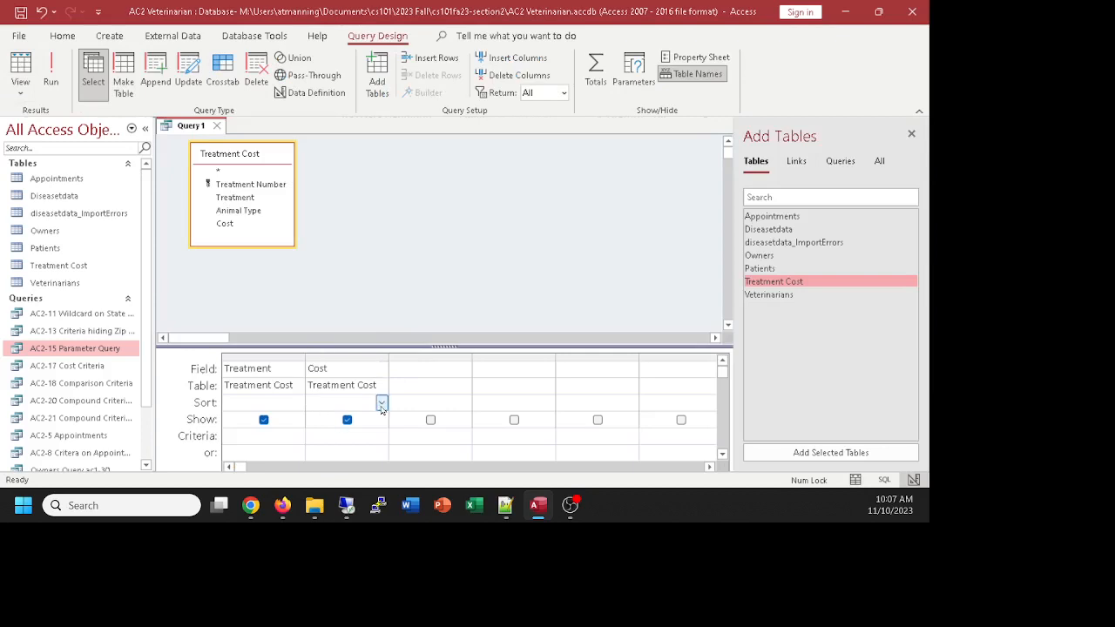
{"action": "left_click", "coordinate": [381, 401]}
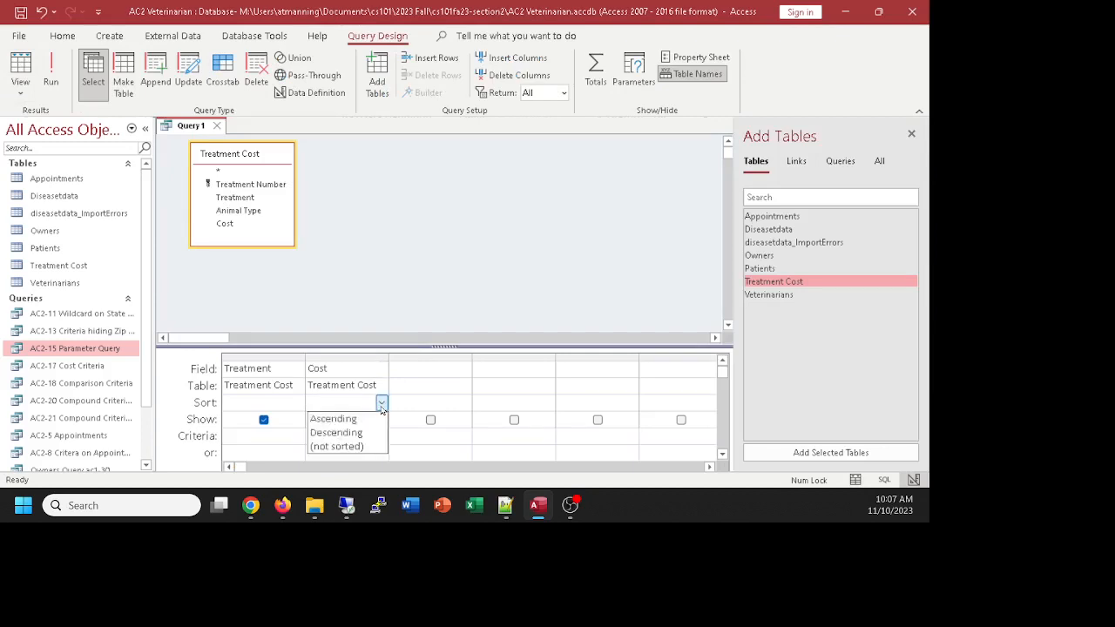
{"action": "left_click", "coordinate": [332, 419]}
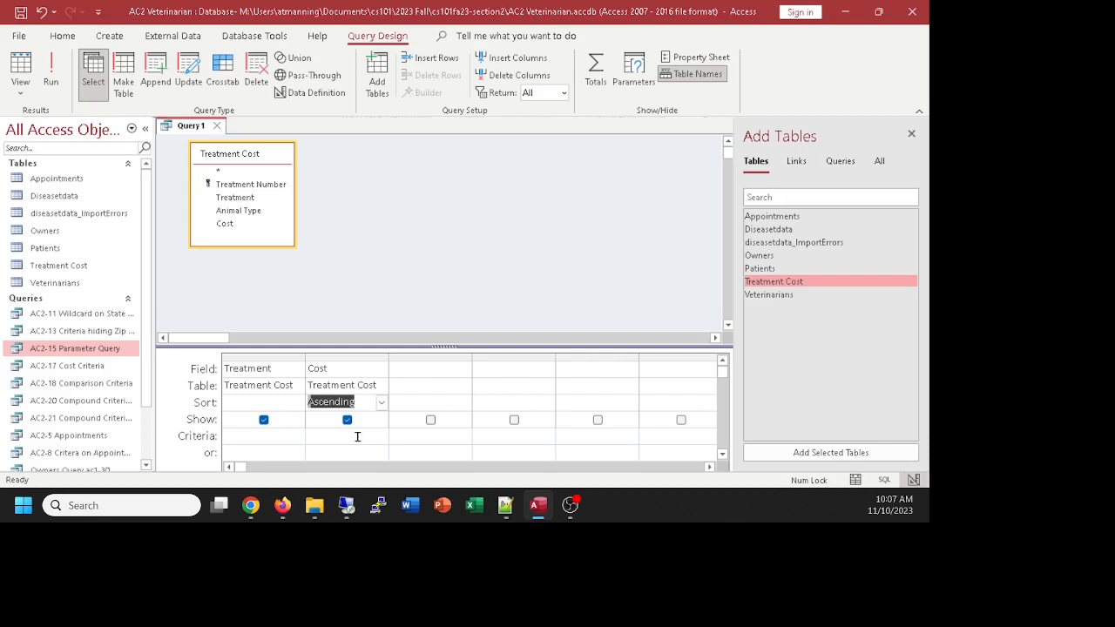
{"action": "left_click", "coordinate": [20, 67]}
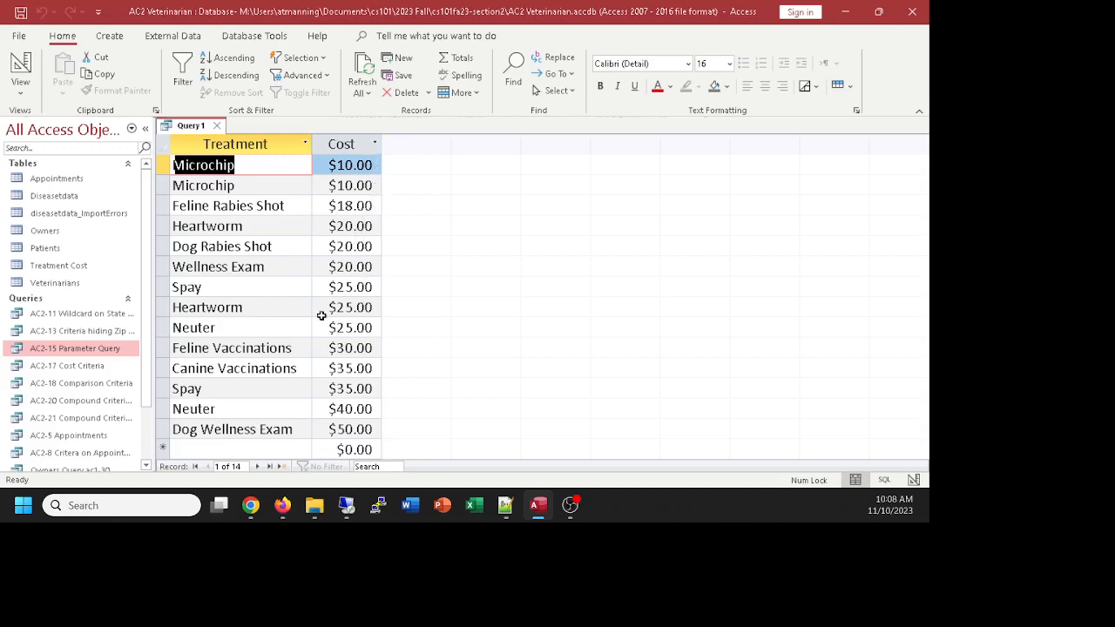
{"action": "left_click", "coordinate": [19, 76]}
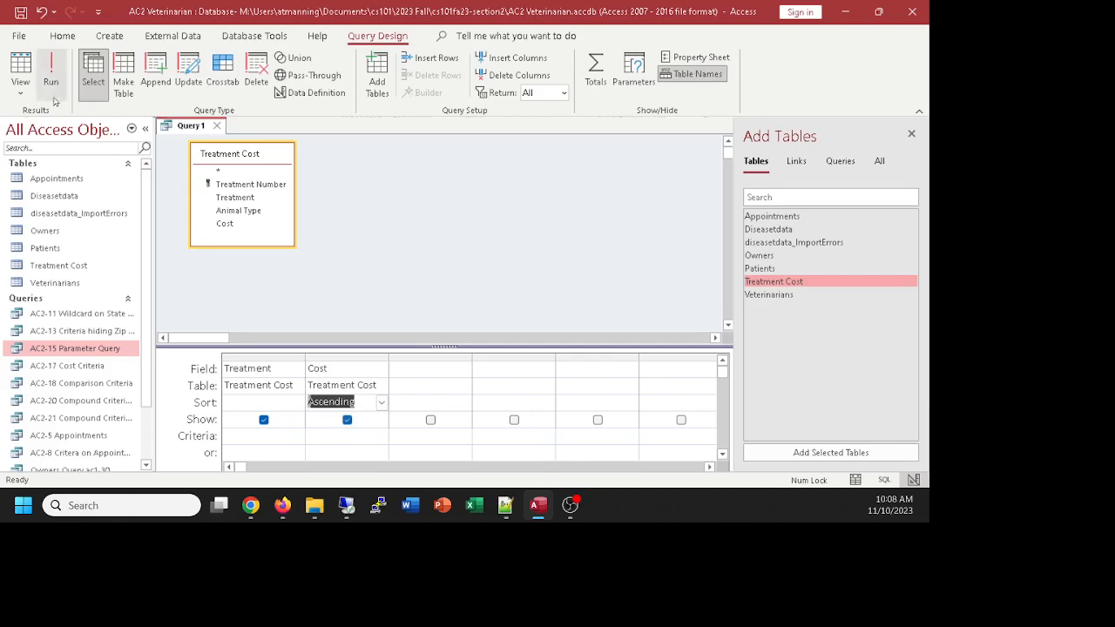
{"action": "left_click", "coordinate": [20, 85]}
{"action": "left_click", "coordinate": [61, 157]}
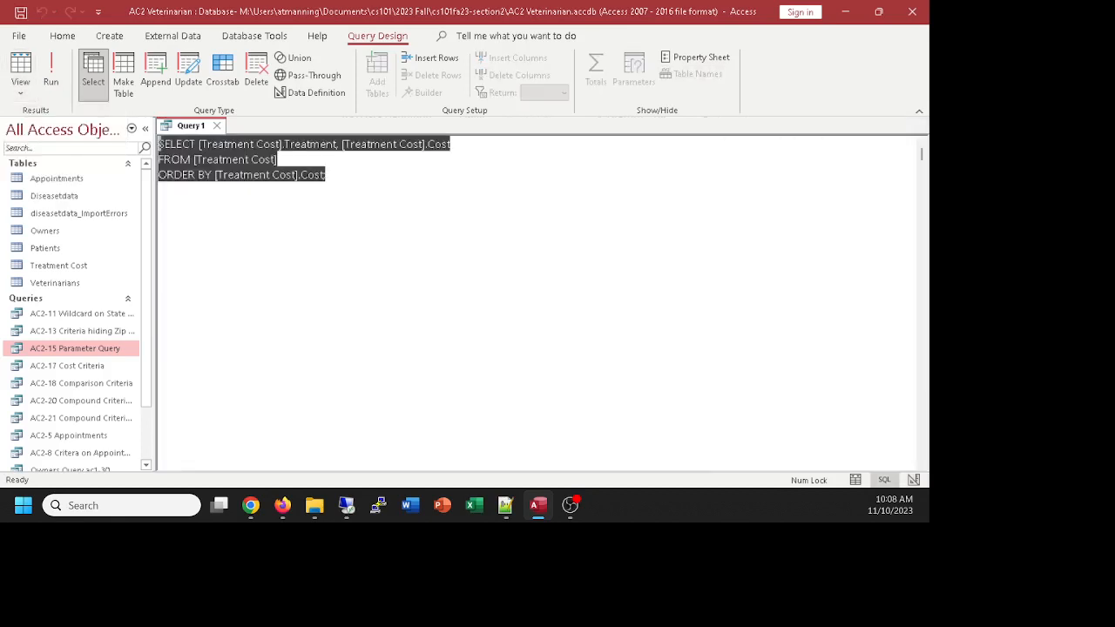
{"action": "left_click", "coordinate": [236, 187]}
{"action": "left_click_drag", "start_coordinate": [345, 174], "coordinate": [159, 178]}
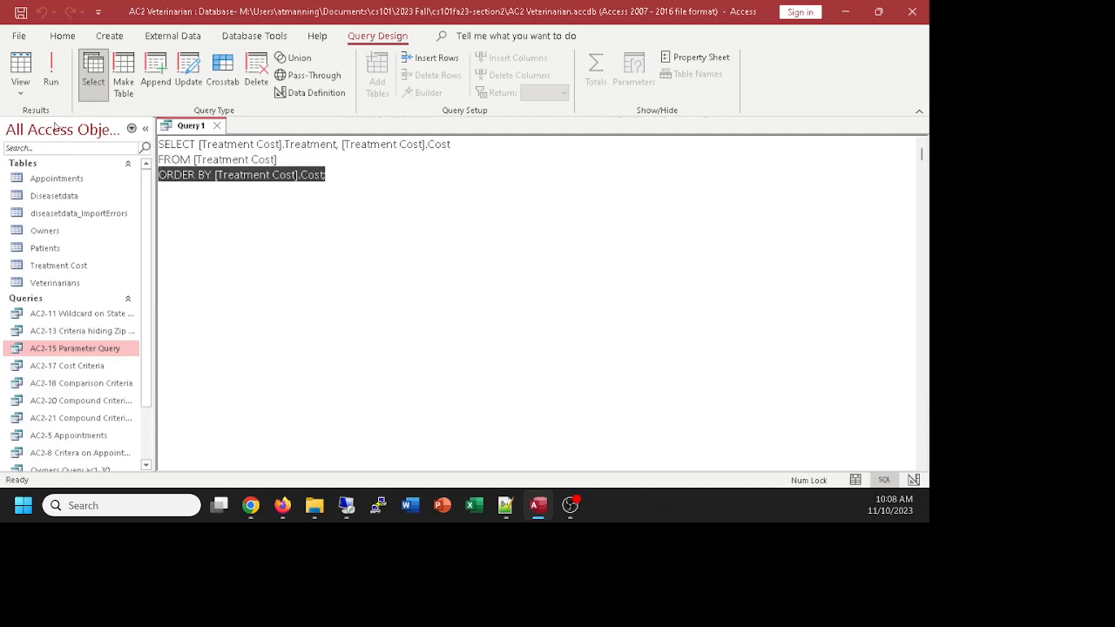
{"action": "left_click", "coordinate": [21, 92]}
{"action": "left_click", "coordinate": [35, 187]}
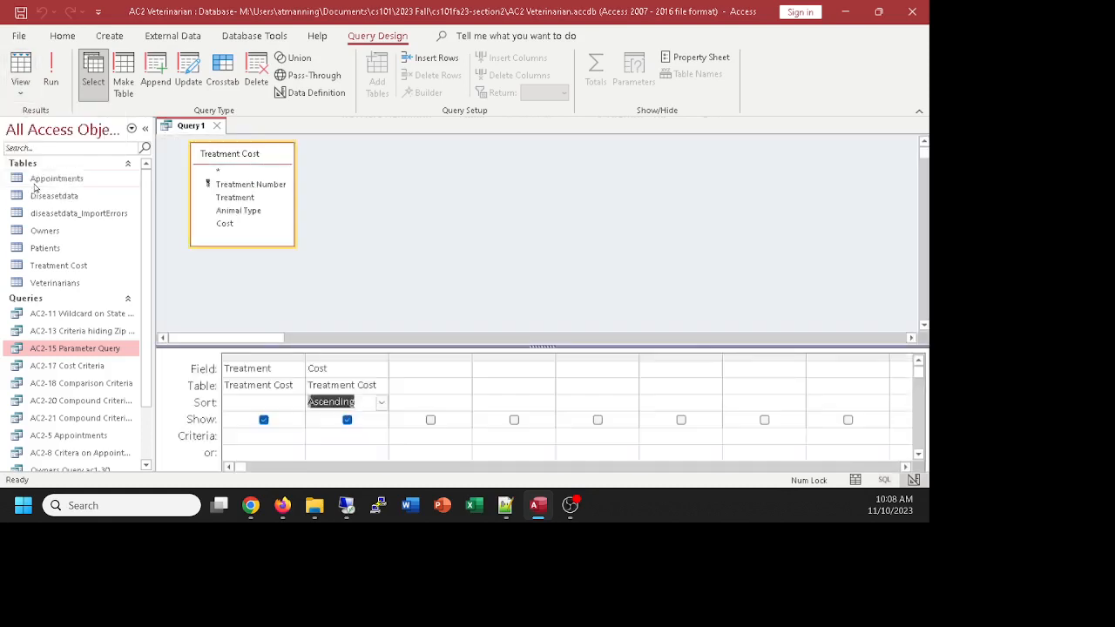
{"action": "left_click_drag", "start_coordinate": [437, 348], "coordinate": [438, 312]}
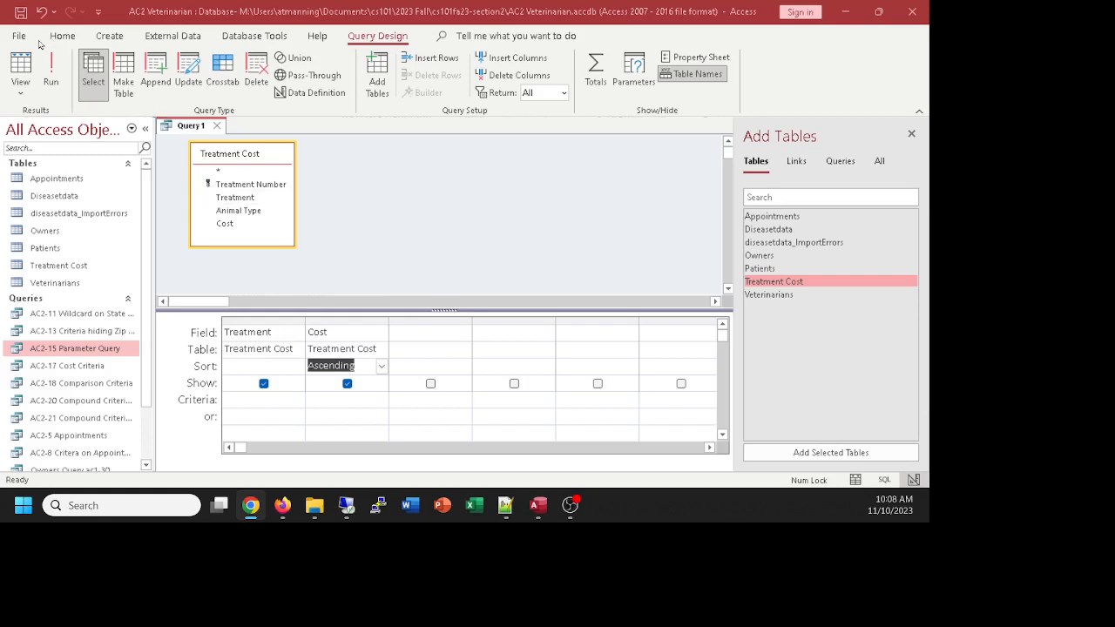
Step: Save the sorted query as 'AC2-23 Sorted by Cost Ascending'
{"action": "left_click", "coordinate": [366, 212]}
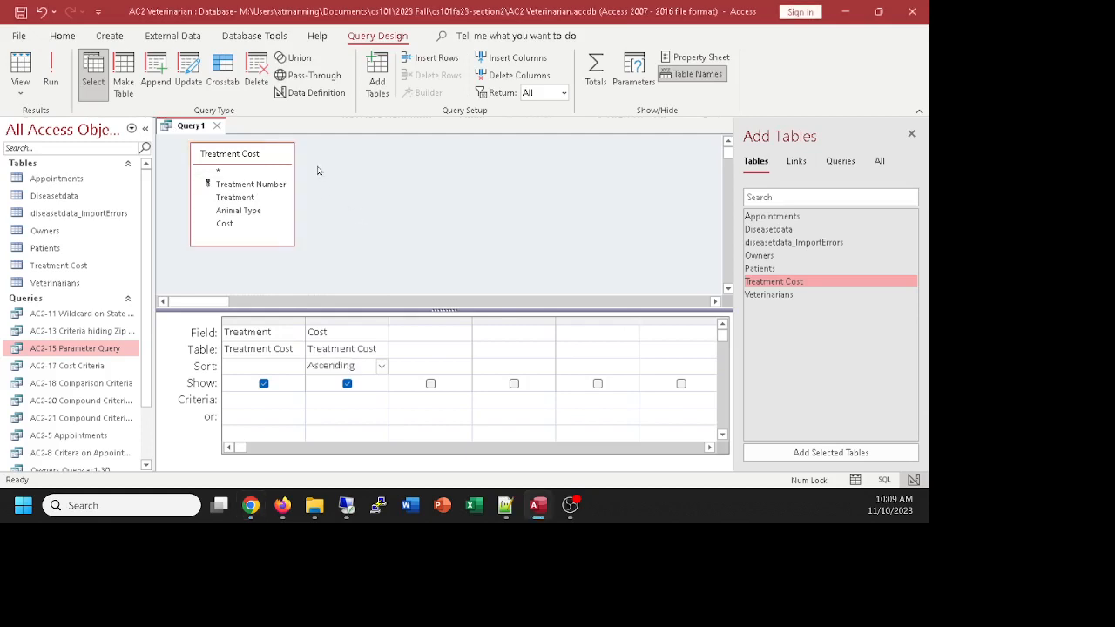
{"action": "key", "text": "ctrl+s"}
{"action": "type", "text": "AC"}
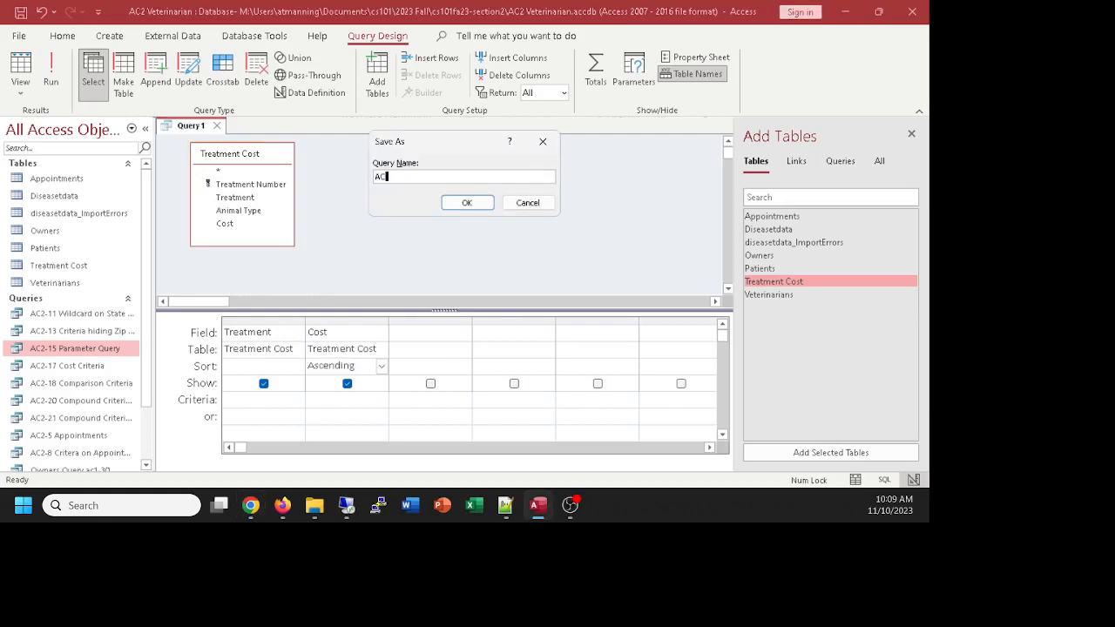
{"action": "type", "text": "2-23 Sorted byh C"}
{"action": "key", "text": "BackSpace"}
{"action": "key", "text": "BackSpace"}
{"action": "key", "text": "BackSpace"}
{"action": "type", "text": "Cost Asce"}
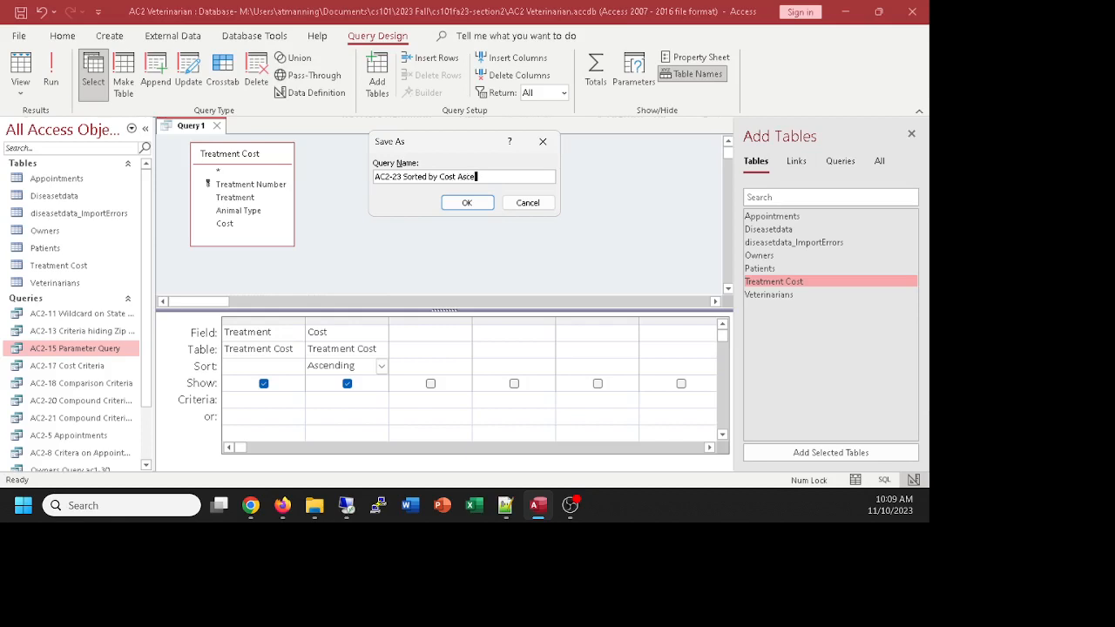
{"action": "type", "text": "nding"}
{"action": "left_click", "coordinate": [455, 206]}
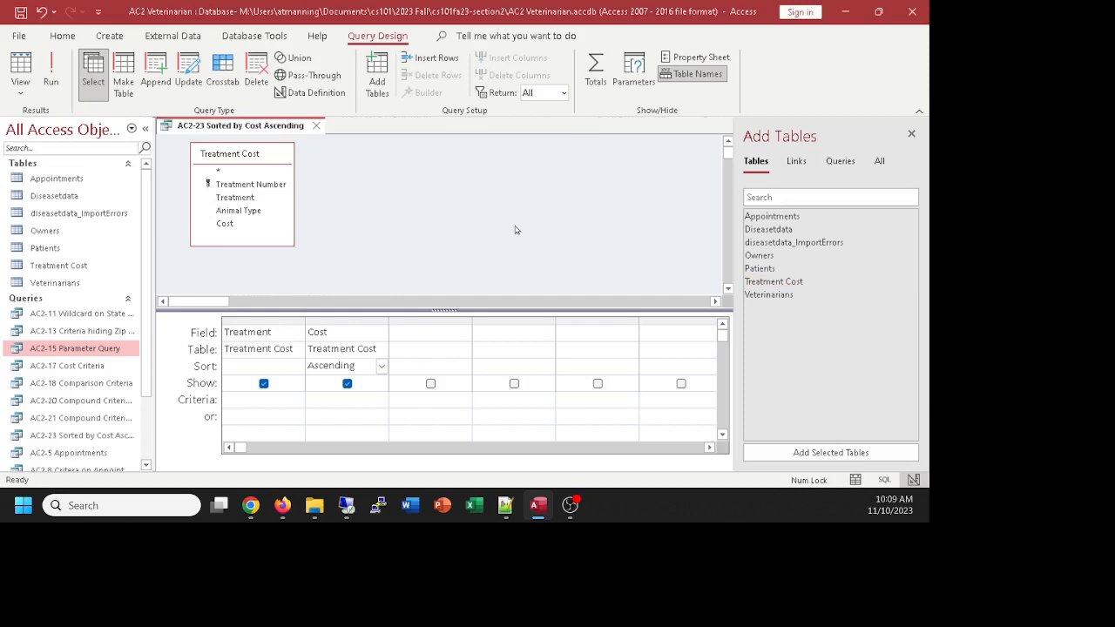
Step: Review the saved query's SQL statement and close the query
{"action": "left_click", "coordinate": [20, 87]}
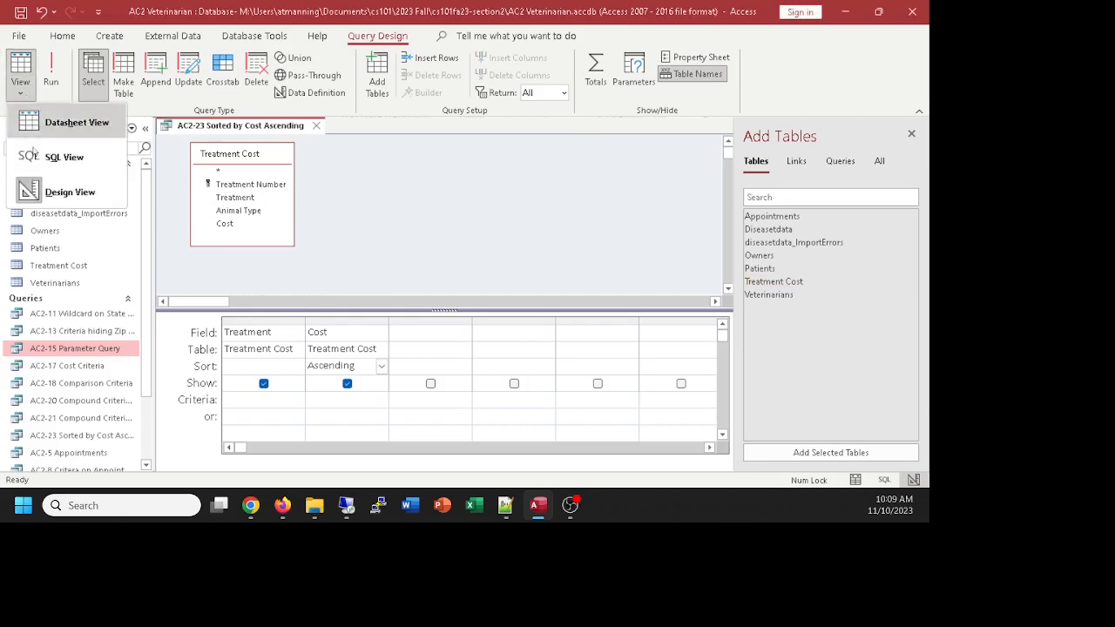
{"action": "left_click", "coordinate": [32, 165]}
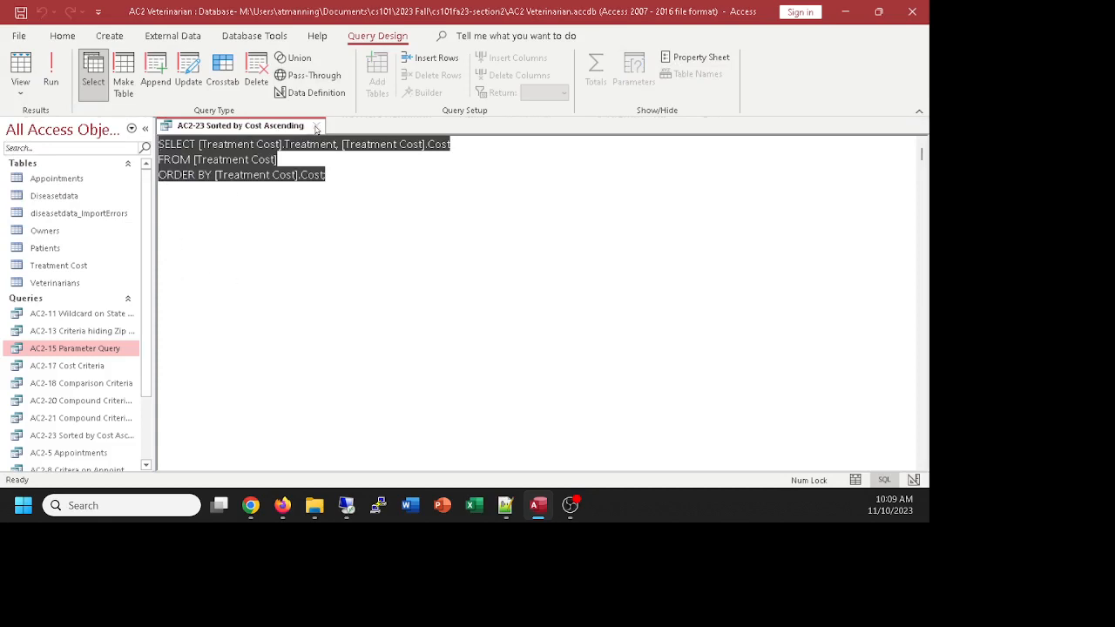
{"action": "left_click", "coordinate": [315, 127]}
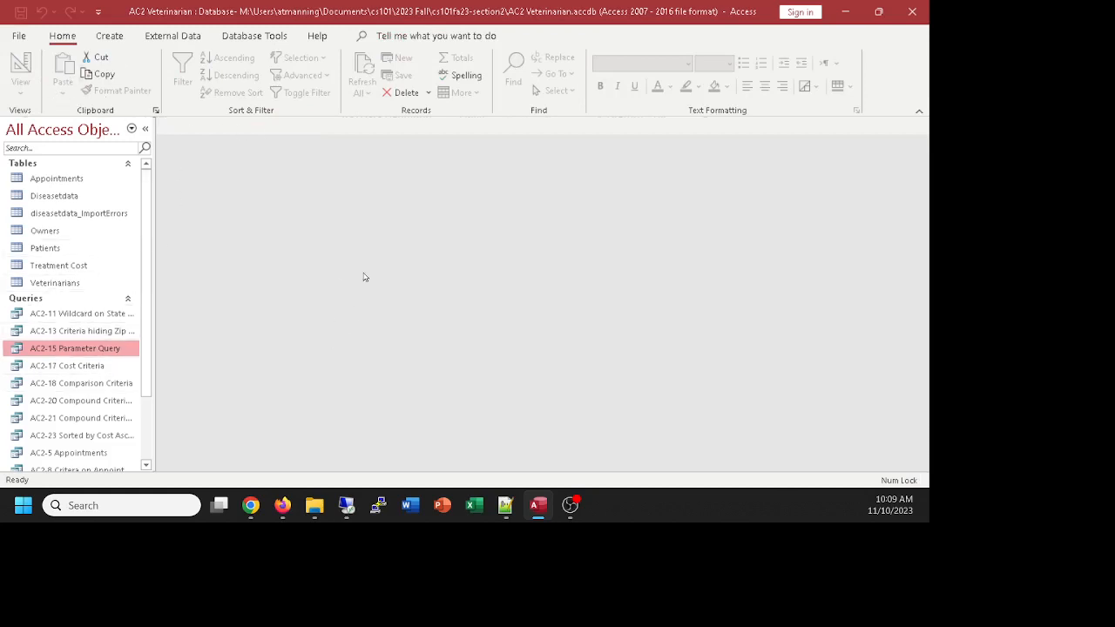
Step: Widen the navigation pane to reveal full query names, scroll the list, and quit Access
{"action": "scroll", "coordinate": [355, 239], "scroll_direction": "down", "scroll_amount": 2}
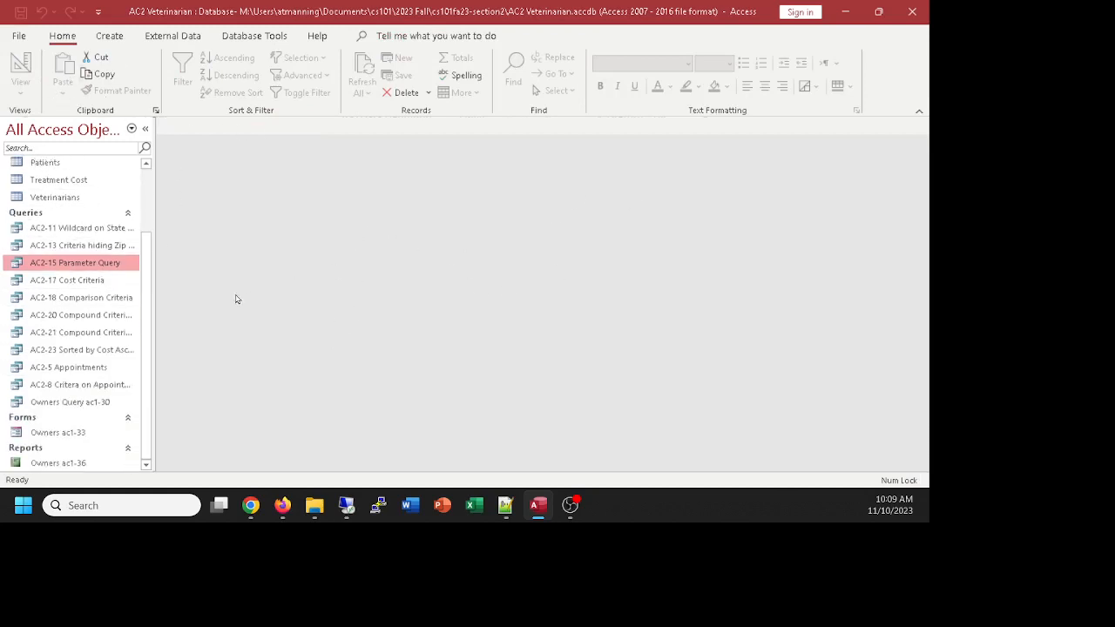
{"action": "scroll", "coordinate": [101, 317], "scroll_direction": "up", "scroll_amount": 2}
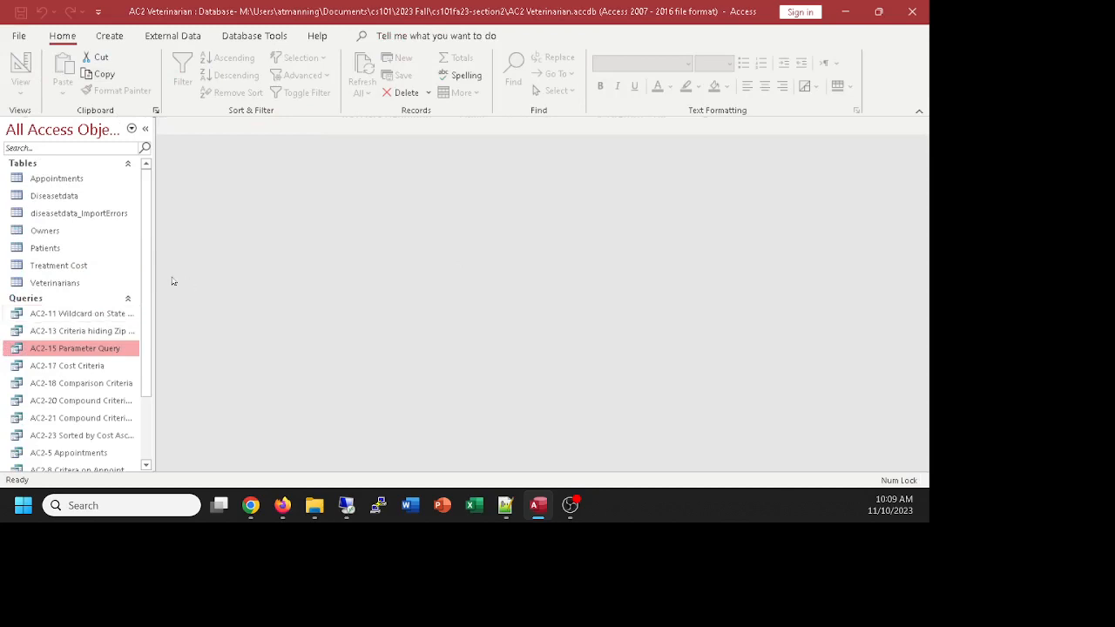
{"action": "left_click_drag", "start_coordinate": [152, 264], "coordinate": [182, 267]}
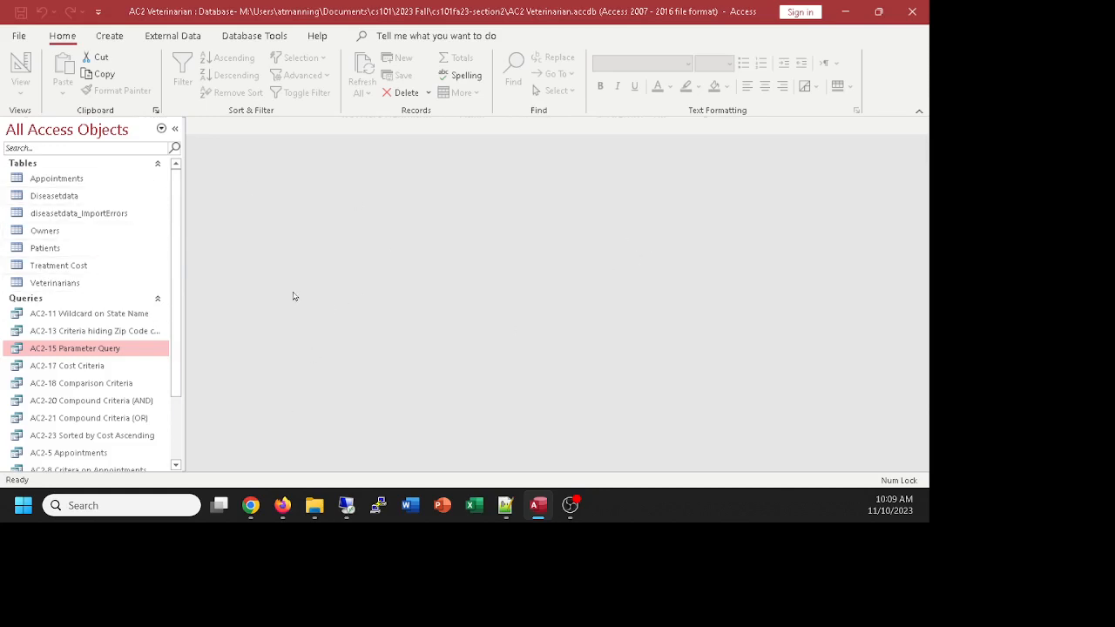
{"action": "scroll", "coordinate": [57, 391], "scroll_direction": "down", "scroll_amount": 2}
{"action": "scroll", "coordinate": [59, 388], "scroll_direction": "up", "scroll_amount": 2}
{"action": "scroll", "coordinate": [59, 389], "scroll_direction": "down", "scroll_amount": 2}
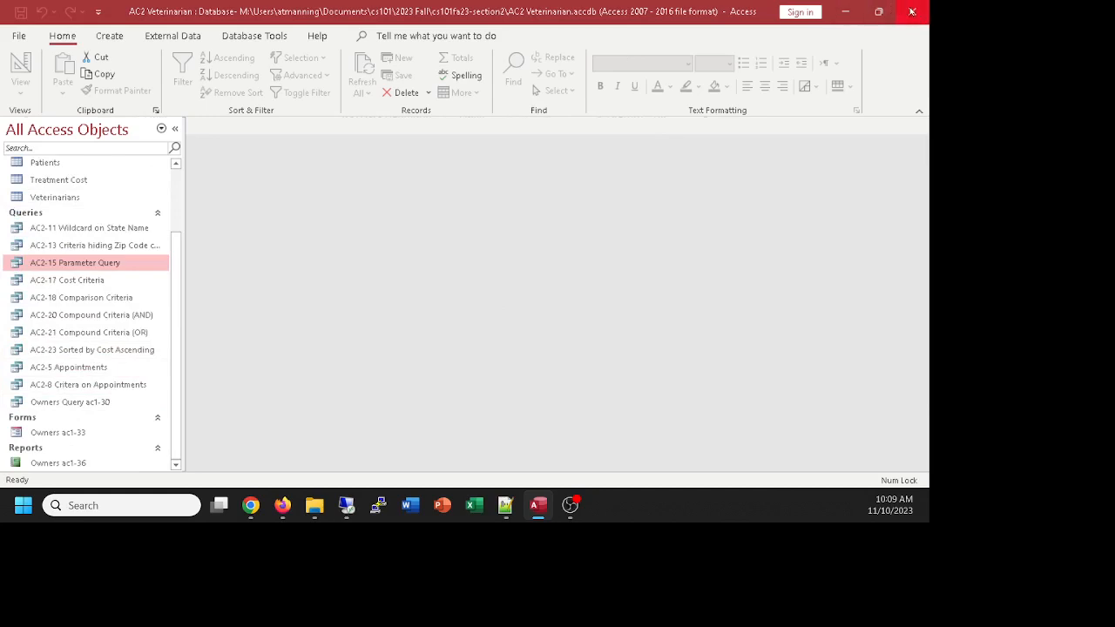
{"action": "left_click", "coordinate": [911, 12]}
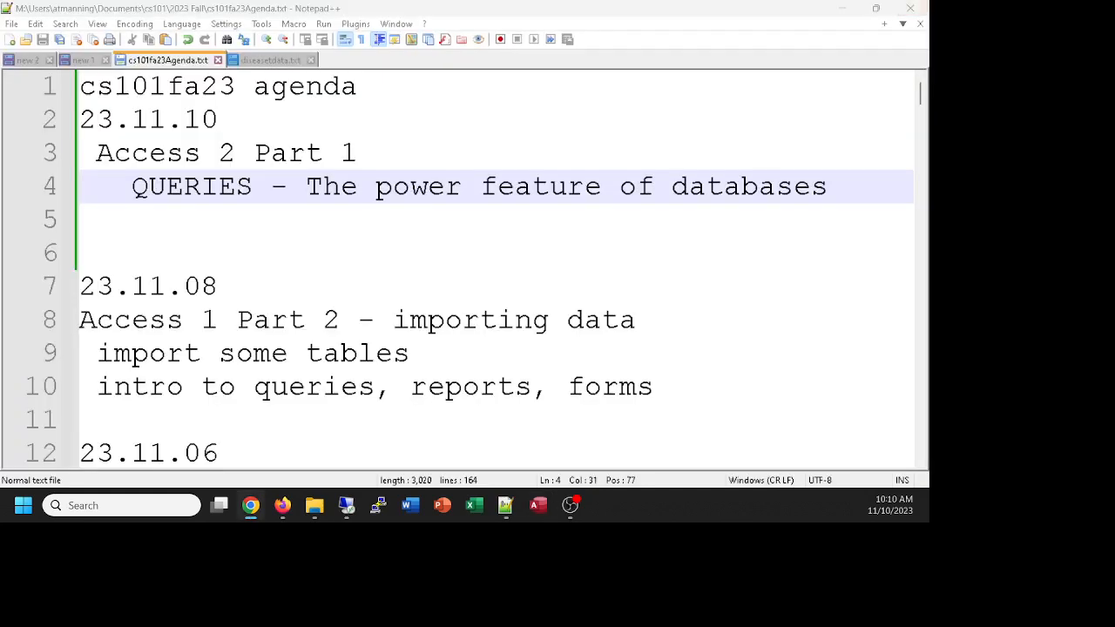